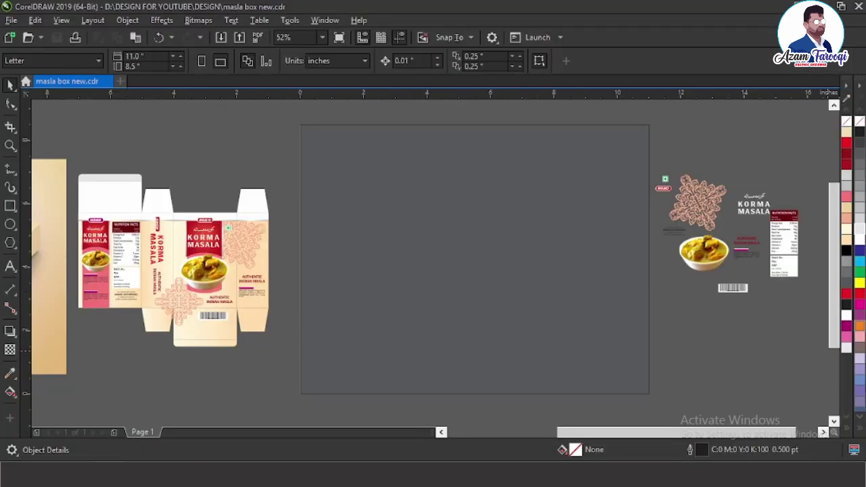
Draw a rectangle inside the page and set its size to 2 by 3 inches.
left_click(11, 104)
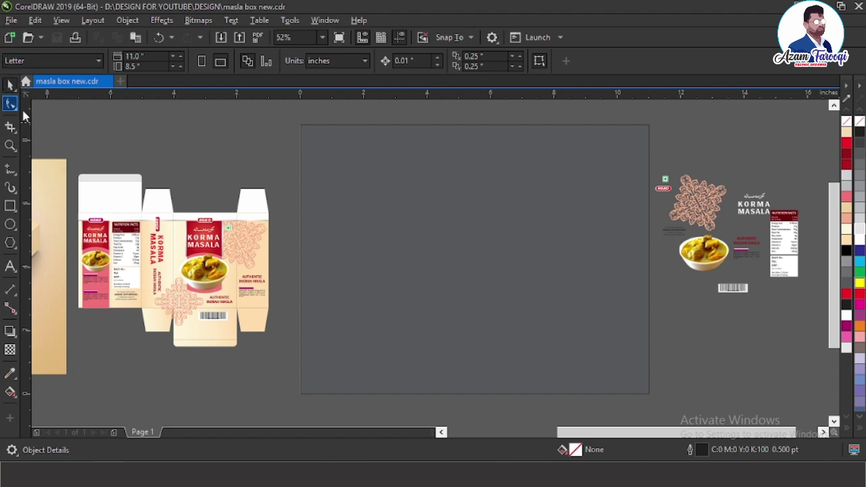
left_click(10, 206)
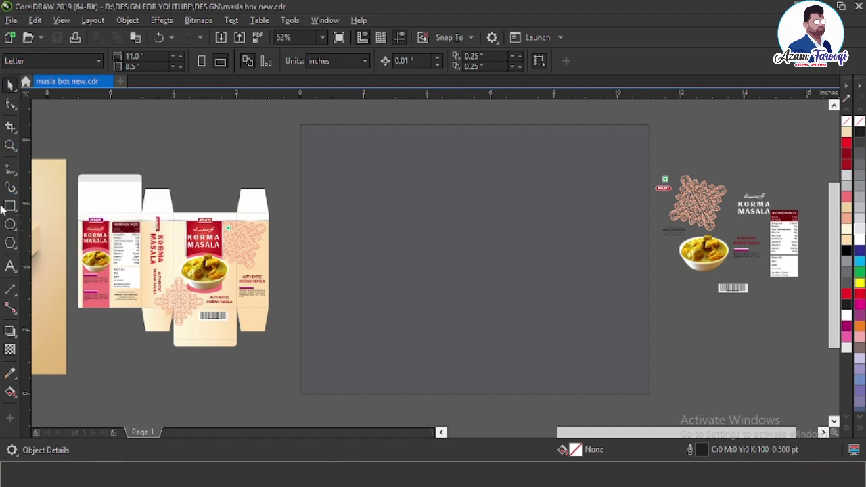
left_click_drag(319, 182, 419, 334)
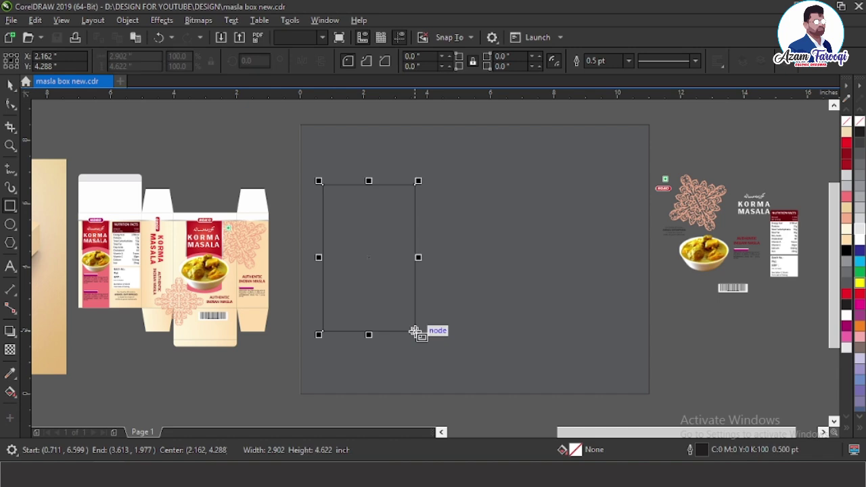
key("space")
left_click_drag(141, 58, 86, 59)
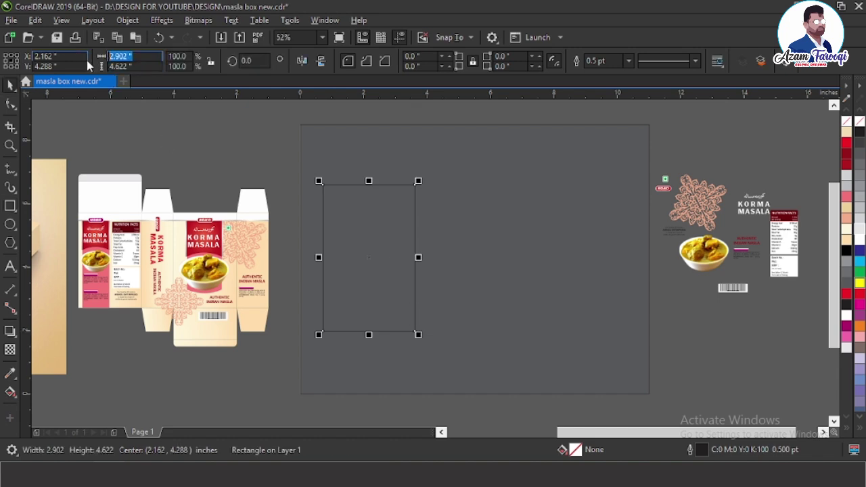
type("2")
key("Tab")
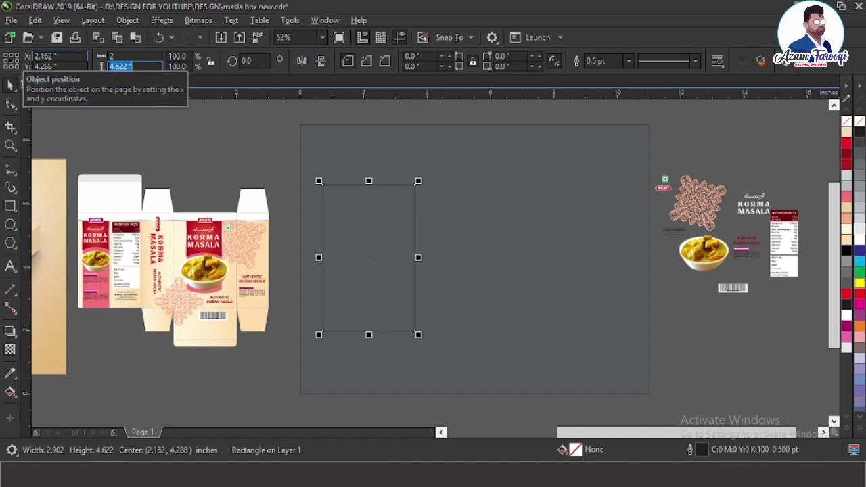
type("3")
key("Return")
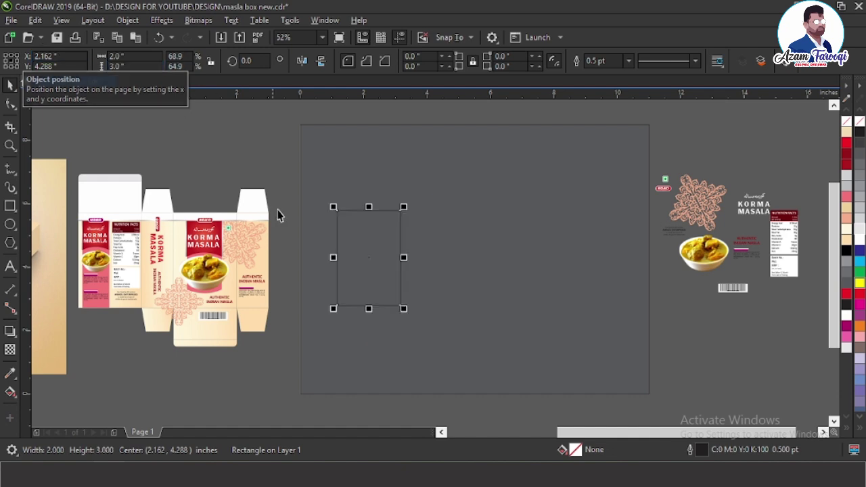
Make a 1-inch-wide copy of the rectangle and align it to the original's right edge.
left_click(142, 54)
type("1")
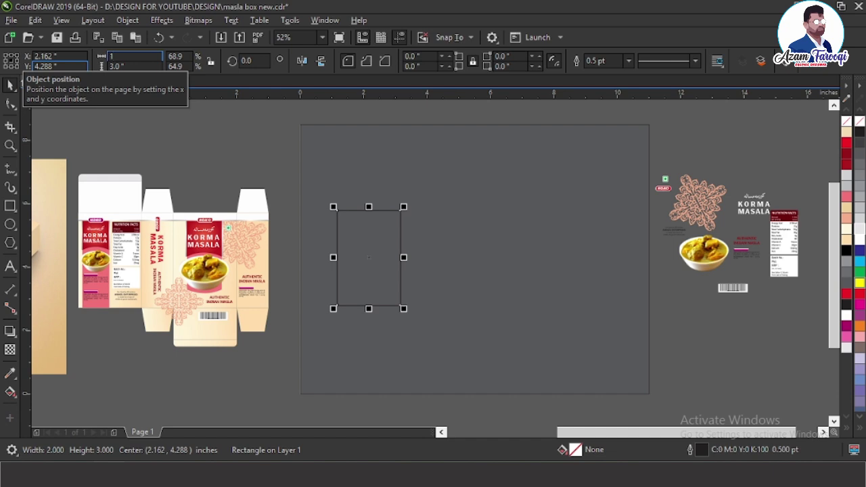
key("Return")
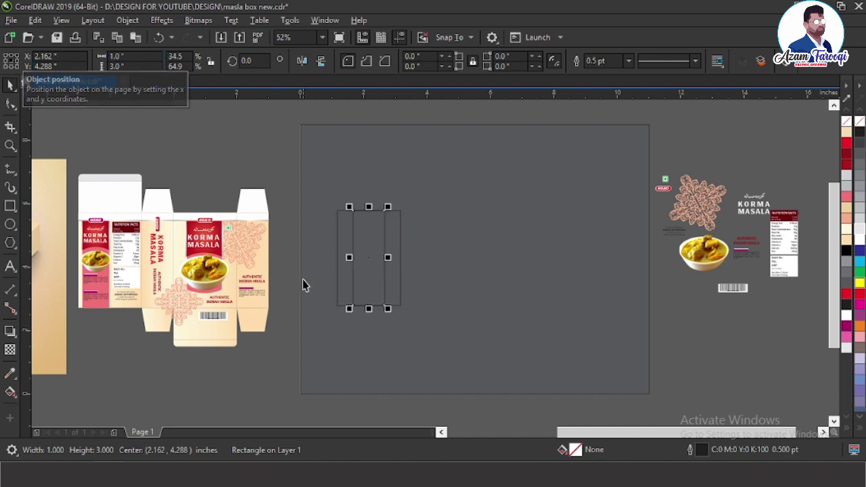
left_click_drag(241, 190, 619, 337)
left_click(358, 214, "shift")
key("r")
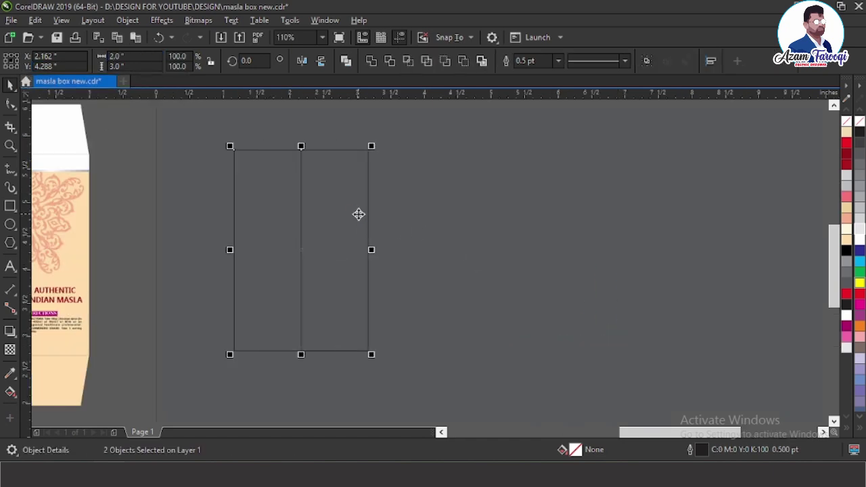
Mirror the narrow rectangle outward so it sits directly beside the wide rectangle's right edge.
key("Escape")
left_click(301, 250)
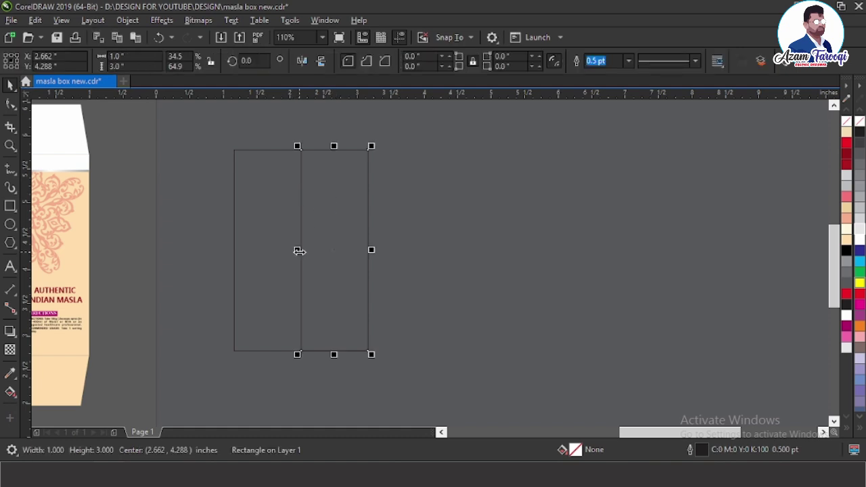
left_click_drag(299, 251, 423, 266)
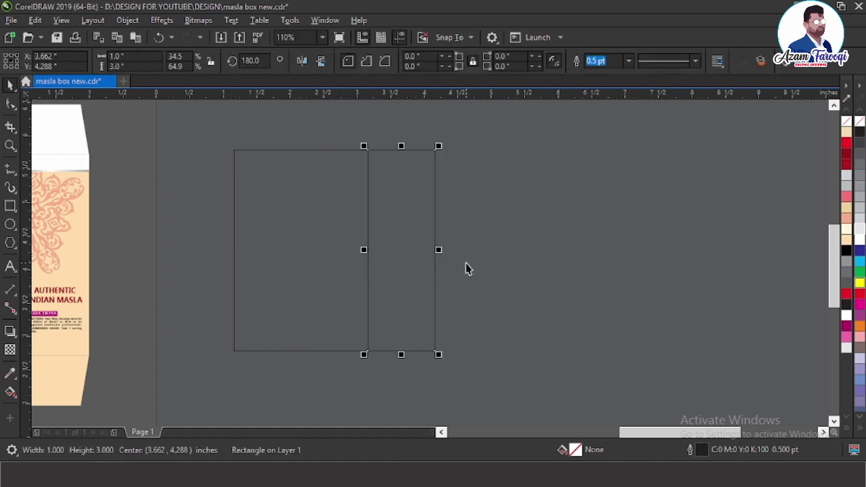
left_click(314, 222)
left_click(418, 220, "shift")
left_click(305, 210)
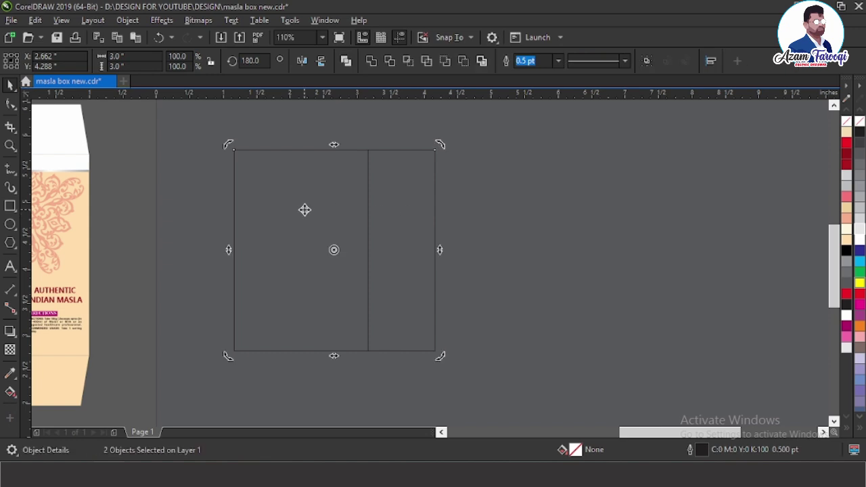
left_click(313, 244)
left_click_drag(234, 250, 232, 250)
left_click(248, 251)
left_click(243, 257)
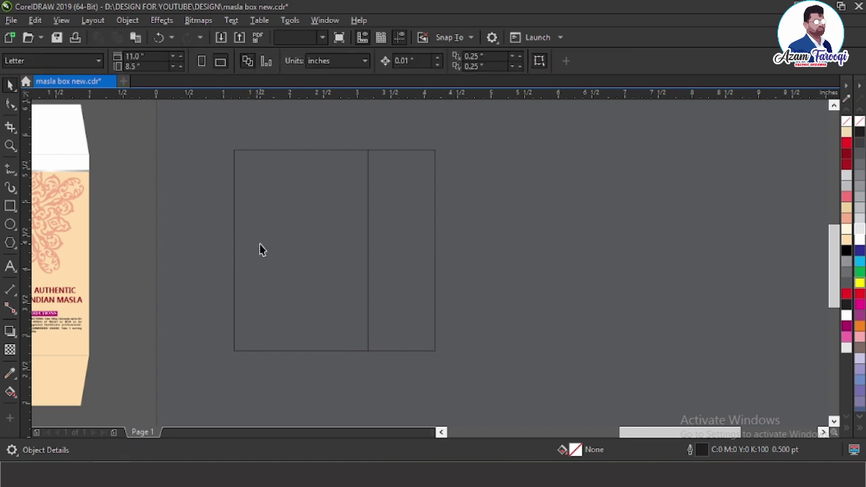
Mirror a copy of both panels to the right, then flip it horizontally so wide and narrow panels alternate.
left_click(259, 247)
left_click(385, 237)
left_click(291, 238)
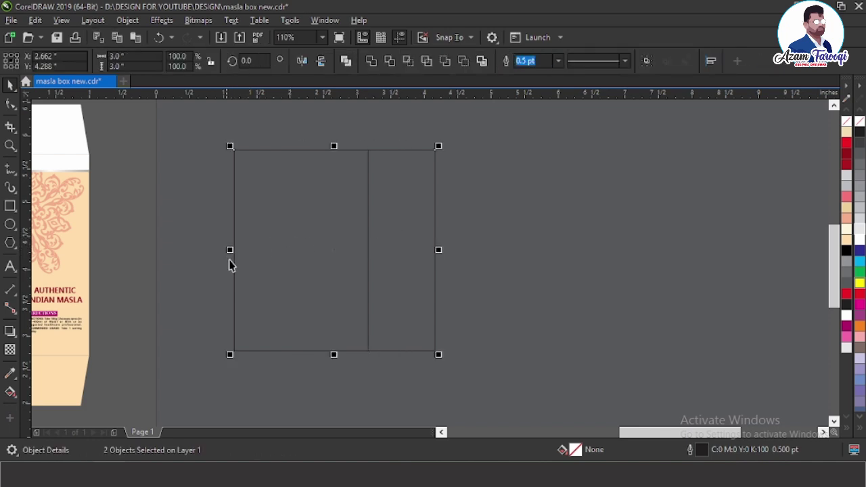
left_click_drag(229, 251, 528, 284)
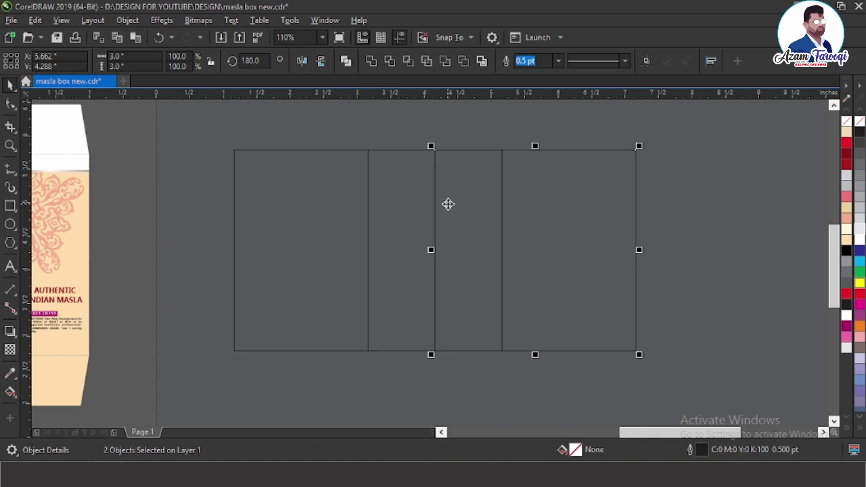
left_click(302, 61)
left_click(385, 178)
Fill all four box panels with white and remove their outlines.
scroll(385, 178, "down", 2)
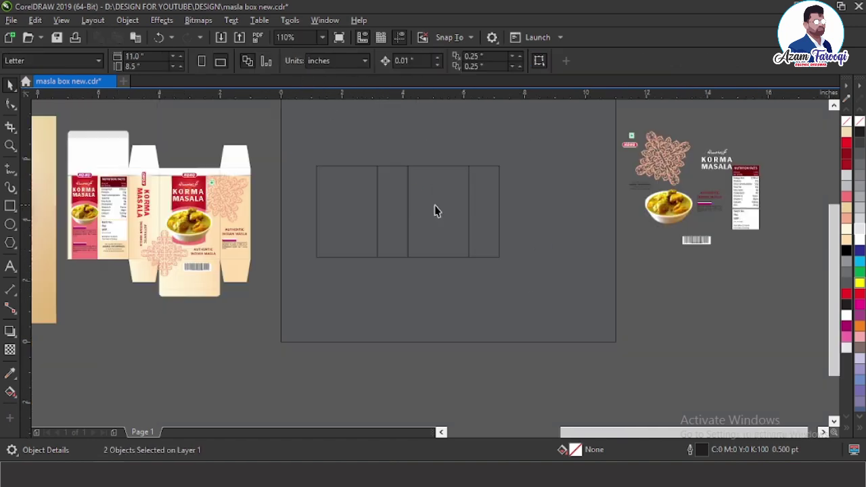
scroll(379, 151, "up", 2)
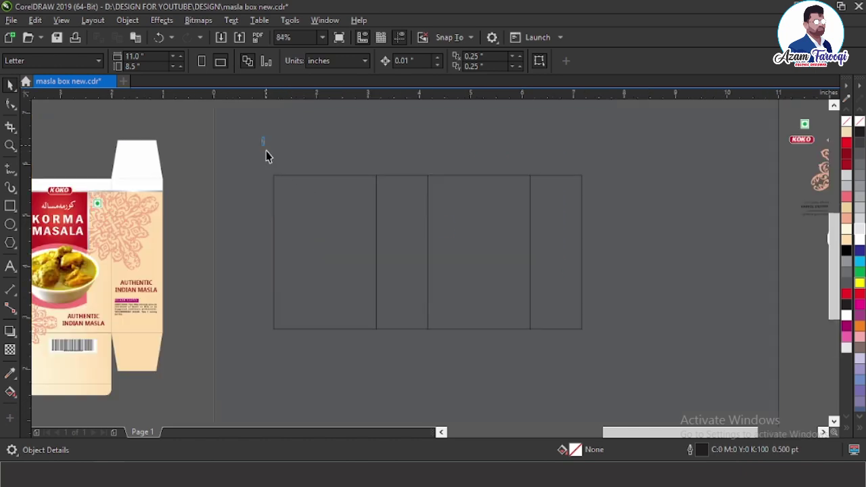
left_click_drag(264, 155, 618, 345)
left_click(859, 240)
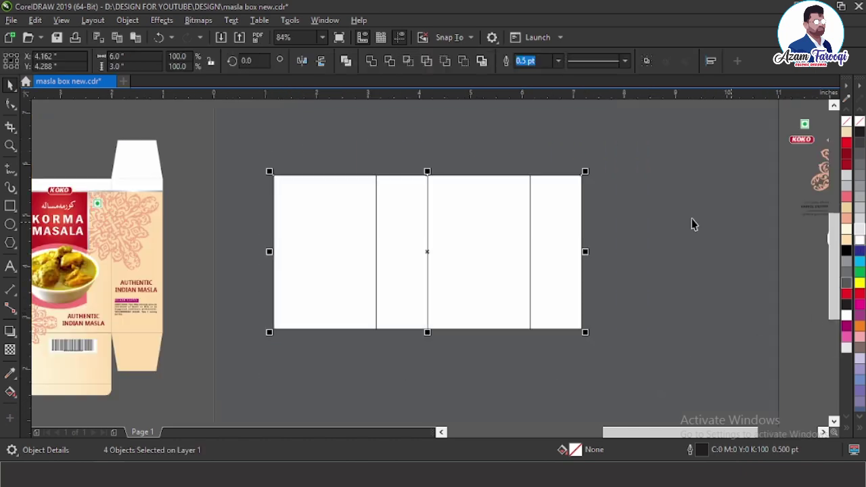
scroll(466, 226, "down", 2)
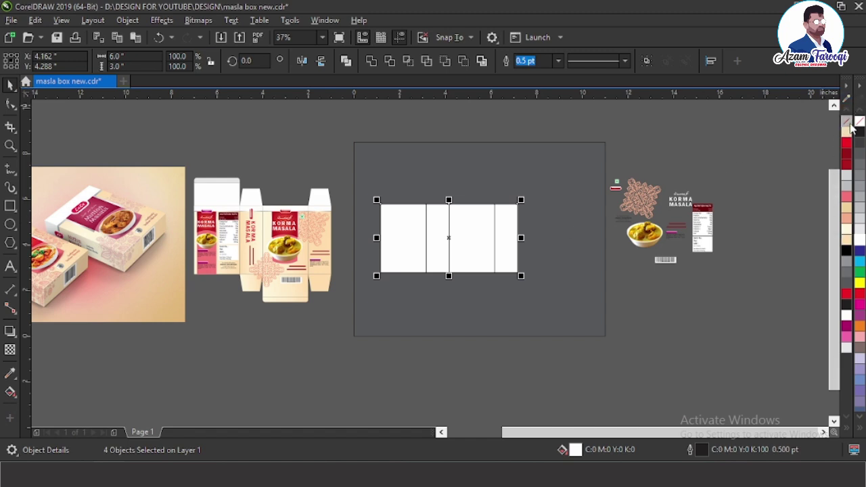
right_click(846, 123)
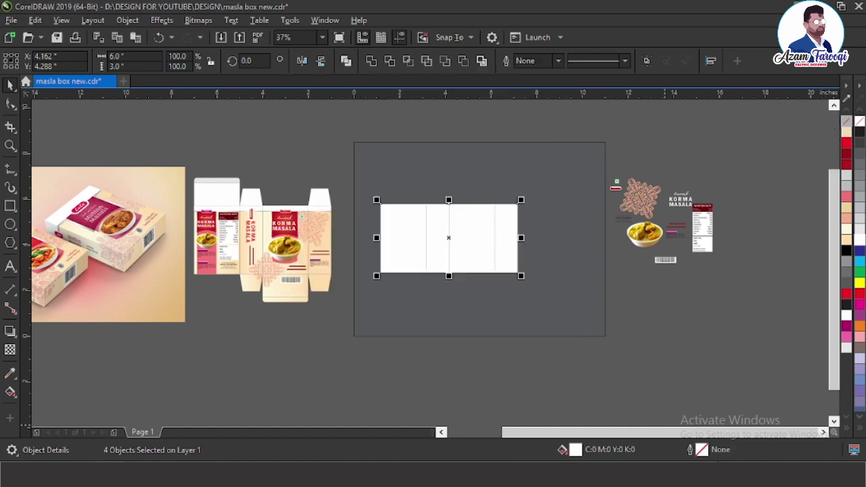
Make a 1-inch-high copy of the first wide panel and place it as a flap directly above that panel.
key("F2")
left_click_drag(152, 149, 698, 362)
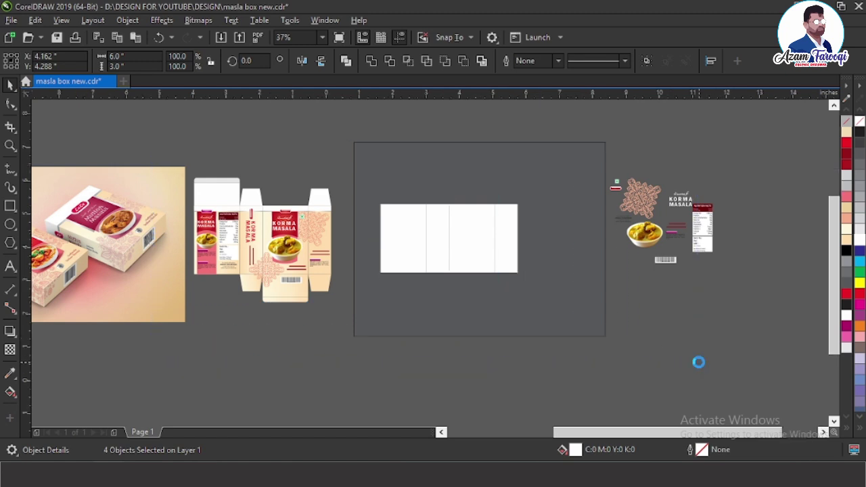
left_click(416, 237)
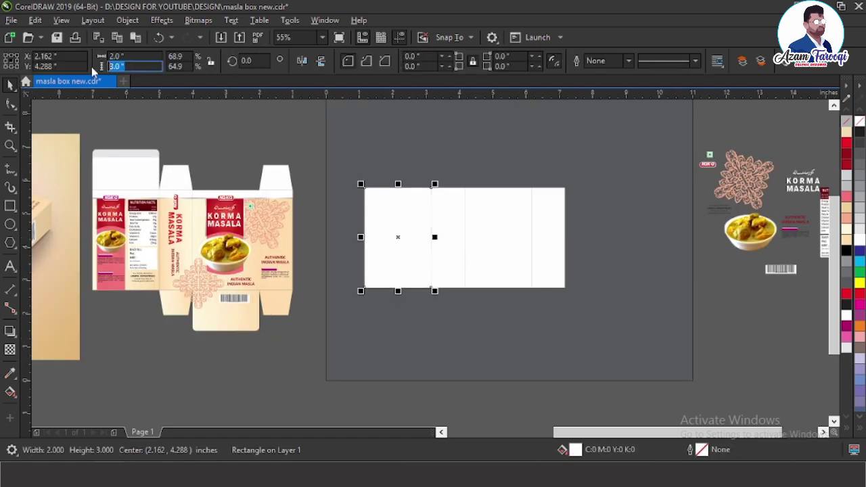
type("1")
key("Return")
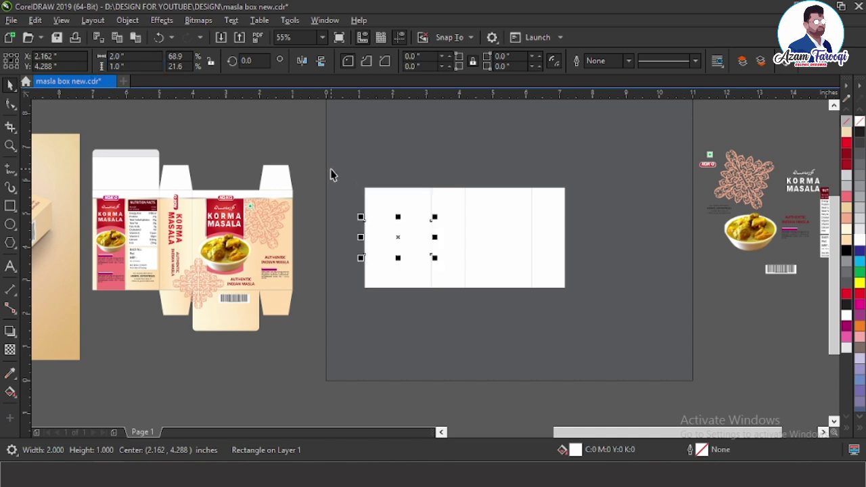
left_click(398, 197, "shift")
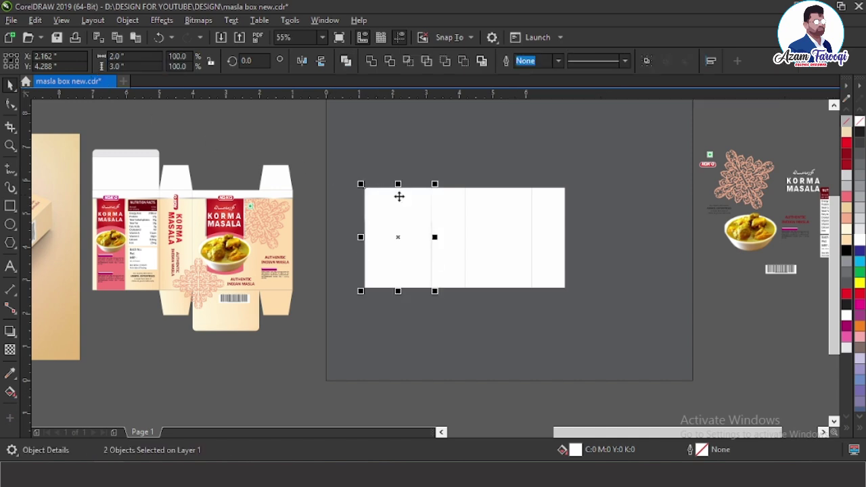
left_click_drag(332, 161, 485, 260)
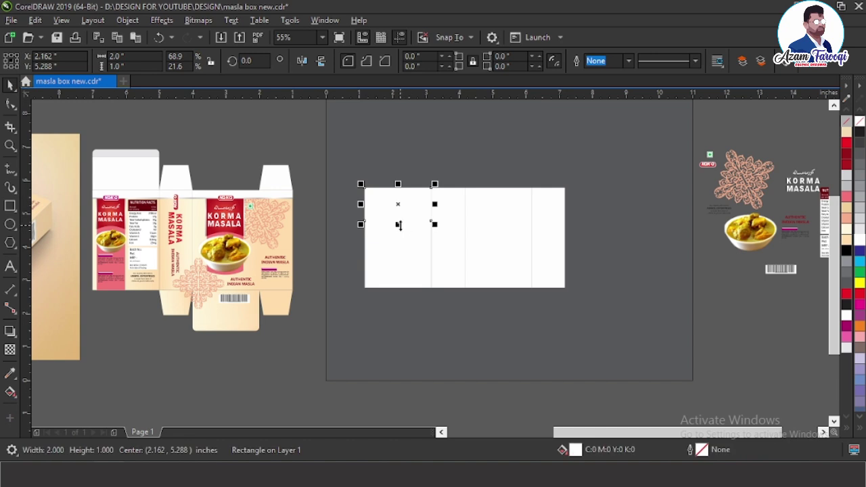
left_click_drag(396, 223, 398, 168)
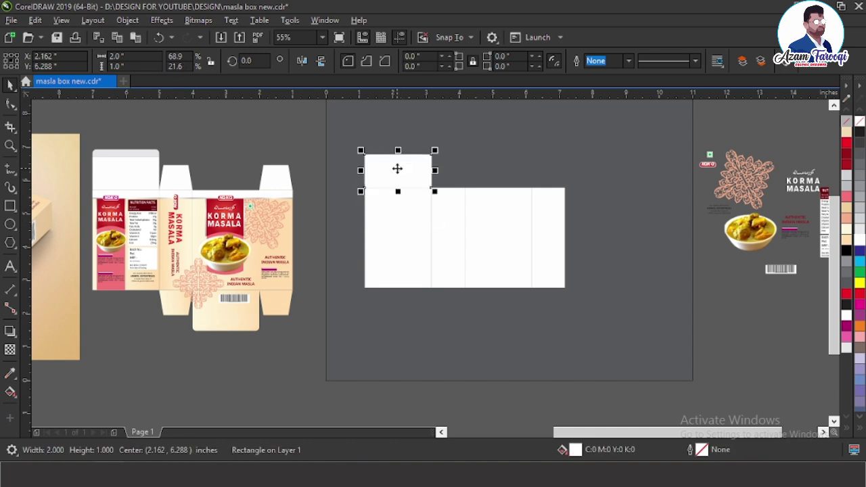
Align a copy of the top flap with the second wide panel and mirror it directly below that panel's bottom edge.
left_click(496, 243, "shift")
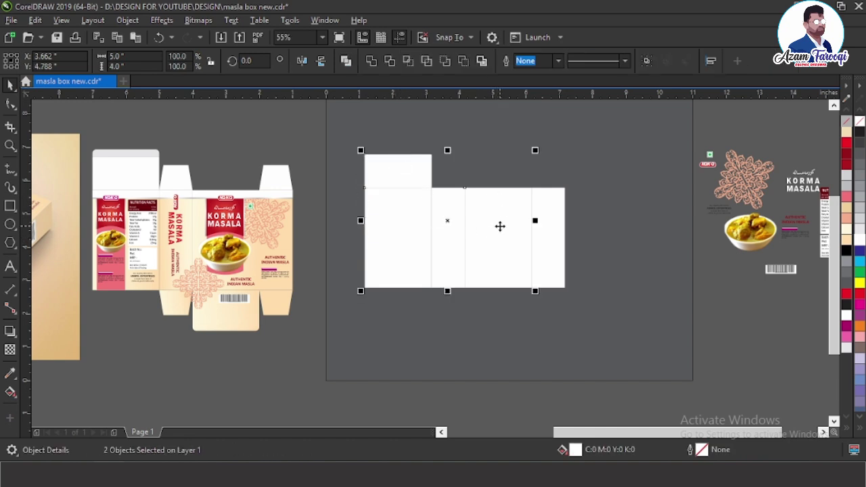
key("c")
key("b")
key("Escape")
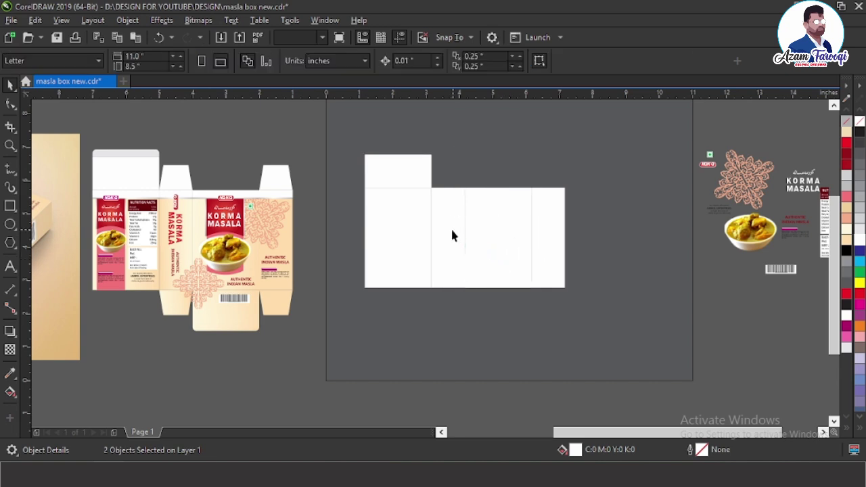
left_click_drag(453, 231, 603, 335)
left_click_drag(499, 250, 523, 291)
left_click(704, 242)
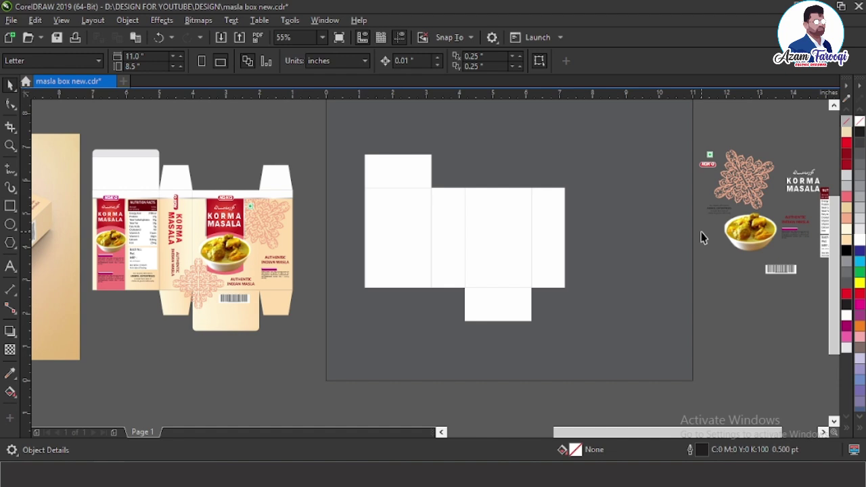
Make a 0.75-inch-high copy of the first narrow panel and align it to that panel's top edge.
left_click(402, 175)
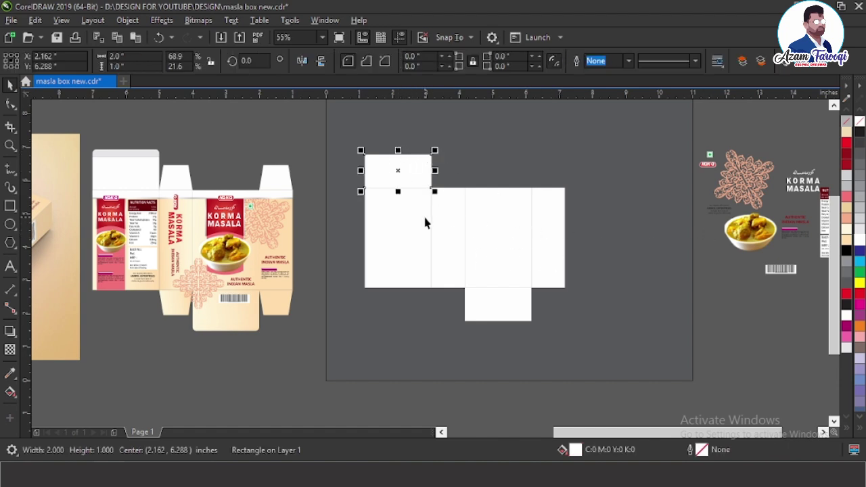
left_click(480, 179)
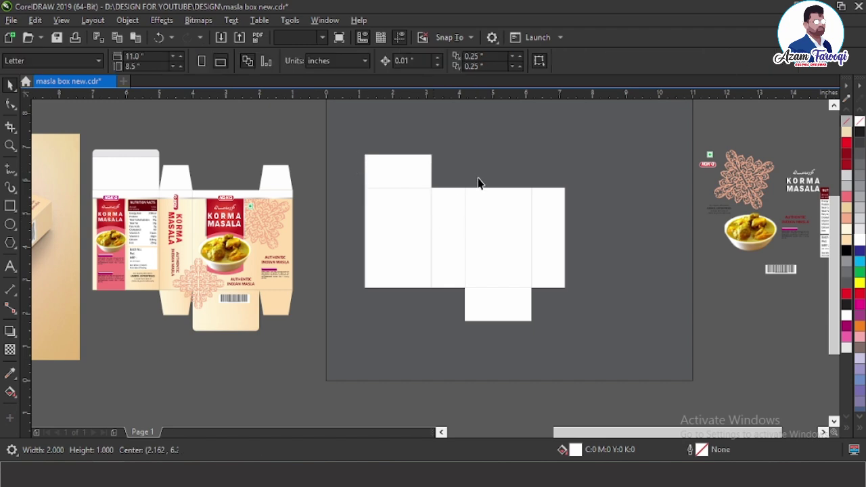
left_click(454, 220)
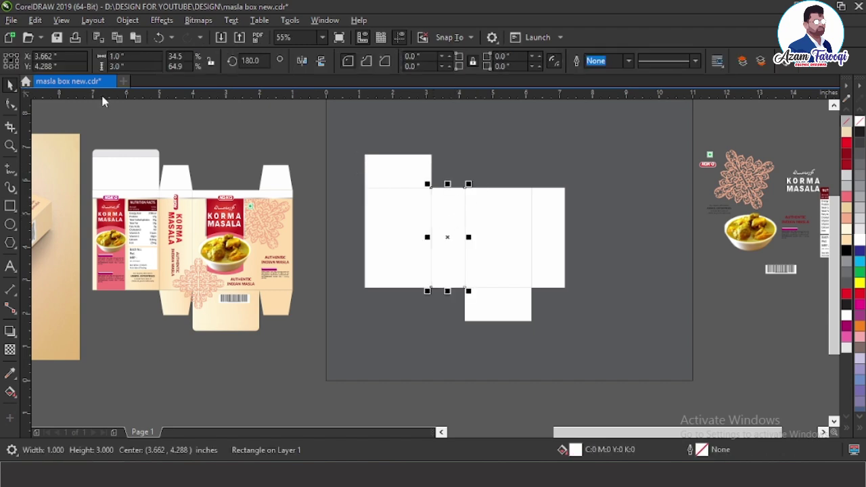
double_click(127, 65)
type("0")
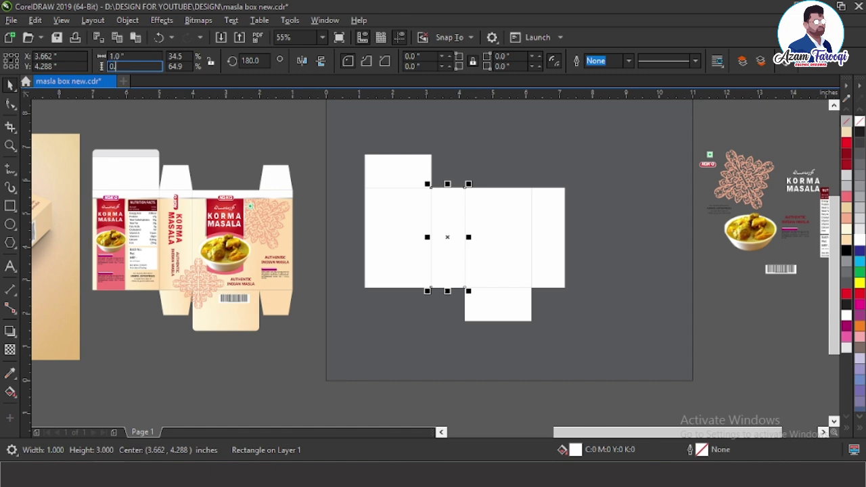
type(".75")
key("Return")
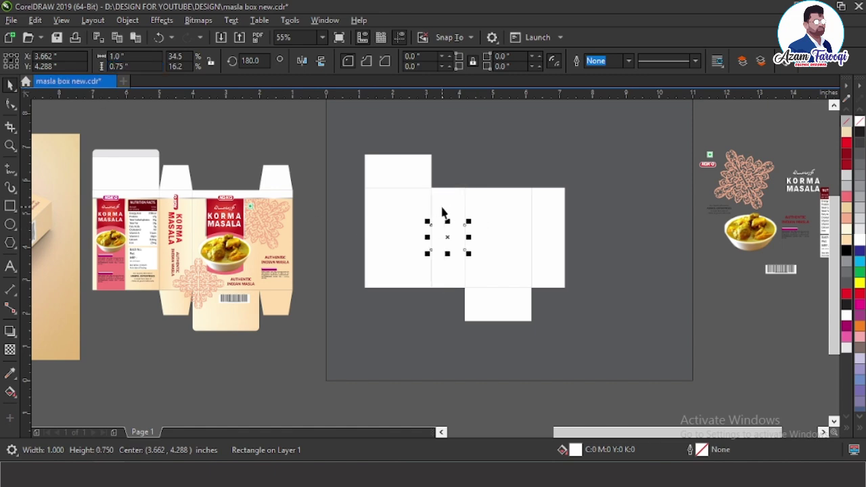
left_click(448, 197, "shift")
key("t")
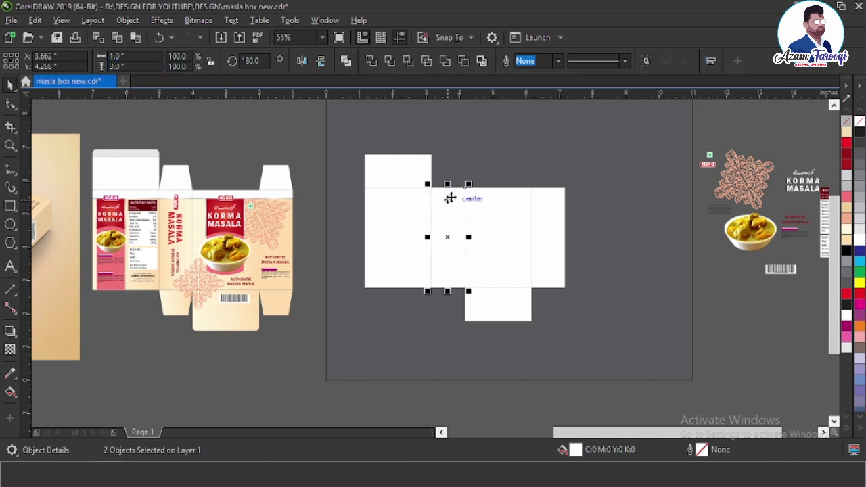
Mirror the 0.75-inch-high flap directly above the first narrow panel's top edge and convert it to curves.
key("Escape")
left_click(452, 220)
left_click_drag(447, 212, 448, 177)
scroll(464, 155, "up", 5)
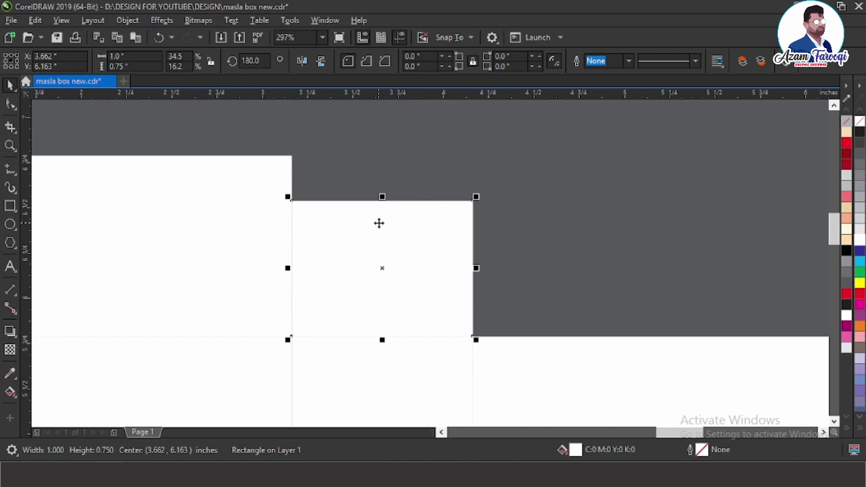
key("ctrl+q")
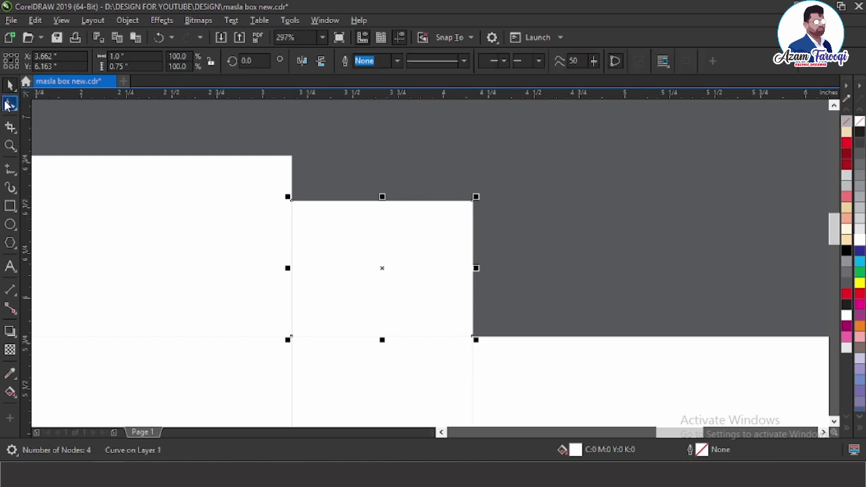
Taper the flap above the first narrow panel by moving its two upper corner nodes inward with a 0.12-inch nudge distance.
left_click(358, 111)
double_click(403, 61)
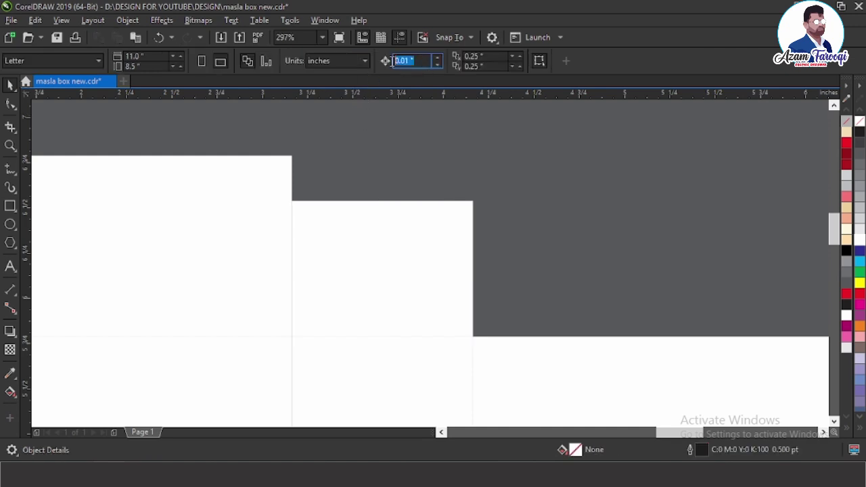
type("0")
key("Return")
left_click(316, 213)
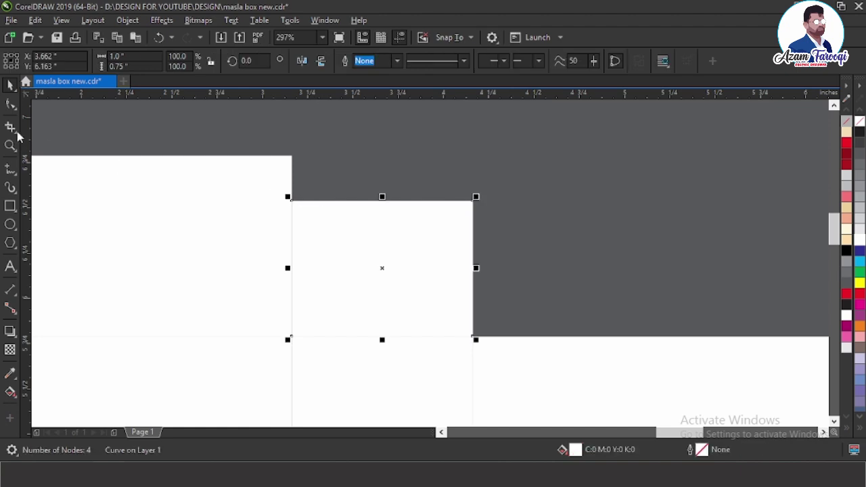
left_click(10, 104)
left_click_drag(252, 184, 328, 225)
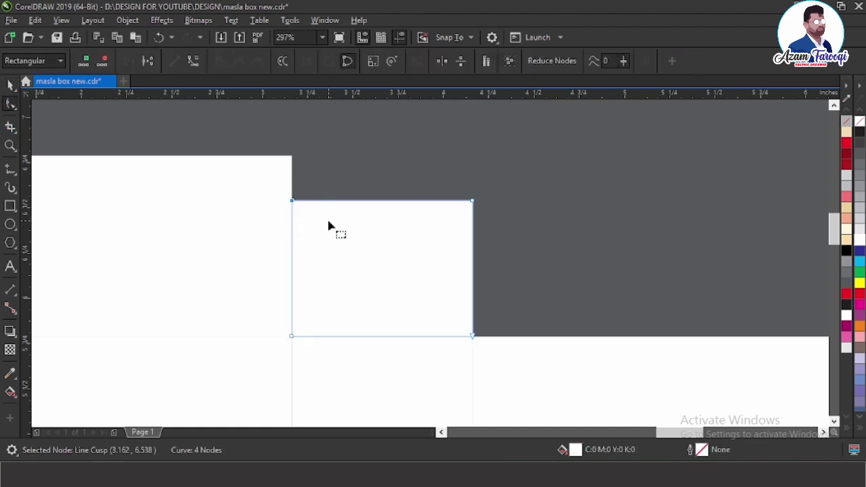
key("Right")
left_click_drag(433, 177, 566, 270)
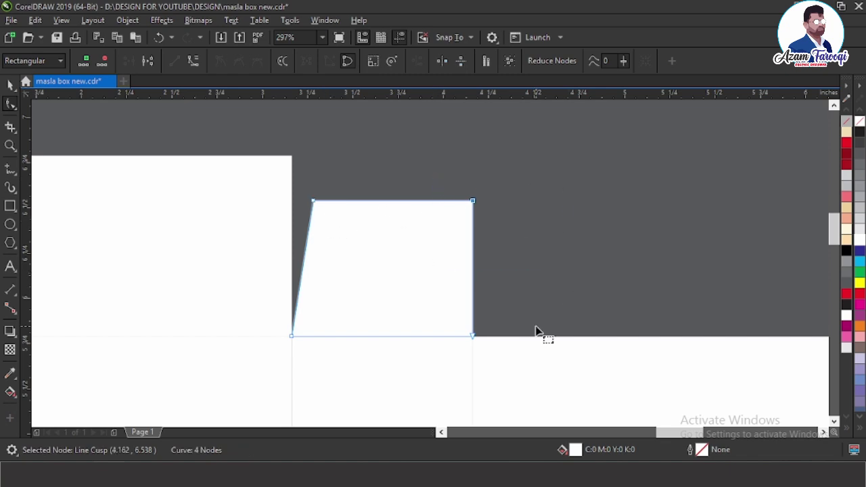
key("Left")
key("space")
Place a copy of the tapered flap directly above the second narrow panel, centered on it.
scroll(379, 192, "down", 5)
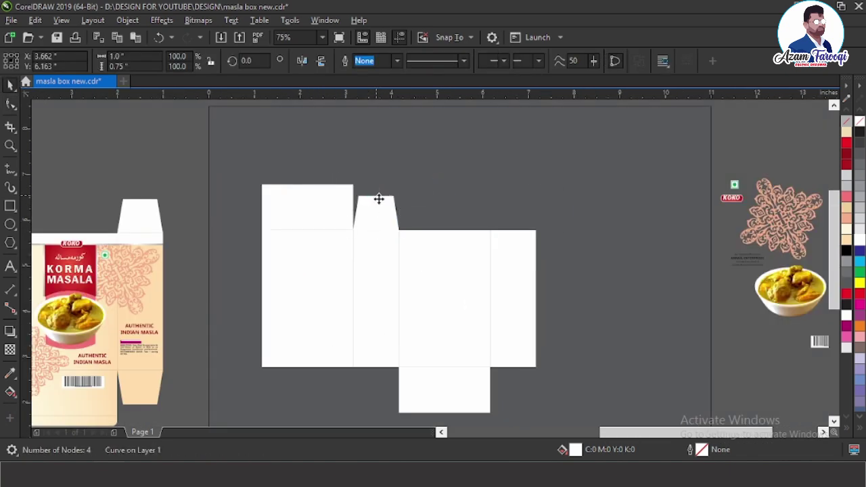
left_click(523, 251)
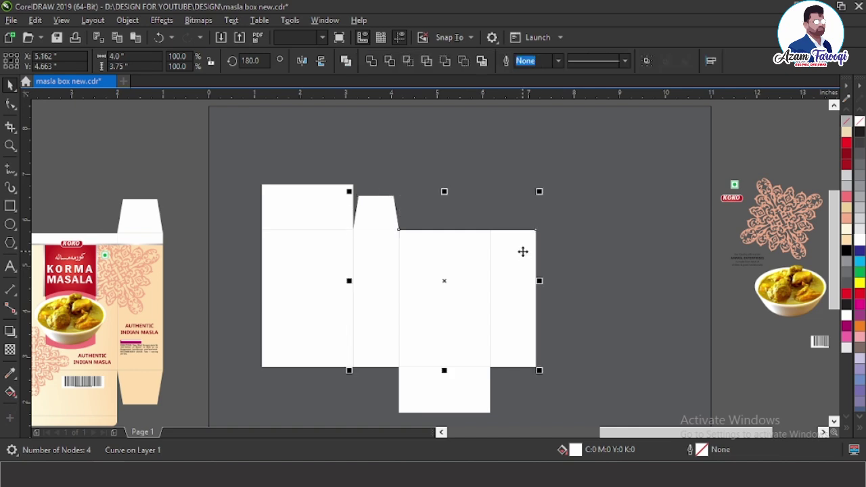
key("c")
left_click(502, 208)
left_click(389, 212, "shift")
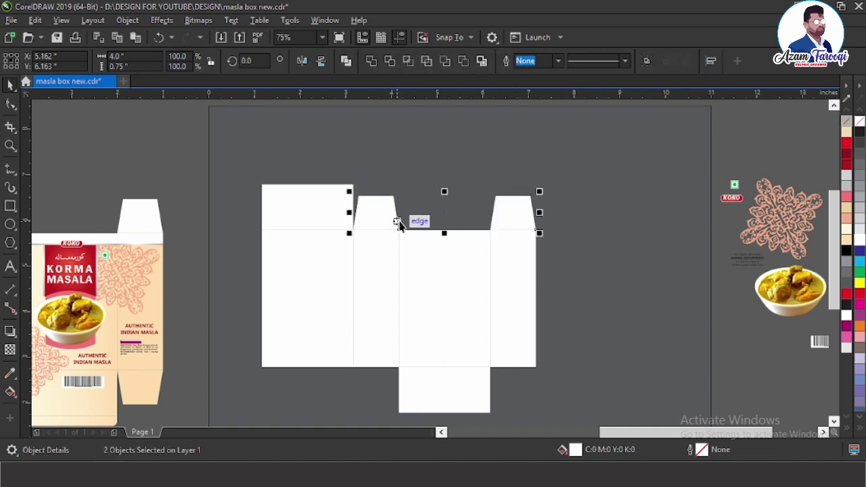
Group the two tapered flaps and mirror a copy of them directly below the bottom edges of the narrow panels.
key("ctrl+g")
left_click(377, 297, "shift")
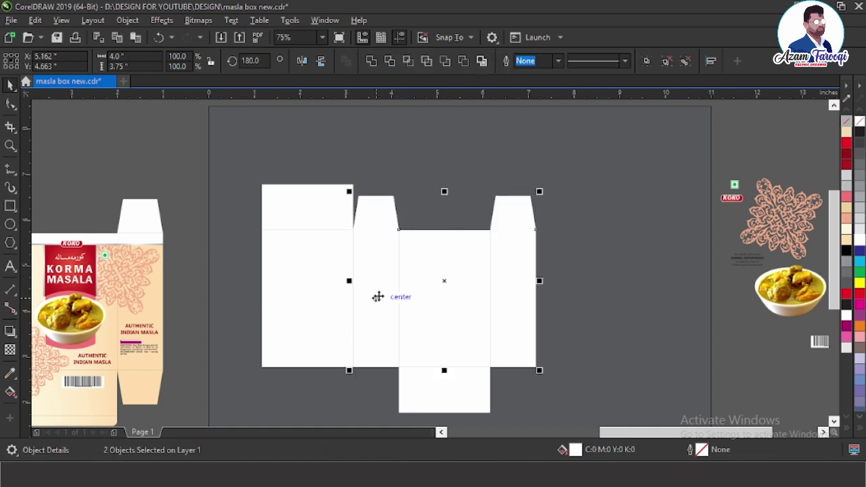
left_click(510, 350)
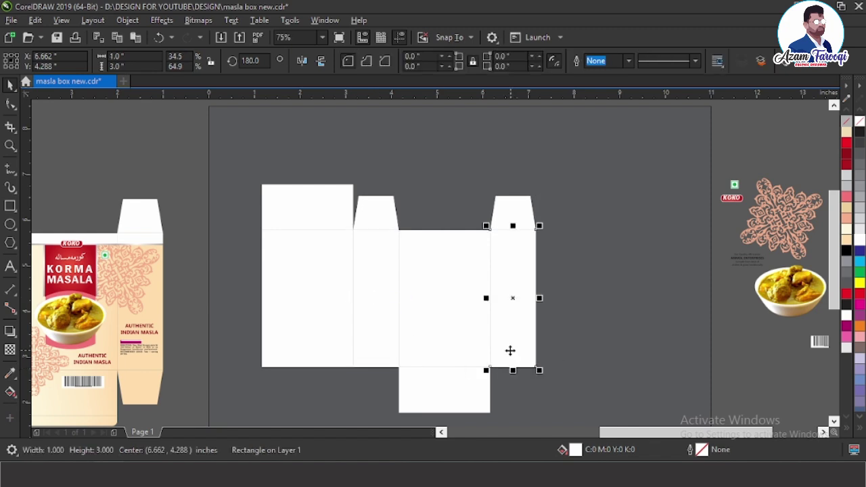
left_click_drag(533, 390, 333, 417)
left_click(467, 377, "shift")
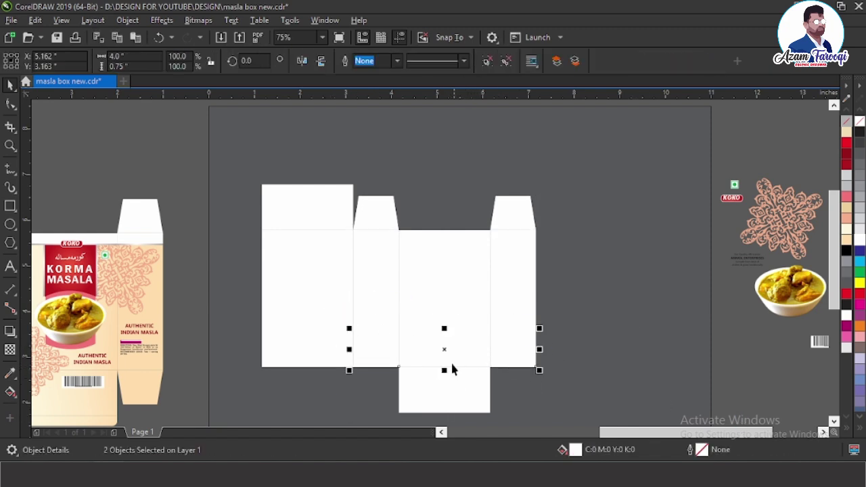
left_click_drag(443, 329, 444, 409)
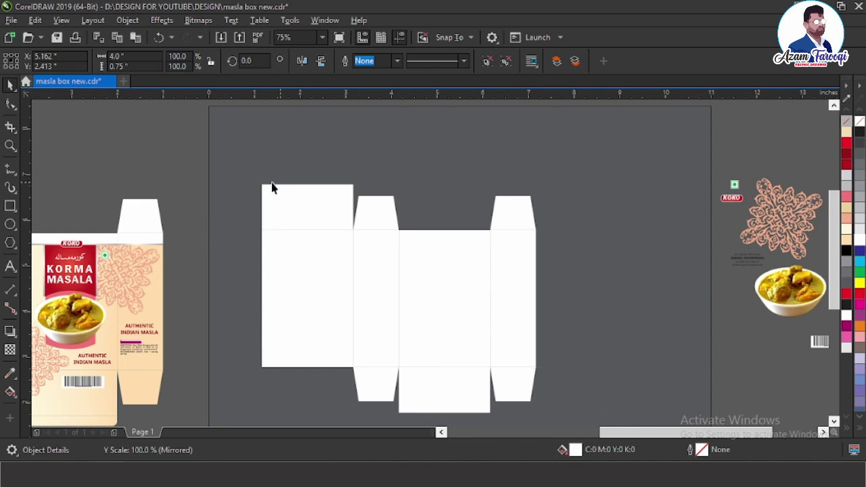
left_click(714, 258)
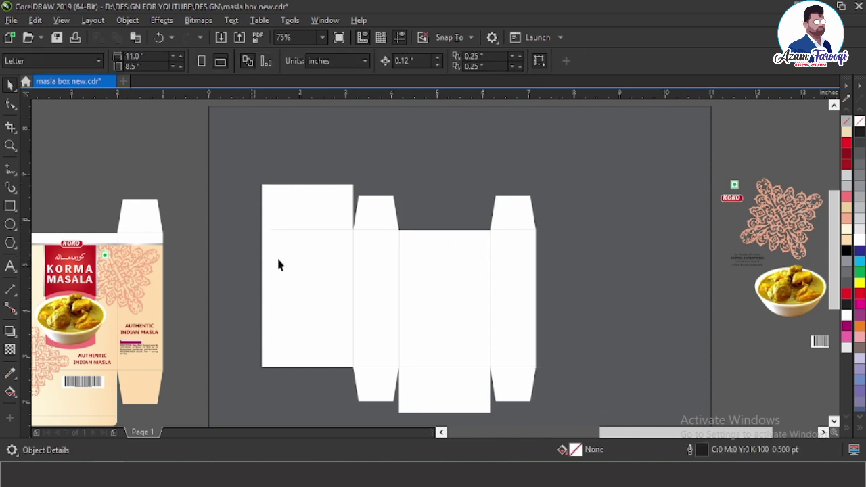
Move the finished Korma Masala sample layout closer to the new white die-line for side-by-side reference.
scroll(333, 235, "down", 2)
key("z")
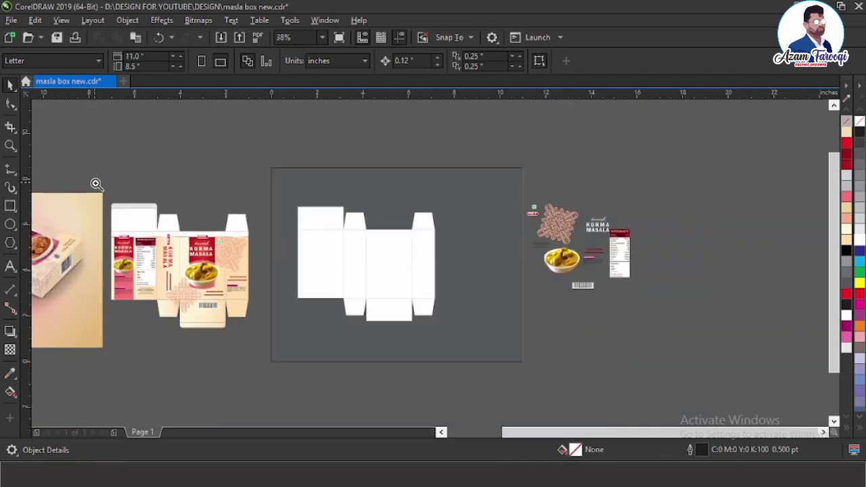
left_click_drag(94, 180, 523, 360)
left_click_drag(203, 280, 271, 261)
key("z")
left_click_drag(120, 155, 808, 342)
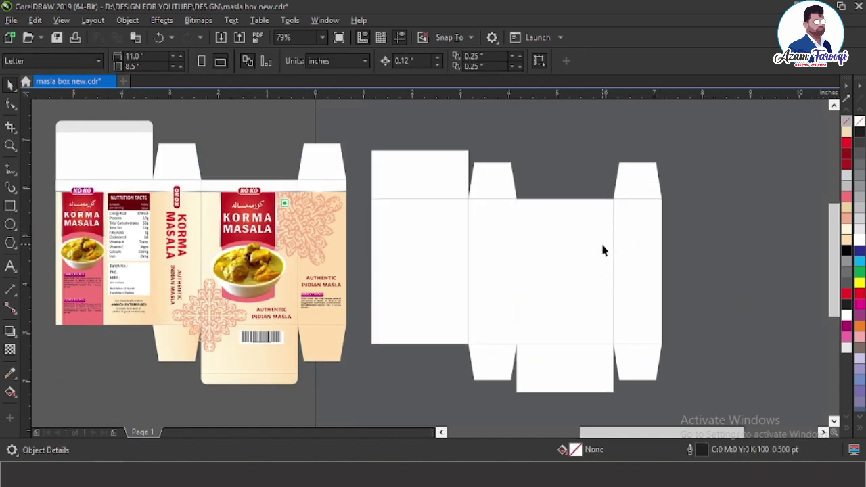
Fill the second wide panel with the light peach color R255 G221 B173 (#FFDDAD).
left_click(601, 245)
left_click(657, 235)
left_click(560, 233)
left_click(657, 254)
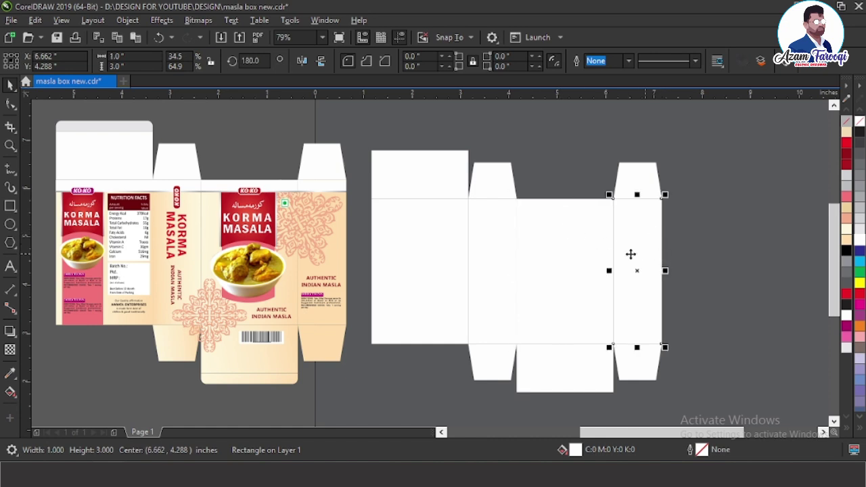
left_click(593, 248)
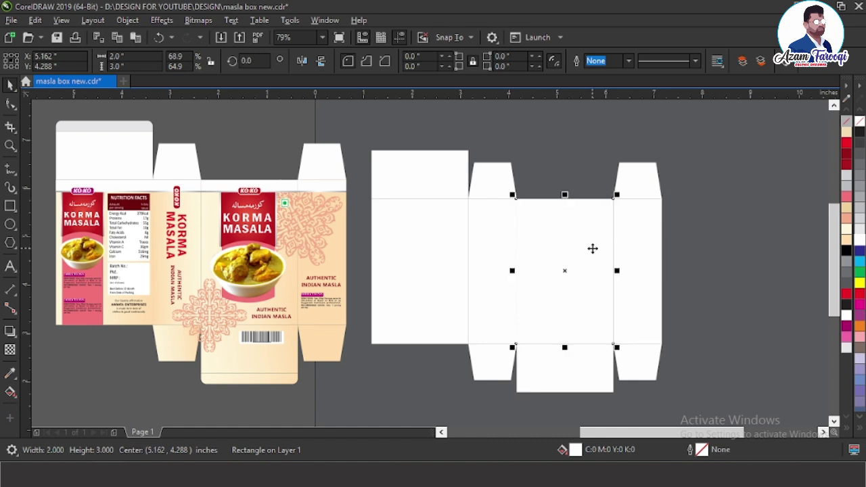
left_click(848, 240)
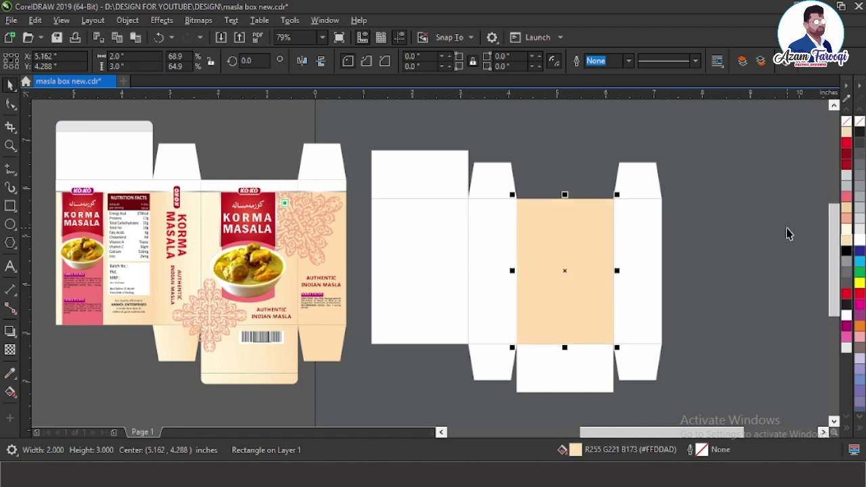
Apply a linear fountain fill between peach and a sampled pale cream to the second wide panel and reverse its direction.
key("F11")
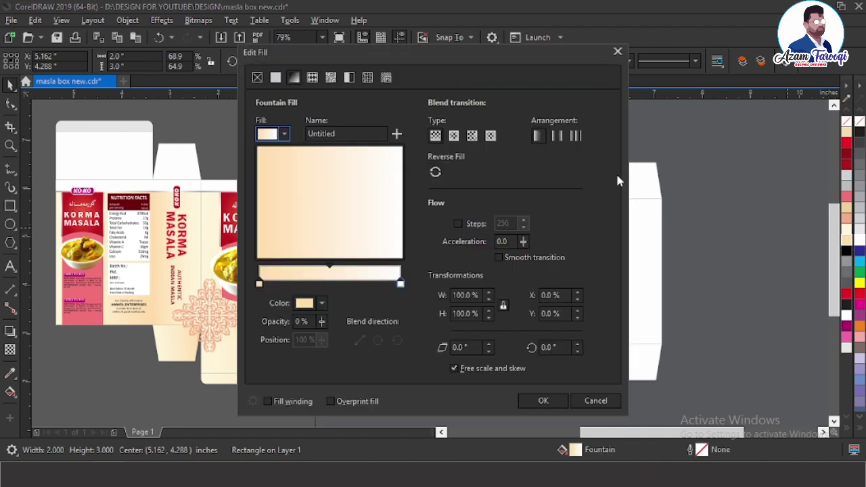
left_click(400, 283)
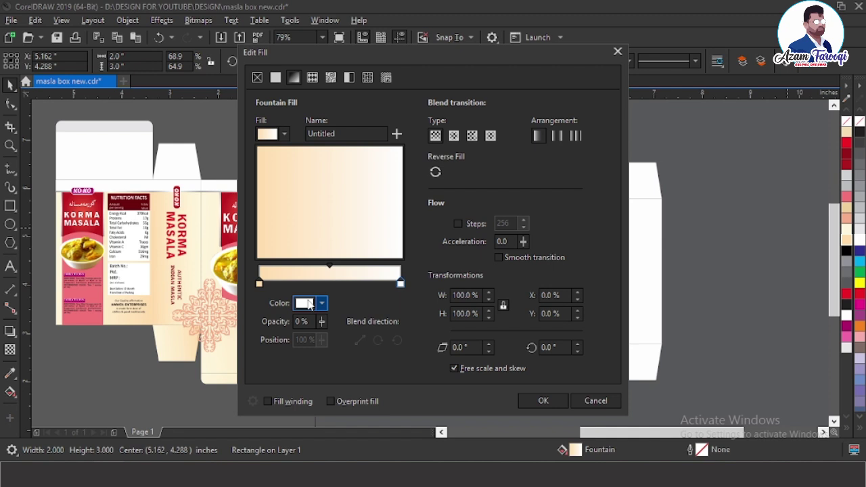
left_click(310, 304)
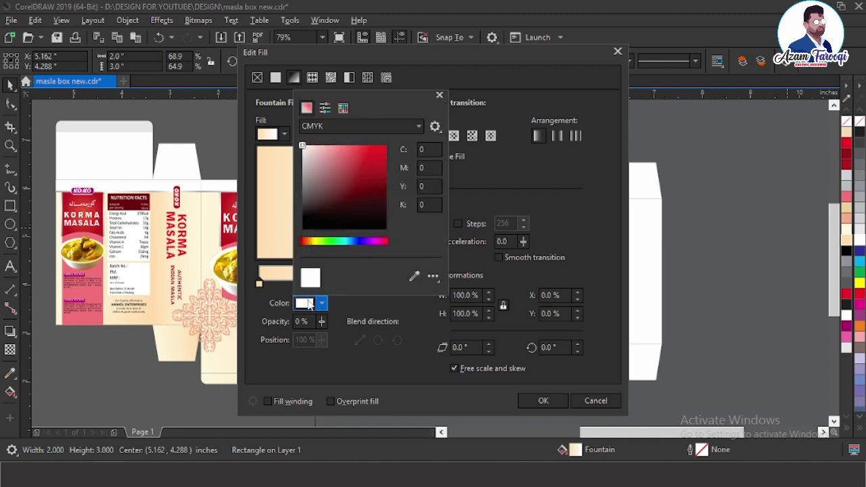
left_click(413, 278)
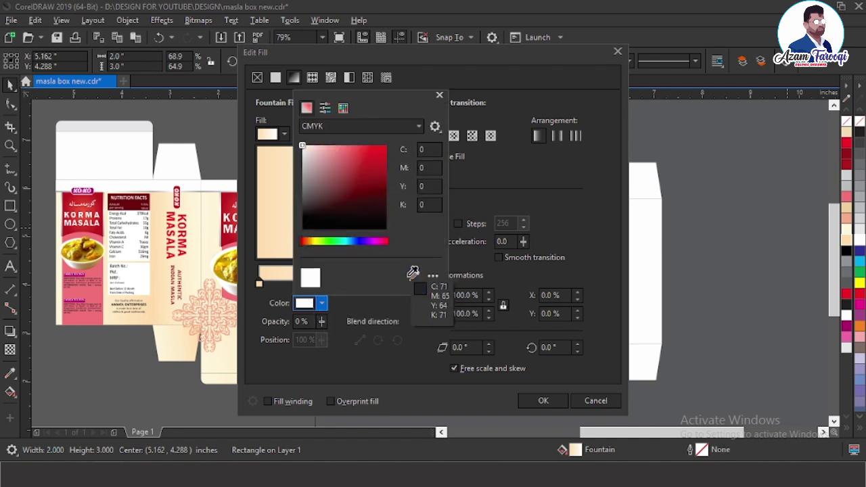
left_click(853, 226)
left_click(765, 212)
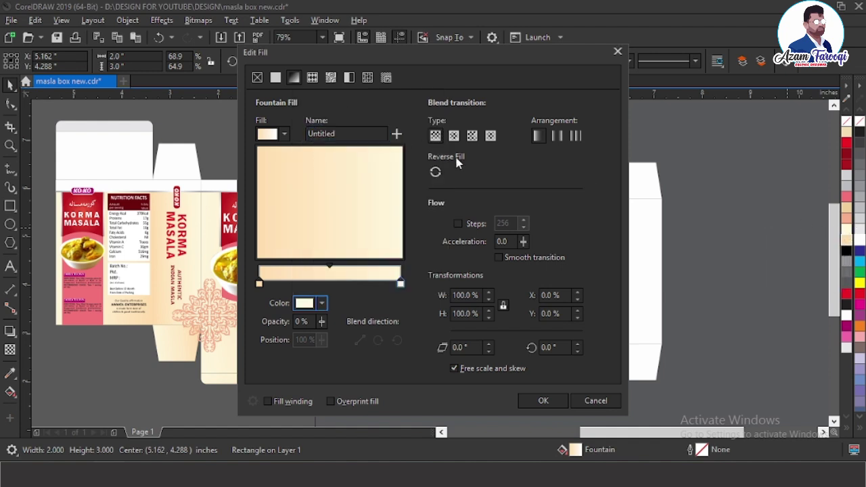
left_click(436, 171)
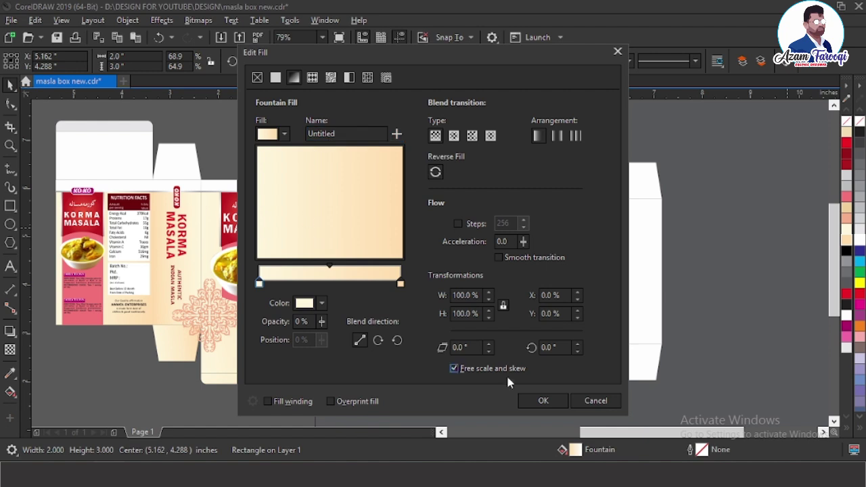
left_click(542, 400)
left_click(708, 270)
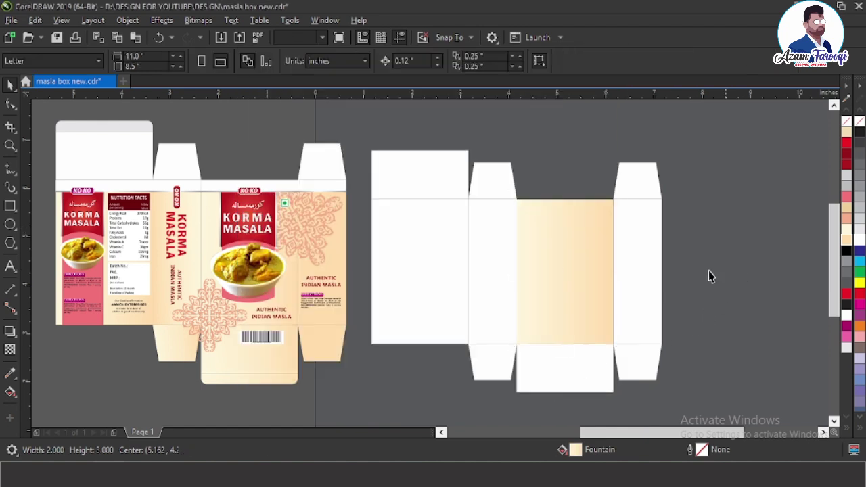
Fill the second narrow panel with the same light peach, R255 G221 B173 (#FFDDAD).
left_click(582, 269)
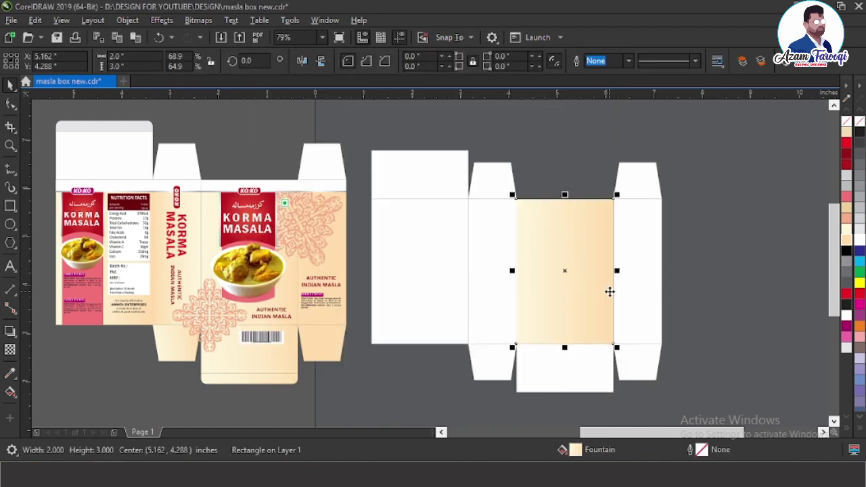
left_click(634, 270)
left_click(847, 241)
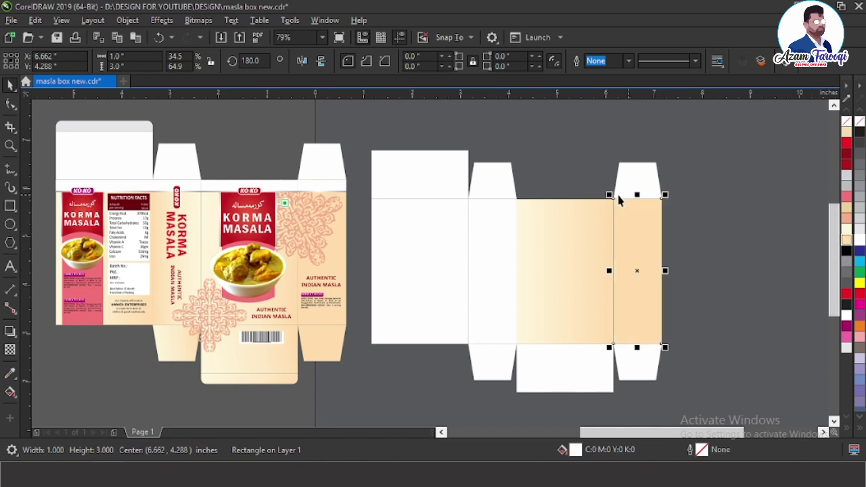
left_click(765, 261)
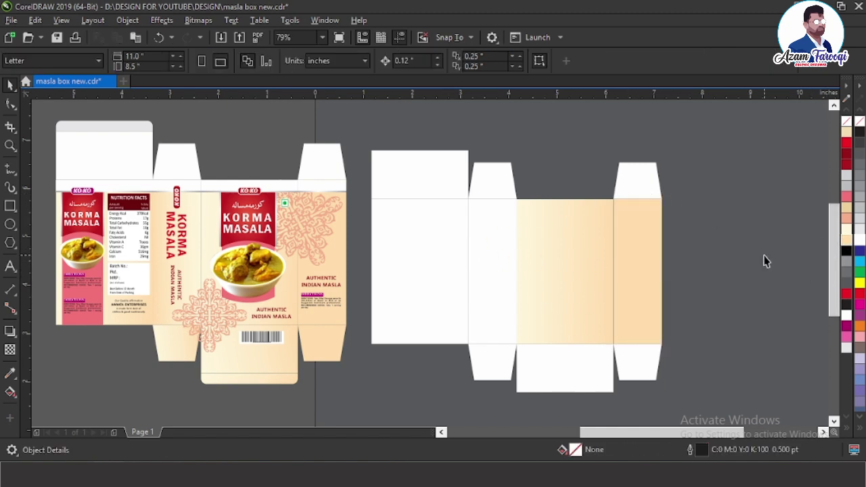
Examine the seam between the second wide and narrow panels up close, shifting the narrow panel aside and undoing that move.
left_click(624, 240)
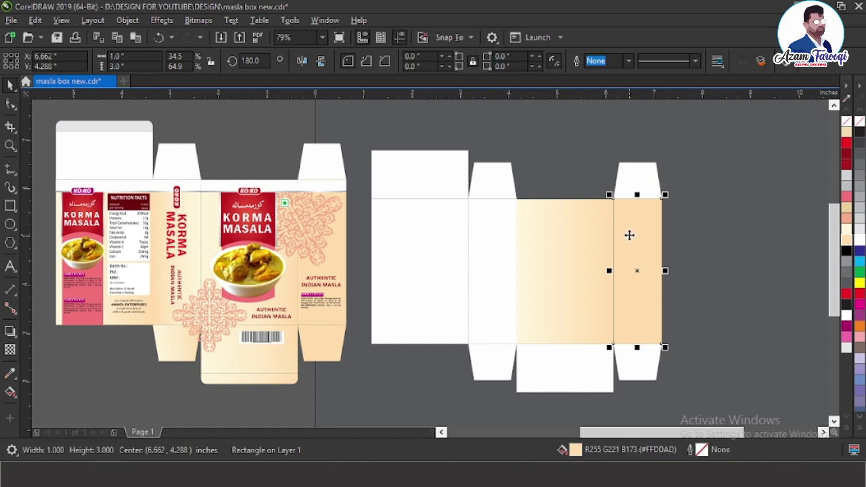
left_click(721, 266)
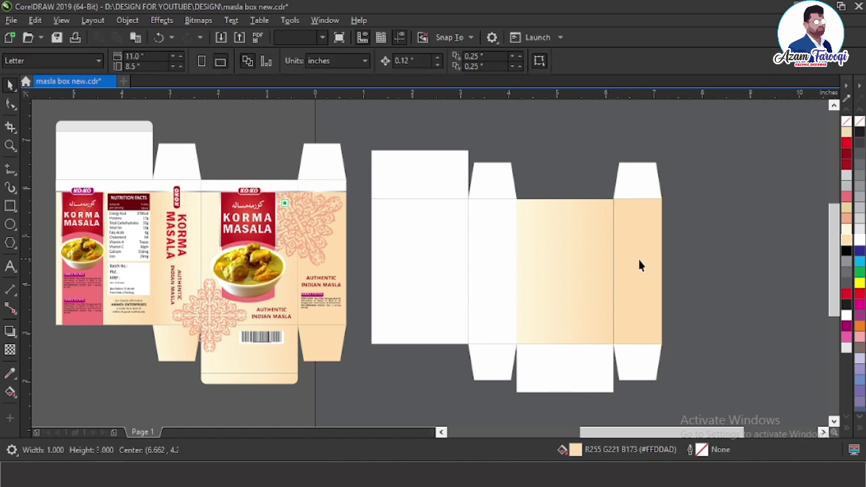
key("F2")
left_click_drag(582, 196, 653, 222)
left_click(511, 249)
left_click_drag(511, 249, 532, 249)
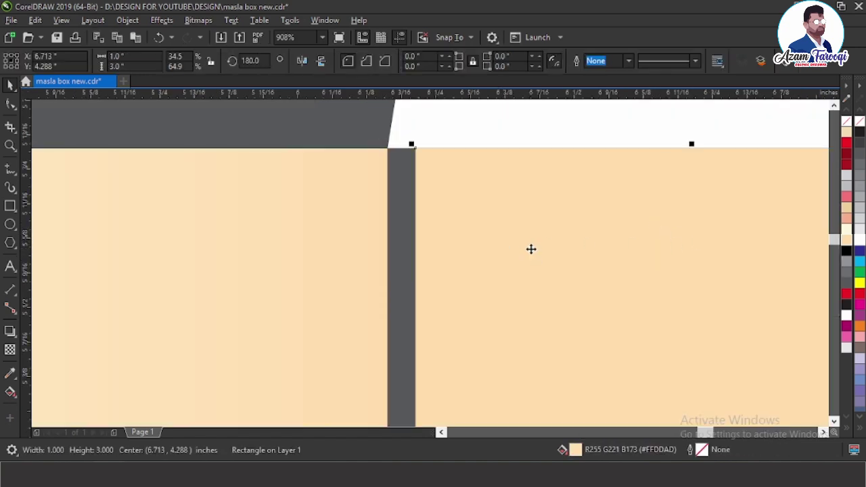
key("ctrl+z")
key("F2")
left_click_drag(375, 145, 433, 169)
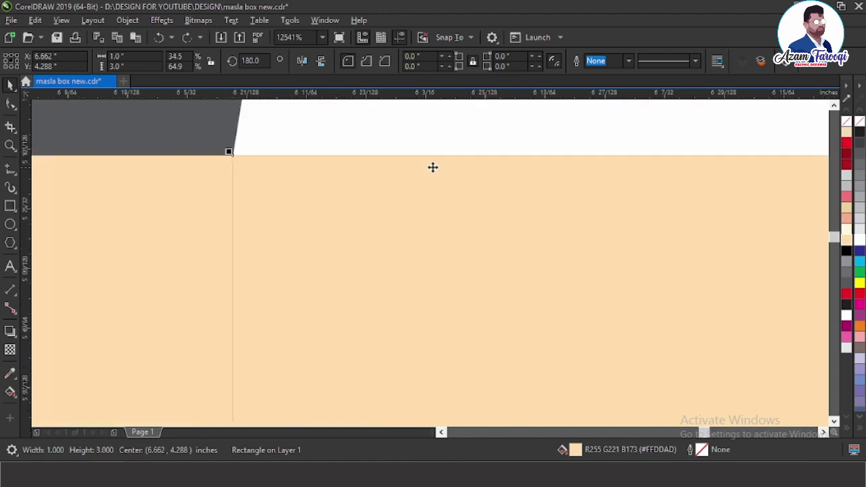
key("Escape")
key("F4")
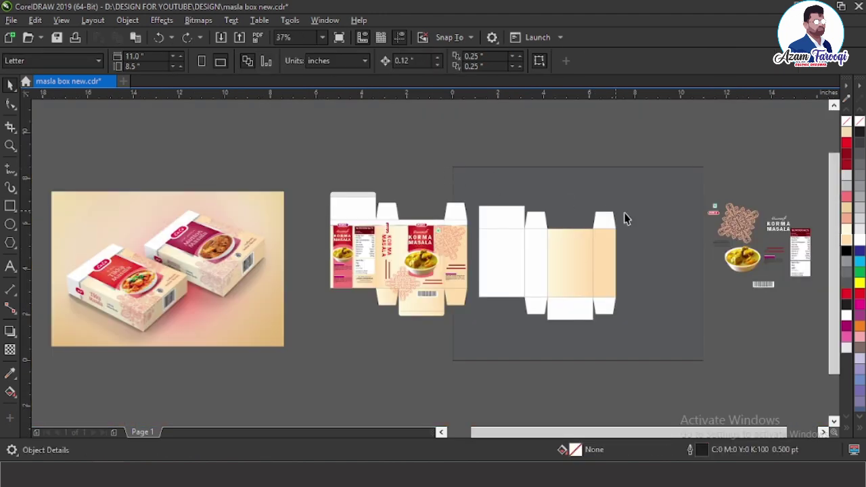
left_click_drag(454, 166, 661, 325)
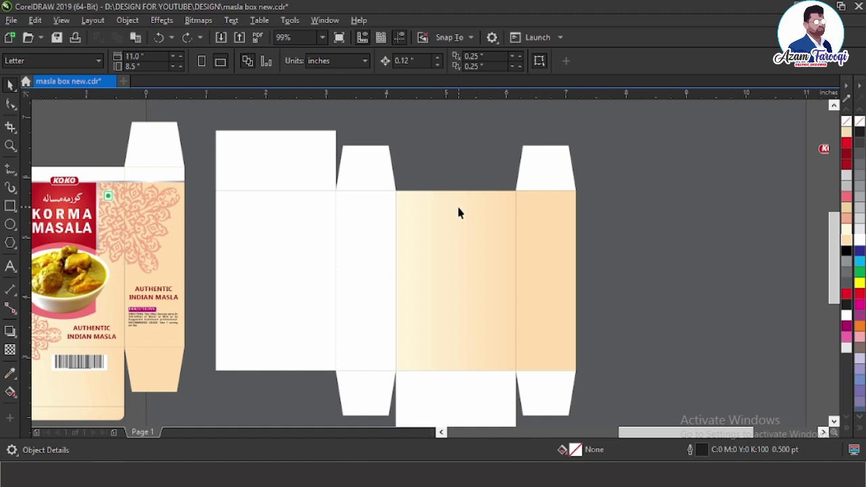
Make white copies of the second wide and narrow panels, reduced to a strip about 0.275 inches high along their top edge.
left_click(457, 226)
left_click(539, 252, "shift")
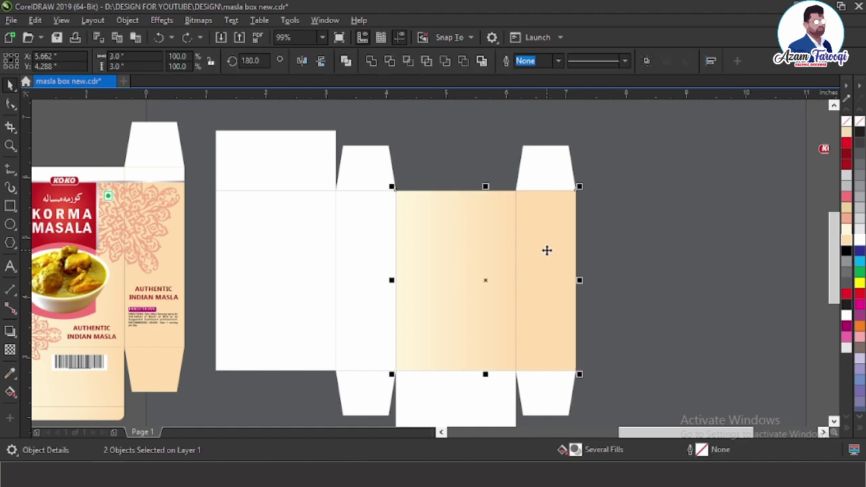
left_click_drag(486, 374, 489, 205)
key("F2")
left_click_drag(338, 168, 670, 258)
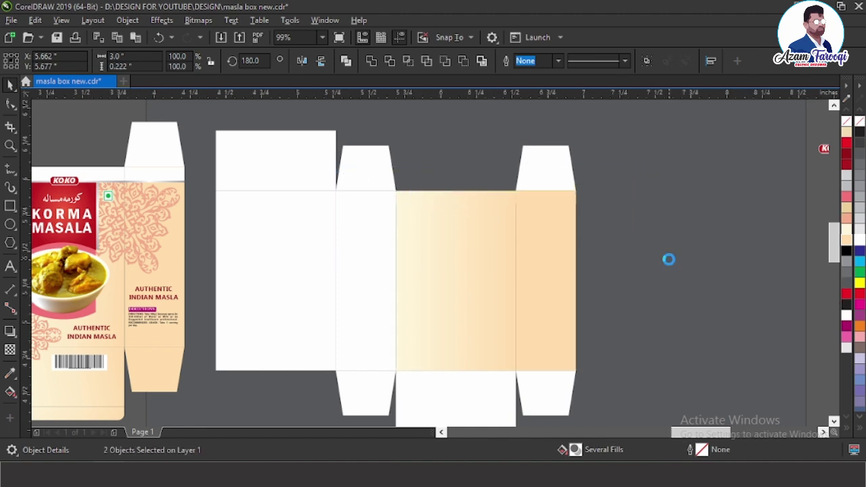
left_click(860, 240)
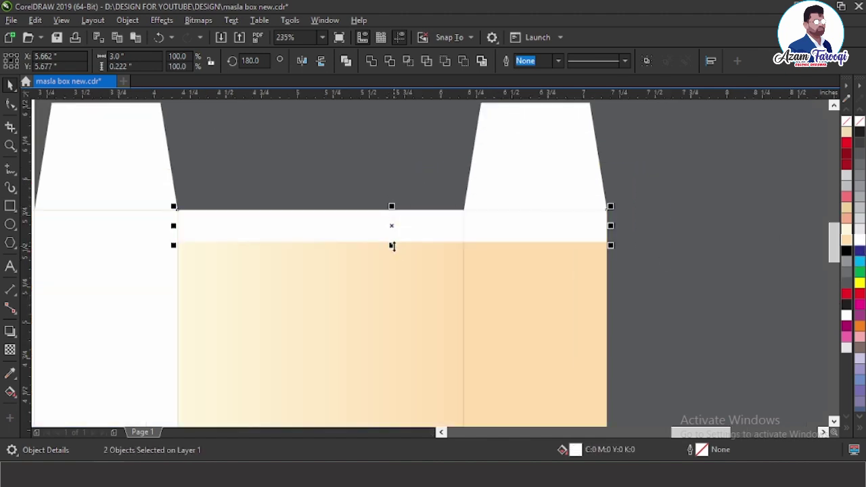
left_click_drag(391, 245, 391, 254)
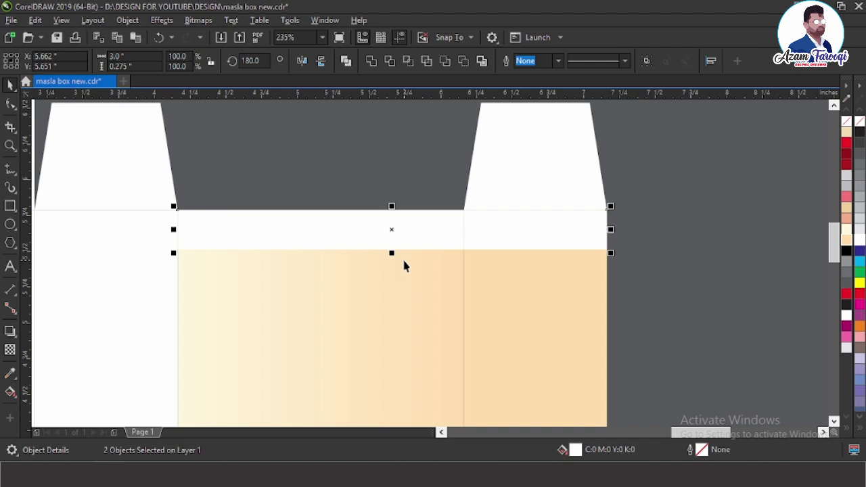
Set the nudge distance to 0.01 inches and shift a copy of the narrow panel's white strip down 0.02 inches behind it.
key("Tab")
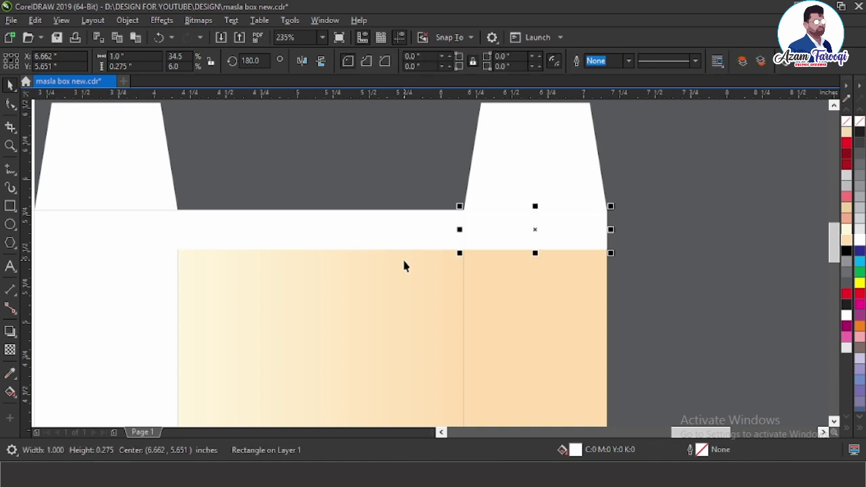
key("Down")
key("Up")
key("Escape")
double_click(406, 61)
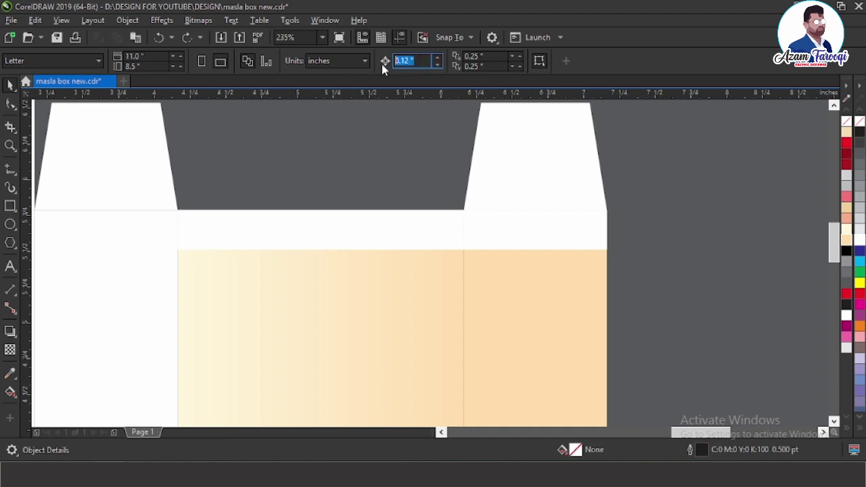
type("0.0")
key("Return")
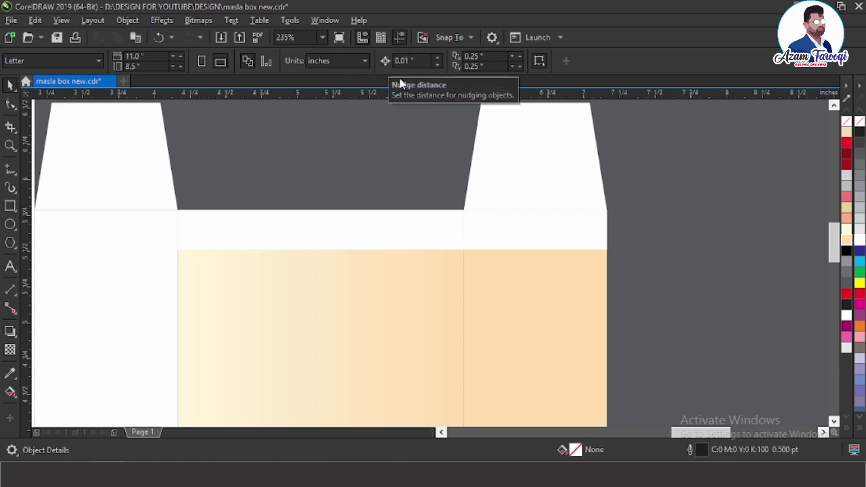
left_click(530, 231)
key("Down")
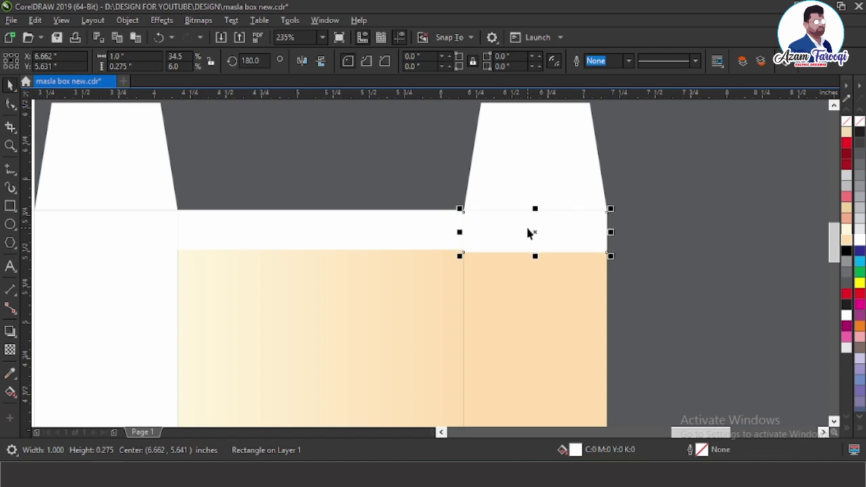
Fill the shifted strip on the narrow panel with 50% gray (C0 M0 Y0 K50).
left_click(859, 176)
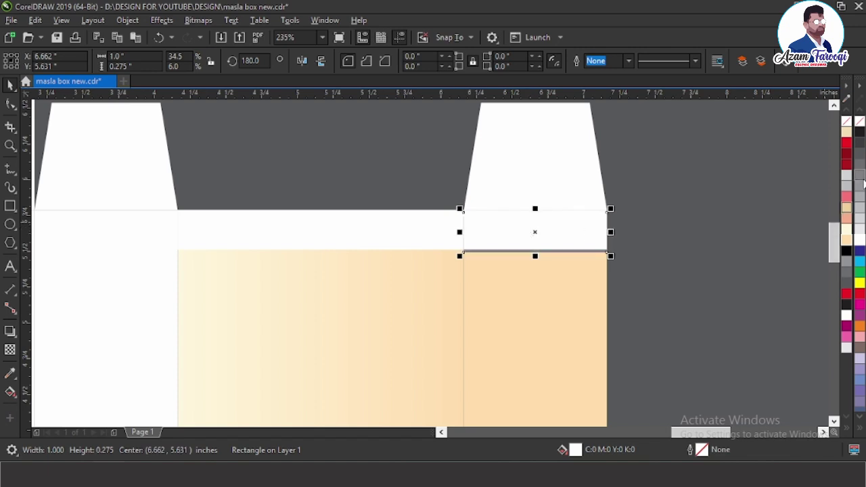
left_click_drag(418, 180, 667, 279)
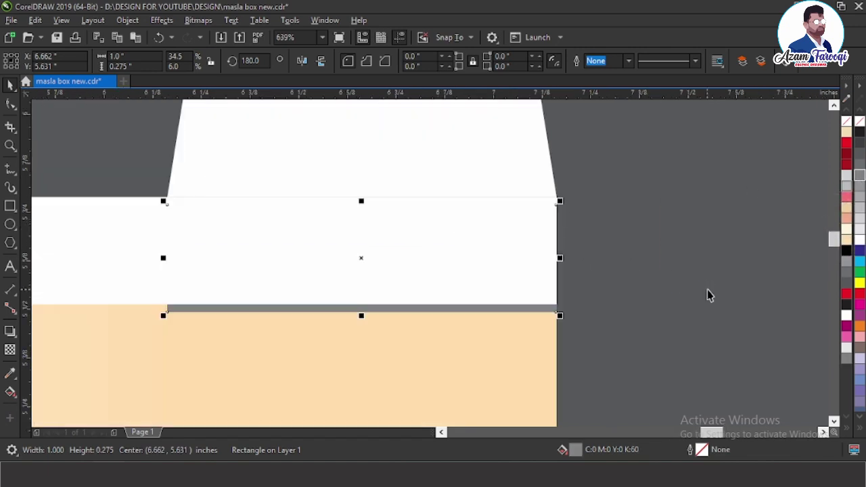
left_click(860, 188)
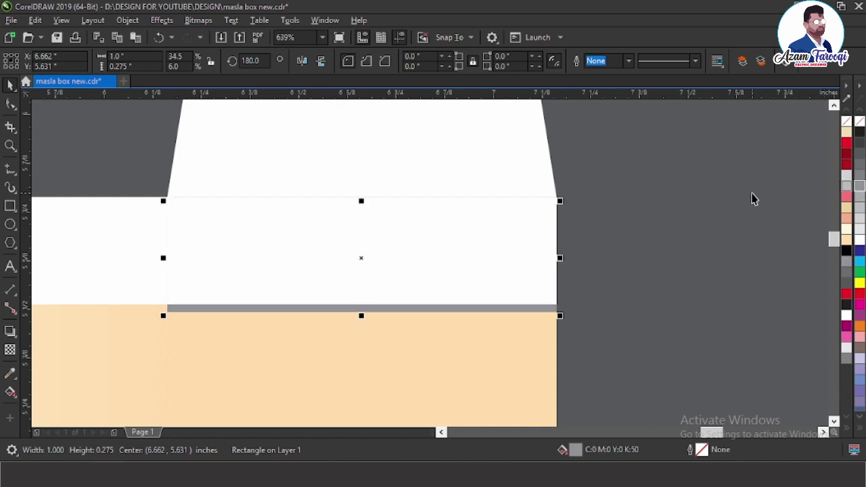
Give the shifted gray strip a linear fountain fill with an added white color node at the 50% position.
key("F11")
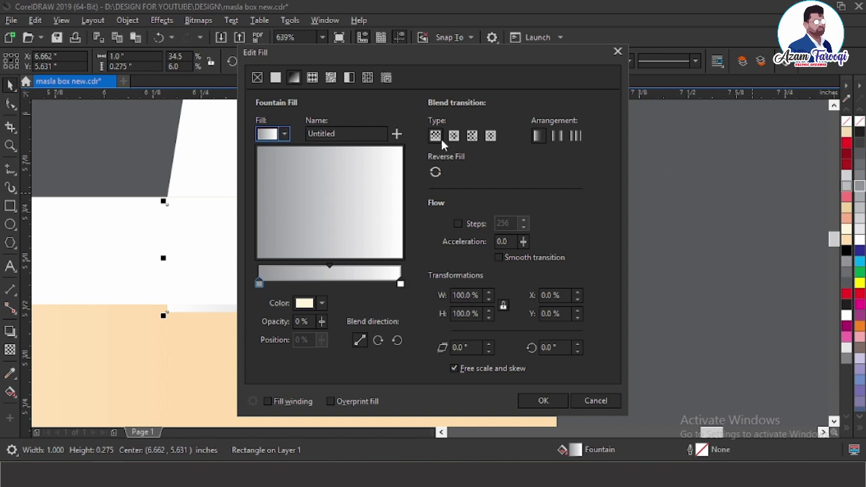
left_click(399, 285)
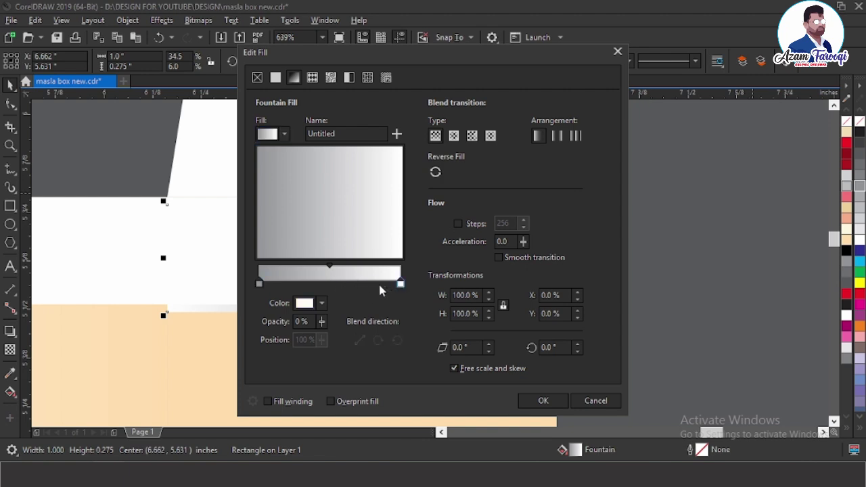
double_click(332, 285)
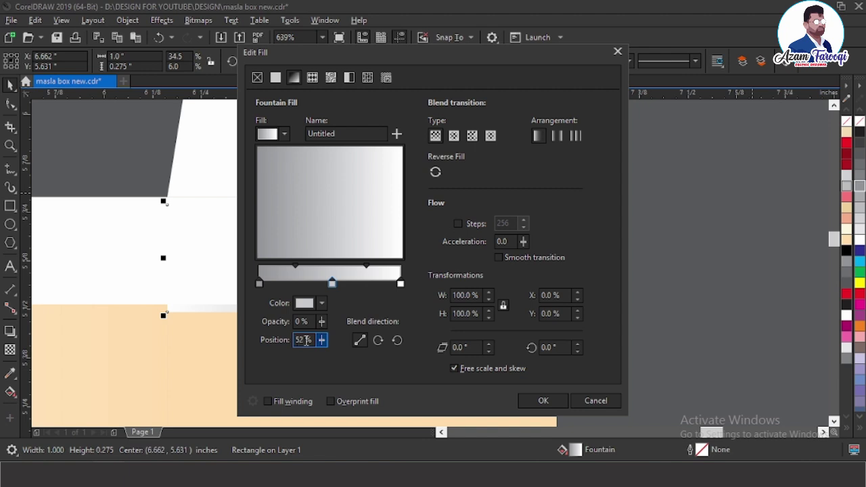
left_click_drag(305, 341, 280, 344)
type("5")
key("Tab")
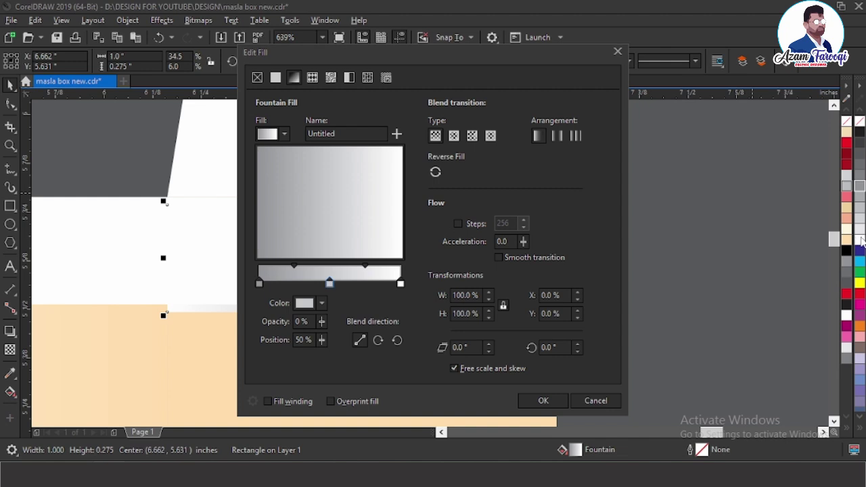
left_click(329, 283)
left_click(307, 305)
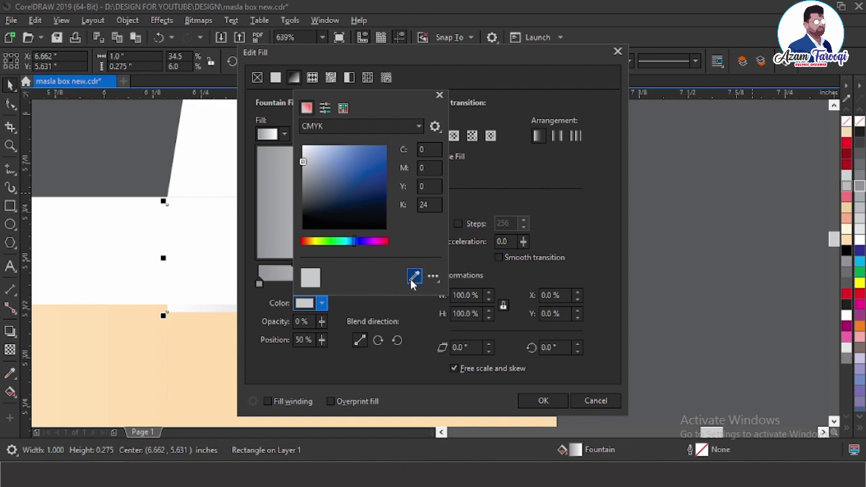
left_click(304, 148)
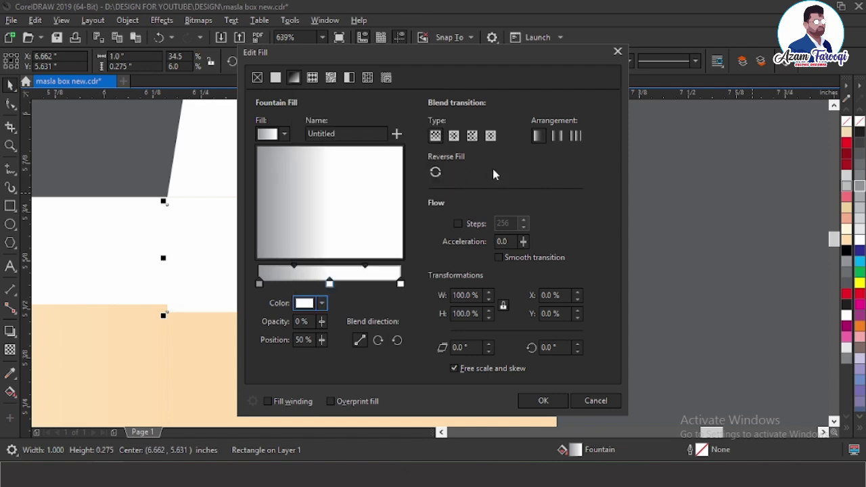
Change the fountain fill's end color from white to gray and apply the gray-white-gray gradient to the strip.
left_click(401, 283)
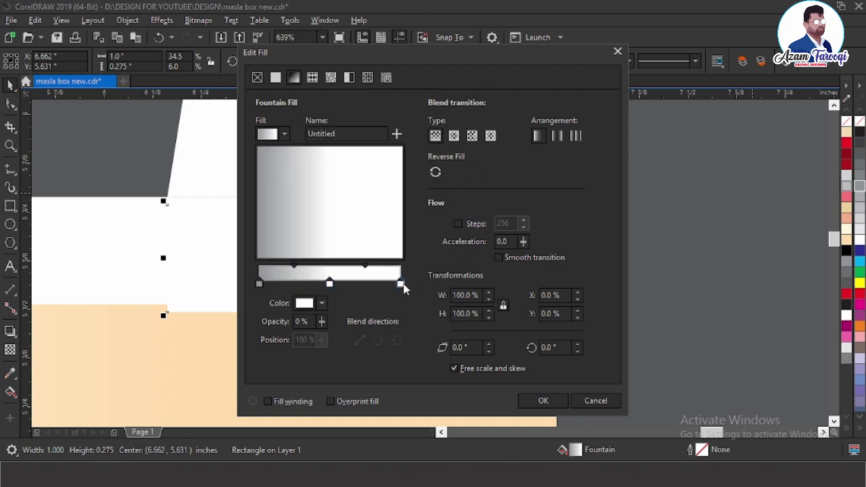
left_click(322, 303)
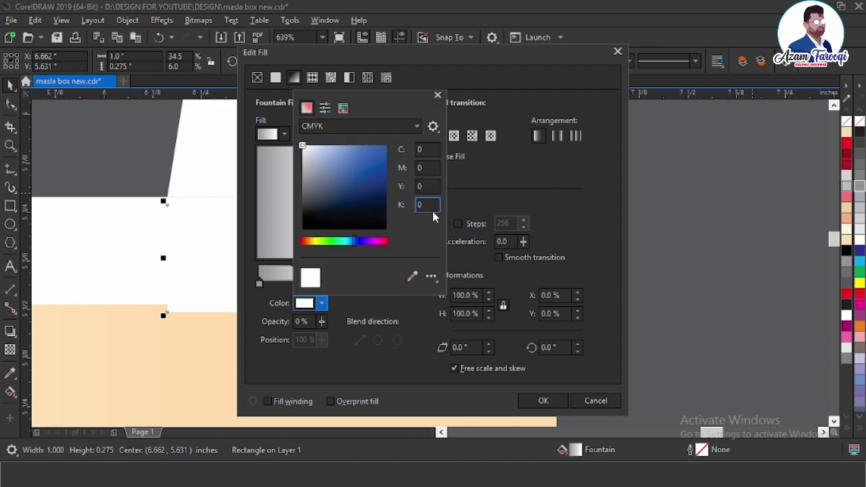
left_click_drag(433, 211, 412, 214)
key("Tab")
key("Tab")
key("Tab")
left_click(519, 191)
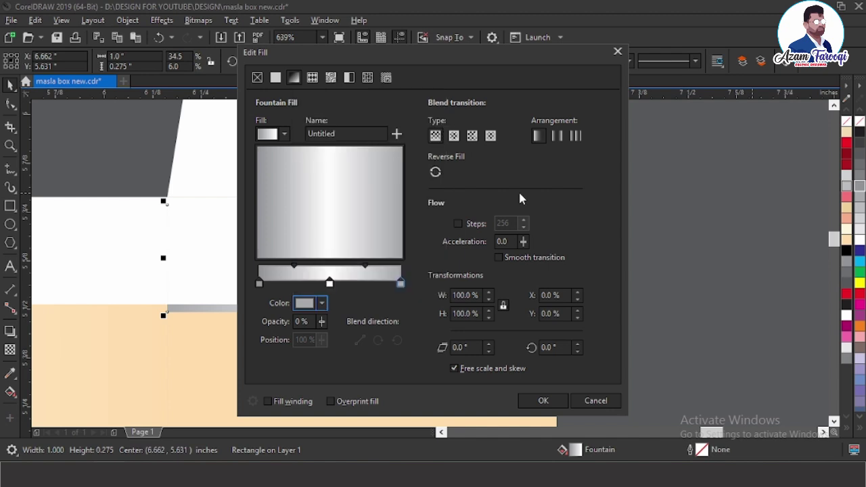
left_click(543, 401)
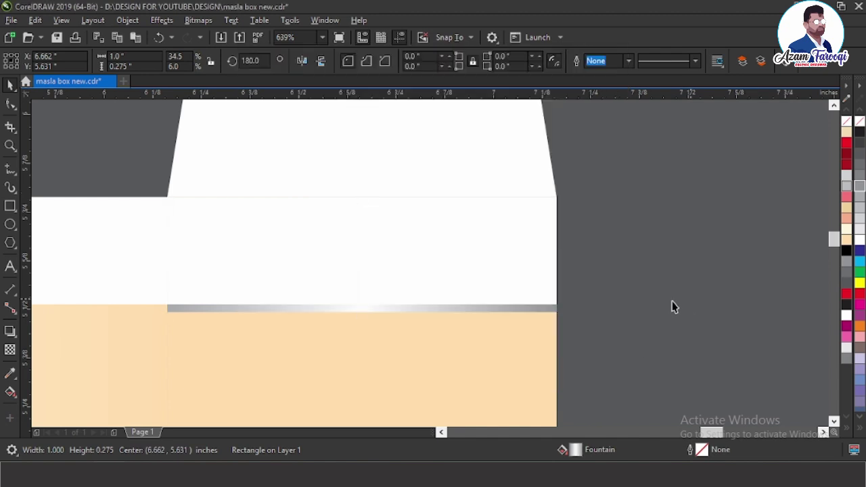
Align the bottom edge of the wide panel's strip copy with the narrow panel's gradient strip.
left_click(672, 306)
scroll(497, 249, "down", 3)
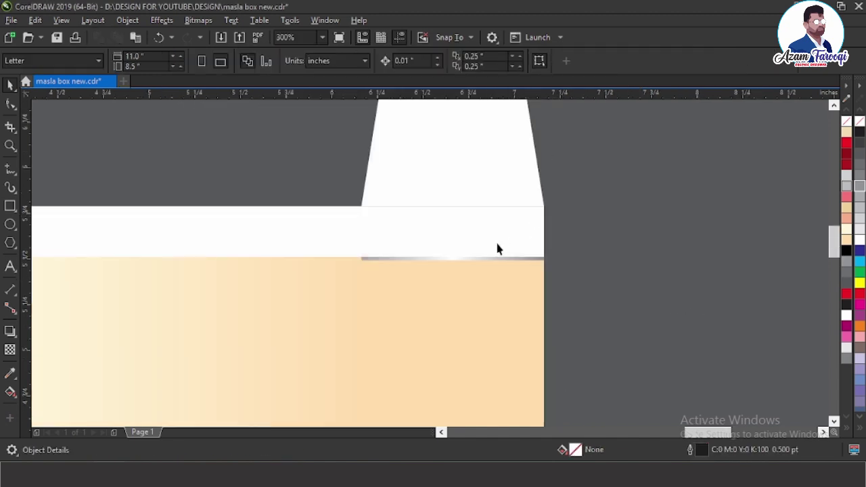
left_click(336, 244)
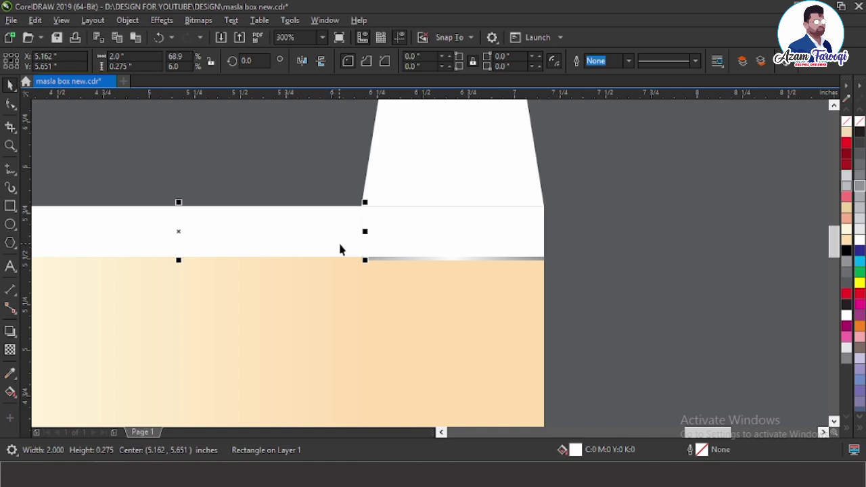
left_click(384, 258, "shift")
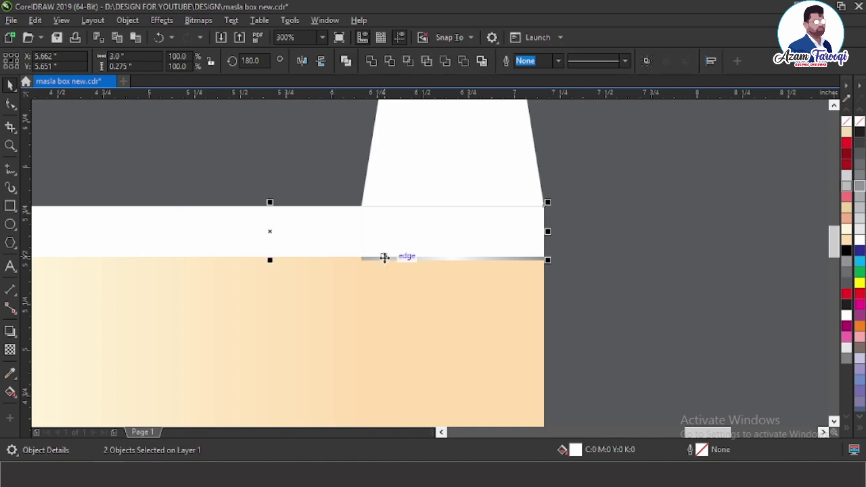
key("n")
scroll(318, 223, "up", 3)
left_click(277, 195)
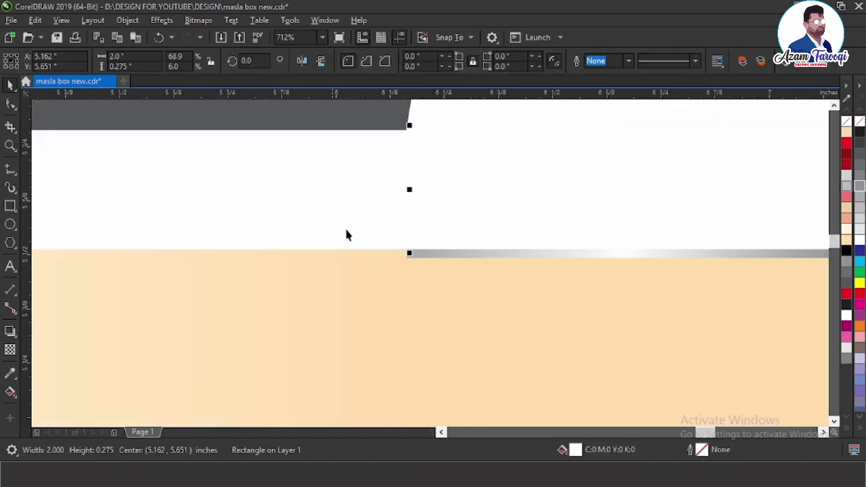
left_click(422, 256, "shift")
key("b")
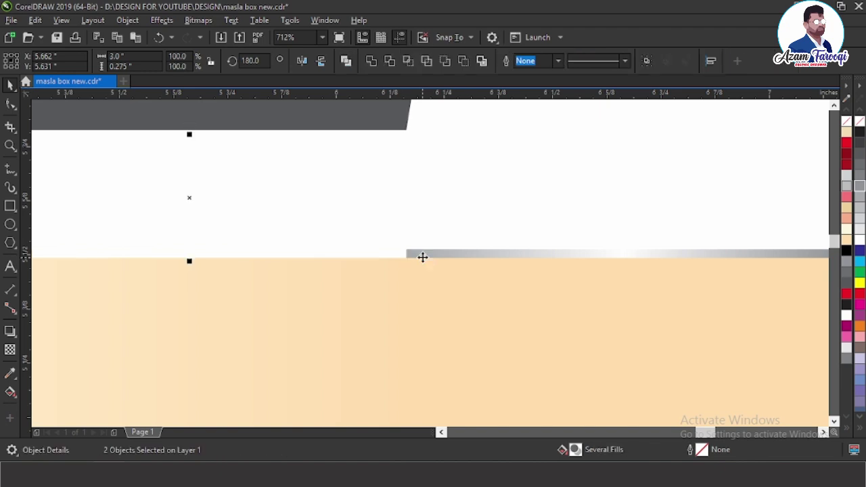
Copy only the fill from the narrow panel's gradient strip to the aligned wide strip.
left_click(390, 254)
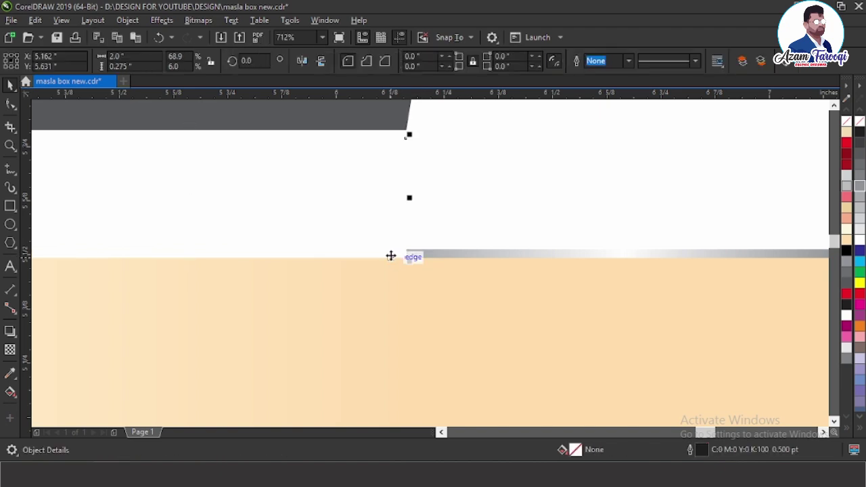
left_click(35, 19)
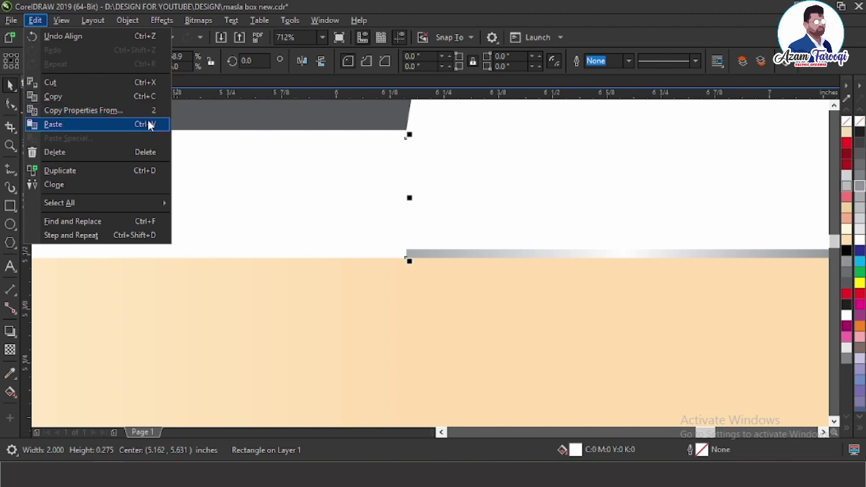
left_click(129, 112)
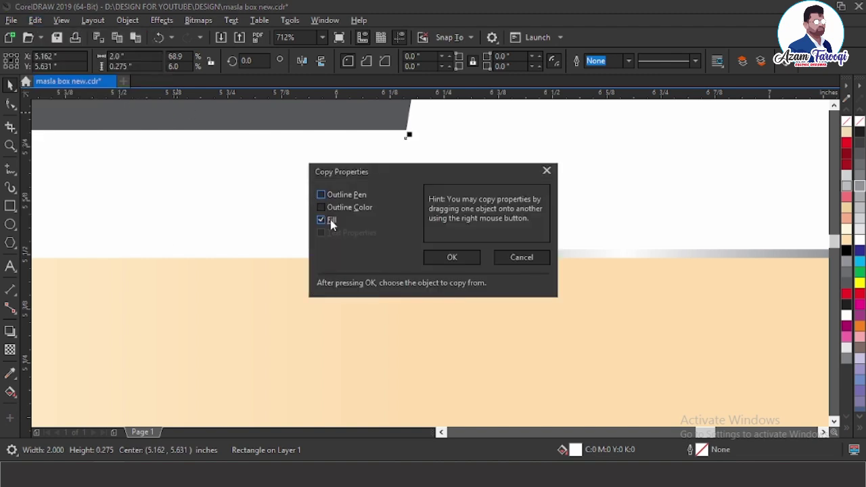
left_click(451, 261)
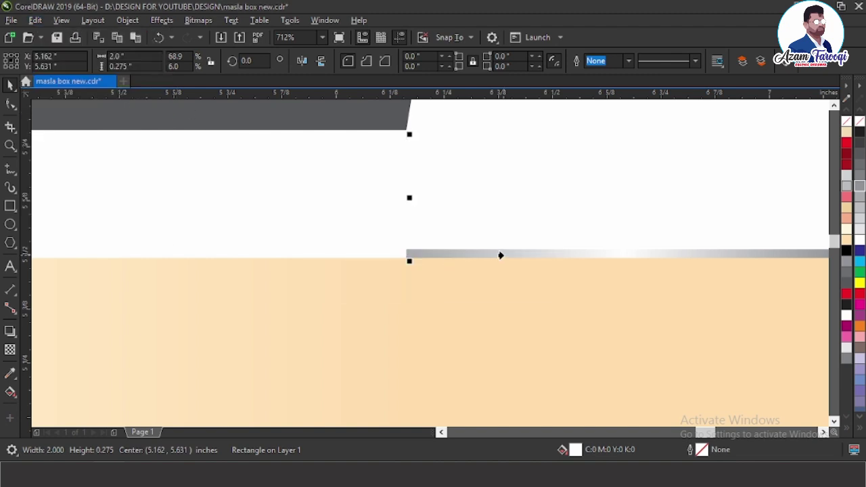
left_click(502, 255)
key("Escape")
Examine the gradient lines up close and the whole layout beside the finished sample, and select the second wide panel.
scroll(427, 231, "down", 2)
key("F2")
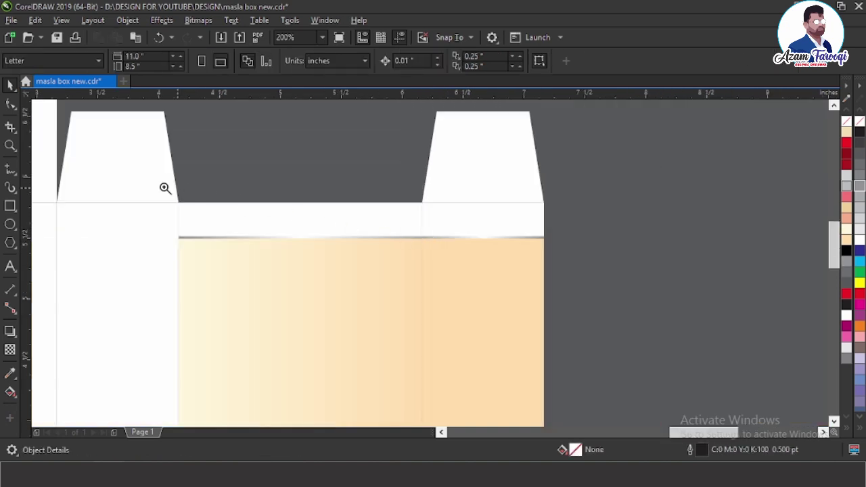
left_click_drag(118, 183, 572, 307)
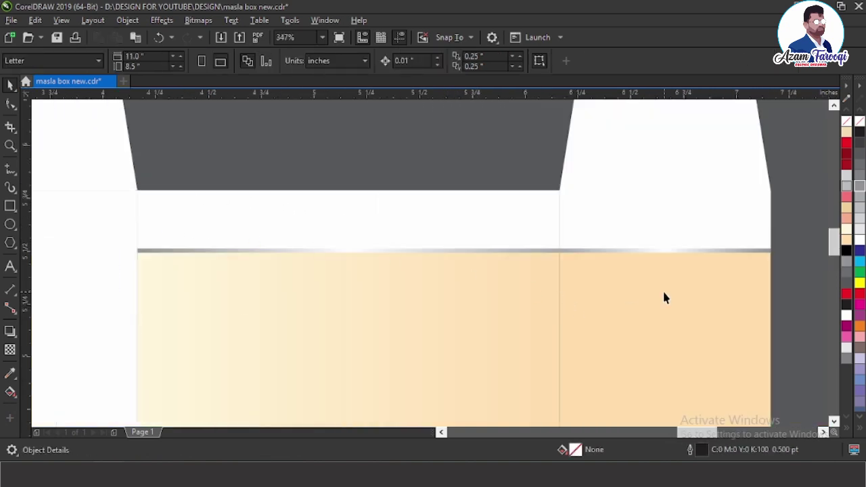
key("F4")
scroll(467, 250, "up", 2)
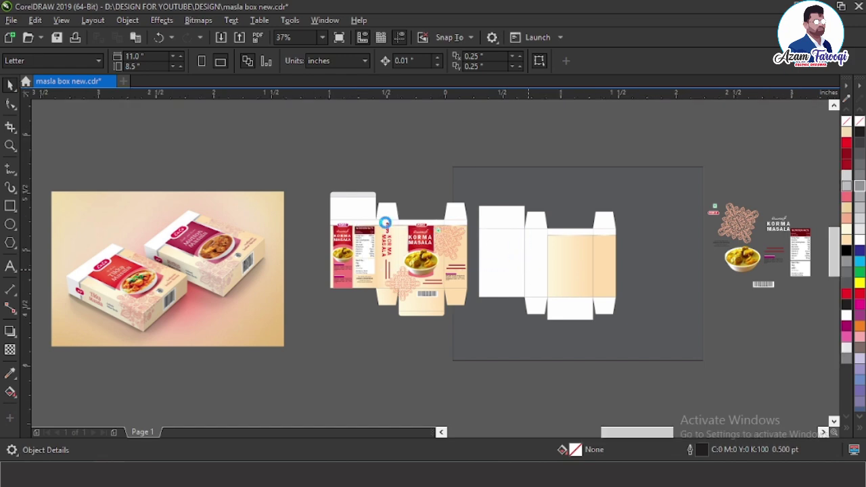
key("F4")
key("z")
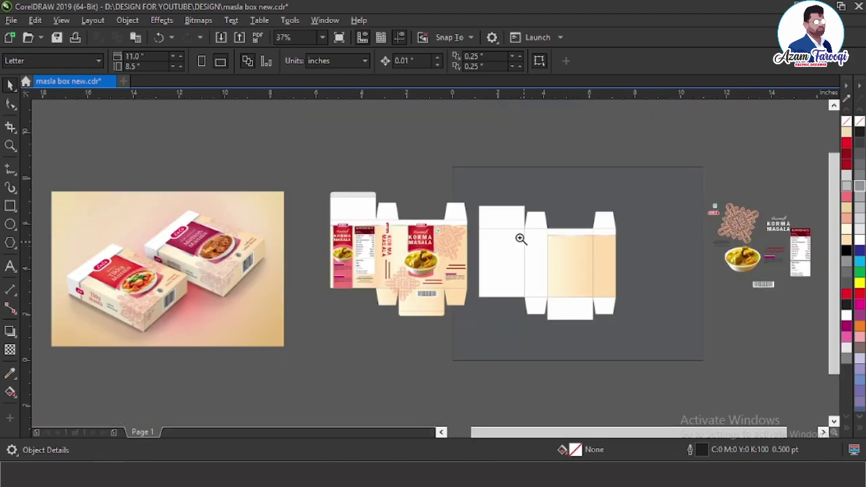
left_click_drag(502, 215, 686, 329)
key("space")
left_click(370, 223)
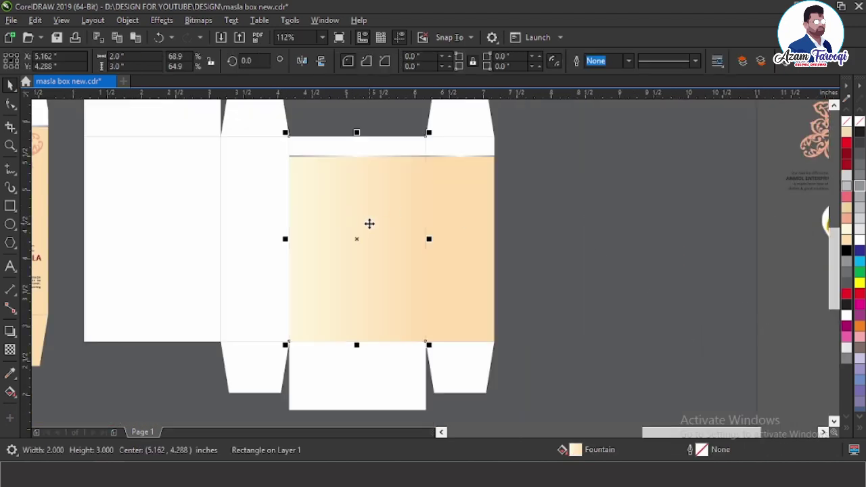
Shrink the duplicate wide panel to about 1.215 by 1.25 inches below the silver line and fill it dark red, C15 M100 Y100 K20.
left_click_drag(428, 239, 402, 239)
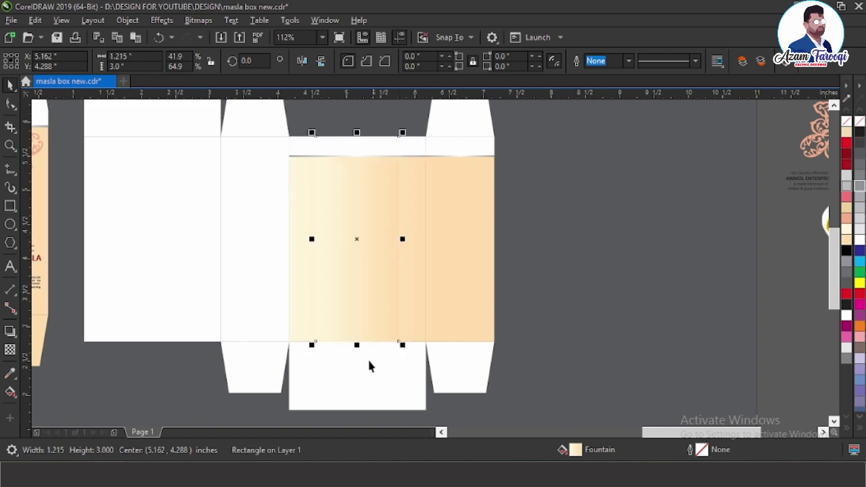
left_click_drag(356, 347, 357, 223)
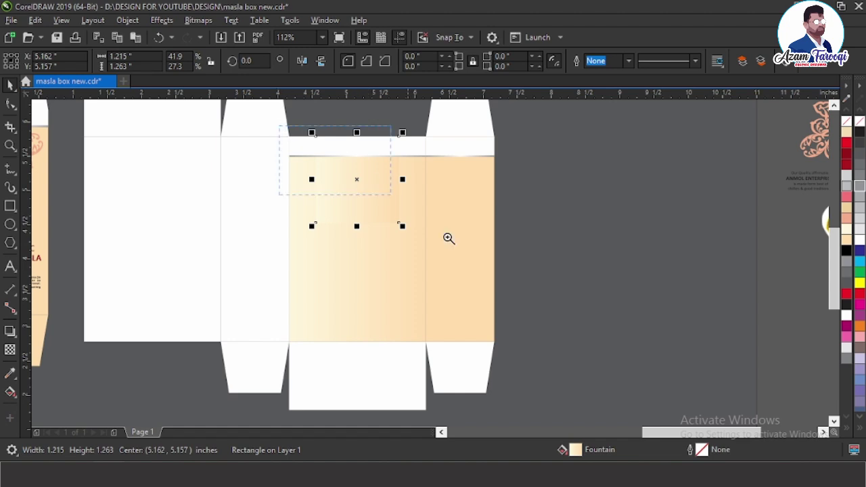
scroll(448, 238, "up", 2)
left_click_drag(386, 123, 386, 159)
left_click_drag(385, 343, 385, 375)
left_click(849, 164)
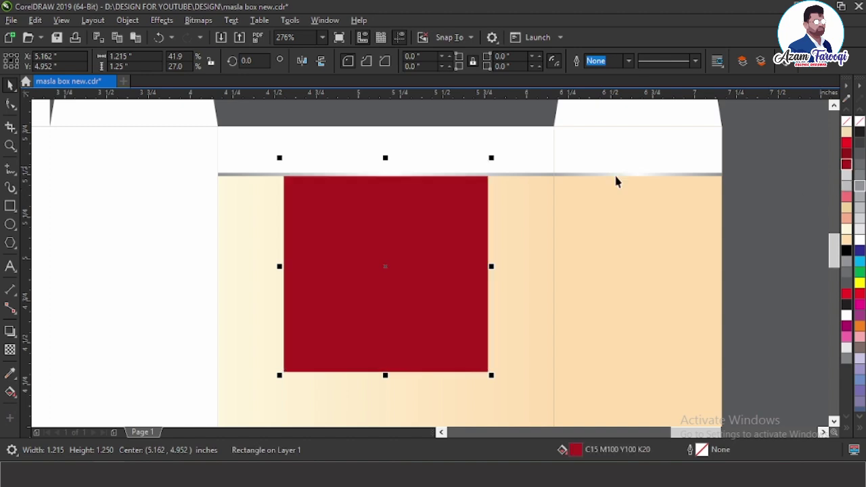
Add a horizontal guideline across the lower part of the red rectangle.
scroll(410, 239, "down", 2)
scroll(426, 255, "down", 2)
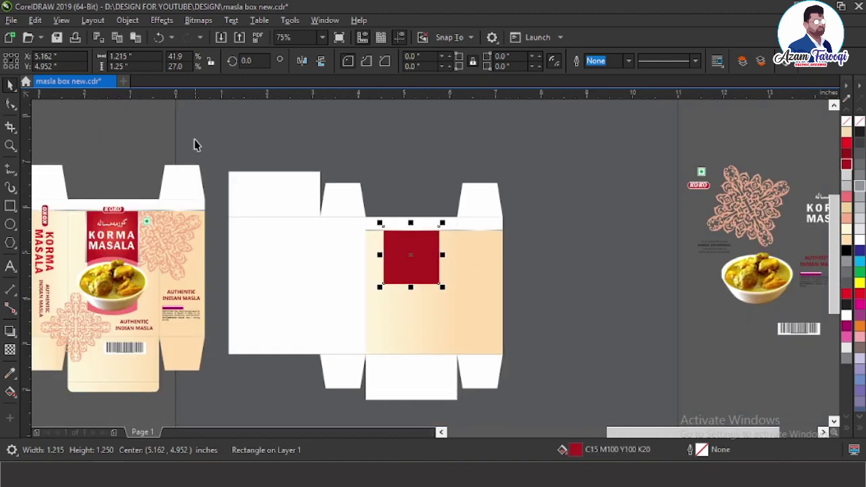
left_click_drag(333, 94, 317, 276)
Try to top-align the finished sample layout with the blank die-line.
left_click(203, 196)
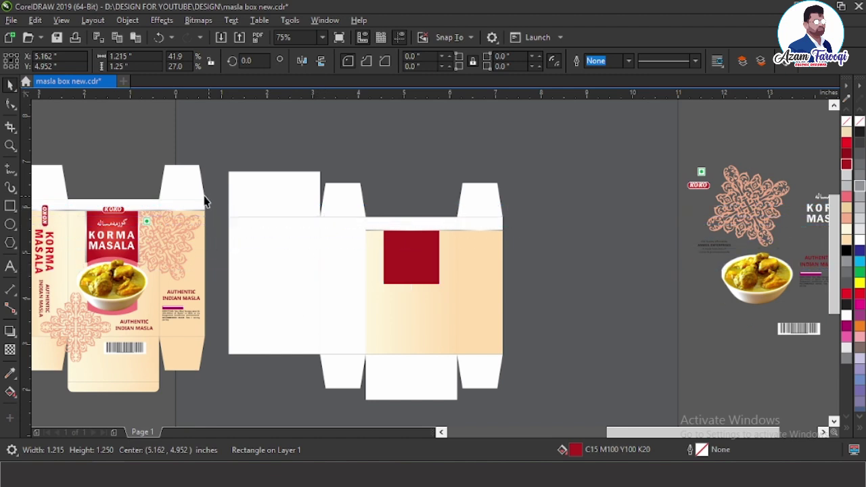
left_click(243, 193, "shift")
key("t")
left_click(342, 126)
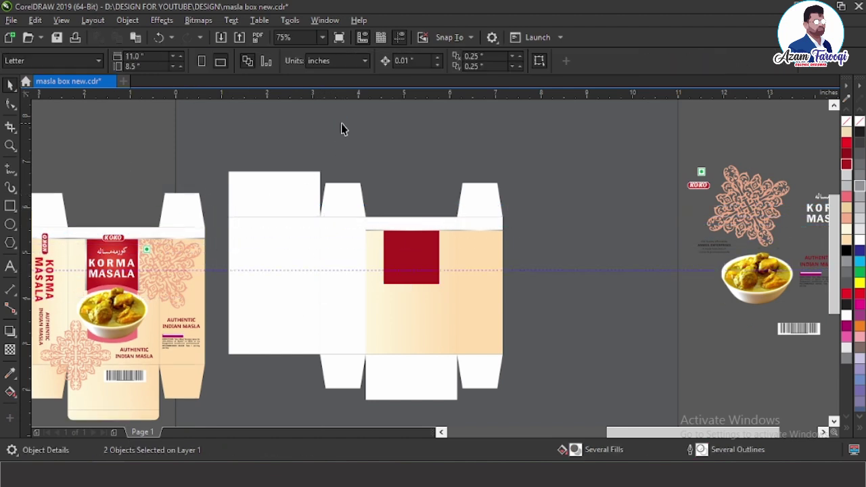
scroll(306, 192, "down", 2)
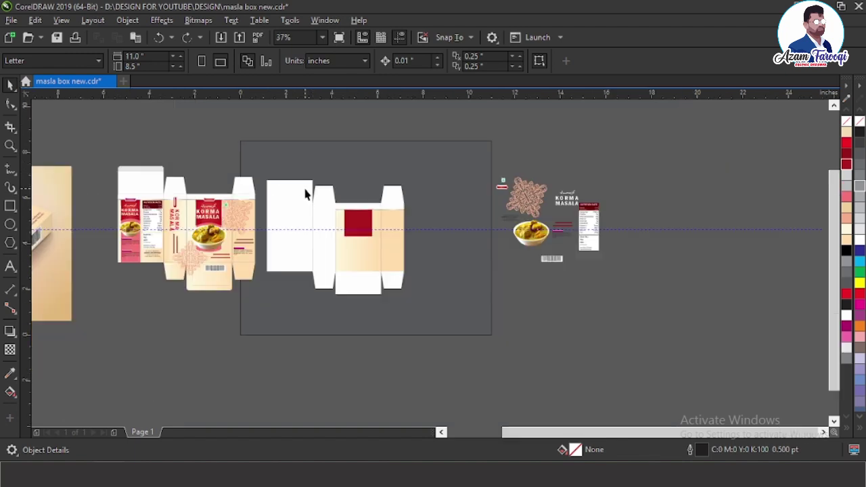
Extend the red rectangle downward to a height of about 1.4 inches.
left_click(221, 200)
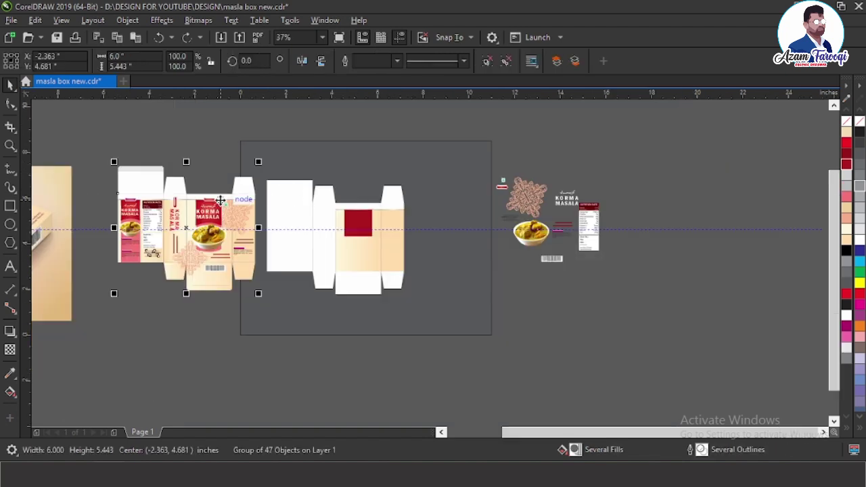
left_click_drag(61, 131, 514, 347)
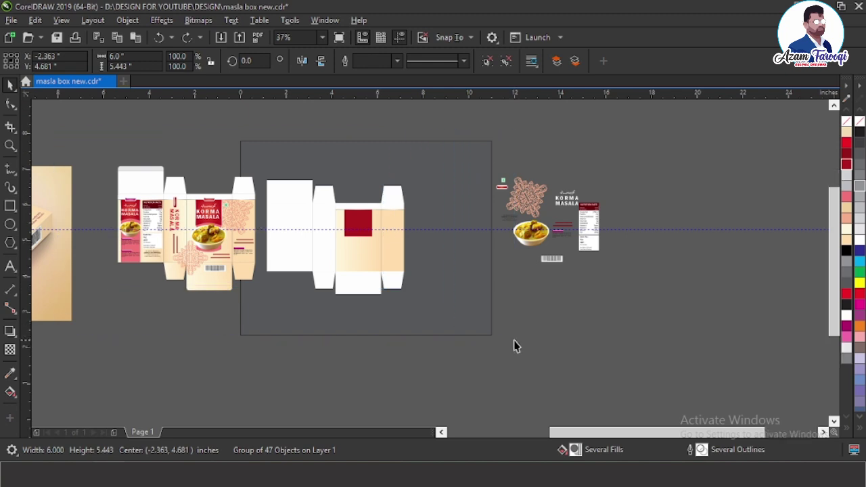
left_click(391, 205)
key("F2")
left_click_drag(299, 160, 677, 304)
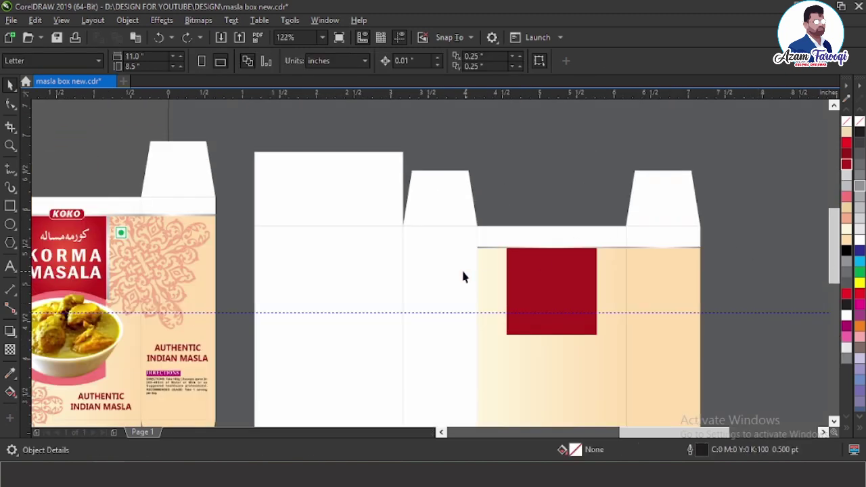
left_click_drag(373, 210, 700, 406)
left_click(472, 297)
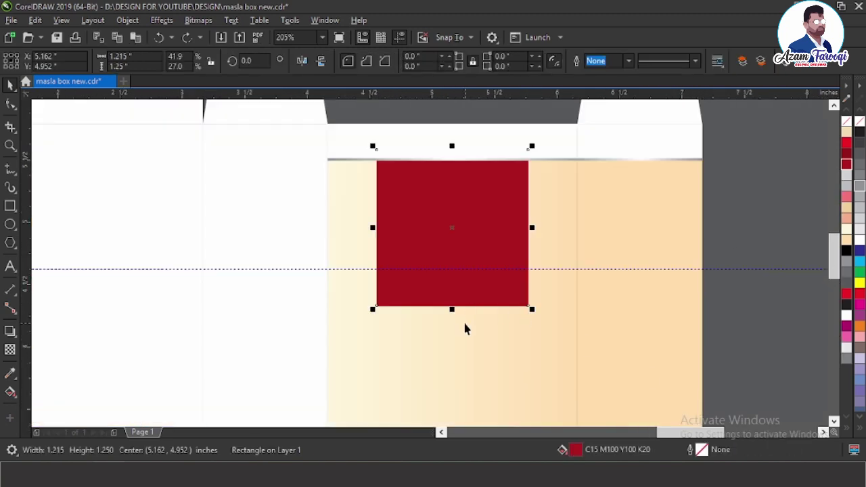
left_click_drag(452, 309, 452, 328)
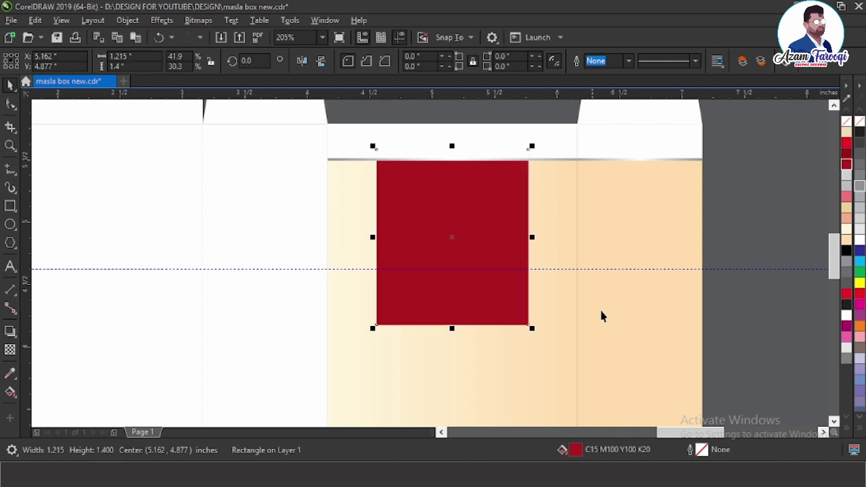
Convert the red rectangle to curves and bend its bottom edge upward into a shallow centered arch.
left_click(7, 108)
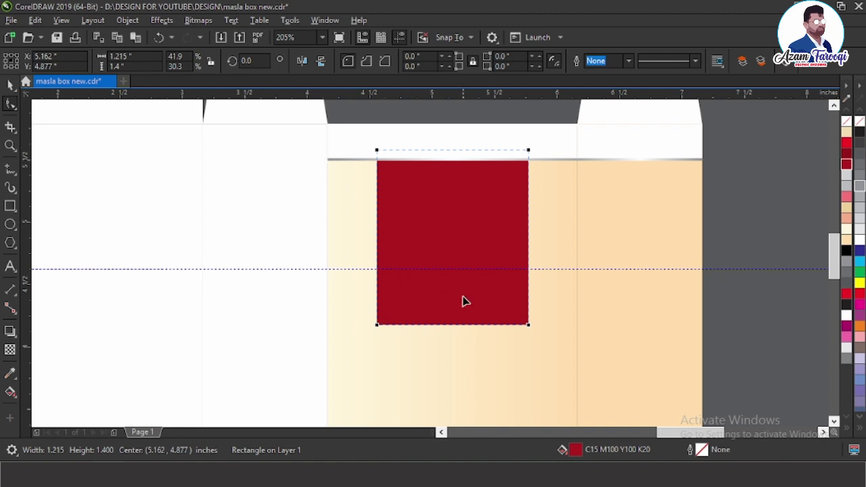
key("ctrl+q")
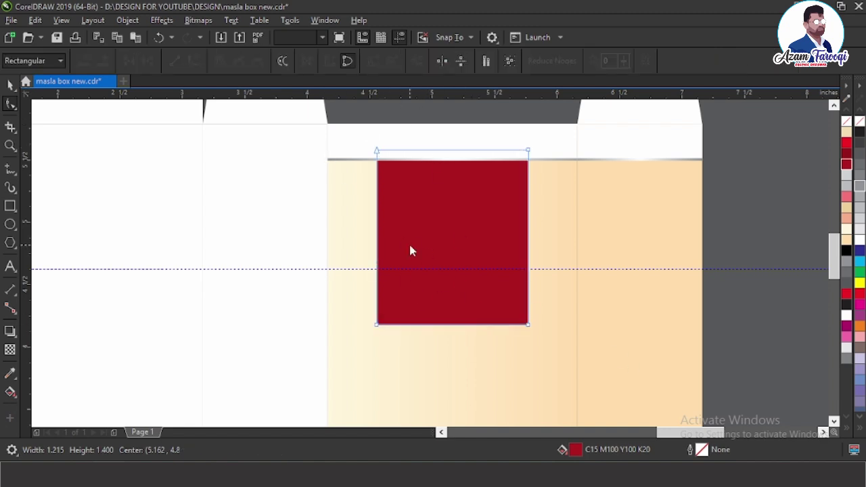
left_click_drag(340, 298, 562, 357)
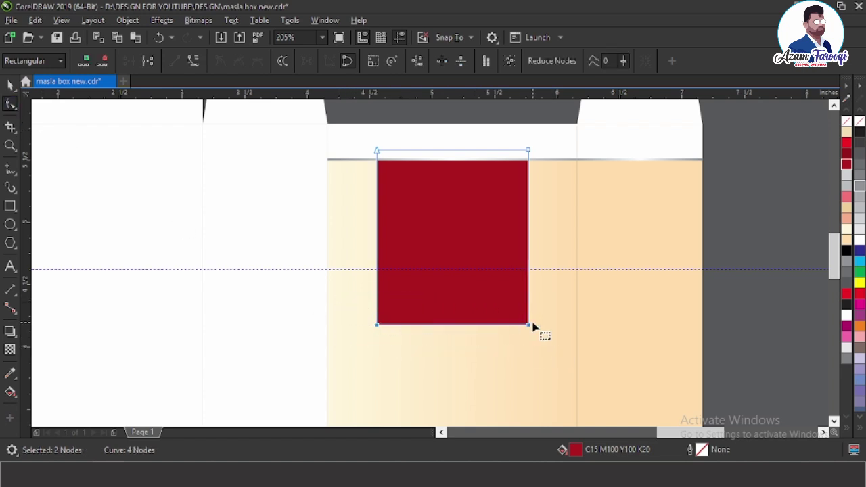
left_click(193, 62)
left_click_drag(456, 328, 458, 313)
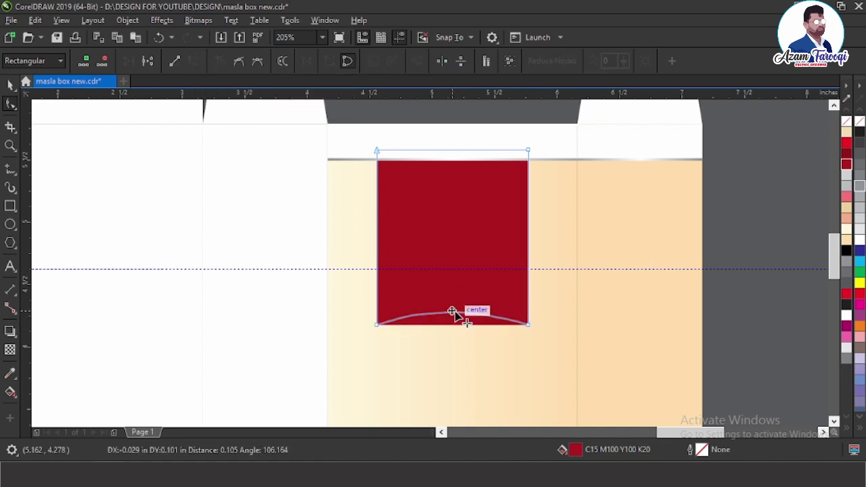
key("space")
Widen a copy of the arched red shape evenly to about 1.246 inches, behind the original.
left_click(478, 237)
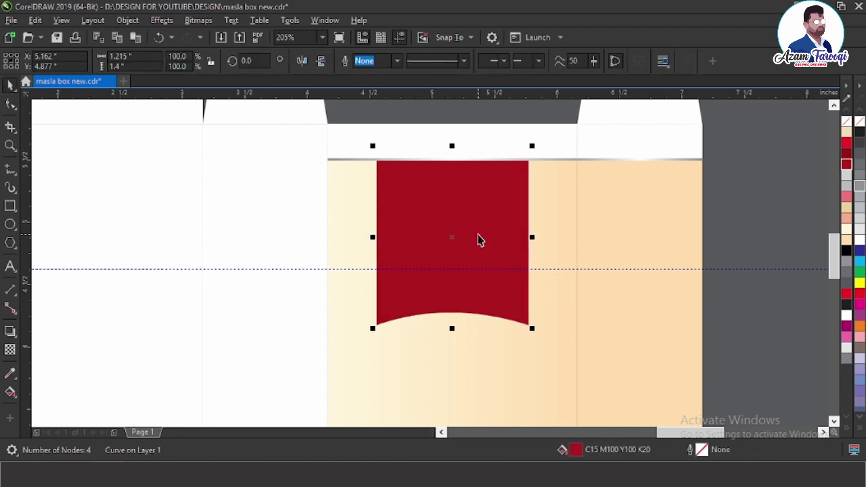
key("F2")
left_click_drag(340, 208, 623, 273)
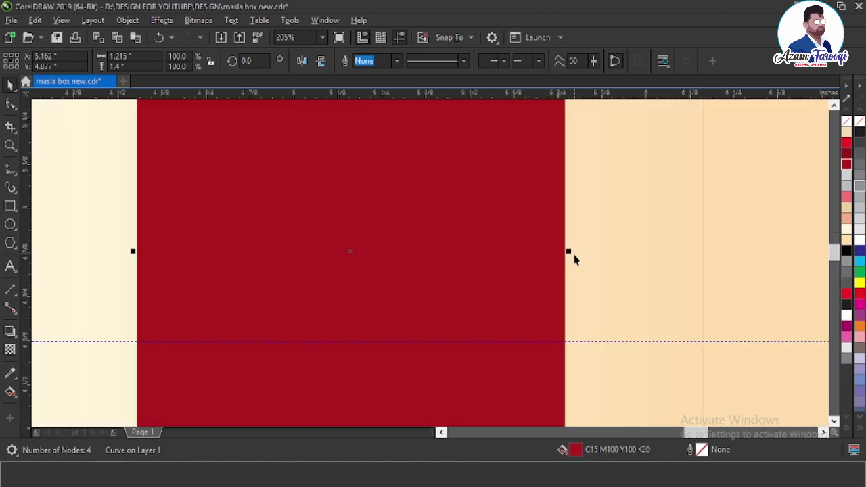
left_click_drag(567, 251, 576, 251)
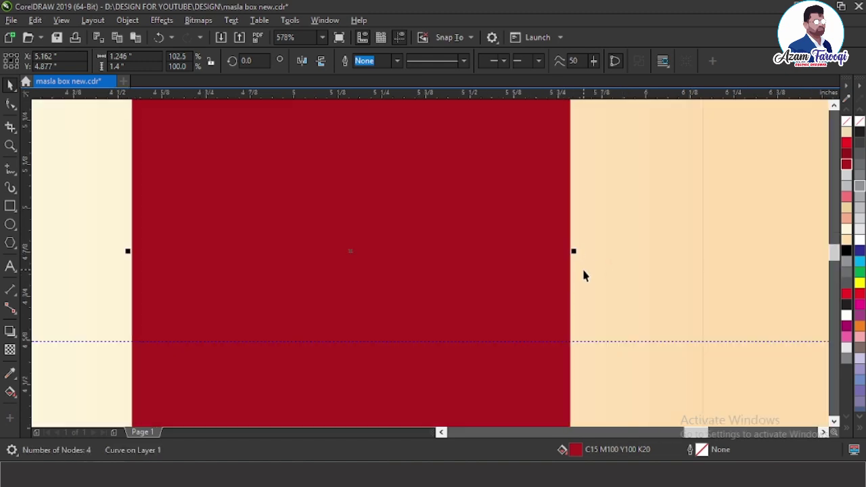
Copy the gray-white-gray fill from the horizontal silver strip to the widened copy behind the red shape.
scroll(584, 273, "down", 2)
key("ctrl+shift+a")
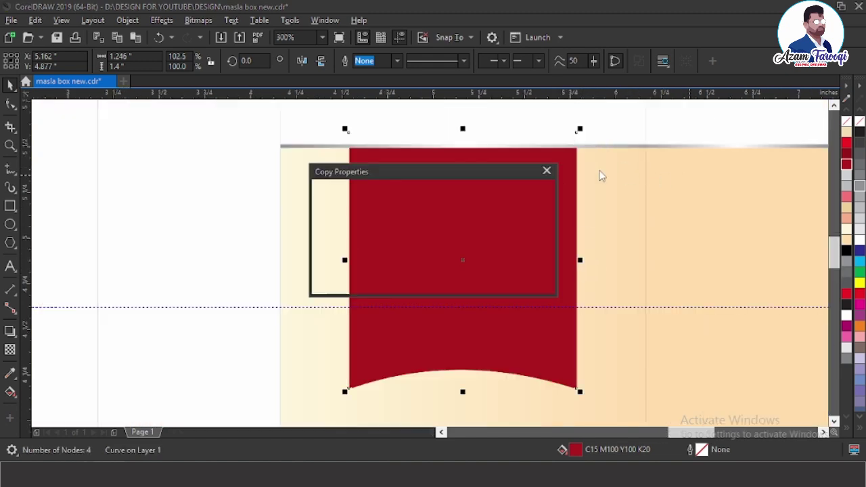
left_click(452, 259)
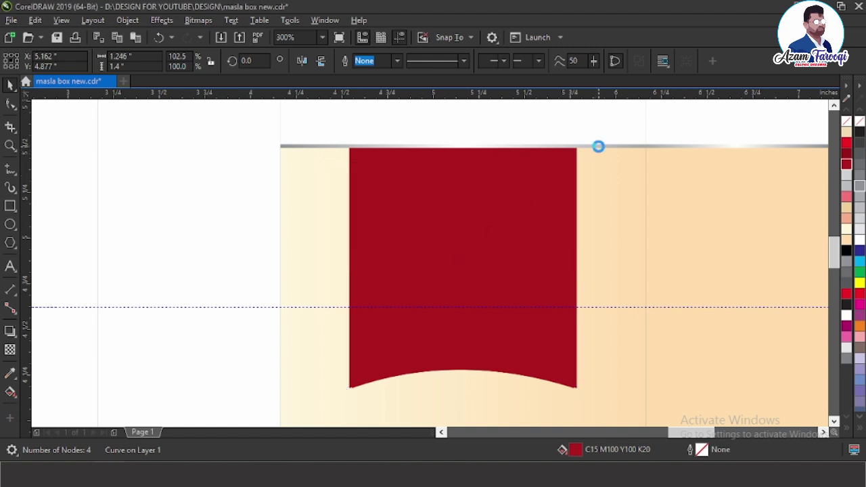
left_click(598, 145)
Widen the silver backing shape evenly to about 1.272 inches so it forms thin borders along both sides of the red shape.
key("F2")
left_click_drag(330, 211, 574, 280)
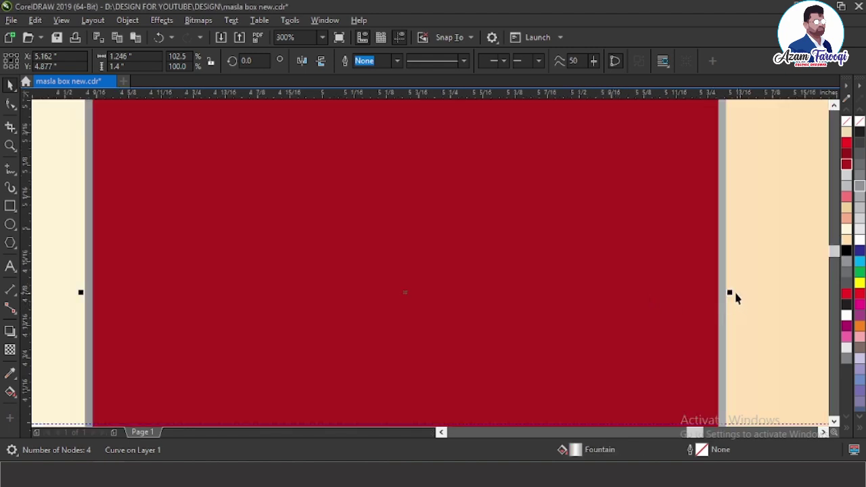
left_click_drag(734, 292, 735, 291)
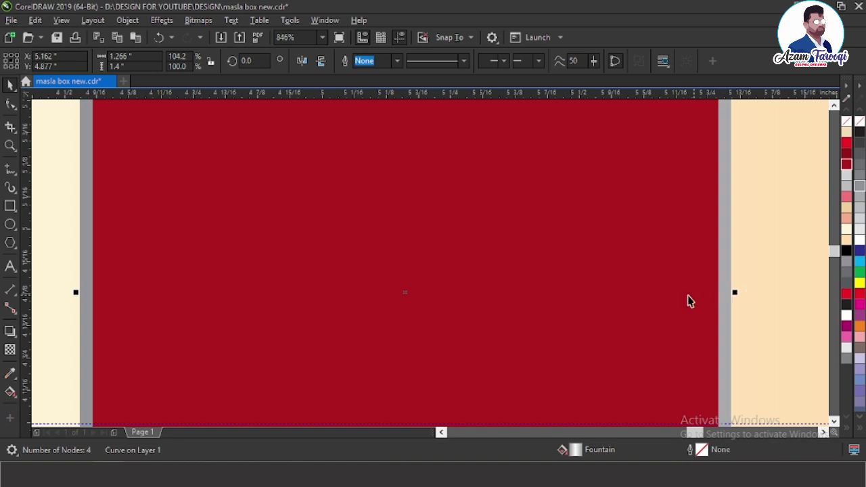
key("F2")
left_click_drag(601, 261, 771, 317)
left_click_drag(650, 284, 635, 288)
scroll(475, 259, "down", 4)
scroll(489, 260, "down", 2)
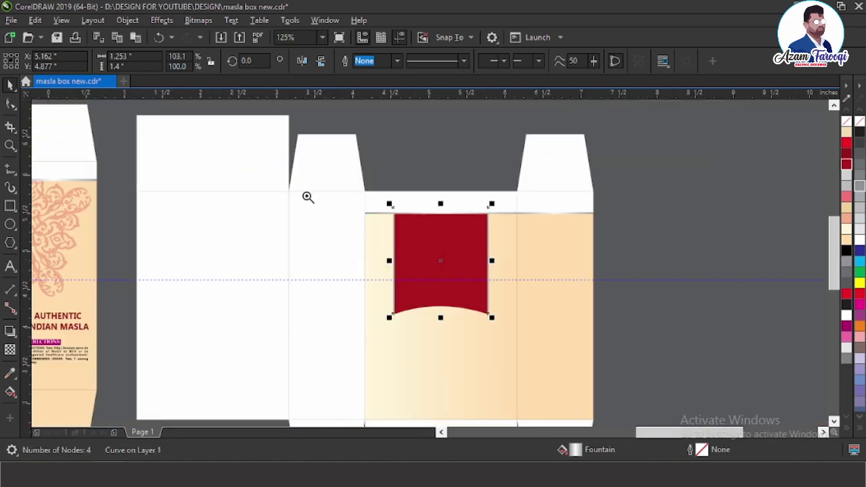
scroll(420, 278, "up", 2)
left_click_drag(295, 116, 616, 287)
left_click_drag(636, 338, 640, 338)
Center the silver backing shape horizontally on the wide panel's silver strip.
left_click(669, 153, "shift")
key("c")
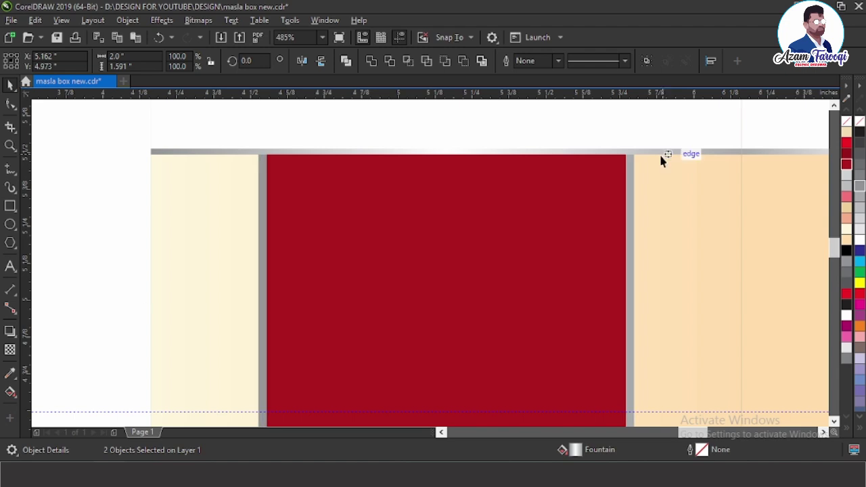
key("Escape")
Rotate the silver backing shape's fountain fill to about 267.7° so the gradient runs vertically.
left_click(627, 188)
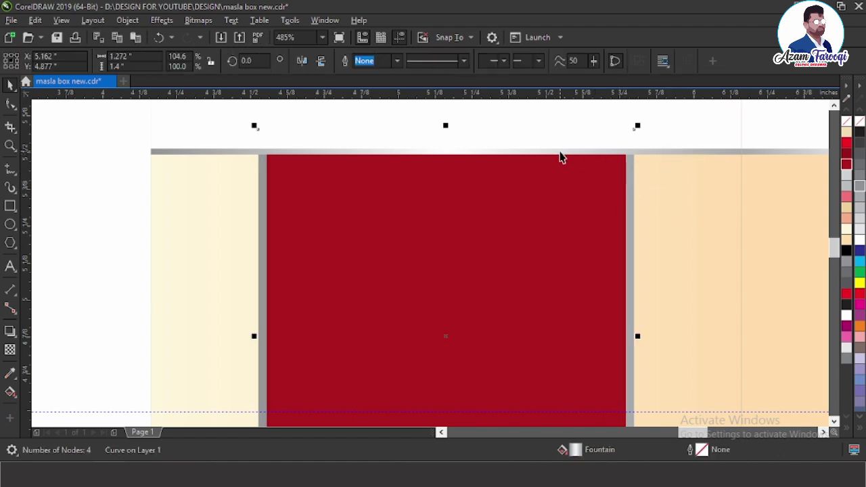
key("F11")
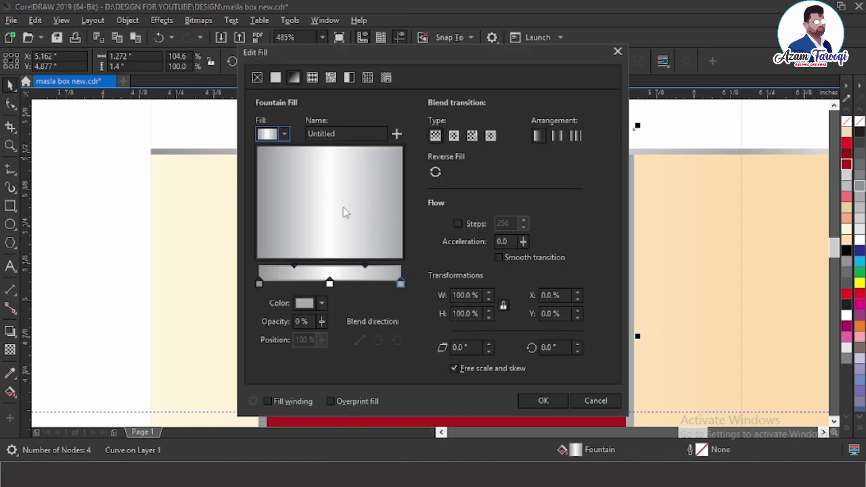
left_click_drag(343, 213, 327, 232)
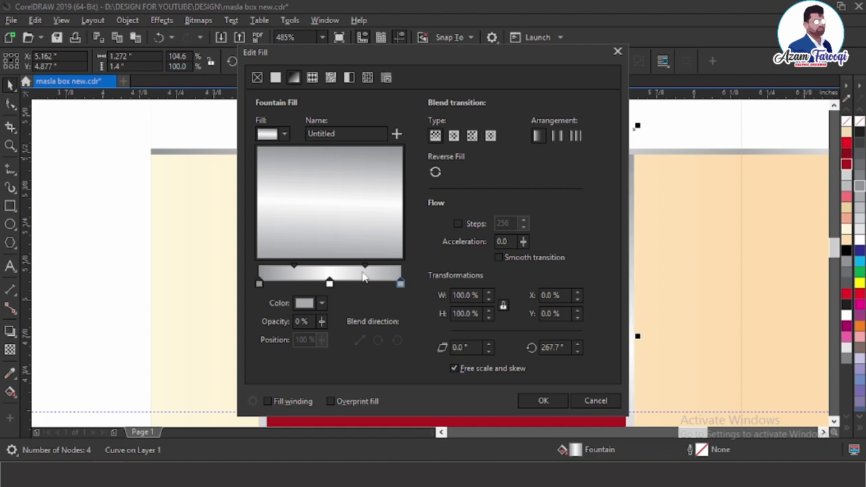
left_click(544, 400)
scroll(366, 193, "down", 3)
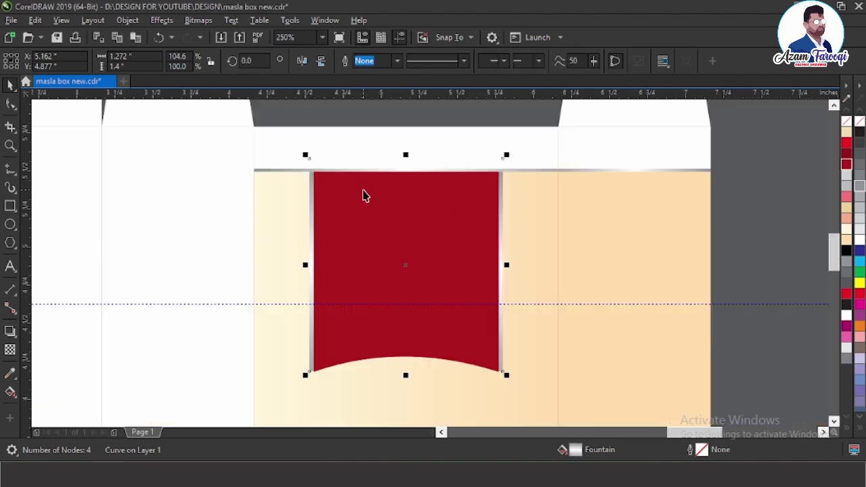
Start a fountain fill on the red arched shape and add a color node at the 50% position.
key("F4")
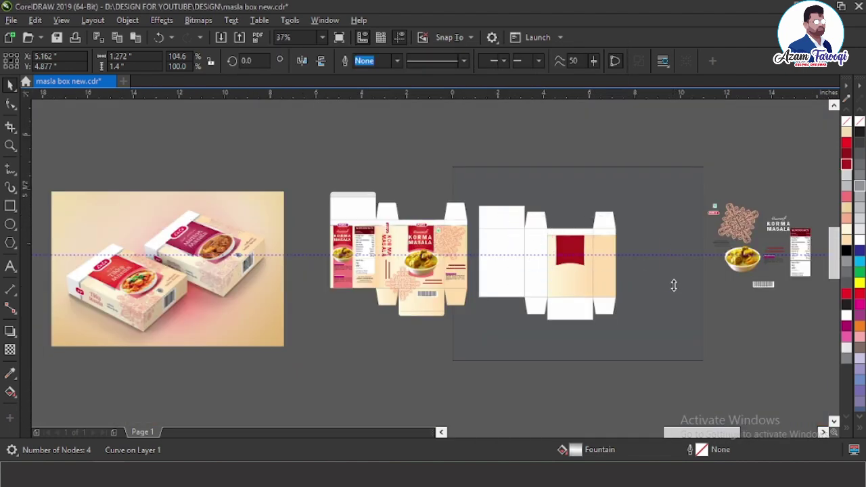
scroll(636, 251, "up", 7)
left_click(348, 217)
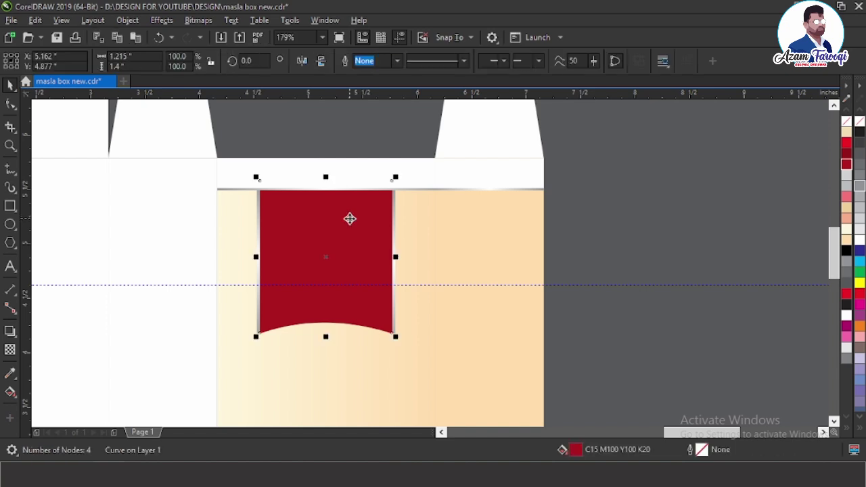
key("F11")
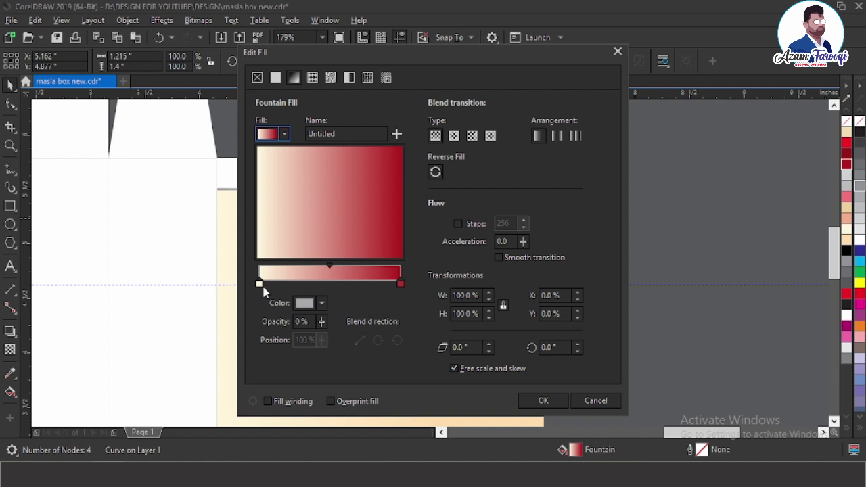
left_click(322, 287)
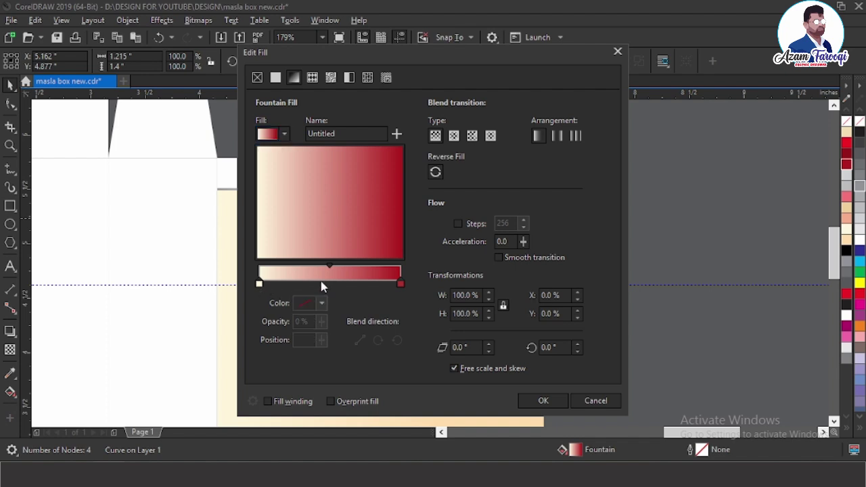
double_click(320, 285)
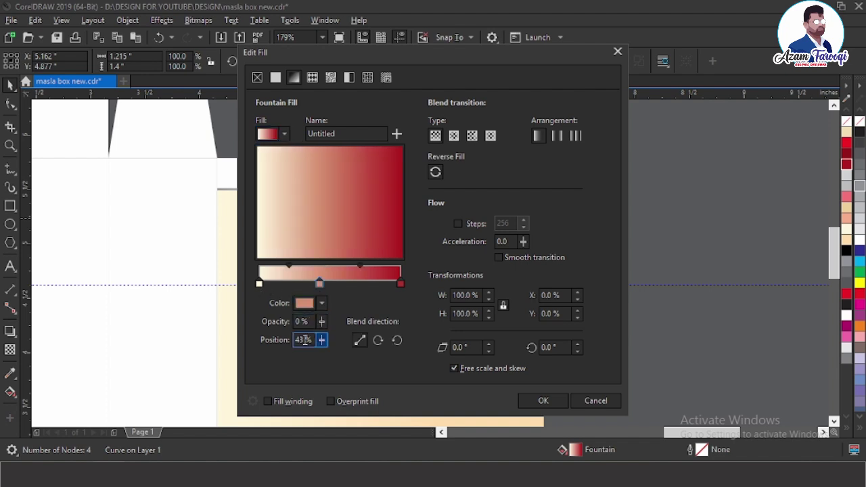
left_click_drag(303, 340, 290, 340)
type("50")
key("Return")
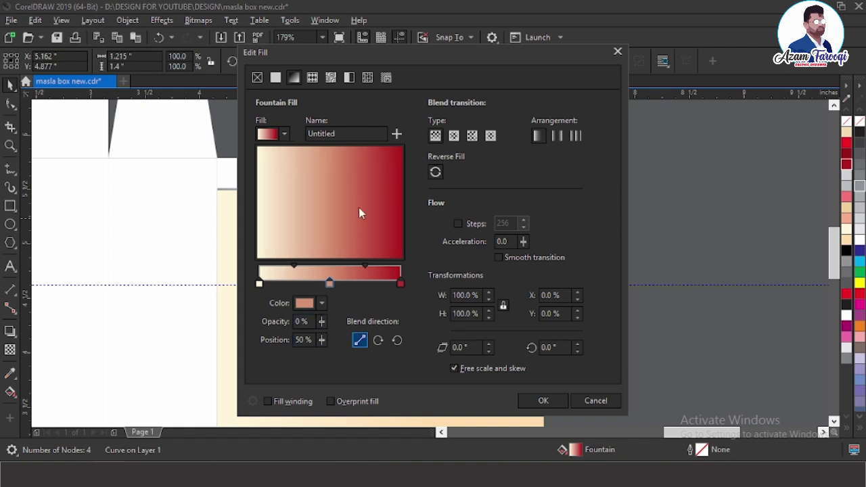
Discard the pending fill edit and restart the red arched shape's fountain fill as an elliptical gradient.
key("Escape")
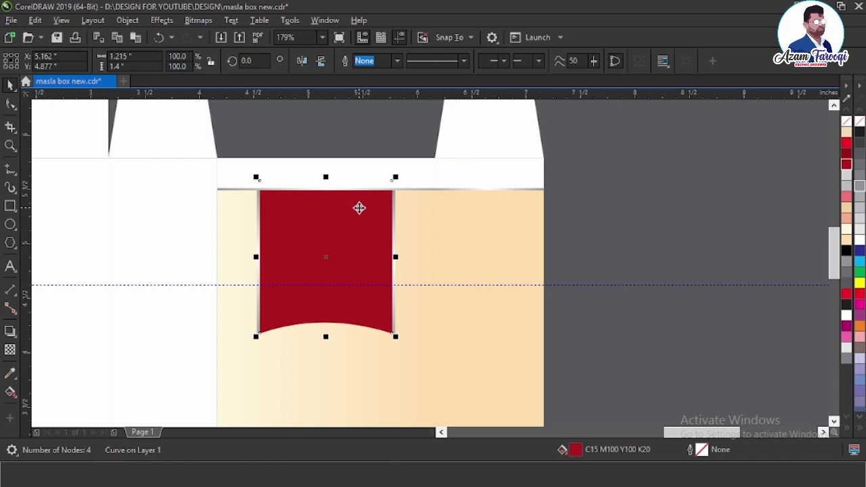
key("F11")
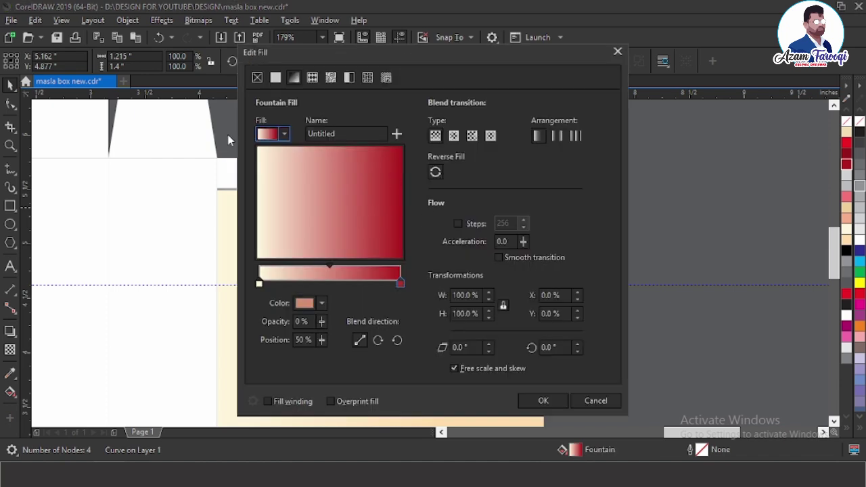
left_click(453, 136)
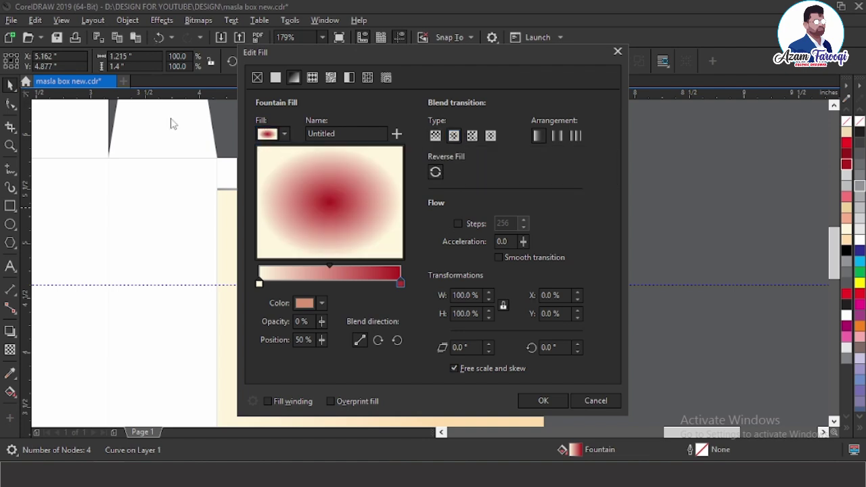
Set the gradient's start node color to CMYK 0, 100, 100, 0.
left_click(258, 284)
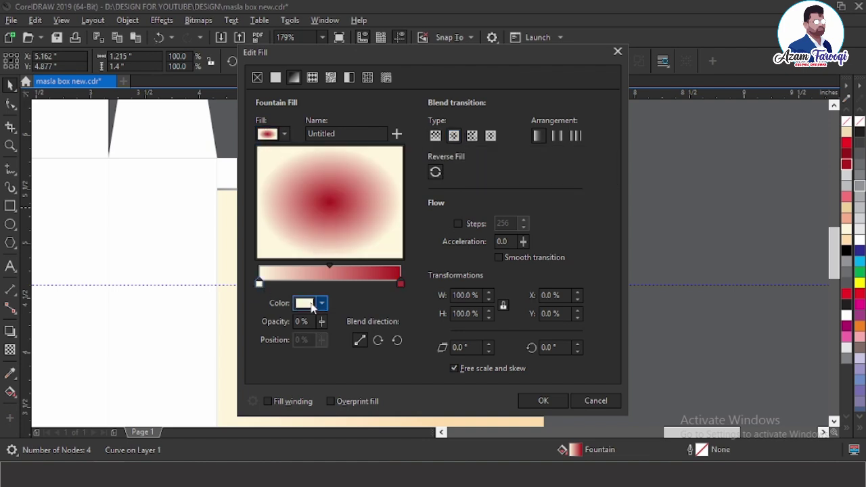
left_click(312, 304)
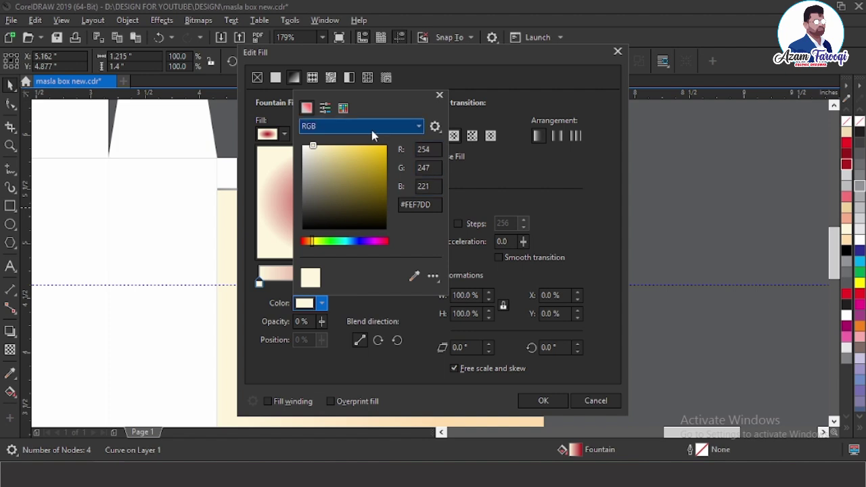
left_click(371, 130)
left_click(360, 147)
left_click(427, 149)
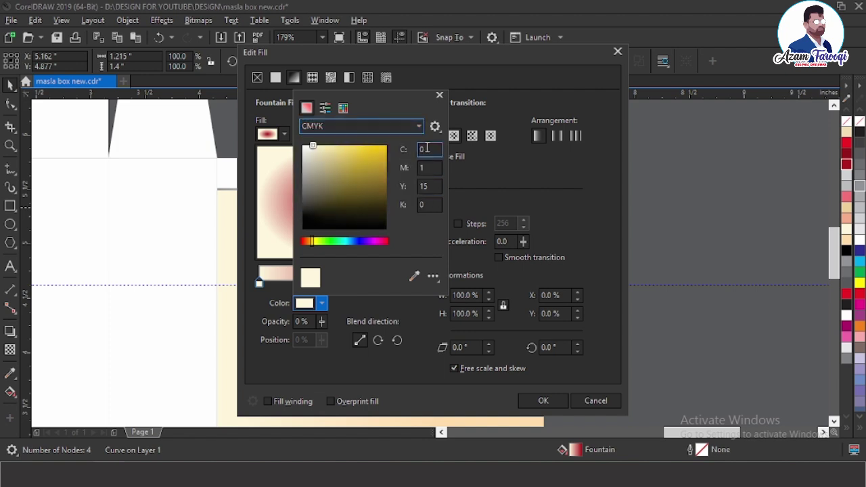
left_click_drag(434, 170, 368, 178)
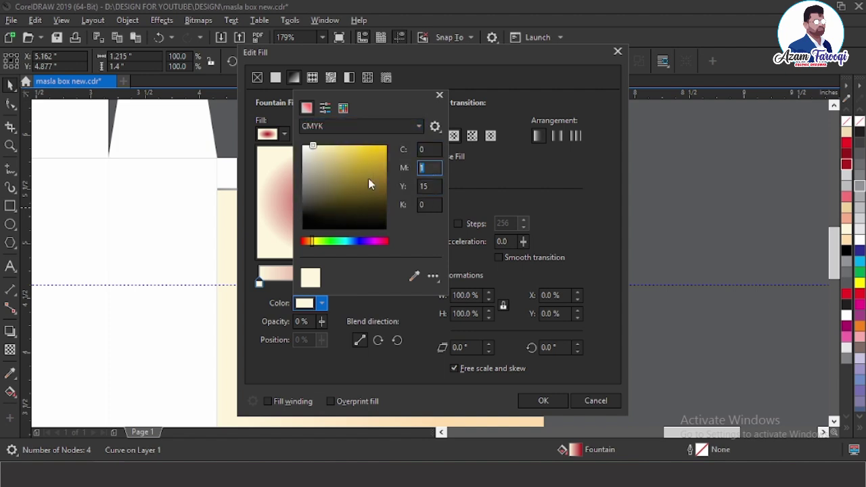
type("100")
key("Tab")
type("100")
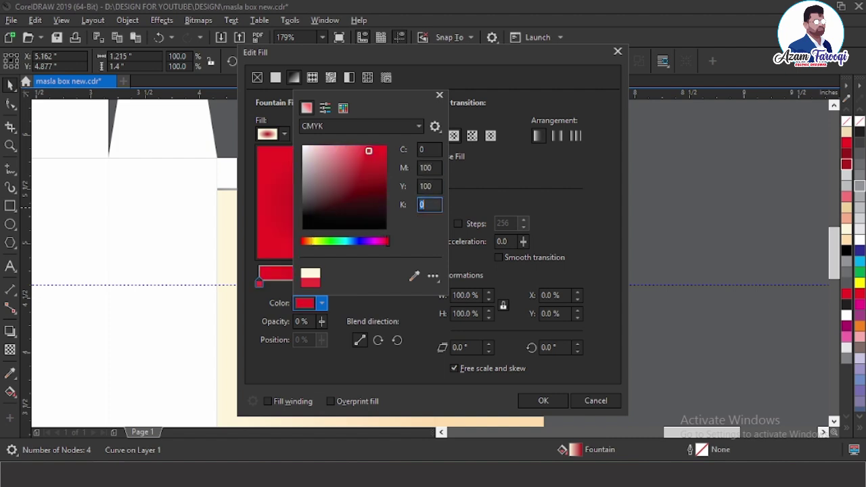
left_click(502, 188)
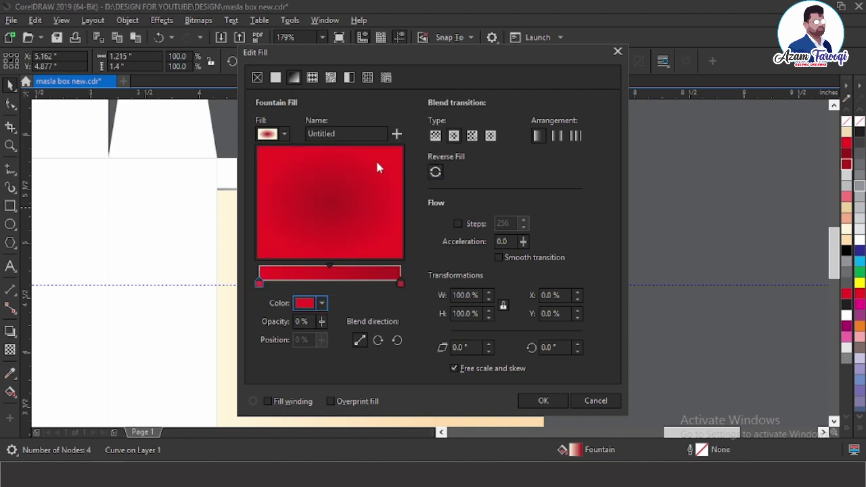
Reverse the elliptical gradient, set its end node color to CMYK 0, 80, 80, 0 and apply the fill.
left_click(438, 172)
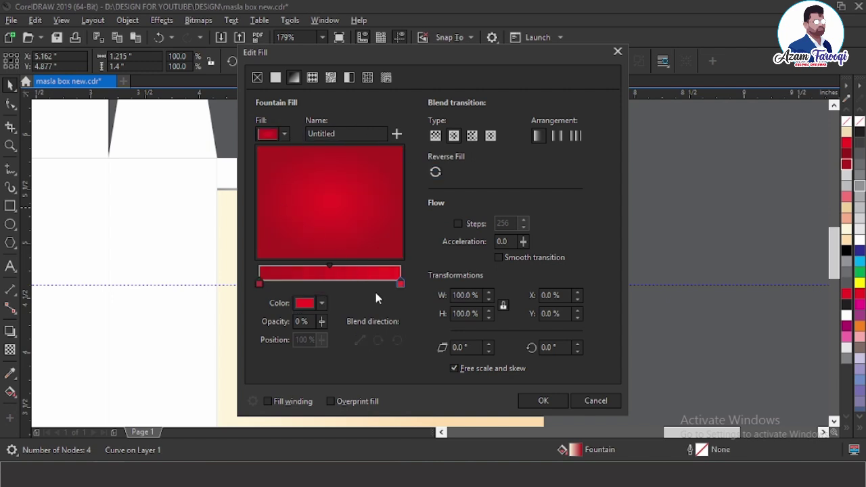
left_click(398, 283)
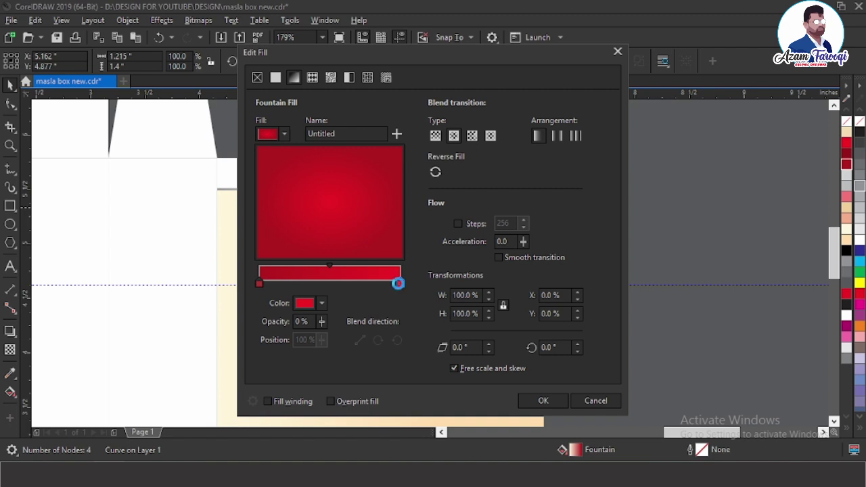
left_click(315, 305)
left_click_drag(432, 170, 392, 174)
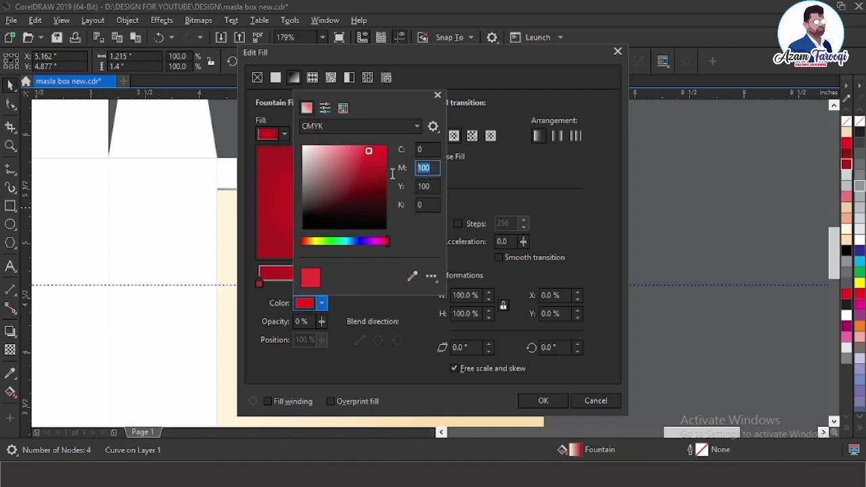
key("Tab")
type("80")
key("shift+Tab")
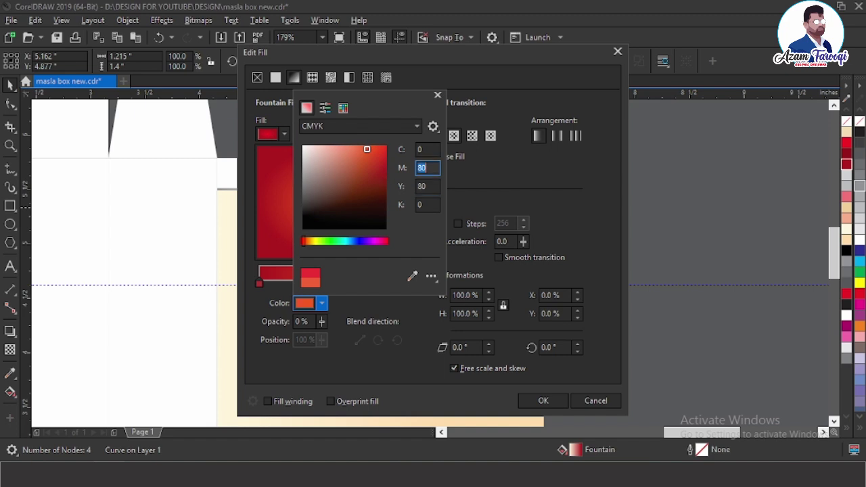
key("shift+Tab")
left_click(508, 176)
left_click(538, 406)
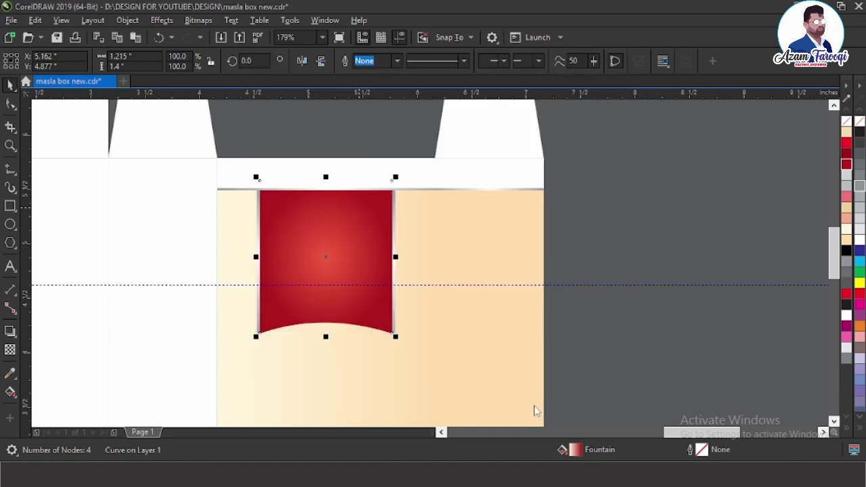
left_click(631, 249)
Draw a rectangle about 1.115 by 1.246 inches on the cream panel, overlapping the lower edge of the red arched shape.
scroll(391, 222, "down", 2)
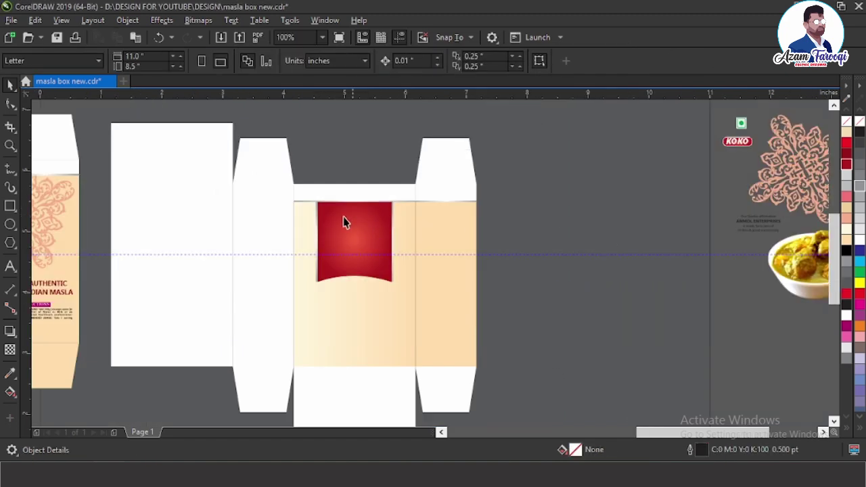
left_click(339, 254)
scroll(467, 259, "down", 6)
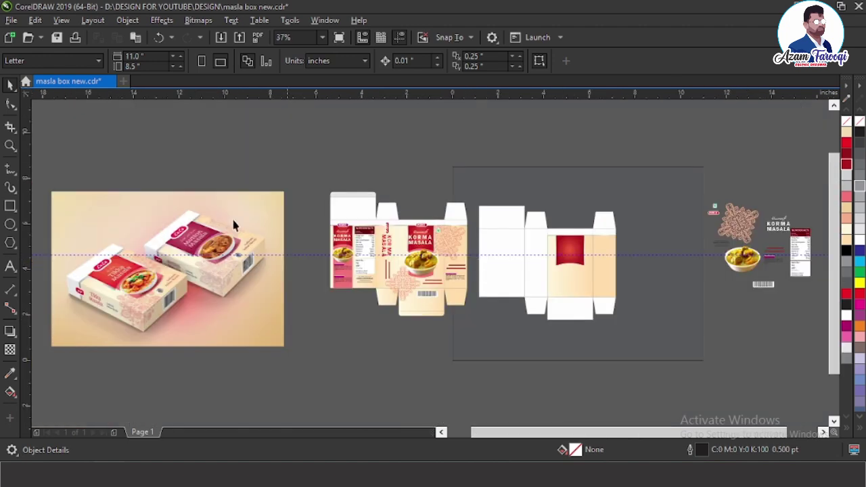
left_click(10, 210)
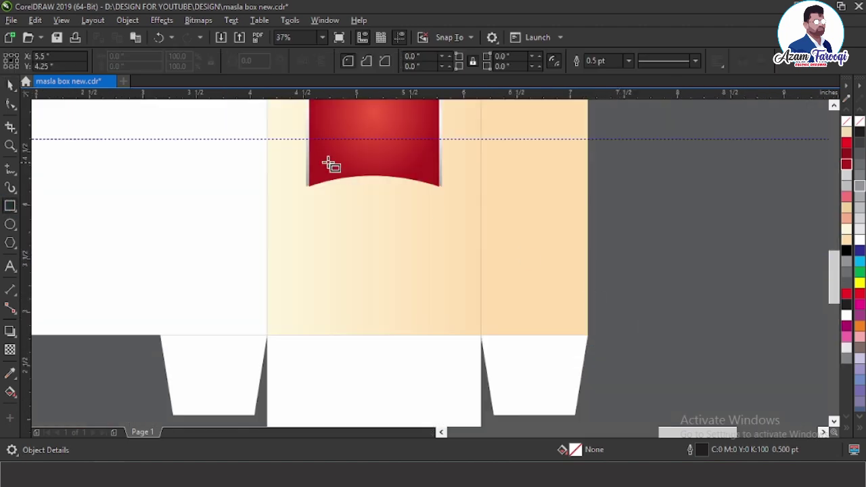
scroll(605, 303, "up", 5)
mouse_move(316, 160)
left_mouse_down()
mouse_move(410, 253)
mouse_move(435, 292)
left_mouse_up()
key("space")
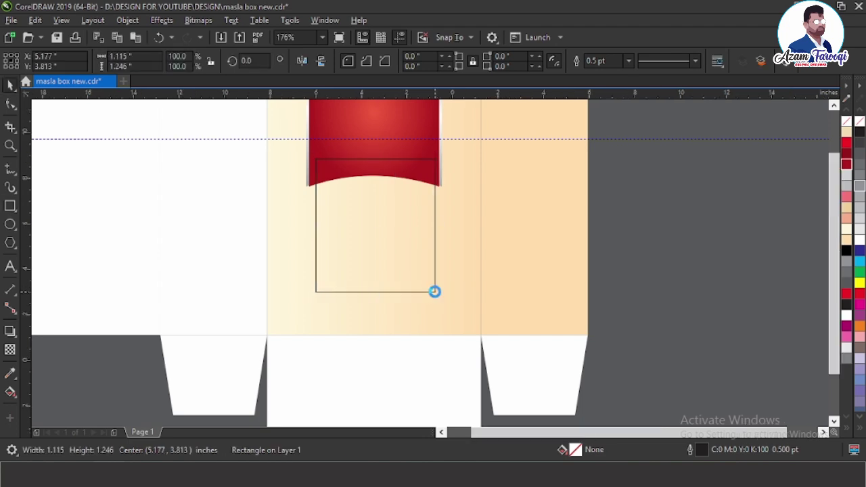
Widen the rectangle to about 1.163 inches and center it horizontally on the red arched shape.
scroll(537, 310, "down", 5)
scroll(593, 263, "up", 5)
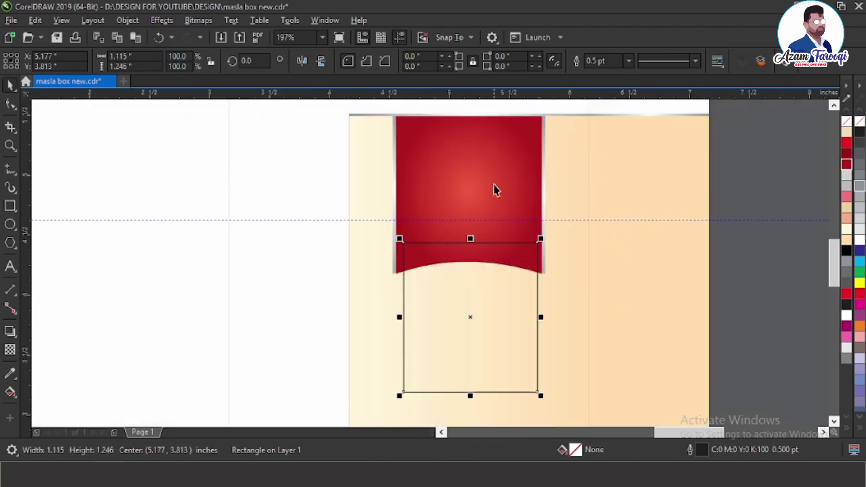
scroll(539, 309, "up", 3)
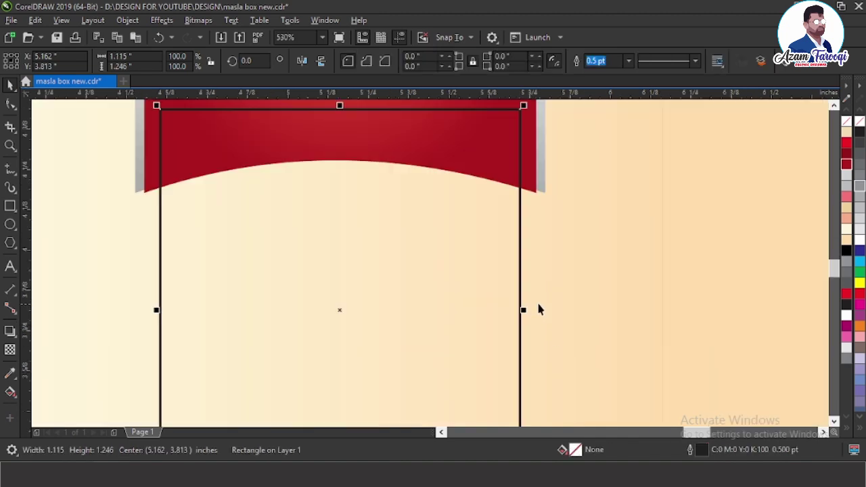
left_click_drag(526, 310, 542, 332)
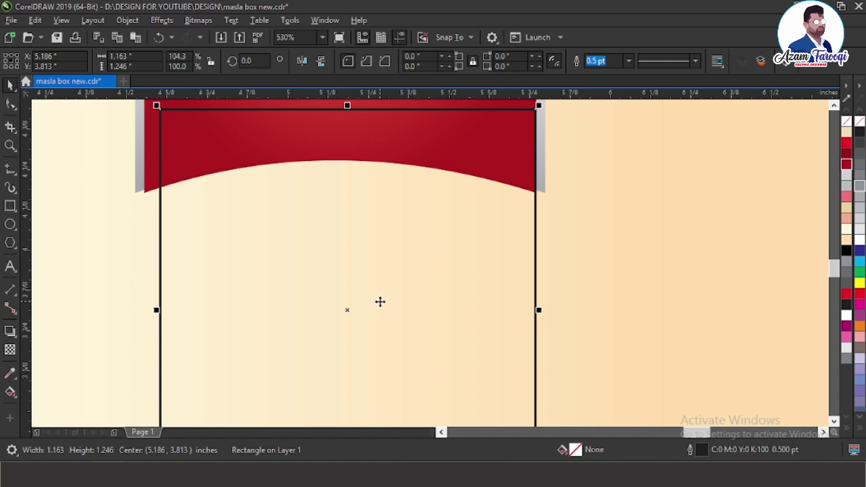
left_click(145, 145, "shift")
key("c")
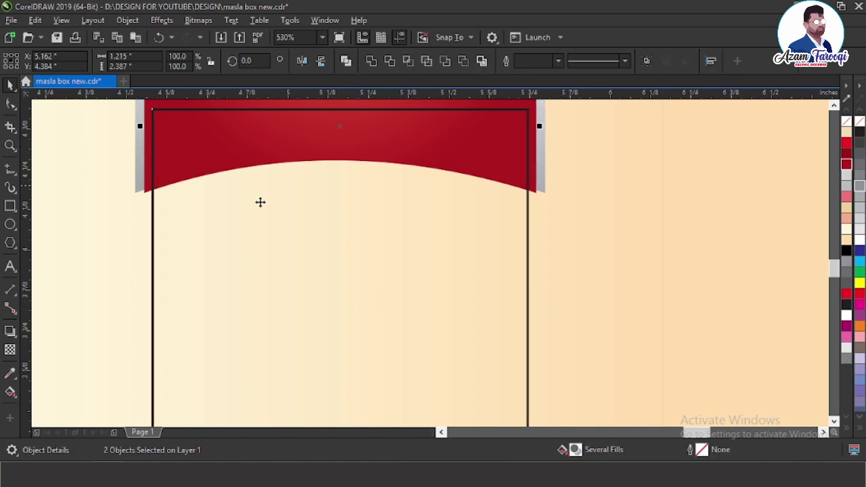
key("Escape")
Convert the rectangle to curves and bend its bottom edge downward into a shallow arc, about 1.321 inches overall height.
scroll(422, 269, "down", 2)
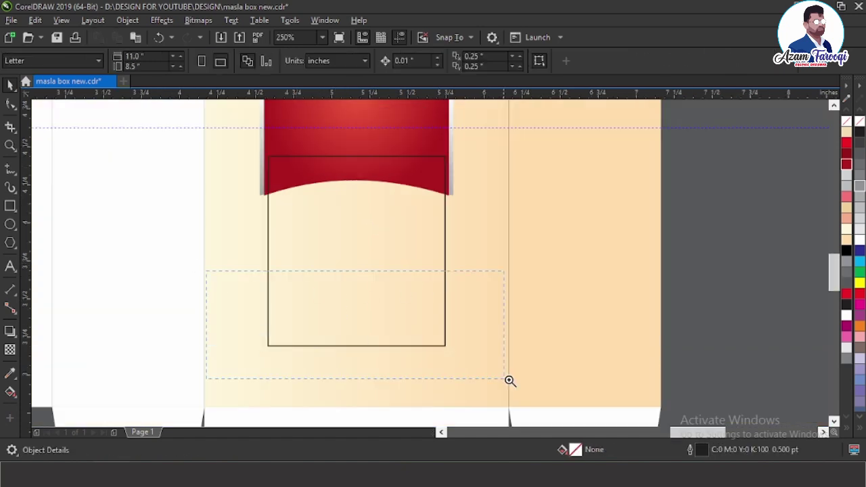
left_click_drag(510, 381, 509, 381)
left_click(416, 296)
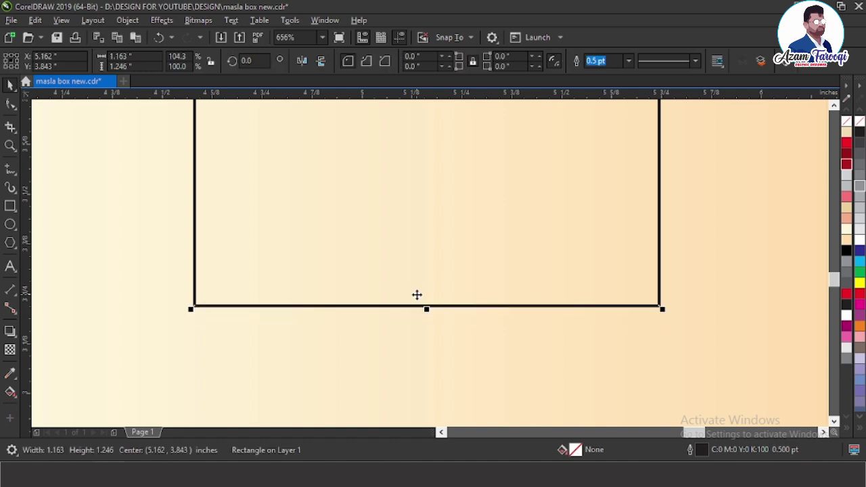
key("ctrl+q")
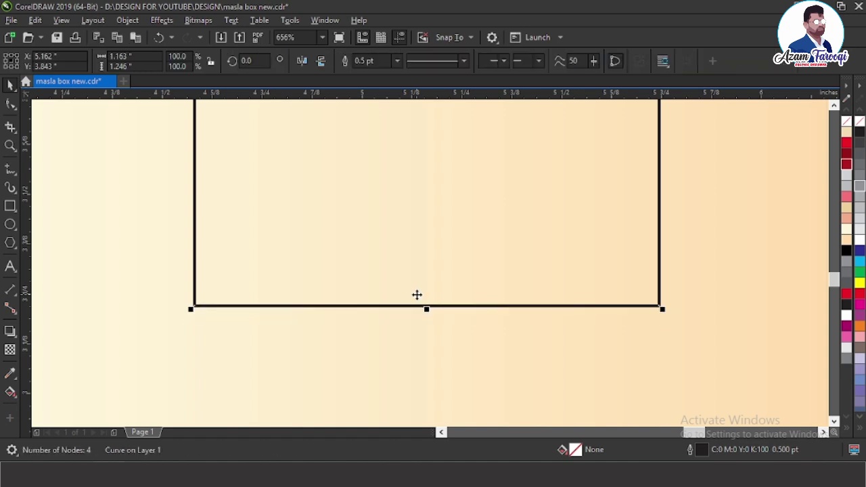
left_click(10, 104)
left_click_drag(132, 266, 779, 368)
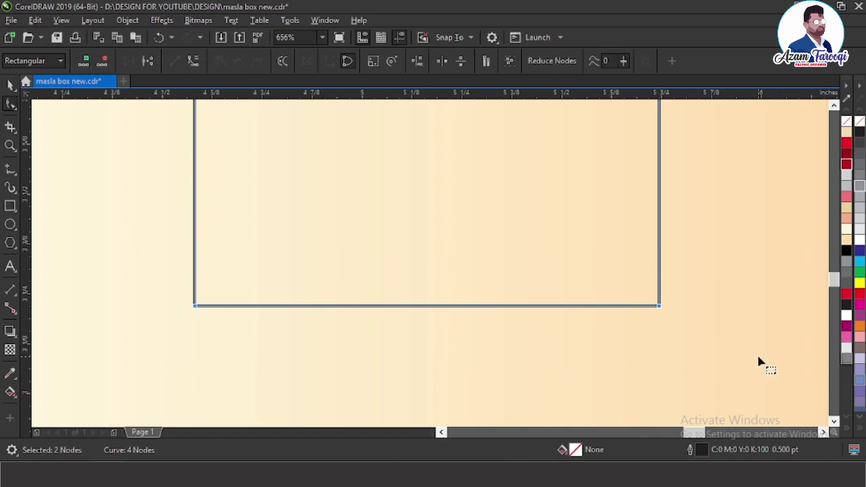
left_click(191, 61)
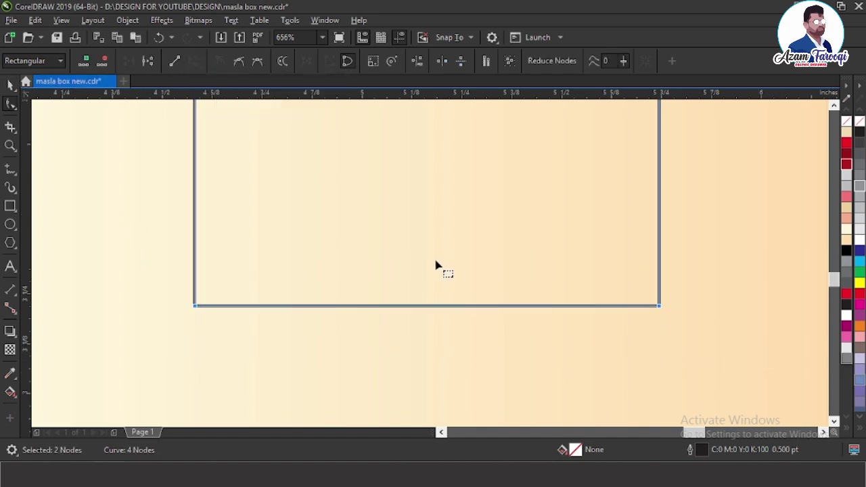
left_click_drag(437, 308, 440, 337)
key("Escape")
key("space")
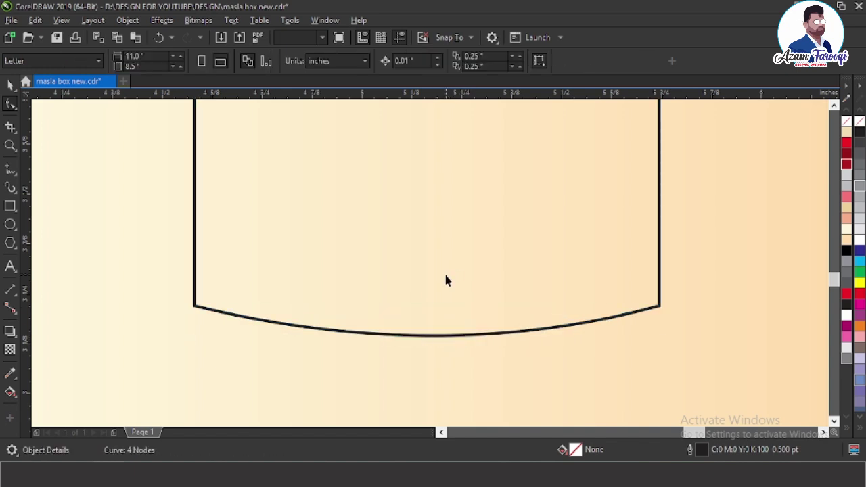
Fill the curved-bottom shape with pink #F37277 and remove its outline.
scroll(445, 281, "down", 4)
left_click(446, 279)
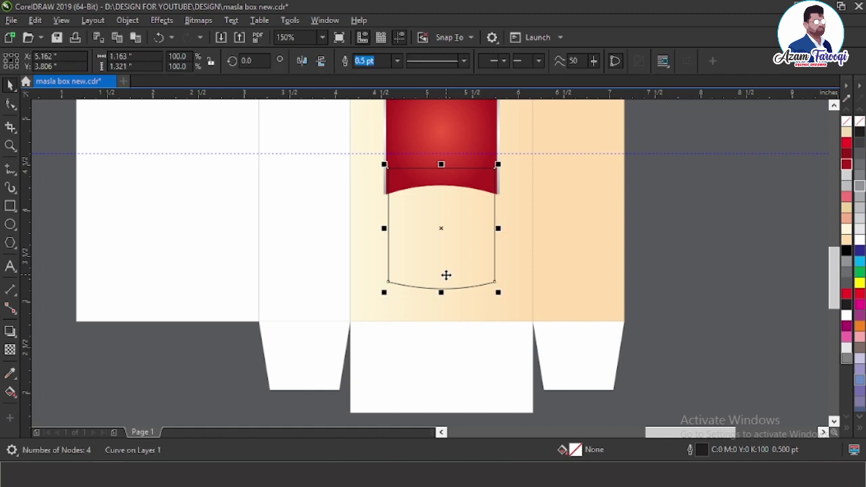
left_click(847, 197)
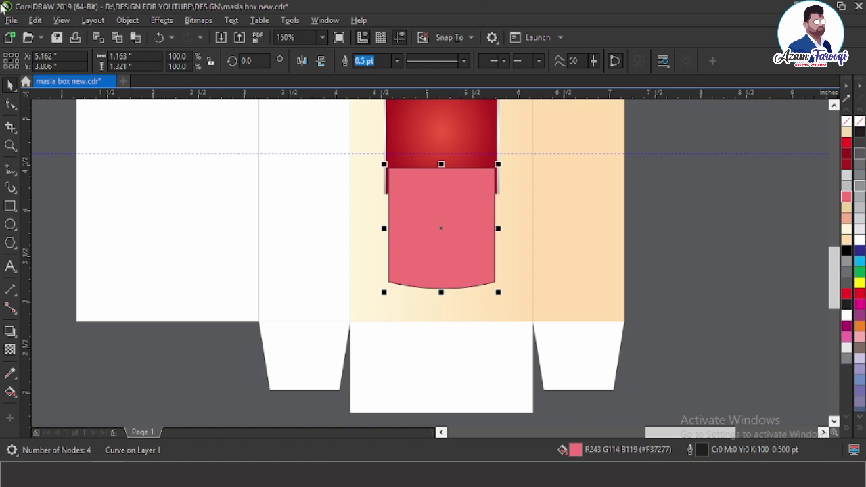
right_click(845, 125)
key("Escape")
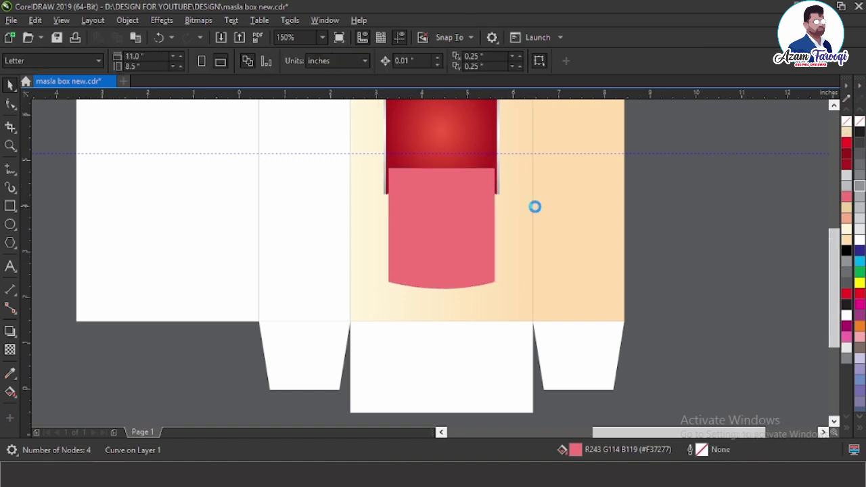
Bring the red arched shape, its silver backing and the top strip pieces in front of the pink shape.
scroll(508, 201, "down", 2)
left_click_drag(344, 121, 685, 253)
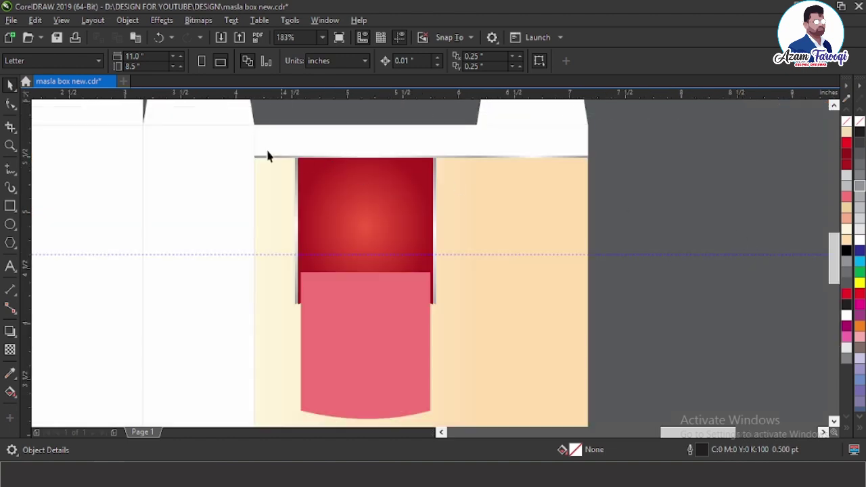
left_click_drag(527, 346, 527, 346)
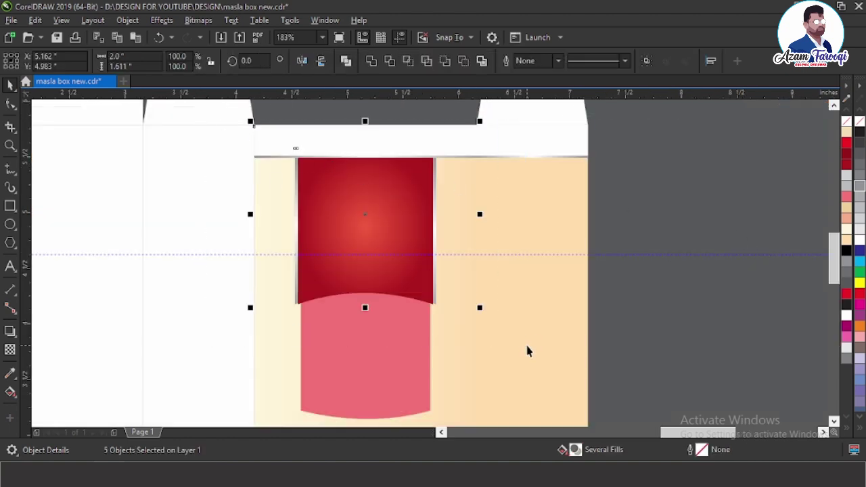
key("Escape")
Move the curry bowl image from beside the page onto the pink shape of the front panel.
scroll(451, 196, "down", 2)
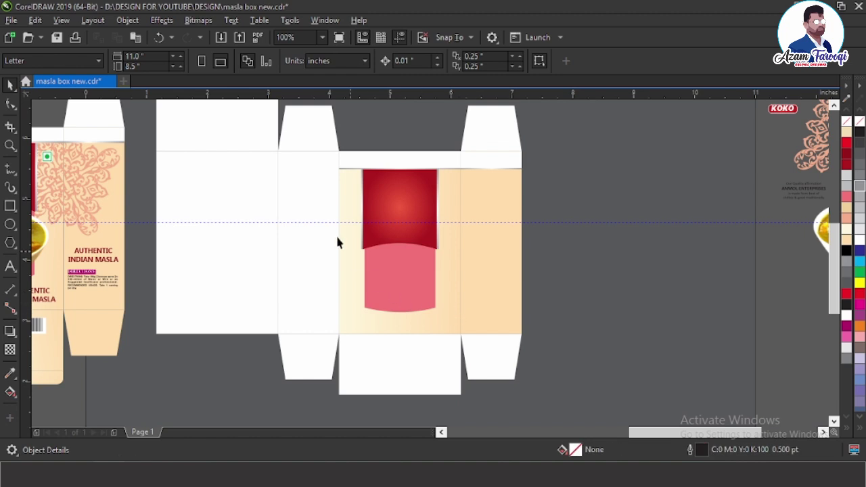
scroll(339, 240, "up", 3)
left_click(460, 271)
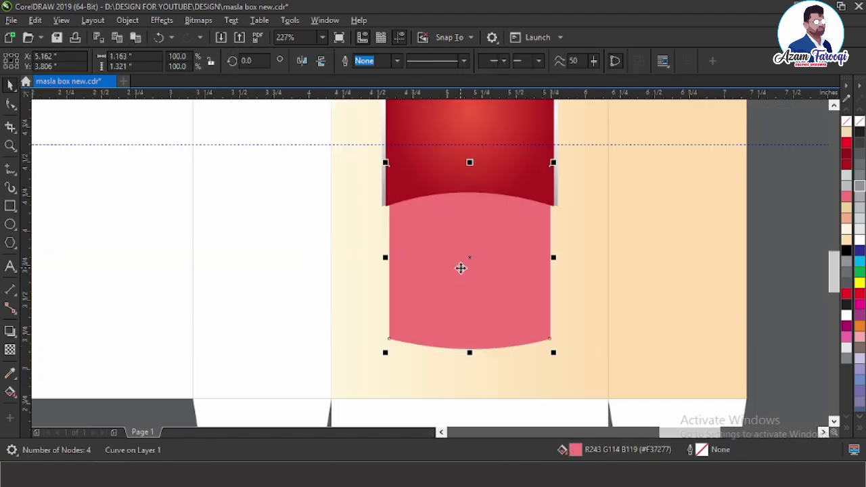
key("Escape")
key("F4")
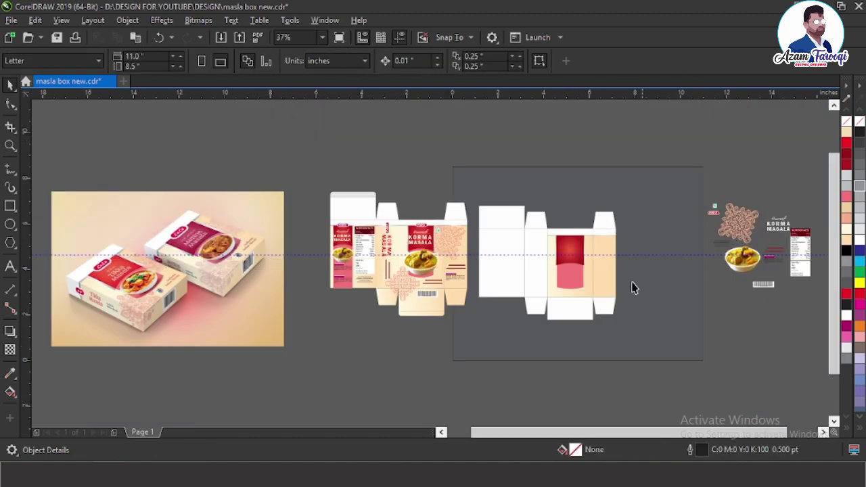
scroll(735, 292, "up", 3)
left_click(735, 293)
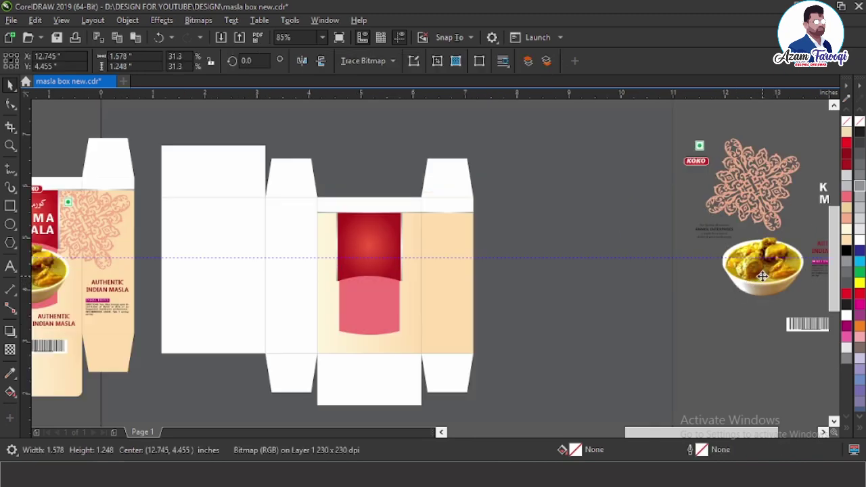
left_click_drag(762, 276, 355, 311)
scroll(475, 359, "up", 3)
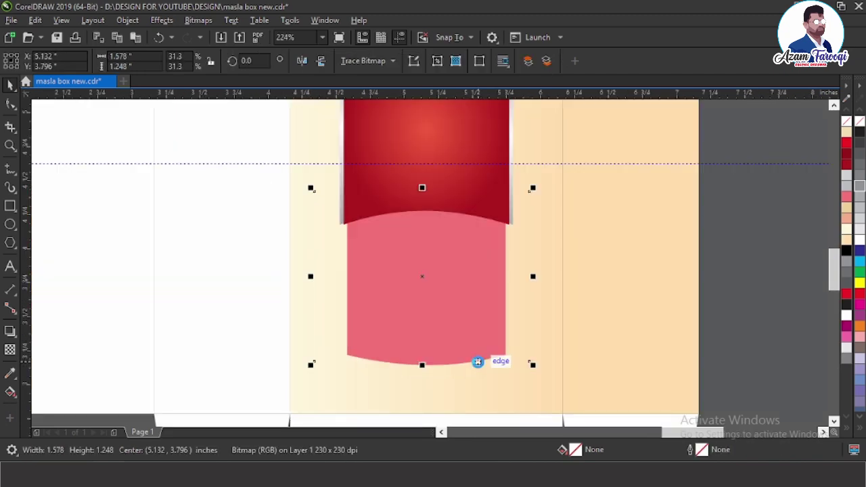
key("Escape")
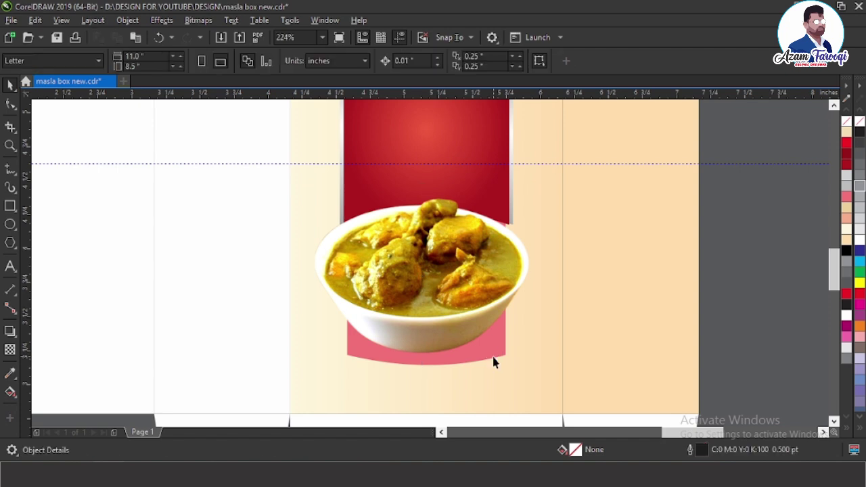
Center the curry bowl image horizontally on the red arched shape.
left_click(463, 312)
left_click(482, 138, "shift")
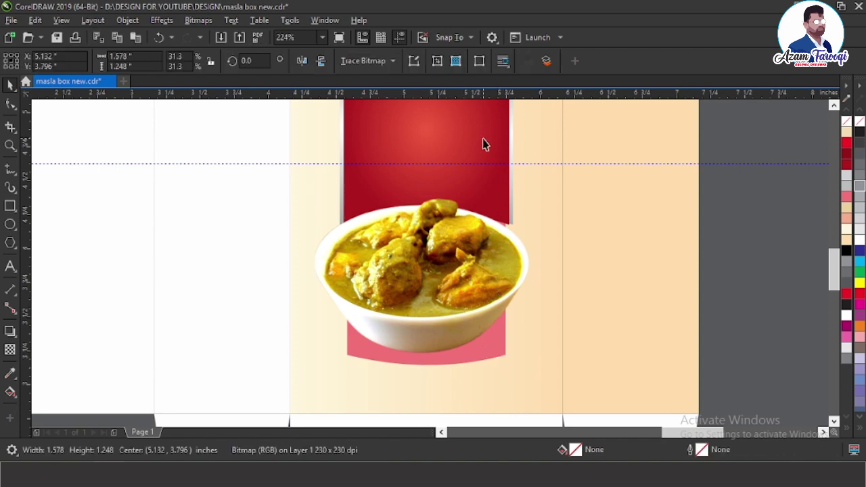
key("c")
key("Escape")
left_click(437, 285)
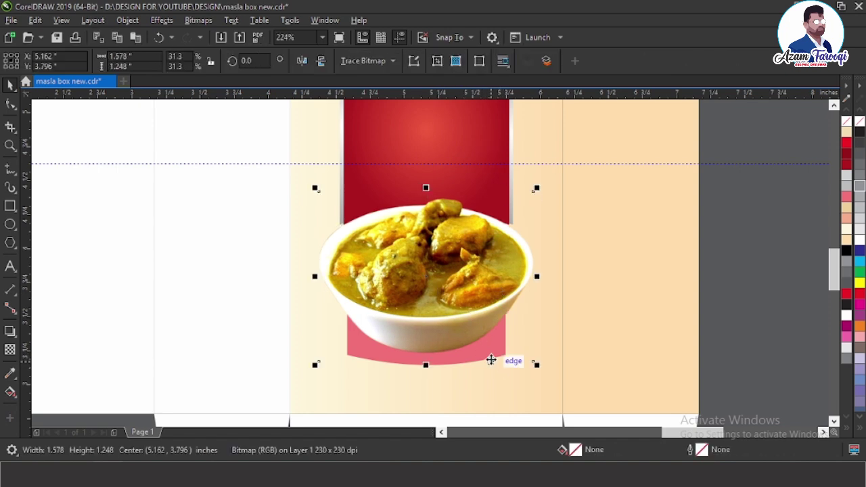
key("Escape")
Select the pink shape together with the bowl and nudge both down 0.04 inches.
left_click(488, 358)
key("Escape")
left_click(488, 359)
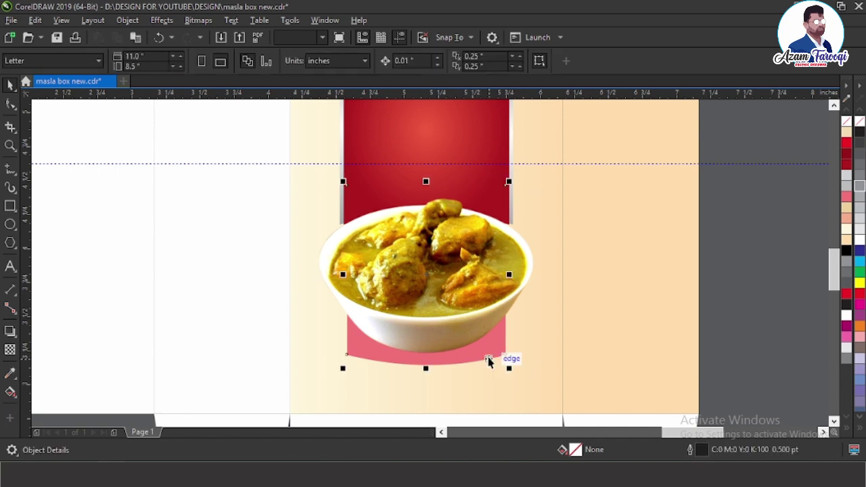
left_click(489, 361)
left_click(460, 282, "shift")
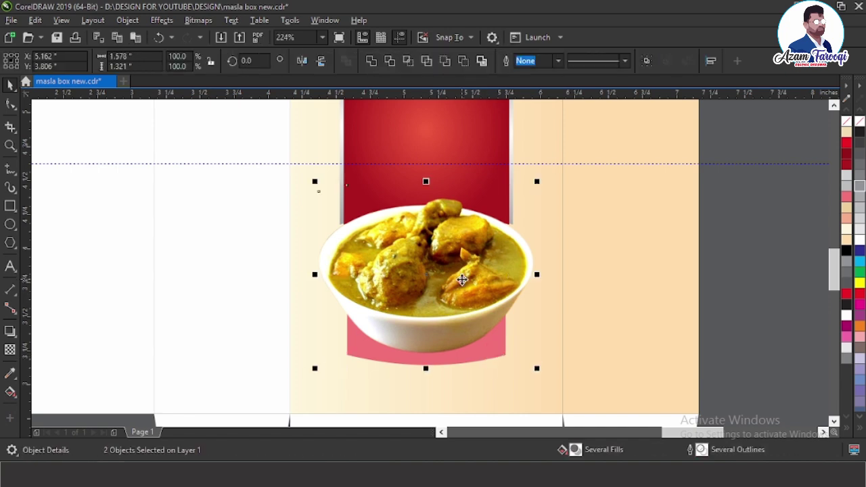
key("Down")
key("Down")
key("Down")
key("Down")
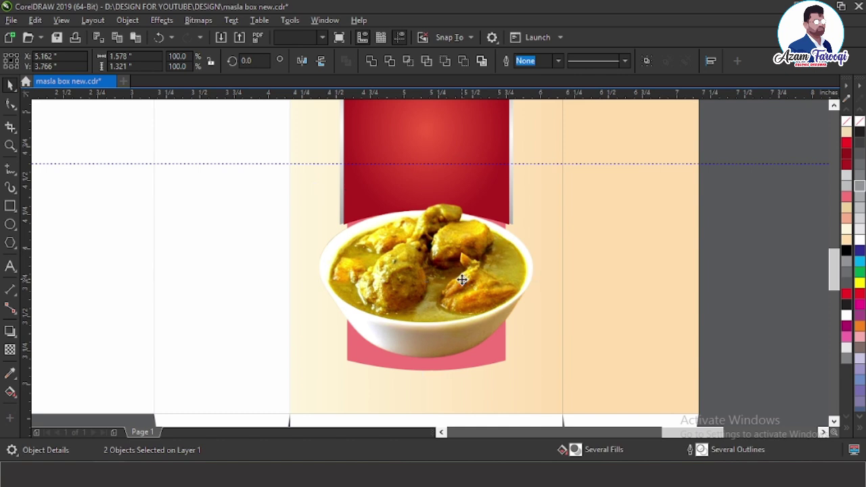
Reselect the bowl and the pink shape and nudge both up 0.02 inches.
key("F4")
left_click(621, 283)
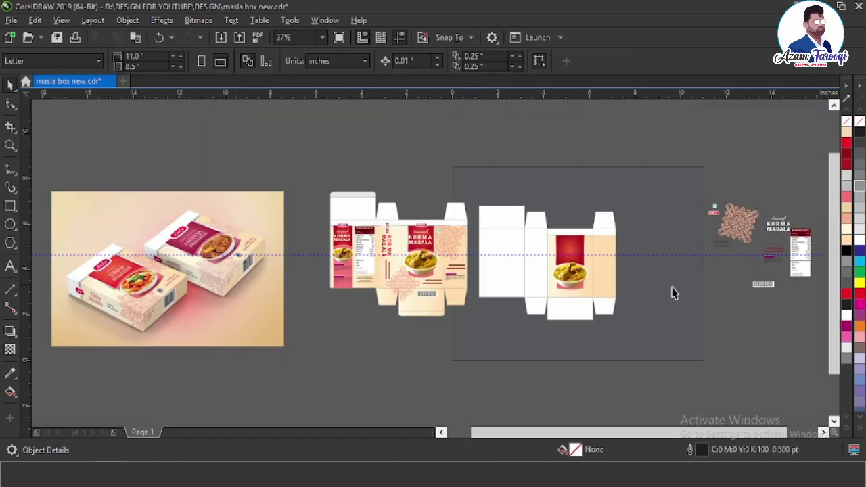
left_click_drag(486, 218, 657, 315)
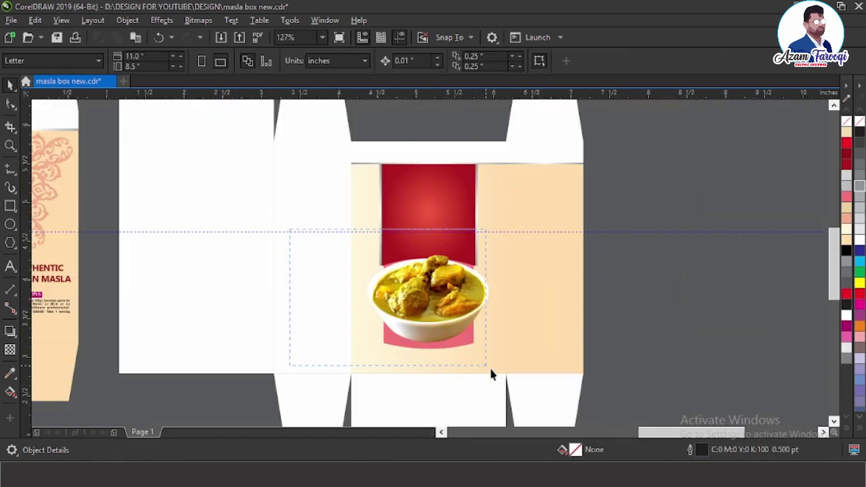
left_click_drag(491, 370, 491, 370)
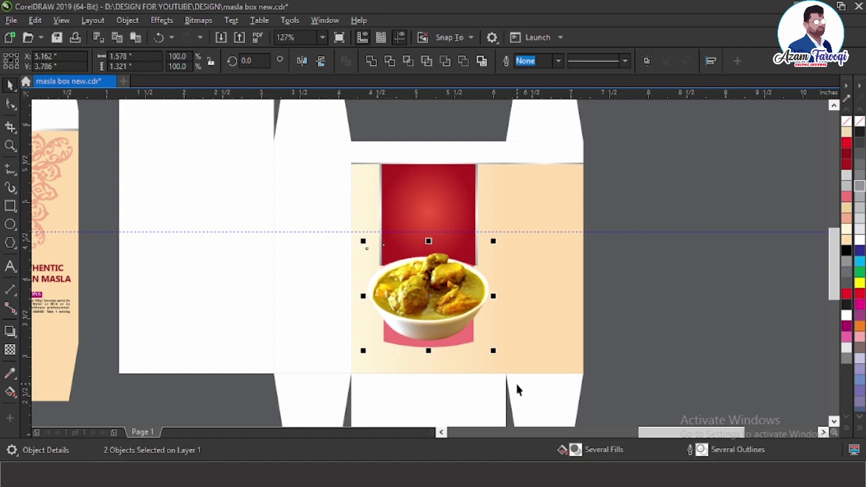
key("Escape")
left_click_drag(350, 140, 518, 285)
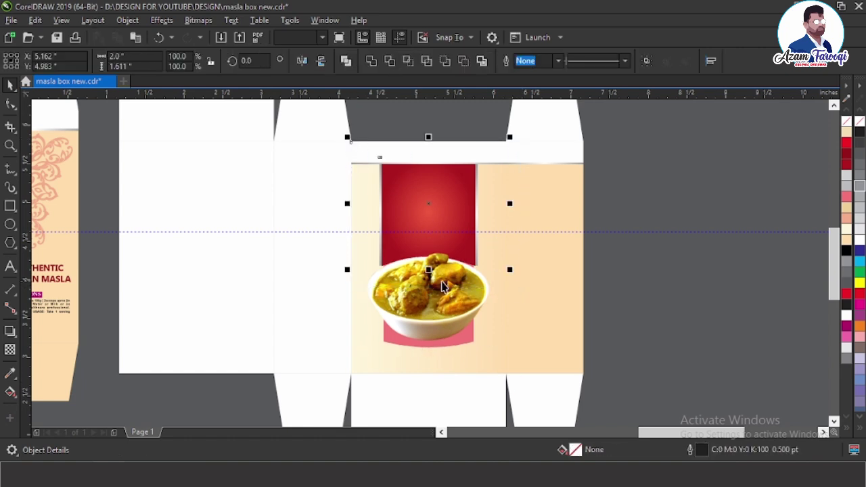
left_click_drag(429, 271, 430, 252)
key("ctrl+z")
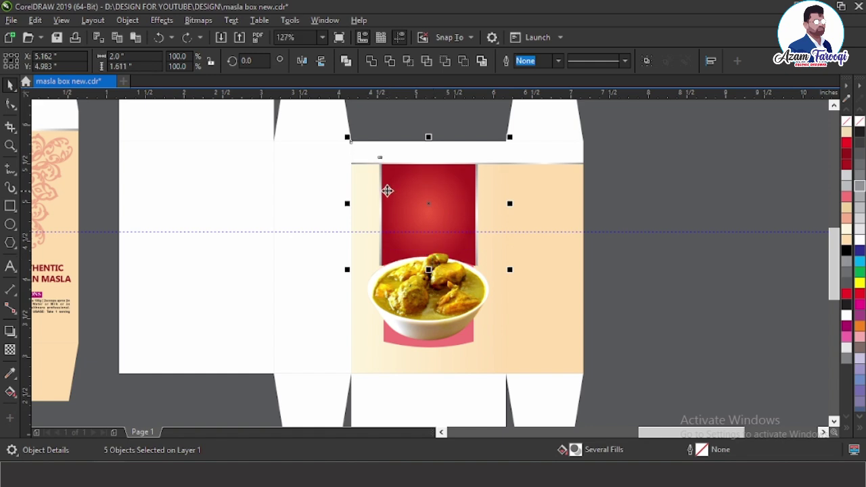
Shorten the red arched shape and its silver backing from below to about 1.289 inches high.
left_click_drag(359, 129, 501, 293)
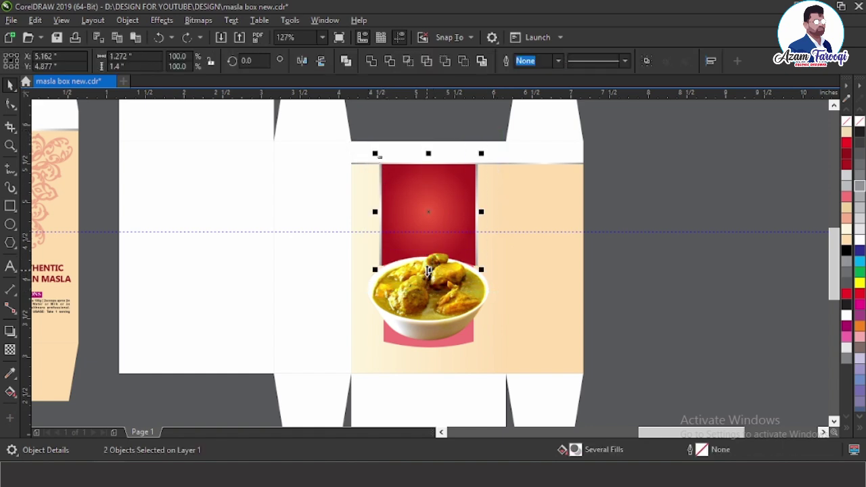
left_click_drag(429, 269, 428, 261)
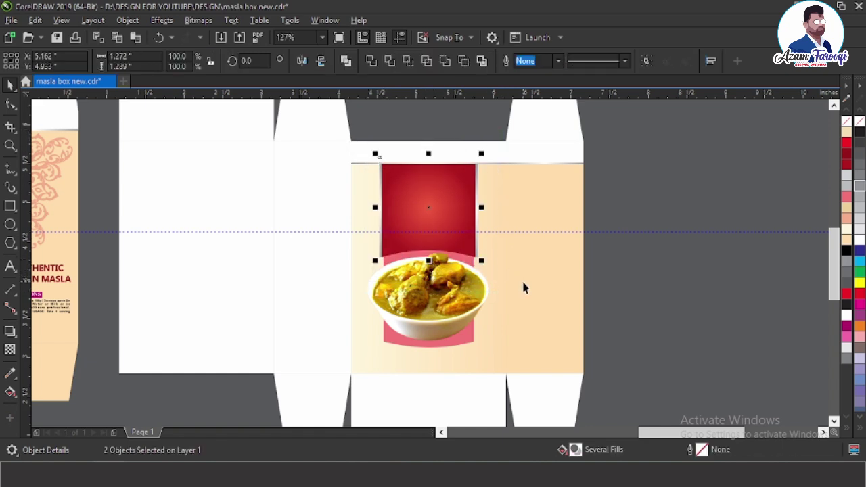
key("Escape")
Move the white Urdu and KORMA MASALA titles onto the red block and center them horizontally on it.
key("F4")
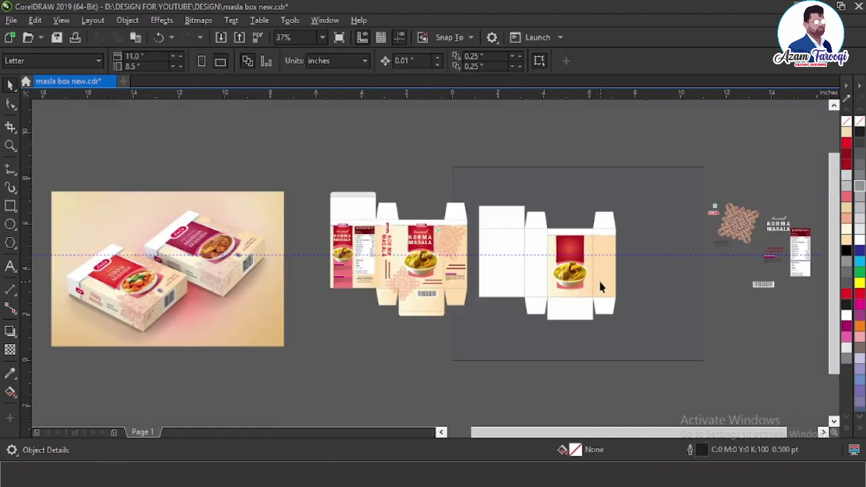
left_click_drag(462, 177, 776, 306)
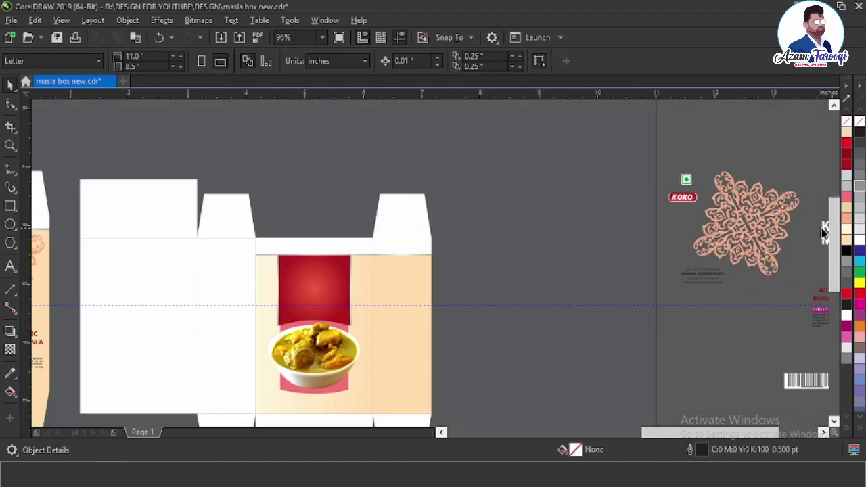
left_click(824, 231)
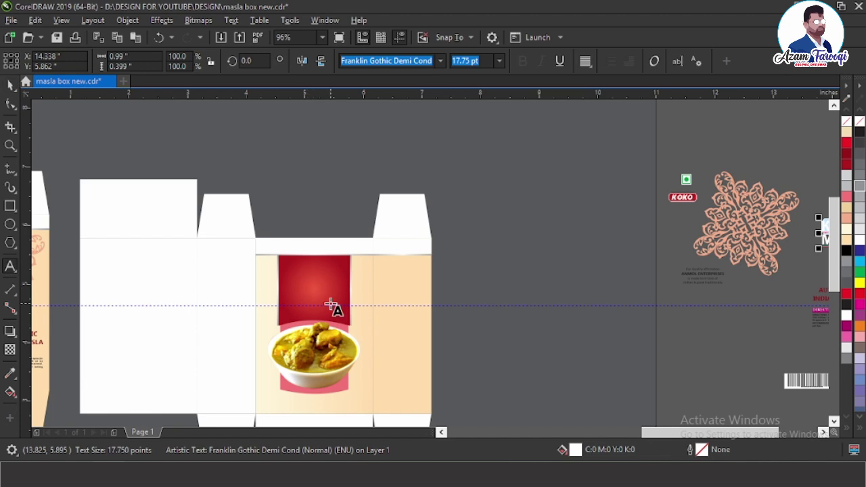
scroll(325, 304, "down", 2)
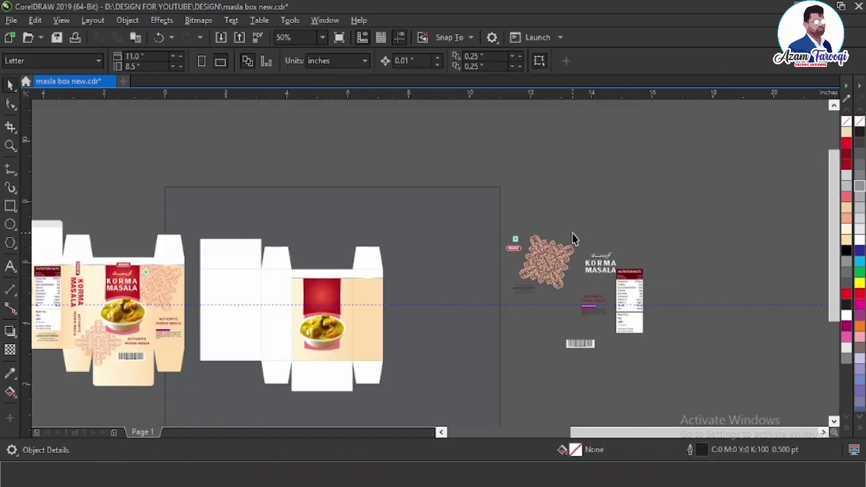
left_click_drag(573, 234, 630, 299)
left_click_drag(603, 270, 342, 293)
scroll(325, 295, "up", 5)
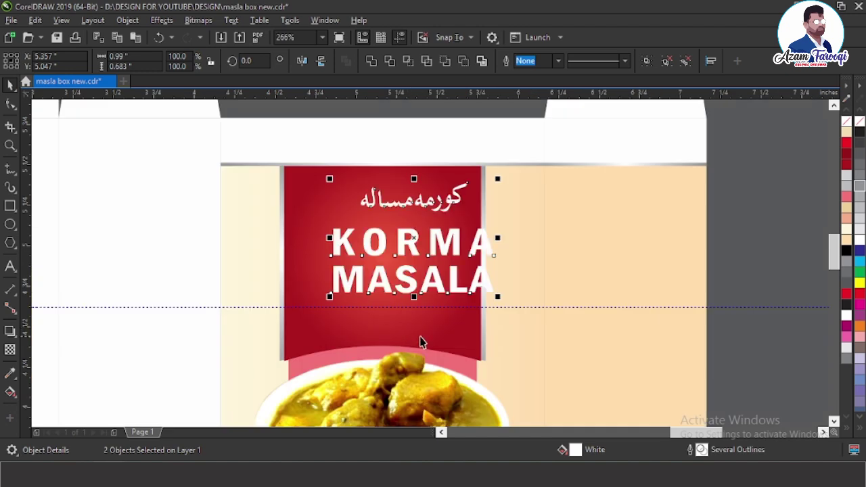
left_click(421, 339, "shift")
key("c")
Nudge the KORMA MASALA title down about 0.1 inches within the red block.
left_click(425, 277)
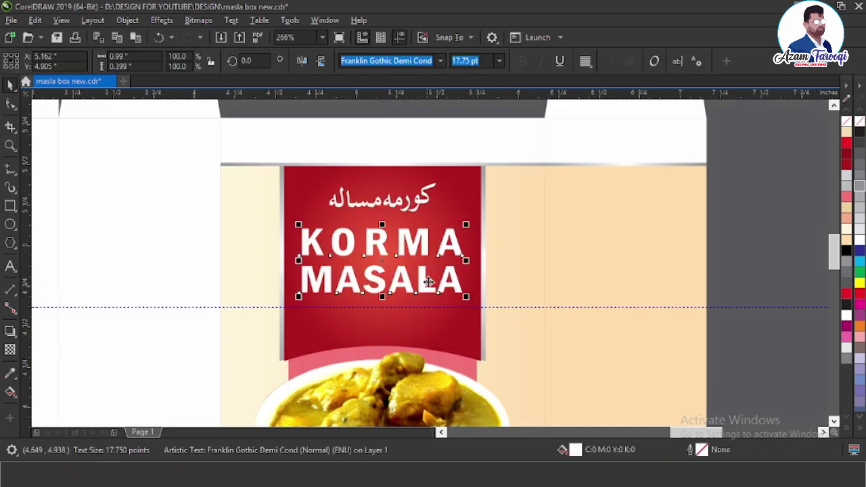
key("Down")
key("Down")
key("Down")
key("Down")
key("Down")
key("Down")
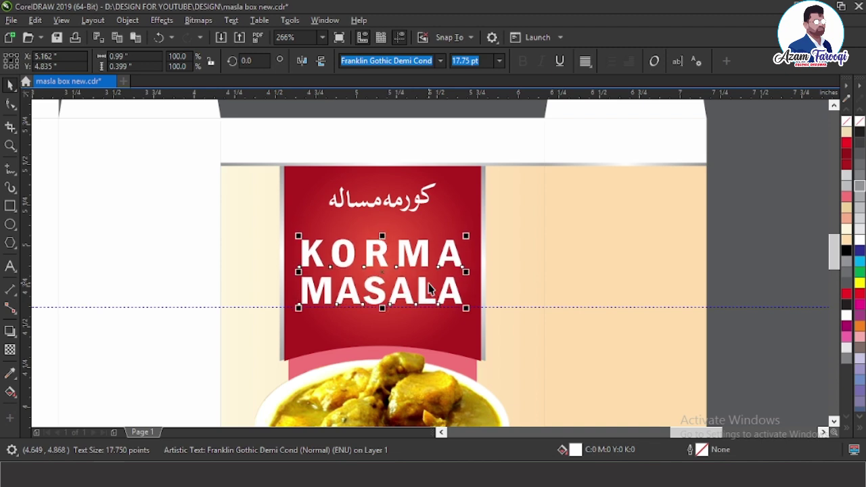
key("Down")
key("Down")
key("Down")
key("Escape")
Nudge the Urdu title down 0.1 inches, closer to the KORMA MASALA text.
left_click(408, 214)
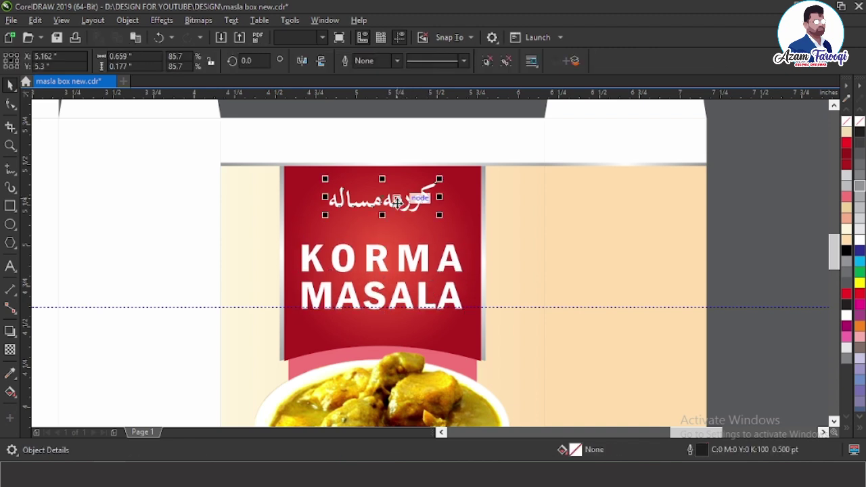
key("Down")
key("Down")
key("Down")
left_click(401, 209)
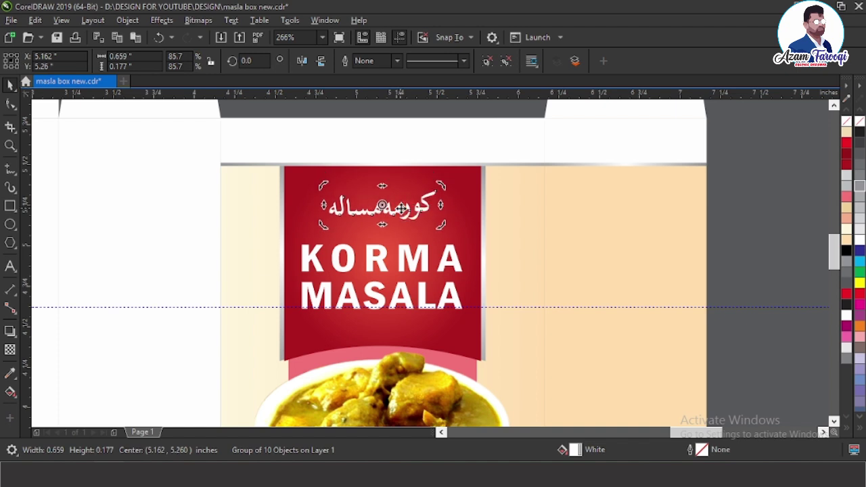
key("Down")
key("Down")
key("Down")
key("Down")
key("Down")
left_click(382, 255, "shift")
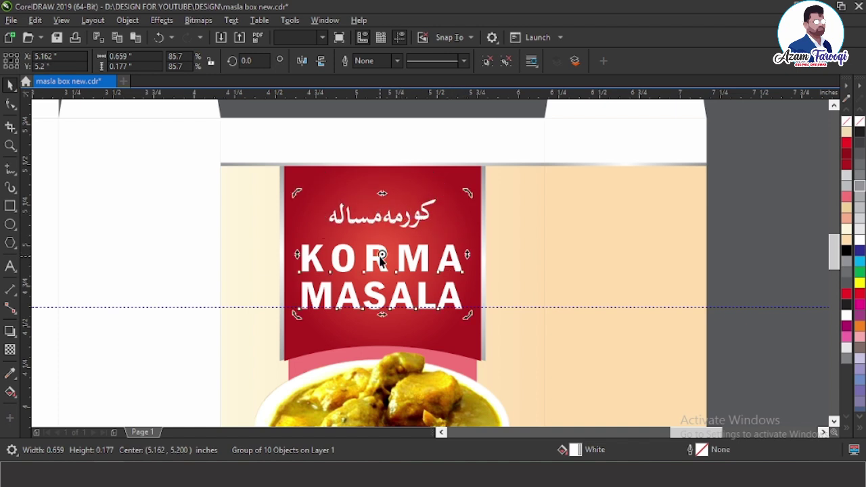
key("Escape")
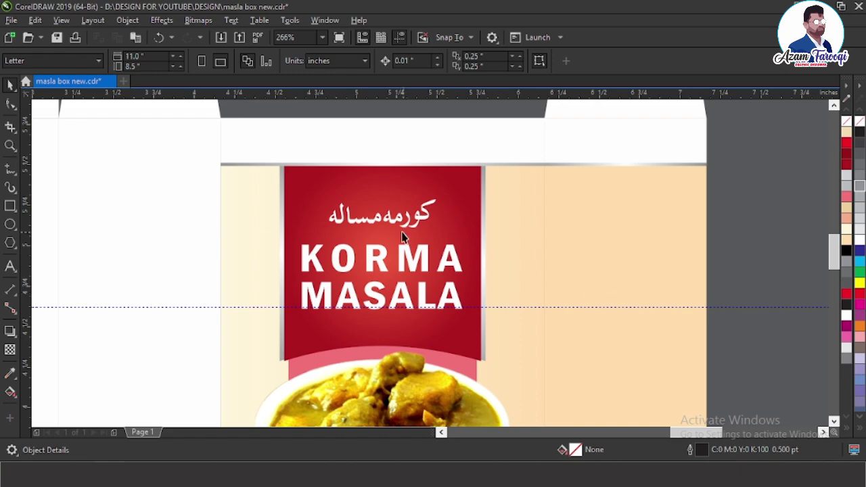
Move the KOKO logo from beside the page onto the silver line at the red block's upper edge.
key("F4")
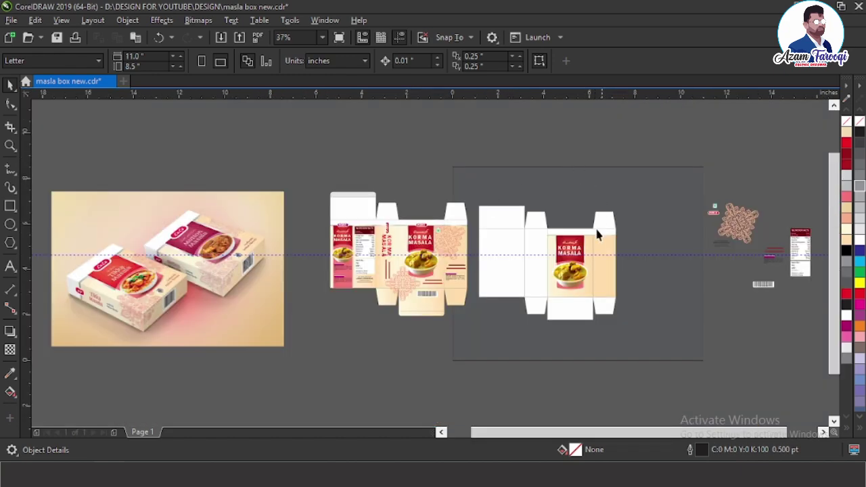
left_click_drag(519, 219, 621, 272)
key("F4")
left_click_drag(580, 180, 735, 250)
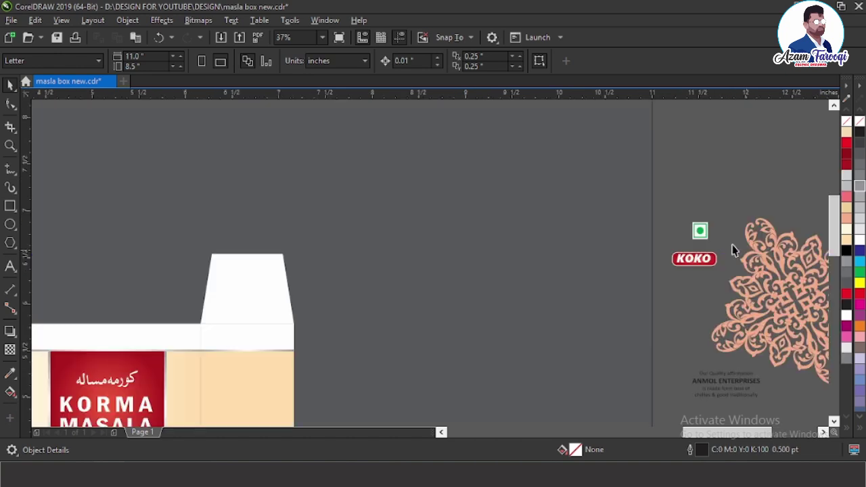
left_click(674, 263)
scroll(674, 262, "down", 2)
left_click_drag(677, 257, 376, 289)
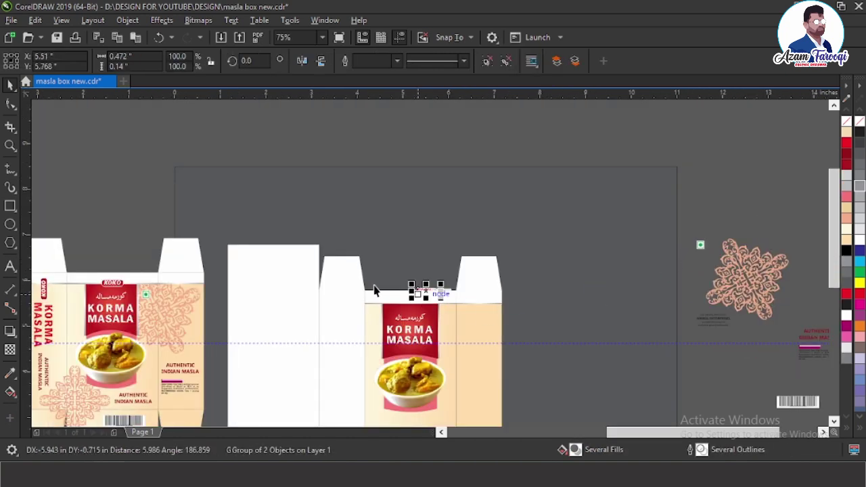
scroll(425, 310, "up", 5)
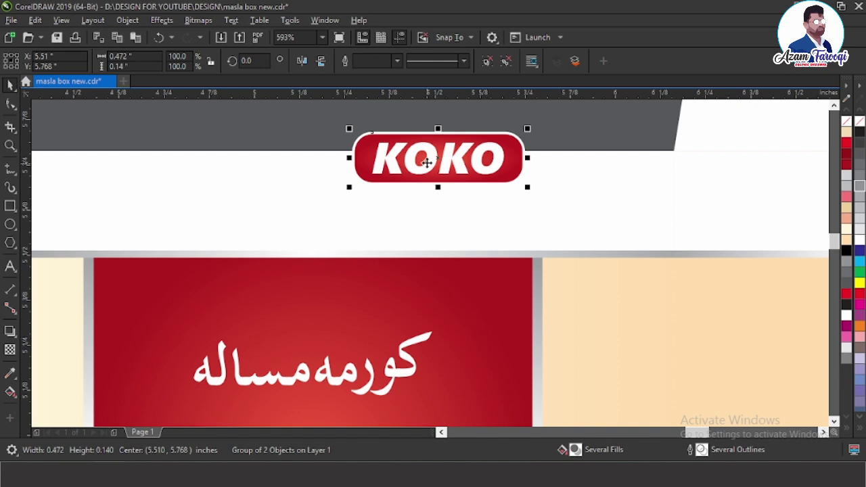
left_click_drag(427, 163, 332, 259)
Center the KOKO logo horizontally on the red block.
left_click(422, 294, "shift")
key("c")
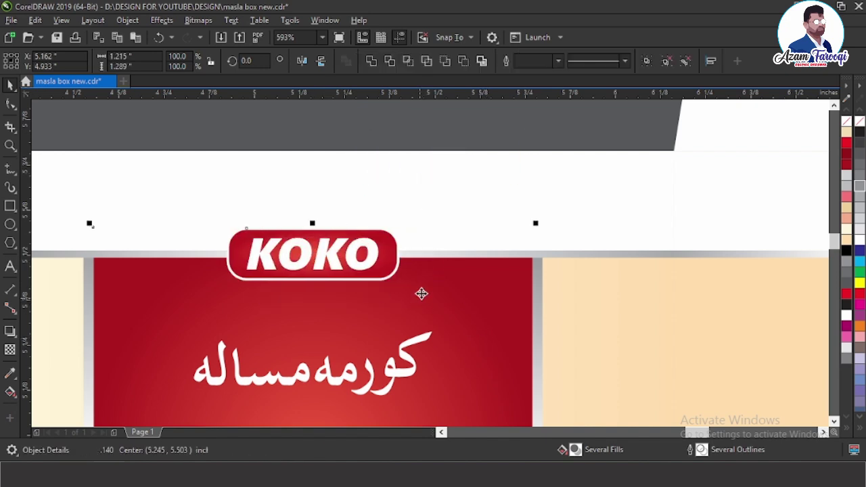
key("Escape")
left_click(392, 255)
scroll(440, 247, "down", 4)
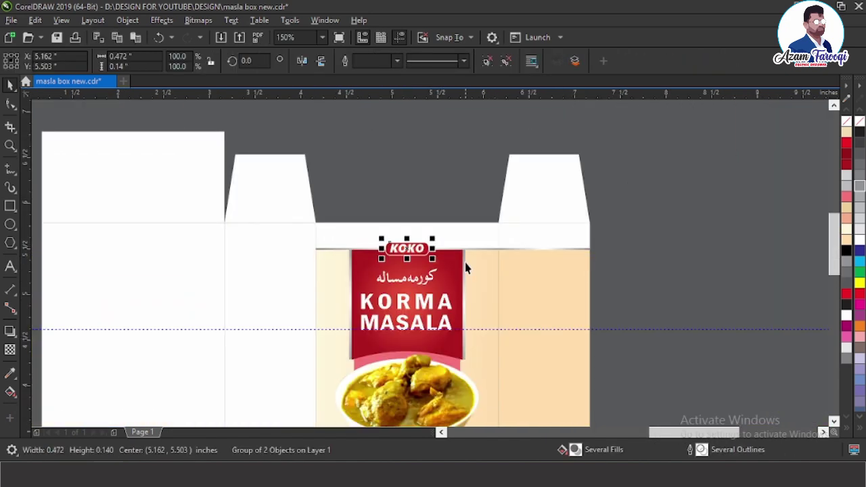
Set the outer gradient color of the KOKO logo's background to dark magenta, C0 M100 Y0 K30.
scroll(473, 268, "down", 4)
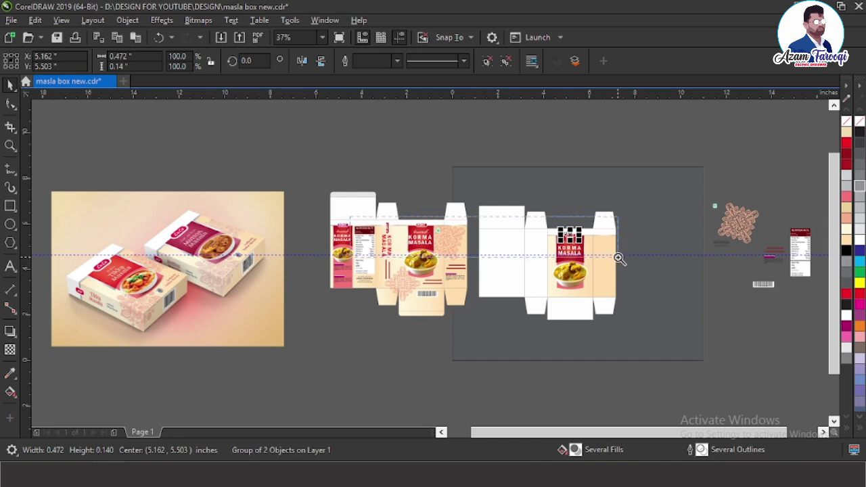
scroll(619, 258, "up", 3)
scroll(738, 263, "up", 5)
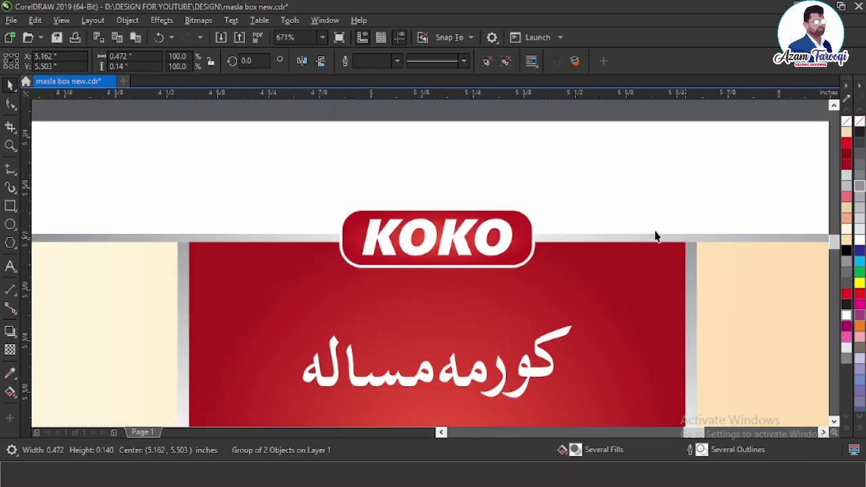
left_click(527, 226, "ctrl")
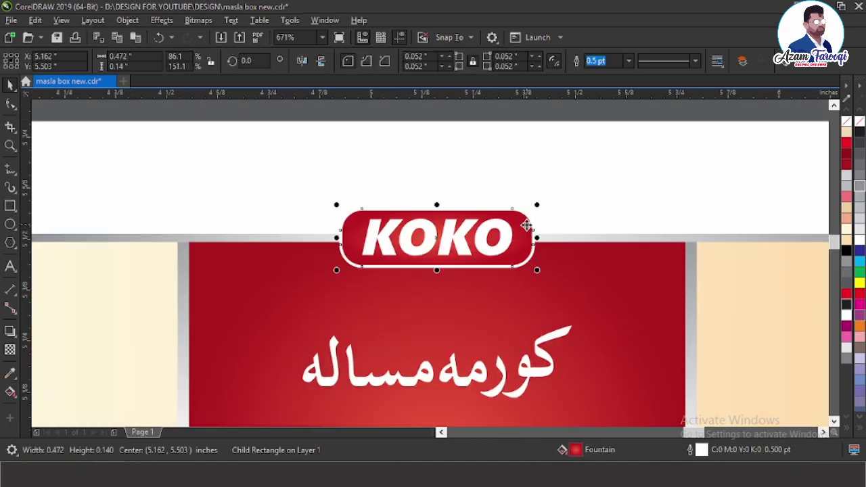
double_click(609, 451)
left_click(260, 284)
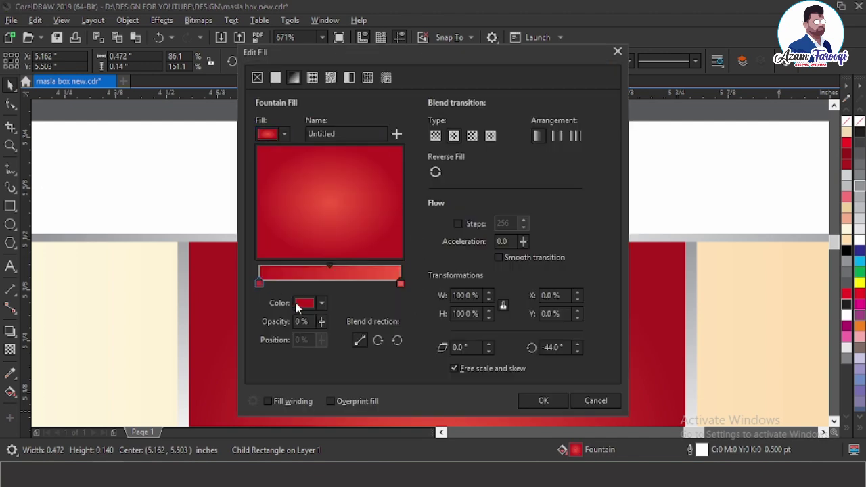
left_click(305, 305)
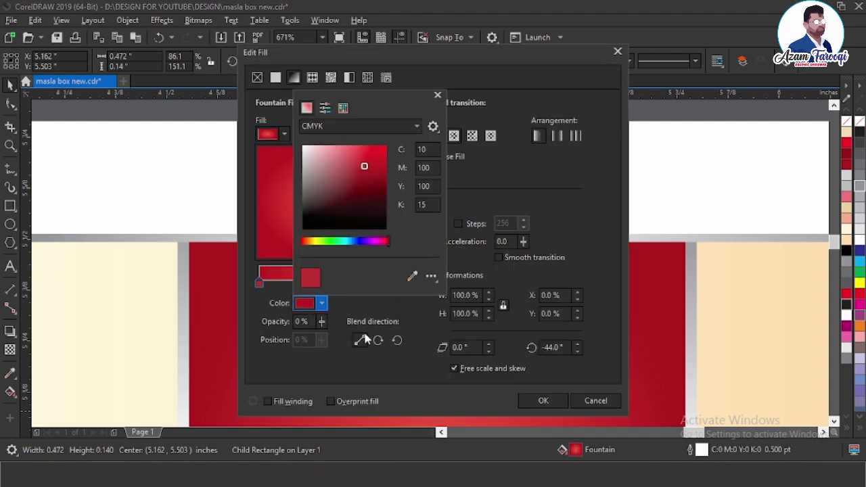
left_click(412, 277)
left_click(850, 327)
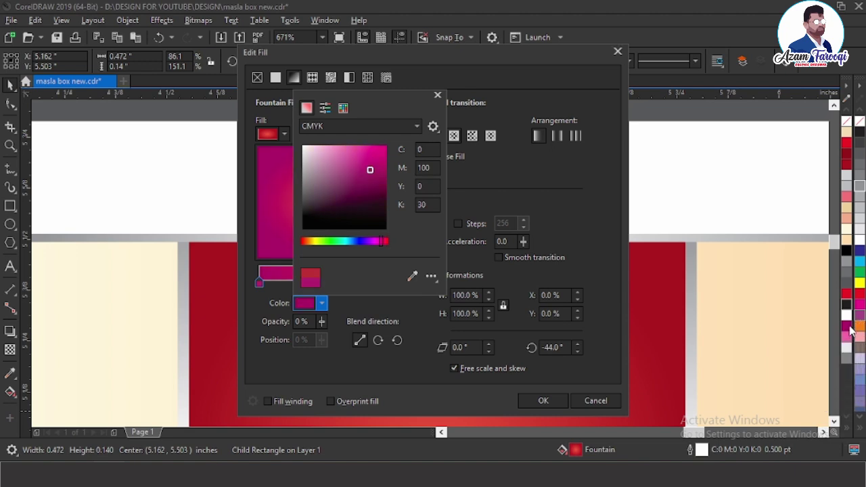
left_click(495, 201)
Set the center gradient color of the KOKO logo's background to the pink palette swatch and apply the fill.
left_click(400, 281)
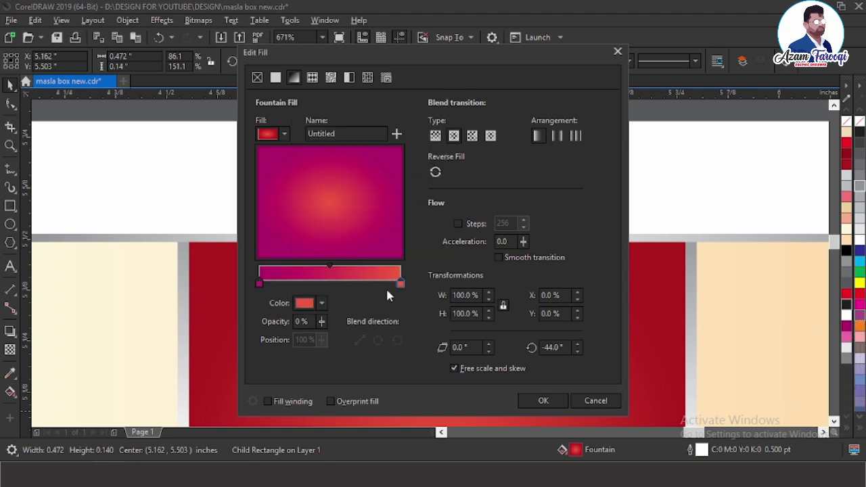
left_click(305, 304)
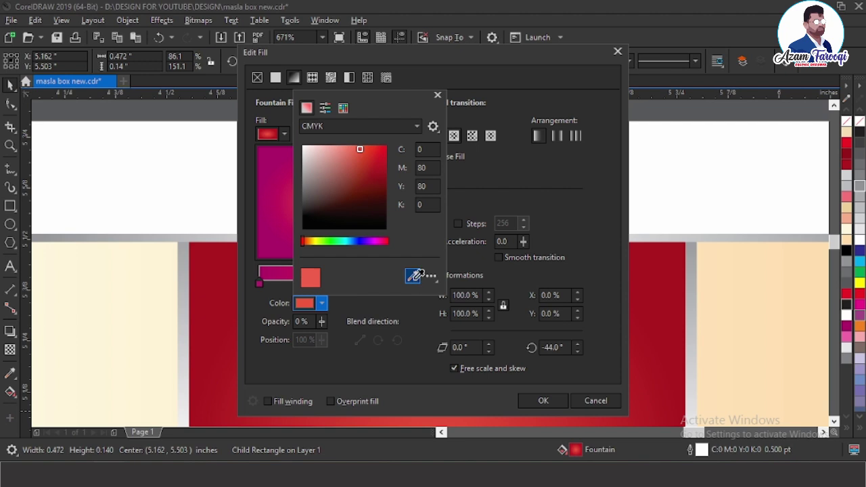
left_click(848, 338)
left_click(595, 231)
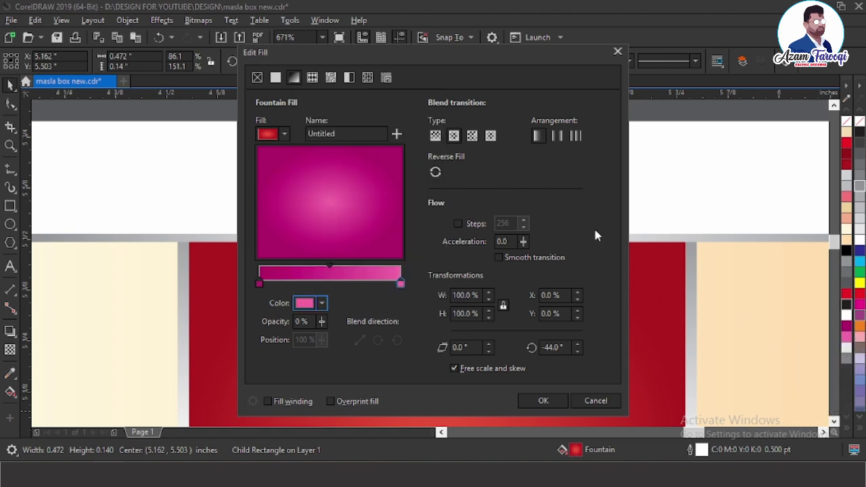
left_click(547, 400)
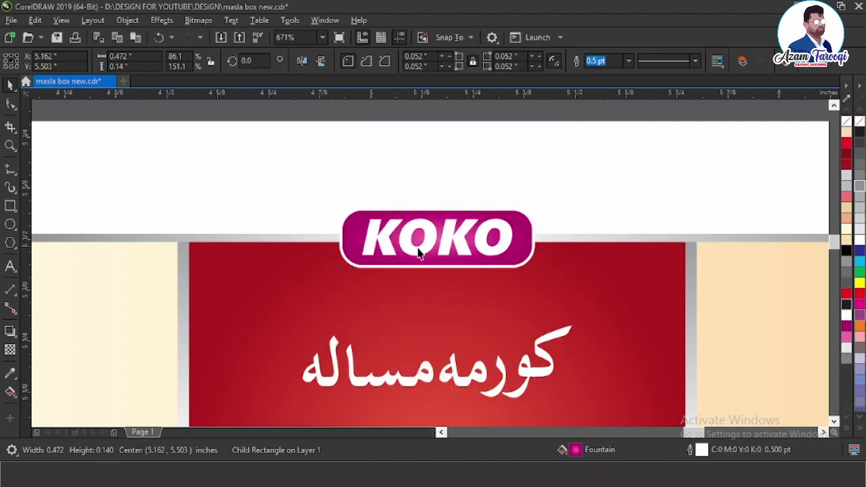
Move the green dot mark from beside the page onto the cream area right of the front panel's red block.
scroll(418, 245, "down", 2)
key("F4")
key("F2")
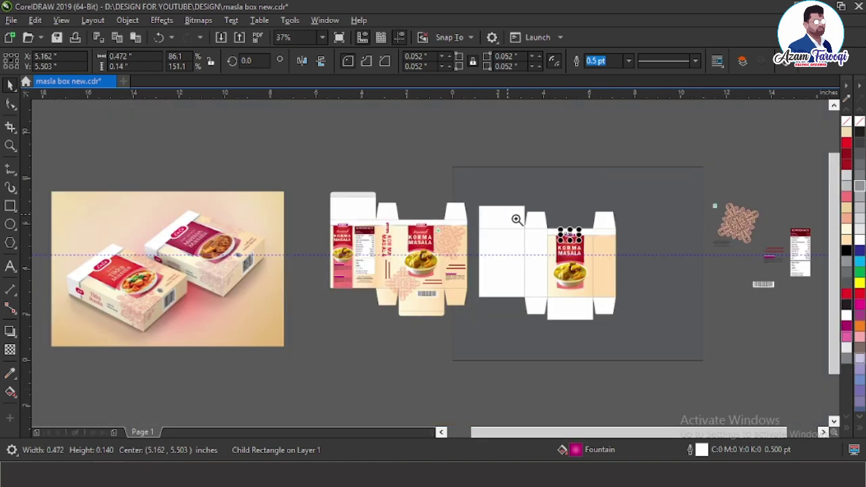
left_click_drag(514, 216, 619, 275)
key("Escape")
key("F4")
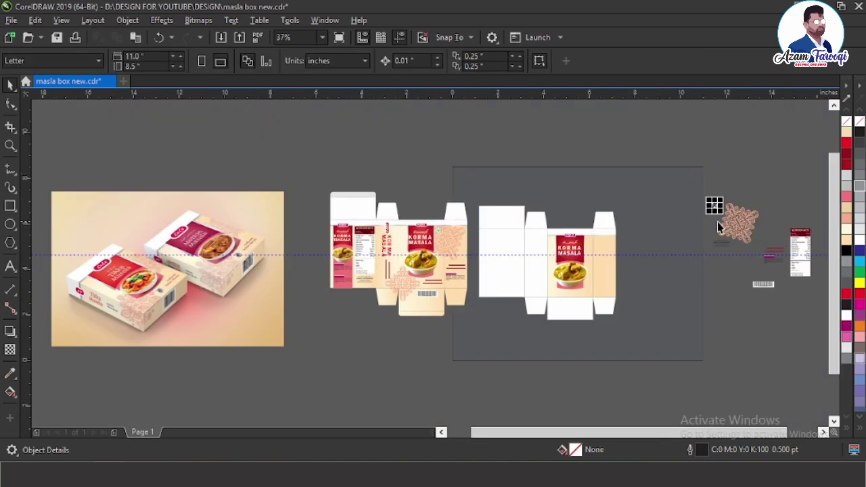
left_click(717, 222)
left_click_drag(717, 222, 599, 247)
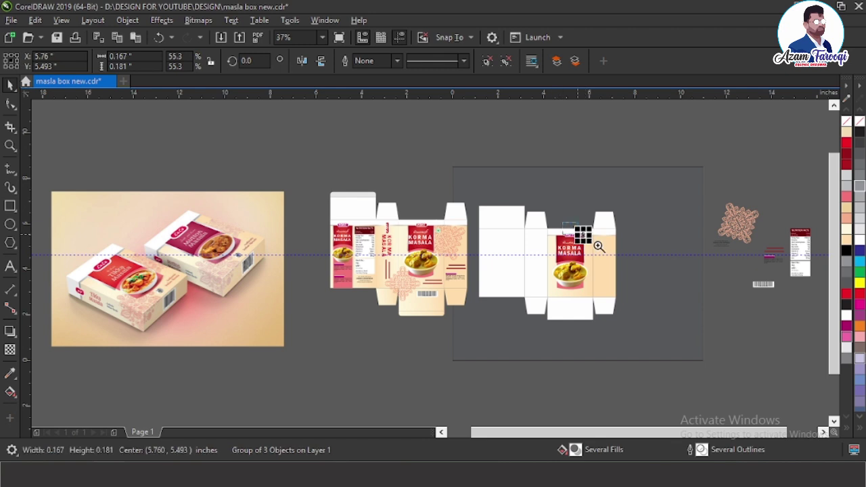
scroll(599, 247, "up", 5)
left_click_drag(355, 218, 385, 273)
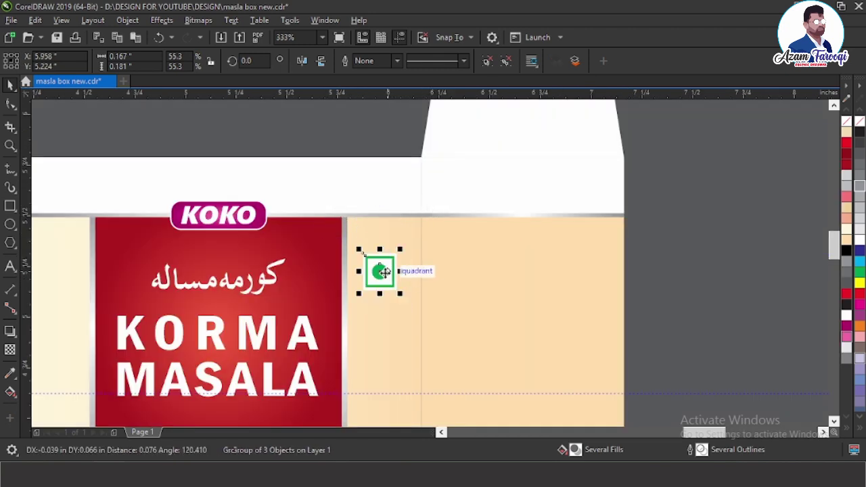
Move the peach floral ornament from beside the page over the cream area between the front and right side panels.
key("F4")
key("Escape")
left_click_drag(370, 166, 769, 331)
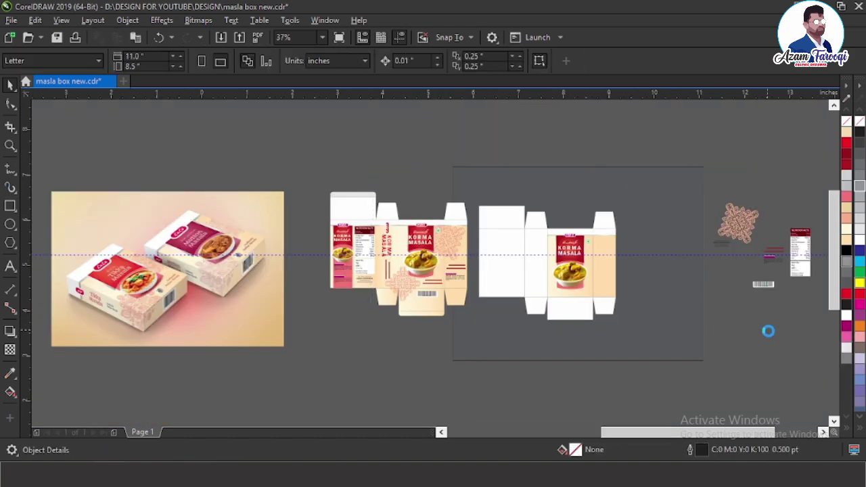
scroll(769, 331, "up", 2)
left_click(758, 223)
left_click_drag(758, 223, 493, 277)
key("shift+F2")
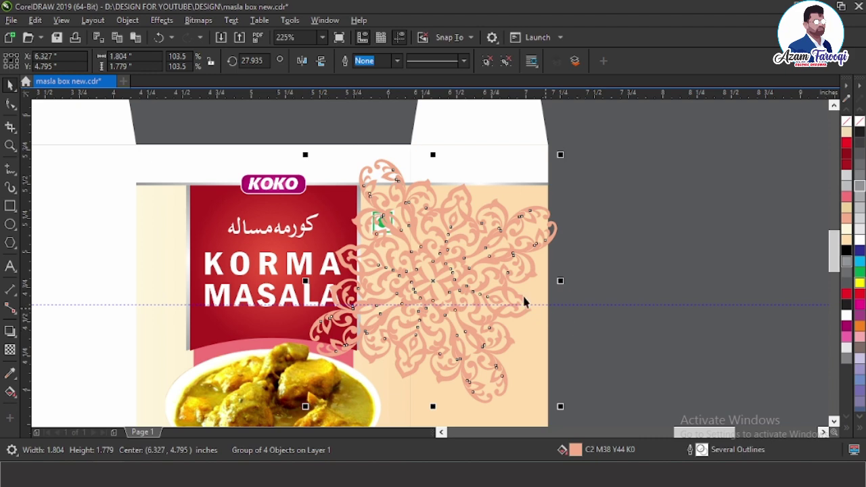
left_click_drag(494, 255, 505, 261)
Reorder the floral ornament so it lies behind the red block and green mark but above both cream panels.
key("ctrl+Page_Down")
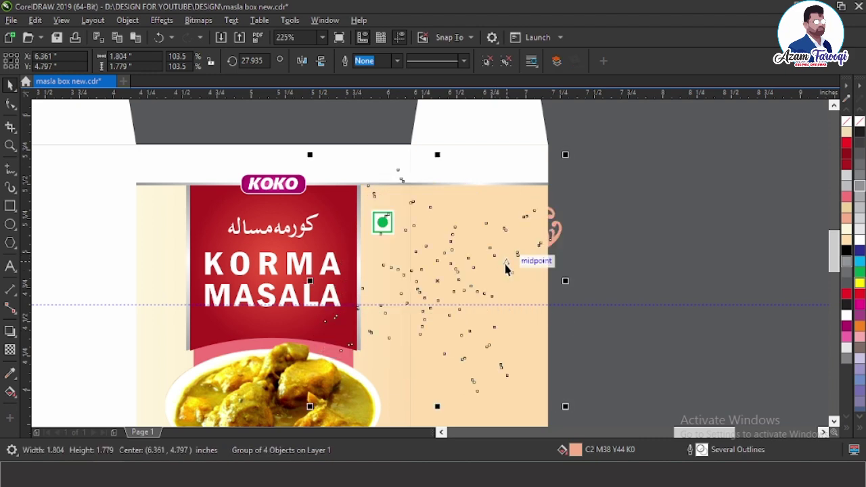
key("ctrl+Page_Up")
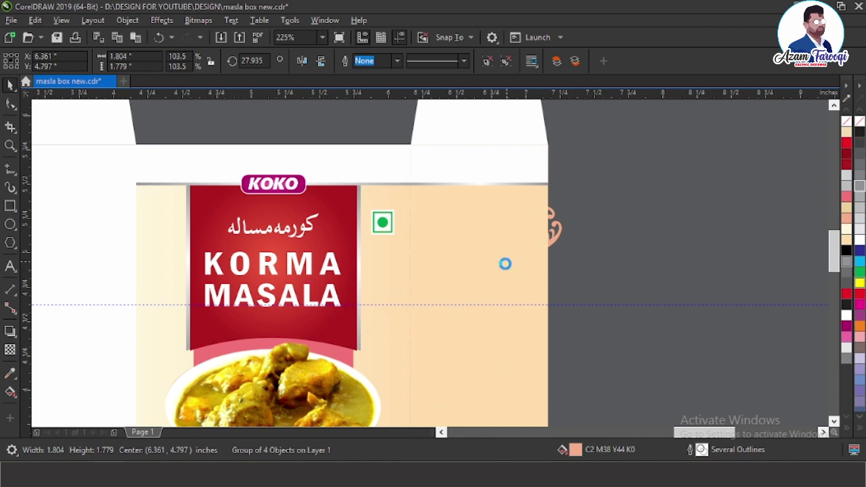
key("ctrl+Page_Up")
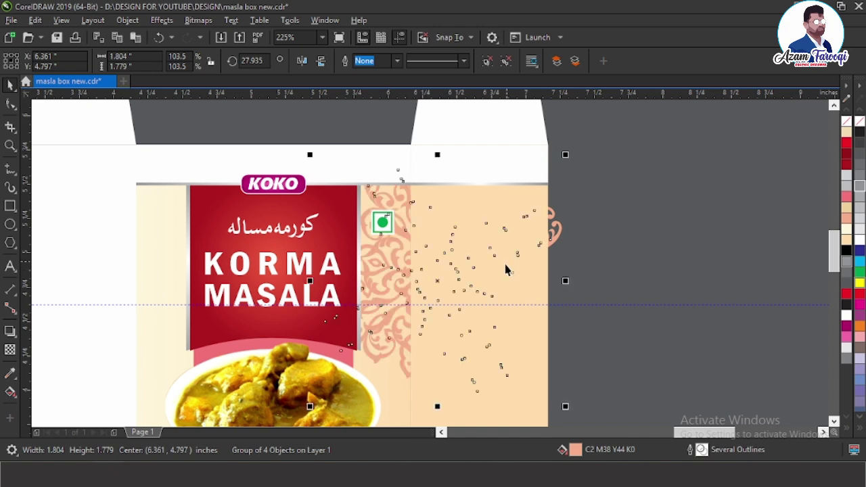
key("ctrl+Page_Up")
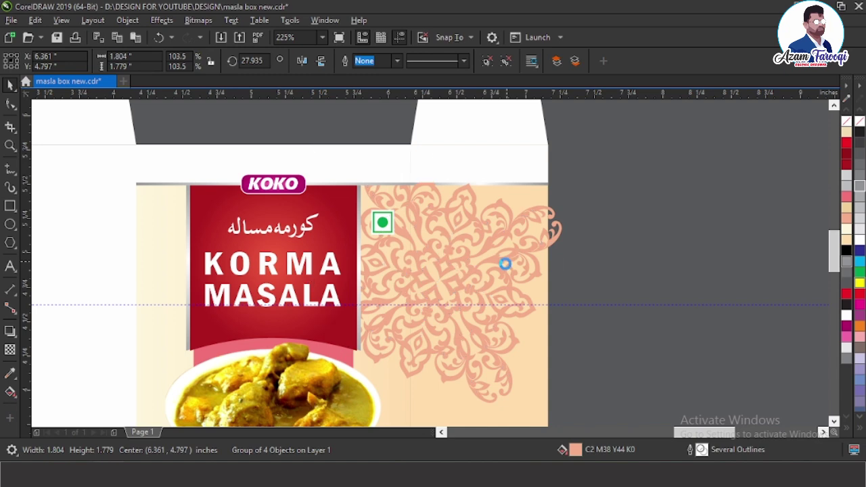
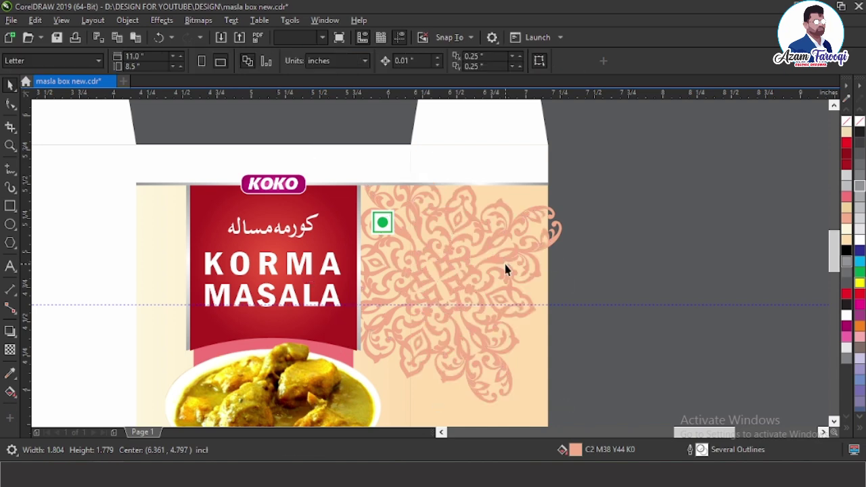
Nudge the floral ornament 0.1 inches left and 0.03 inches up so it sits within the right side panel's edge.
key("Left")
key("Left")
key("Left")
key("Left")
key("Left")
key("Left")
key("Left")
key("Left")
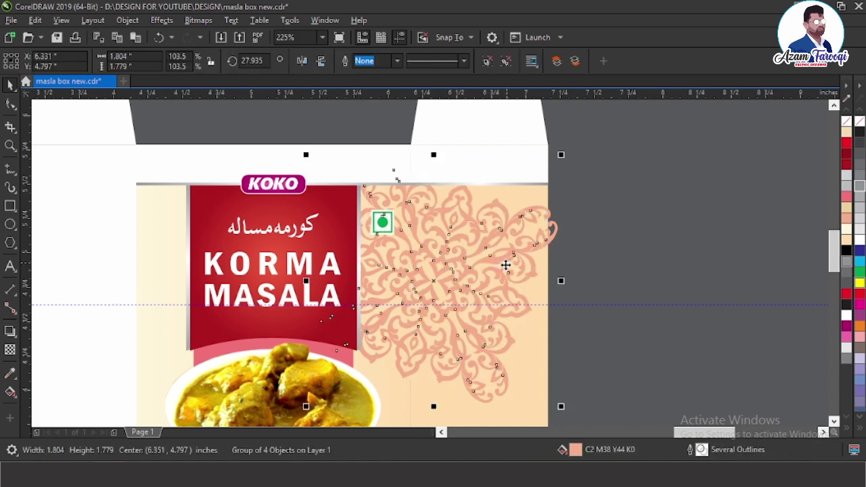
key("Up")
key("Up")
key("Up")
key("Up")
key("Up")
key("Left")
key("Left")
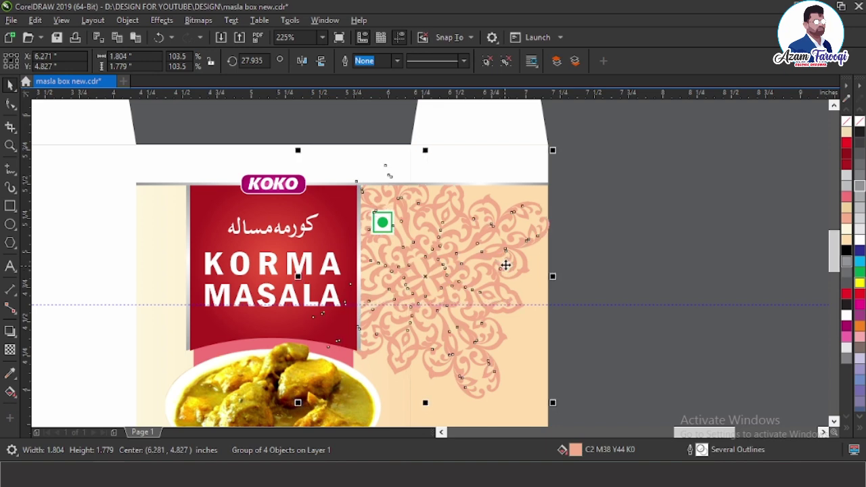
key("Escape")
Place a copy of the floral ornament at the front panel's lower-left corner and set its rotation to 0°.
key("F4")
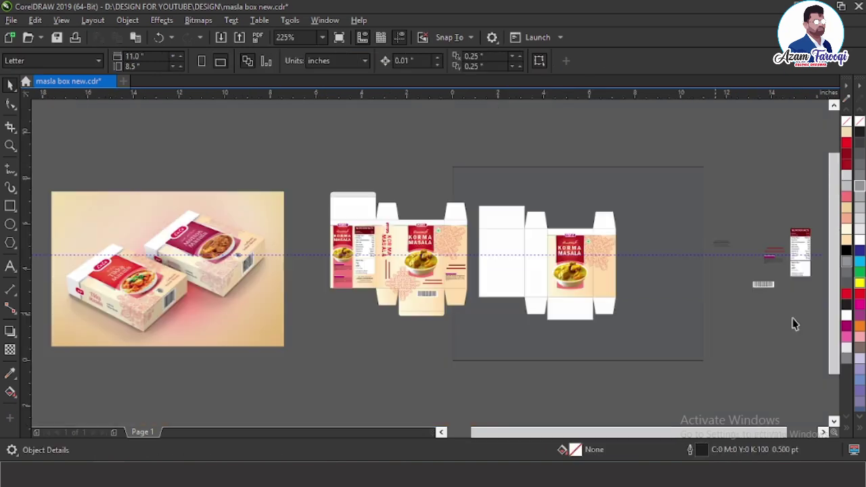
scroll(437, 216, "up", 3)
left_click(505, 214)
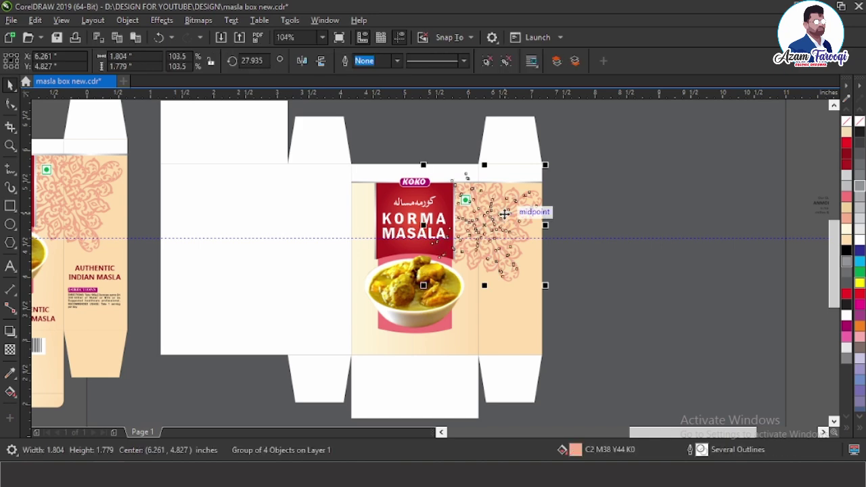
left_click_drag(505, 214, 384, 331)
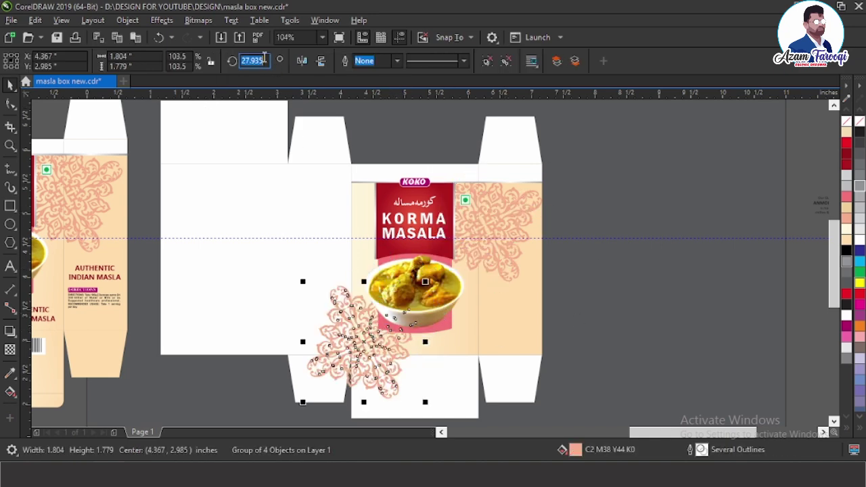
type("0")
key("Return")
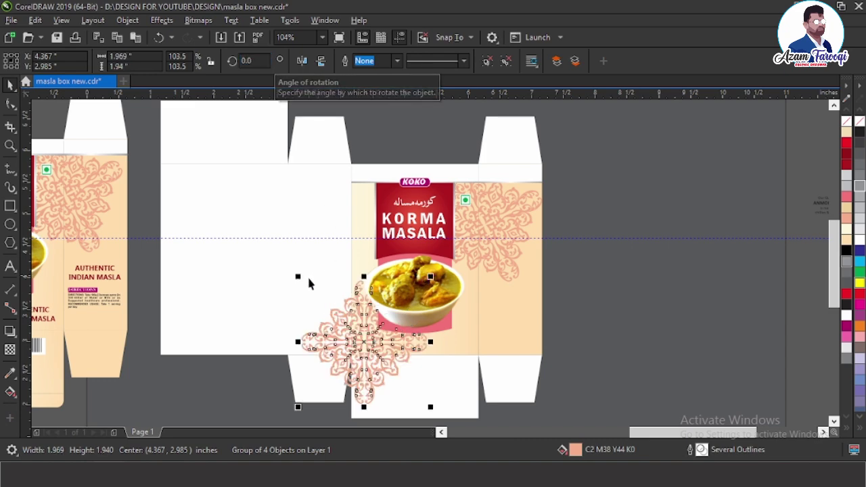
left_click_drag(499, 383, 520, 394)
Select the objects in the strip above the front and right side panels, including the silver line and KOKO logo.
key("F4")
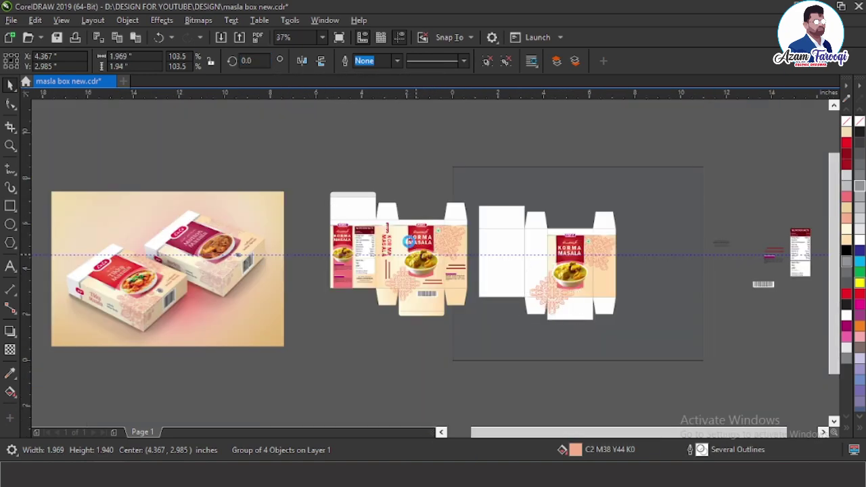
left_click(352, 181)
key("F2")
left_click_drag(352, 181, 656, 315)
left_click(389, 248)
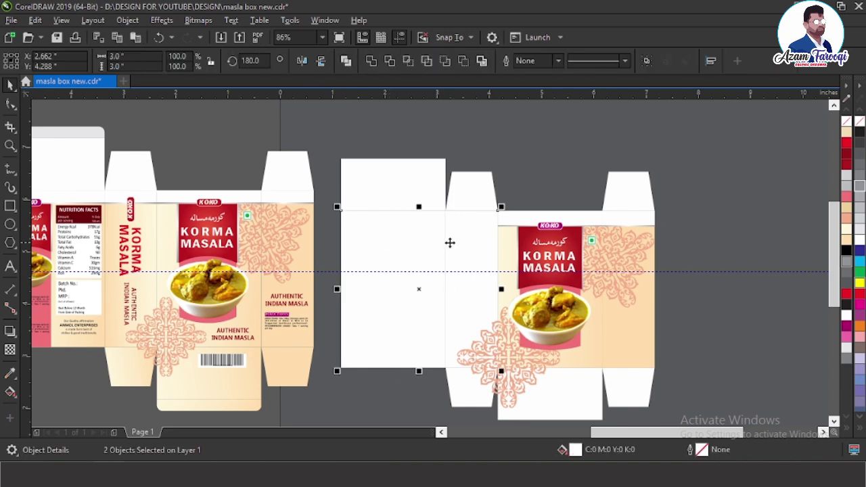
left_click(500, 245)
left_click_drag(471, 192, 679, 237)
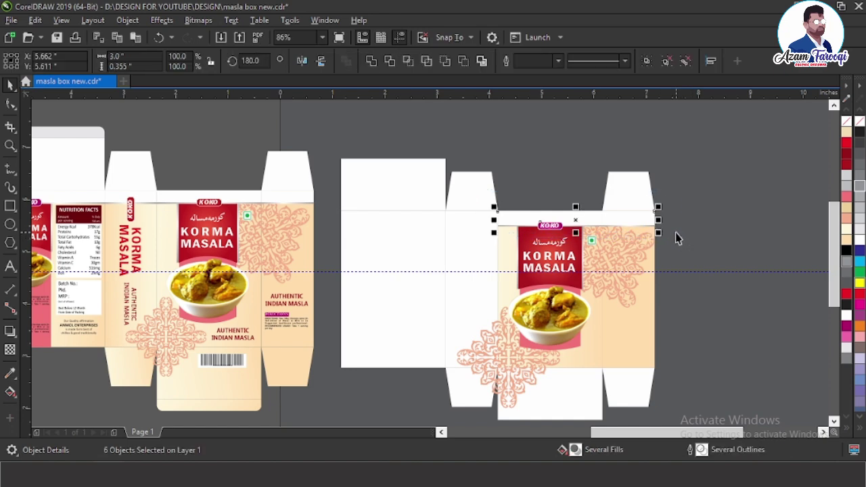
Group the KOKO logo with its grey strip, duplicate it and align the copy across the back panel's upper edge.
key("ctrl+g")
key("KP_Add")
left_click(408, 234, "shift")
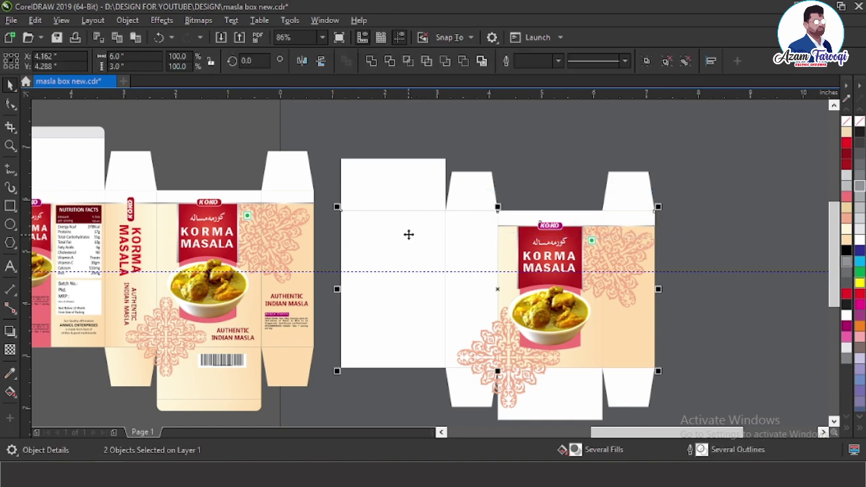
key("c")
left_click(331, 203)
scroll(377, 238, "up", 2)
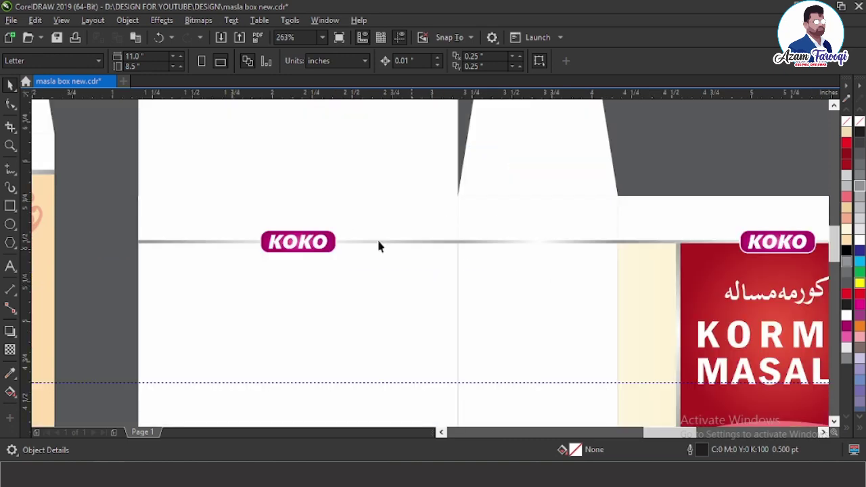
Copy the front panel's gradient fill to the blank narrow side panel beside it.
scroll(360, 234, "down", 2)
key("F2")
left_click_drag(238, 191, 616, 378)
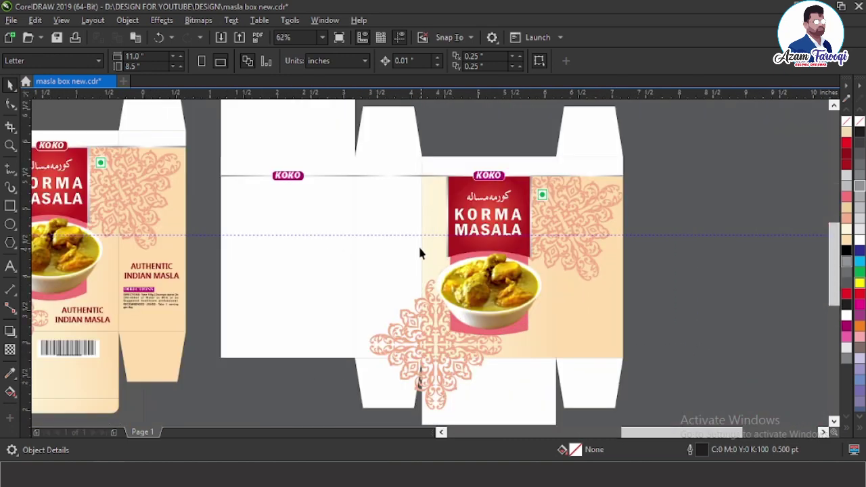
left_click(397, 212)
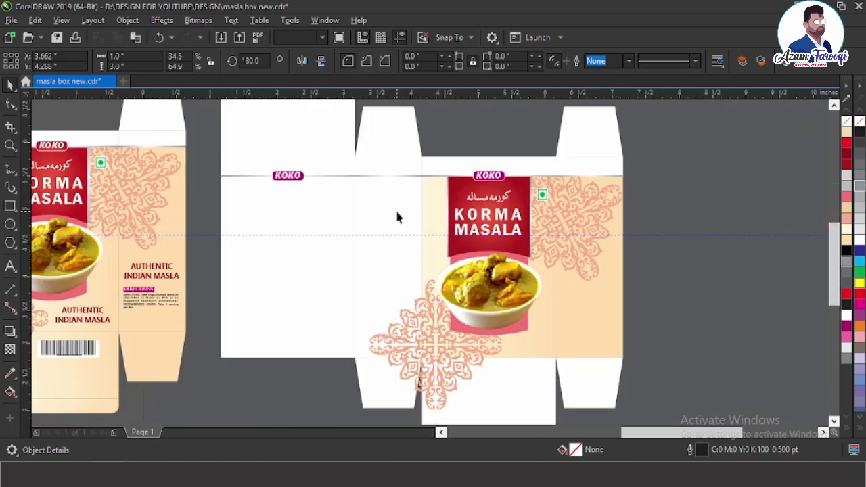
left_click(35, 21)
left_click(65, 109)
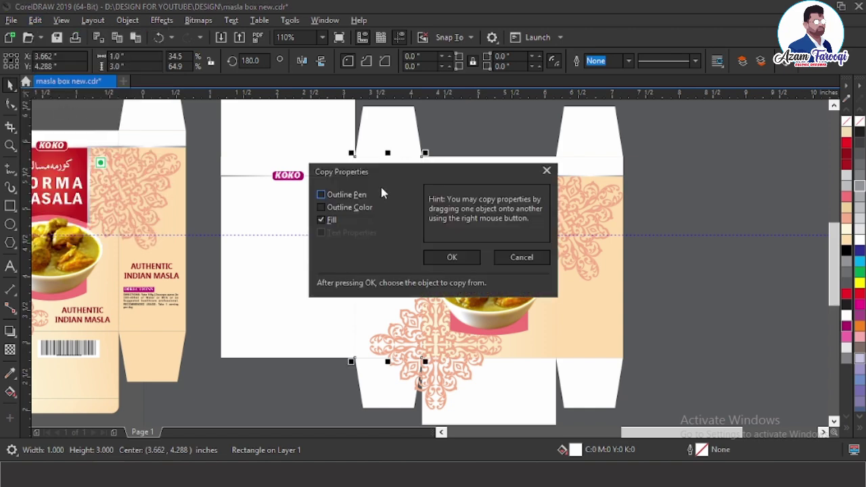
left_click(440, 257)
left_click(428, 211)
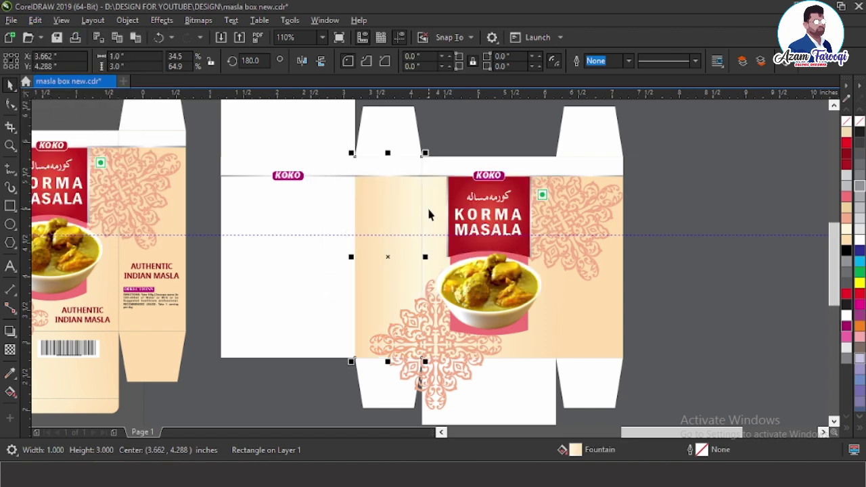
Copy the narrow side panel's gradient fill to the blank wide back panel.
left_click(315, 203)
key("ctrl+shift+a")
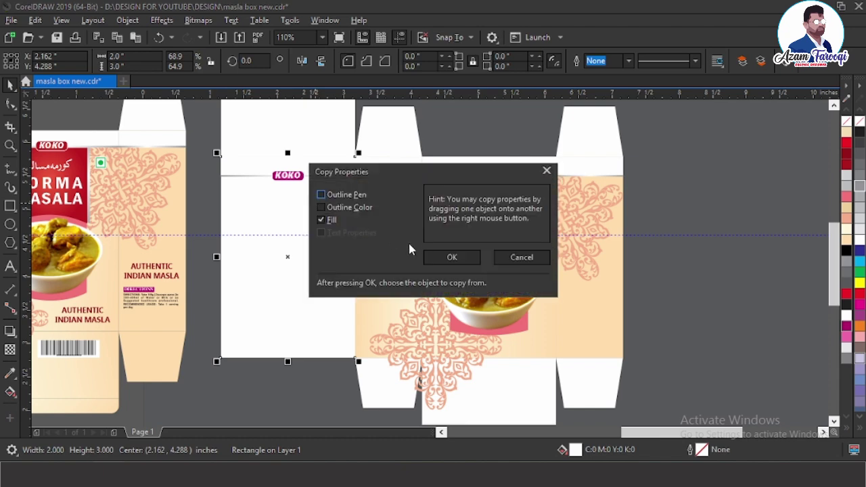
key("Escape")
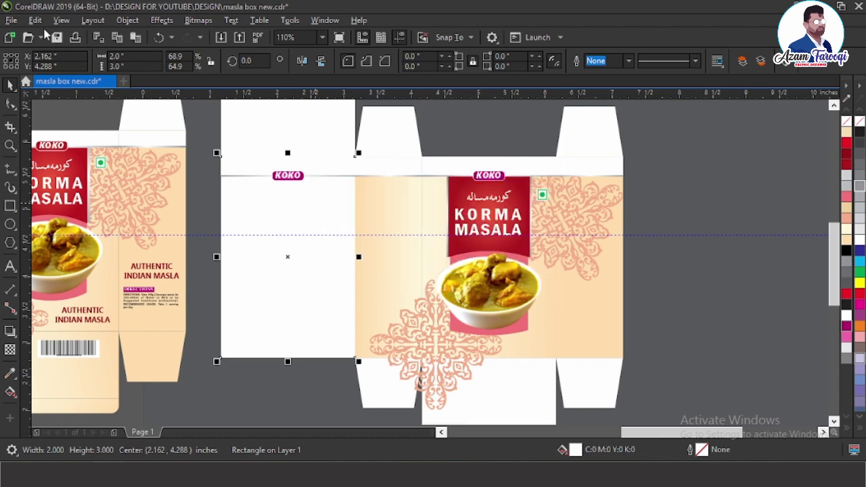
left_click(35, 19)
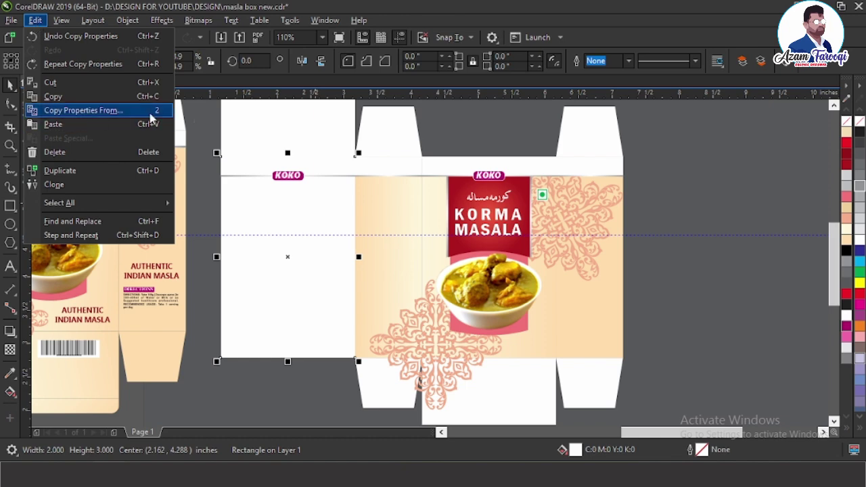
left_click(66, 112)
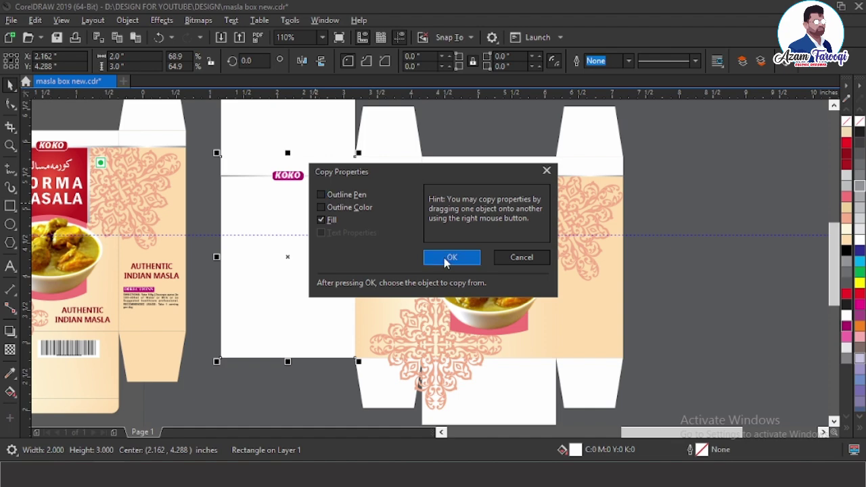
left_click(450, 258)
left_click(390, 209)
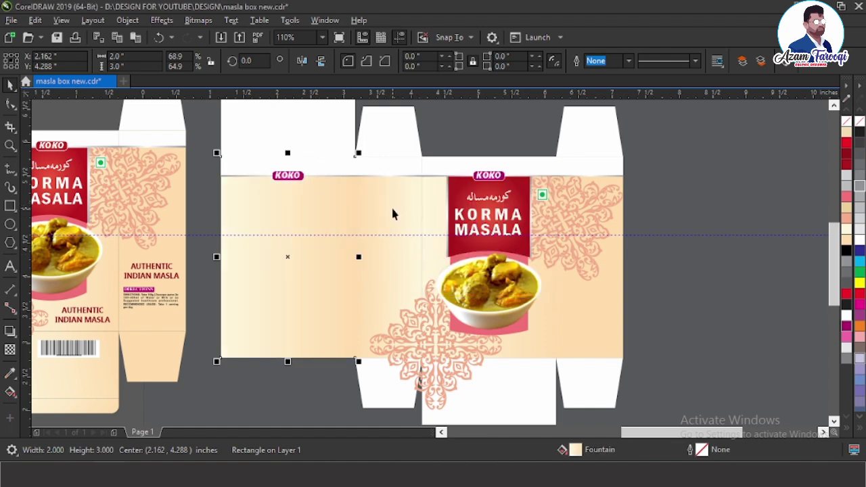
key("Escape")
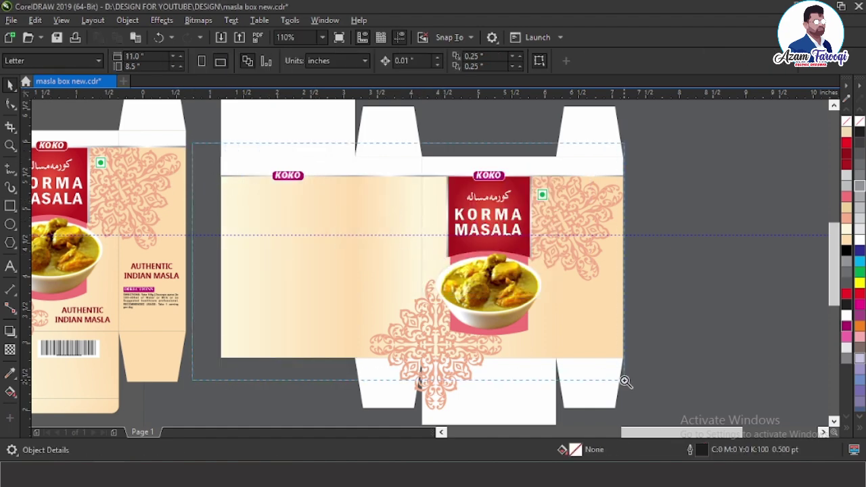
Copy the front panel's gradient fill to the white rectangular flap directly below it.
scroll(174, 136, "up", 2)
scroll(309, 222, "down", 4)
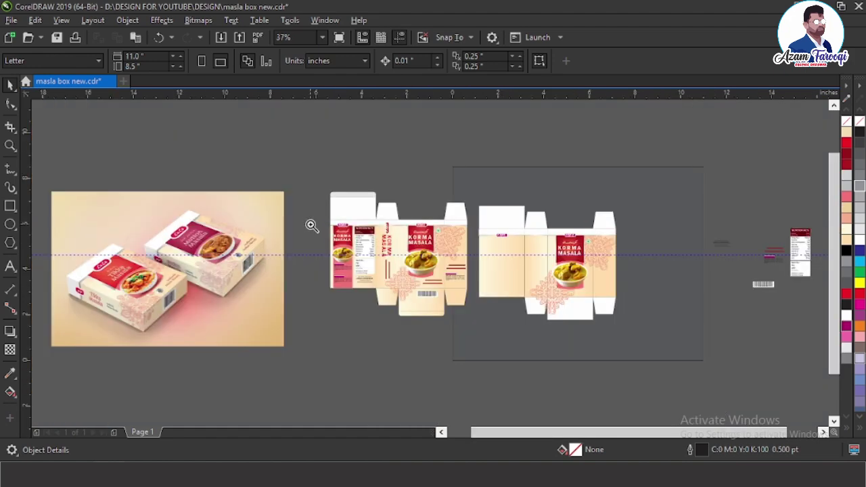
scroll(643, 354, "up", 3)
left_click(678, 337)
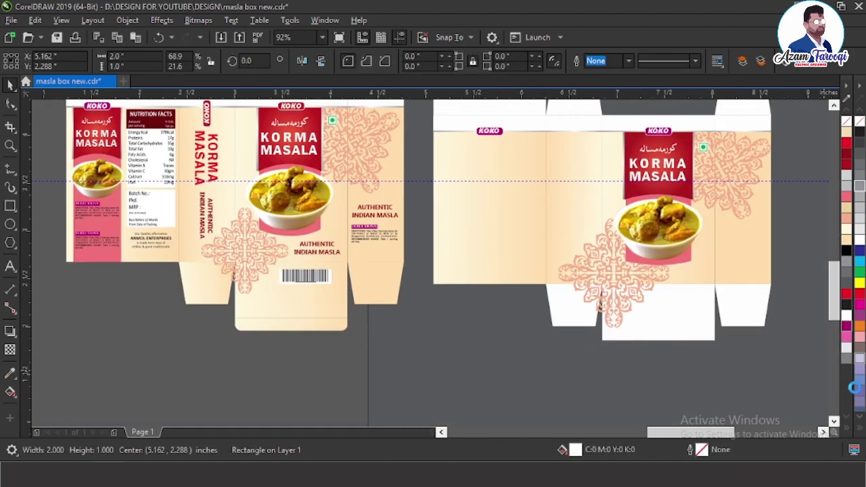
scroll(775, 359, "up", 2)
key("ctrl+shift+a")
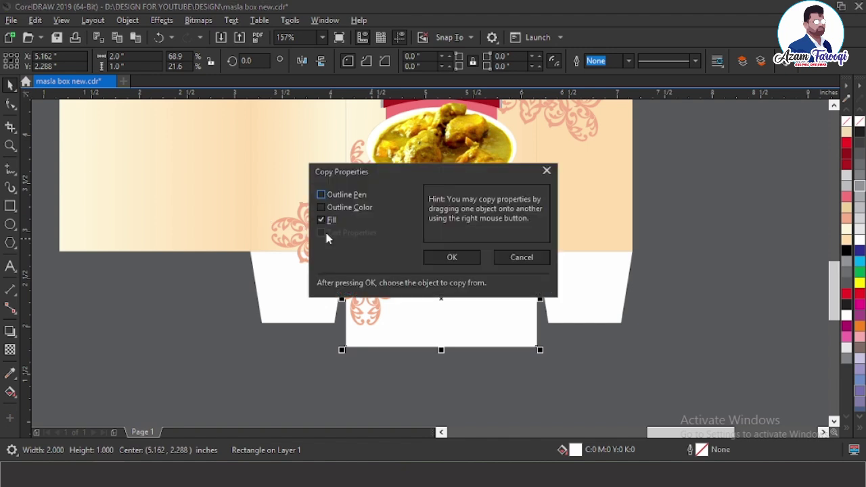
left_click(429, 261)
left_click(519, 233)
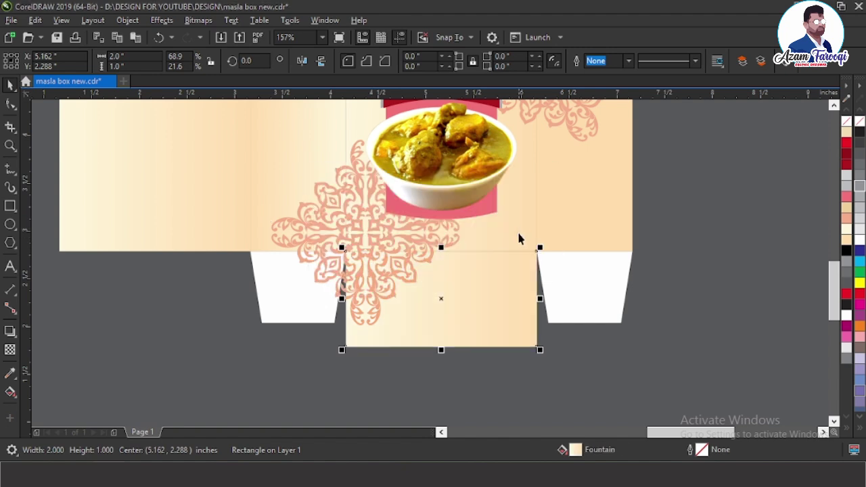
Ungroup the two white lower dust flaps and fill the right one with the light peach colour of the panel above.
left_click(293, 289)
key("ctrl+shift+a")
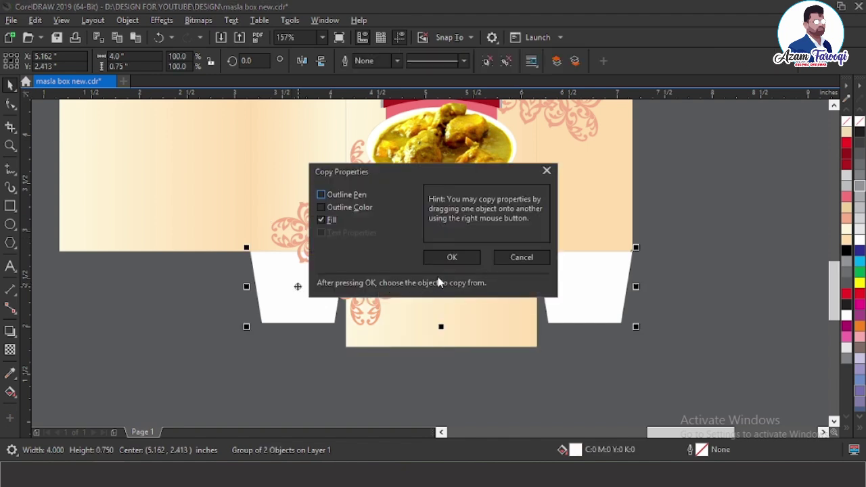
left_click(450, 258)
left_click(507, 62)
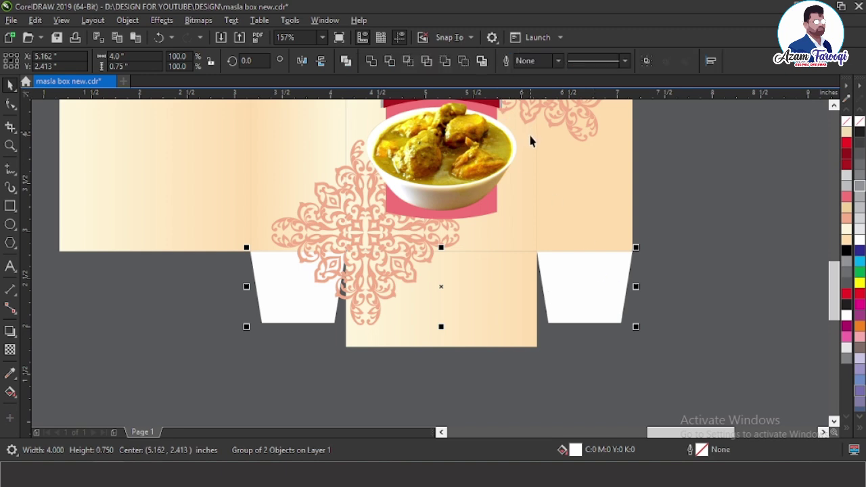
left_click(585, 282)
left_click(847, 239)
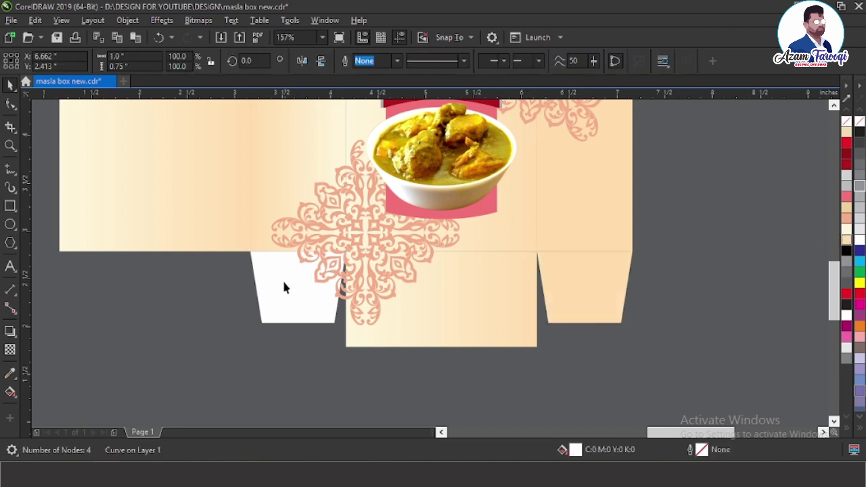
Copy the narrow side panel's gradient fill to the white dust flap below it and mirror the flap horizontally.
left_click(282, 278)
key("ctrl+shift+a")
left_click(455, 256)
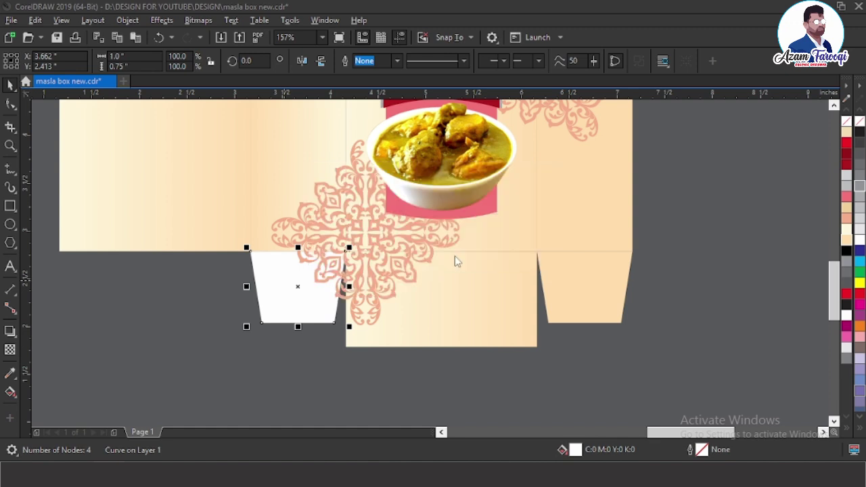
left_click(285, 156)
left_click(229, 221)
left_click(514, 385)
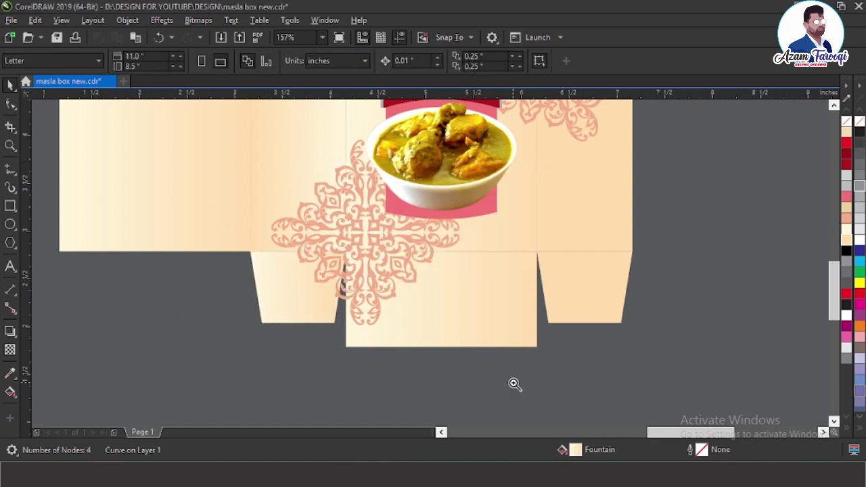
scroll(329, 288, "up", 2)
left_click(324, 286)
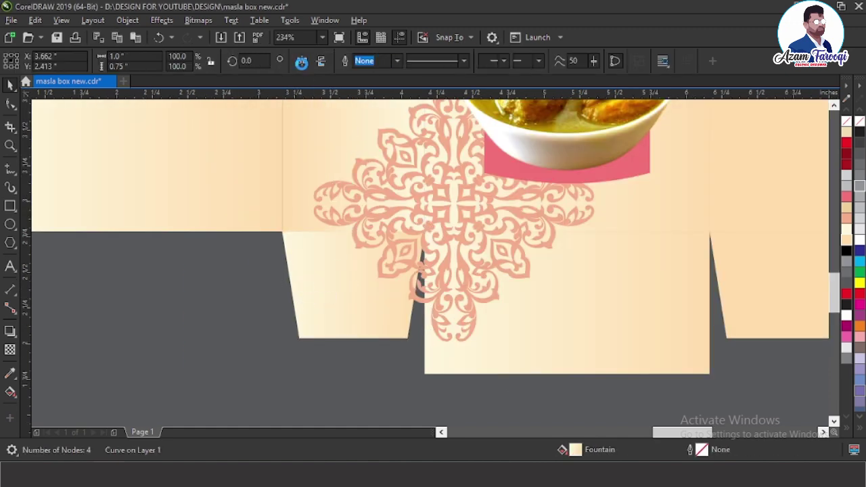
key("Escape")
key("F4")
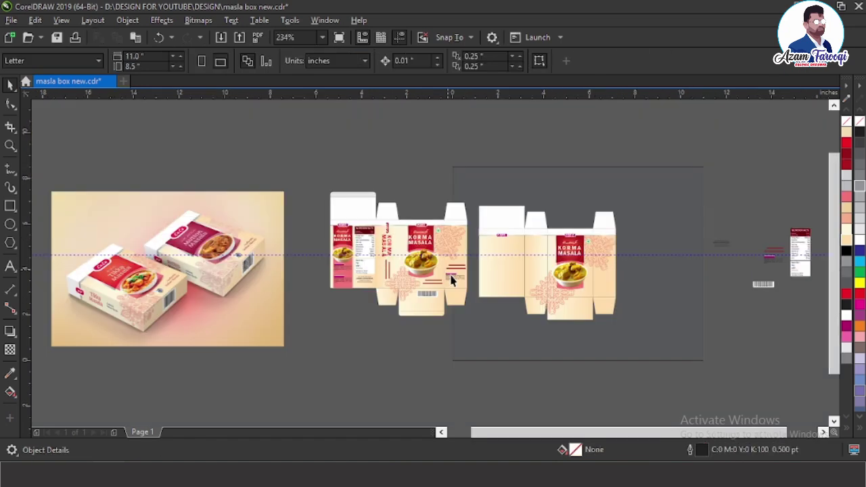
Move the AUTHENTIC INDIAN MASLA text from outside the page onto the front panel near the bowl.
key("F2")
left_click_drag(426, 227, 664, 331)
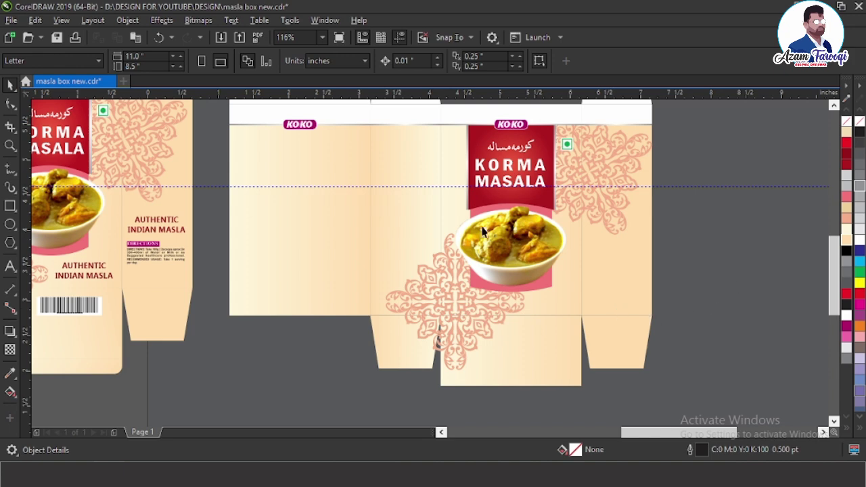
scroll(464, 255, "down", 3)
scroll(816, 284, "up", 3)
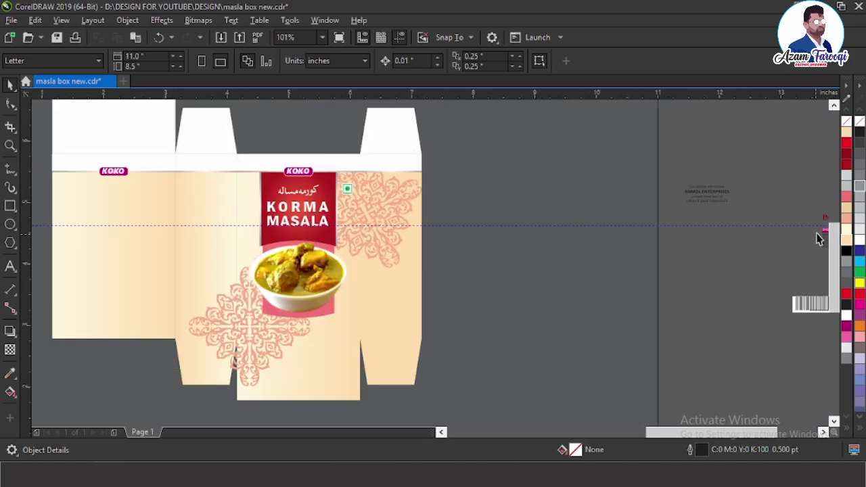
scroll(793, 219, "down", 4)
mouse_move(731, 205)
left_mouse_down()
mouse_move(518, 264)
mouse_move(477, 255)
left_mouse_up()
key("F2")
left_click_drag(418, 234, 540, 292)
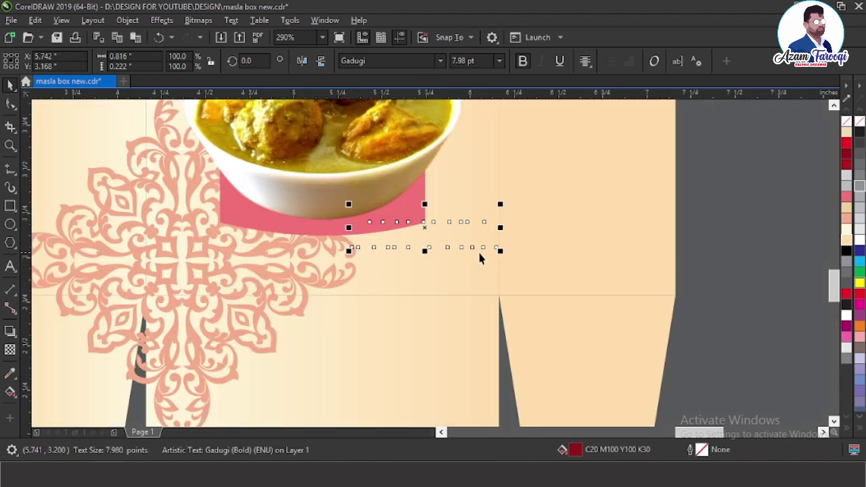
Undo the accidental shift of the bowl image and place the AUTHENTIC INDIAN MASLA text just below the pink shape.
left_click(441, 255)
key("ctrl+z")
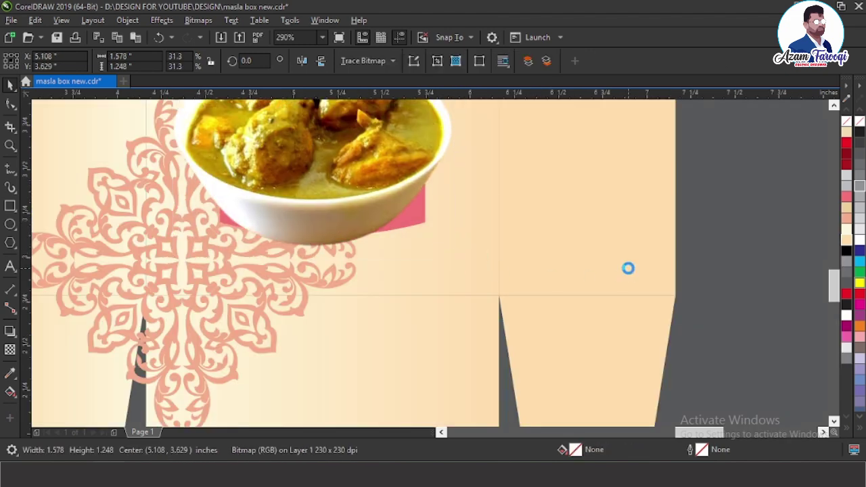
left_click_drag(287, 203, 580, 302)
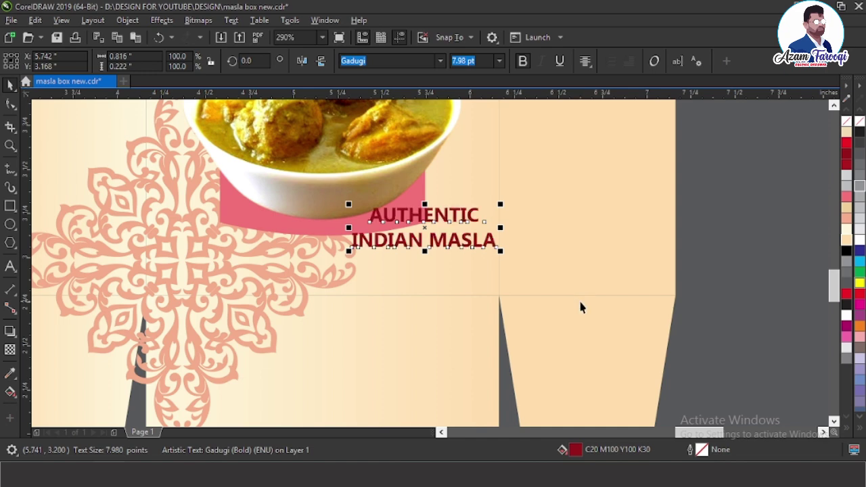
left_click_drag(433, 217, 420, 257)
Nudge the lower floral ornament left to X 4.177 in, clear of the text, and shift the AUTHENTIC INDIAN MASLA text slightly left.
left_click(286, 258)
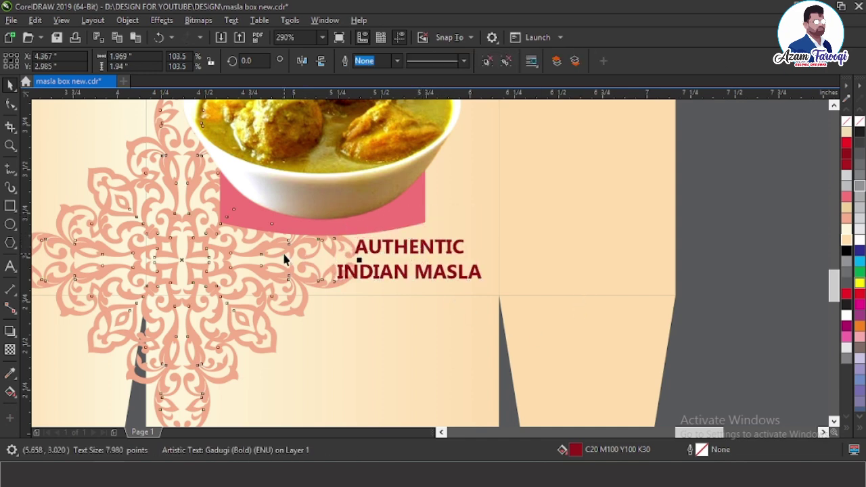
key("Left")
key("Left")
key("Left")
key("Left")
key("Left")
key("Left")
key("Left")
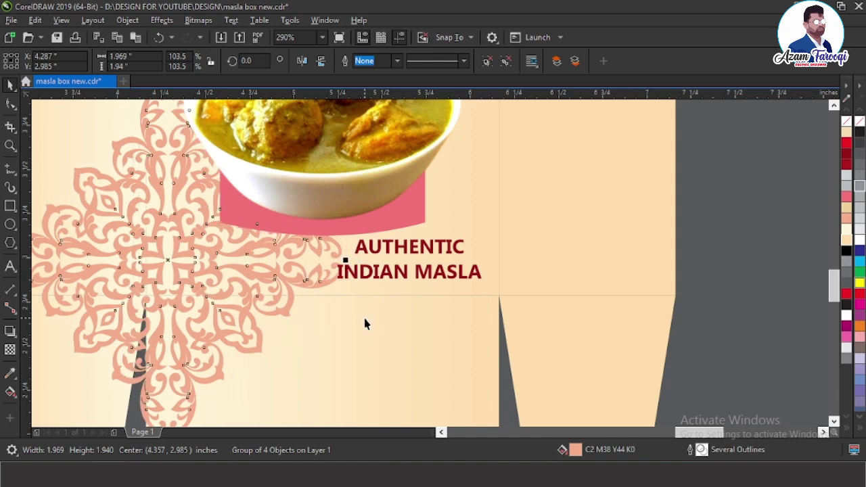
key("Left")
key("Left")
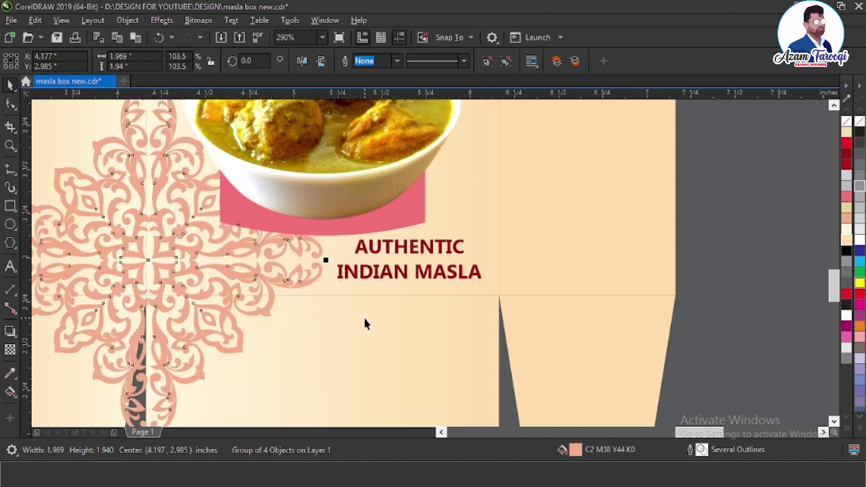
left_click(433, 277)
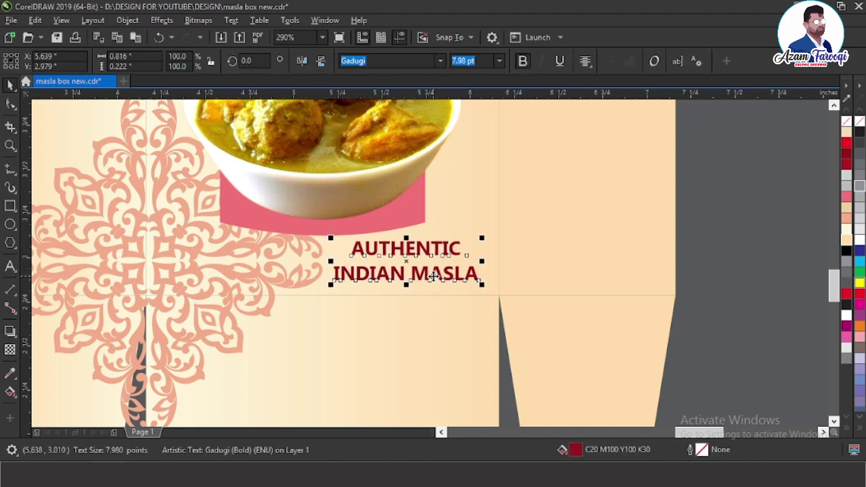
left_click(498, 304)
Nudge the front panel's KORMA MASALA title, bowl image and pink shape slightly upward together.
scroll(499, 304, "down", 2)
scroll(449, 264, "down", 2)
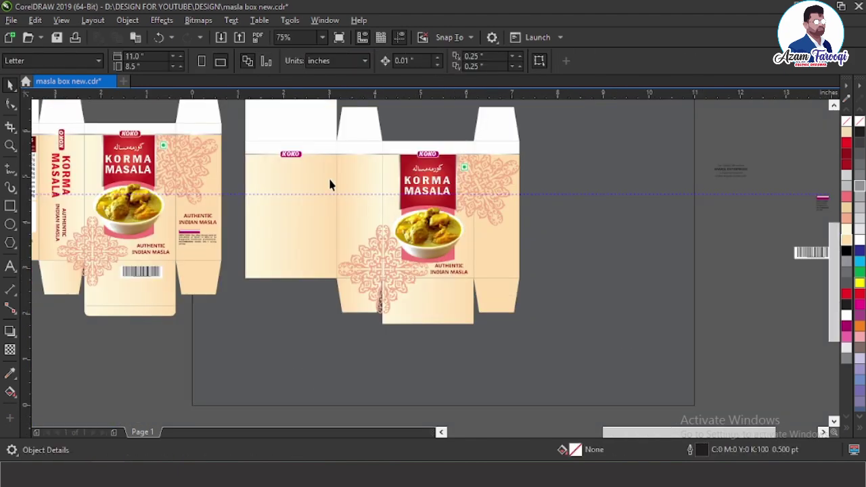
left_click_drag(505, 272, 544, 285)
left_click_drag(343, 151, 565, 389)
key("Up")
key("Up")
key("Up")
key("Up")
key("Up")
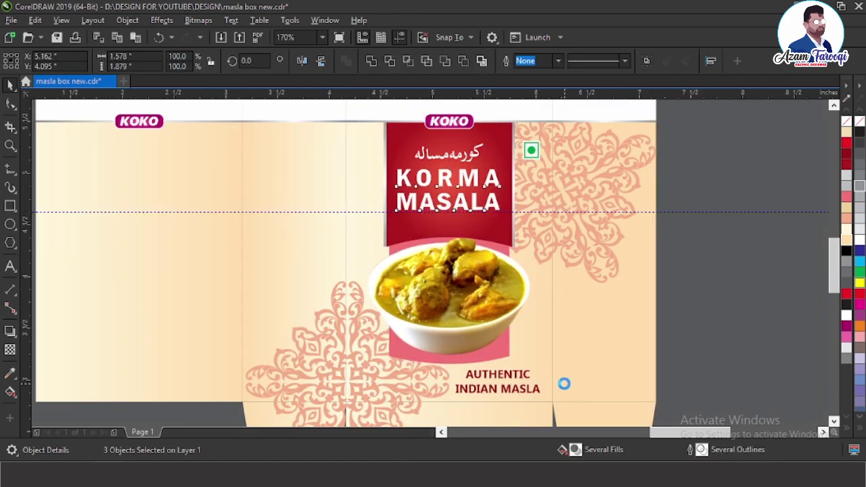
key("Escape")
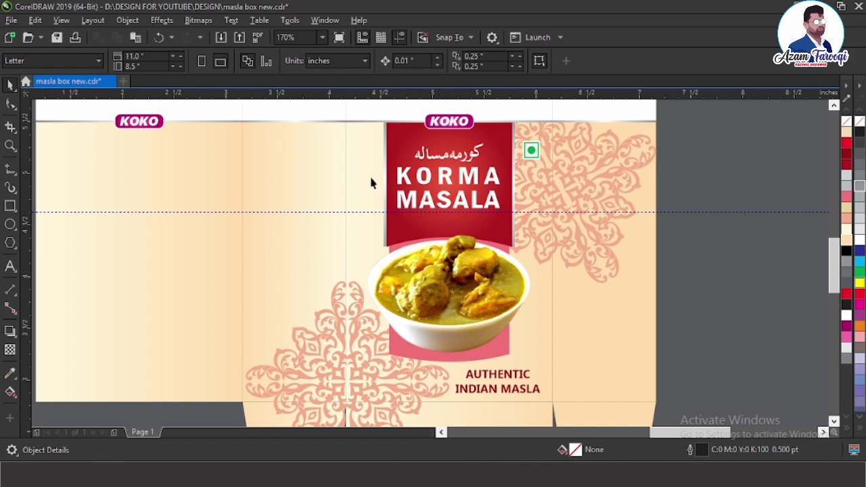
Nudge the red title panel and its silver backing upward together to Y 5.003 in.
scroll(529, 275, "up", 2)
left_click(504, 271)
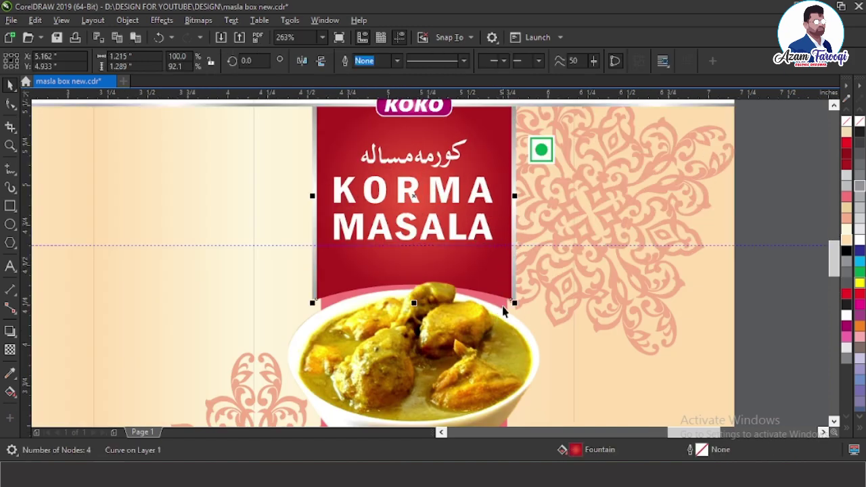
left_click(504, 304, "shift")
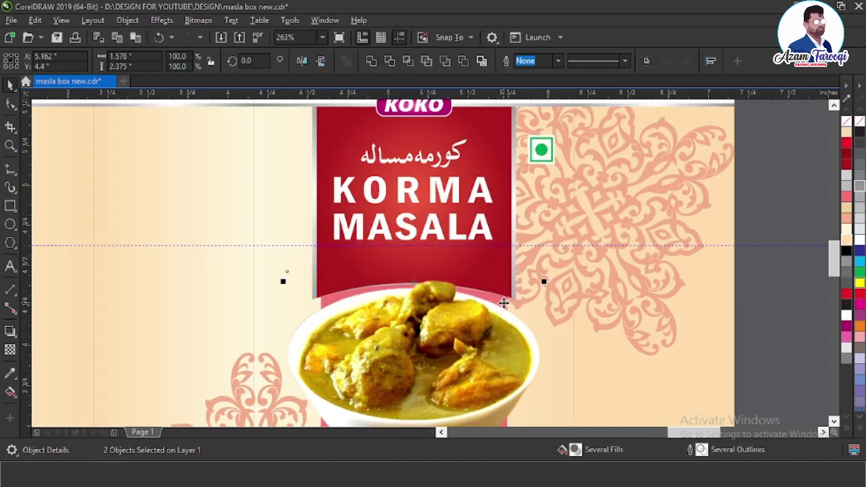
left_click(315, 294)
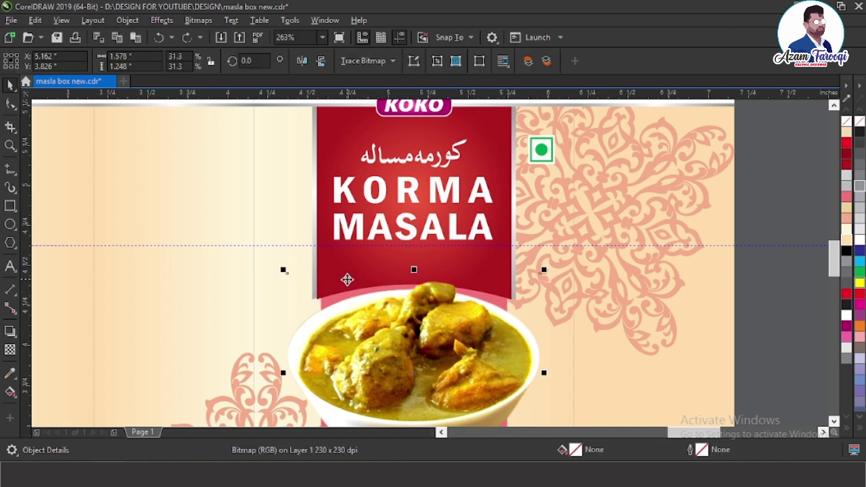
key("Escape")
left_click(313, 167)
left_click(339, 149, "shift")
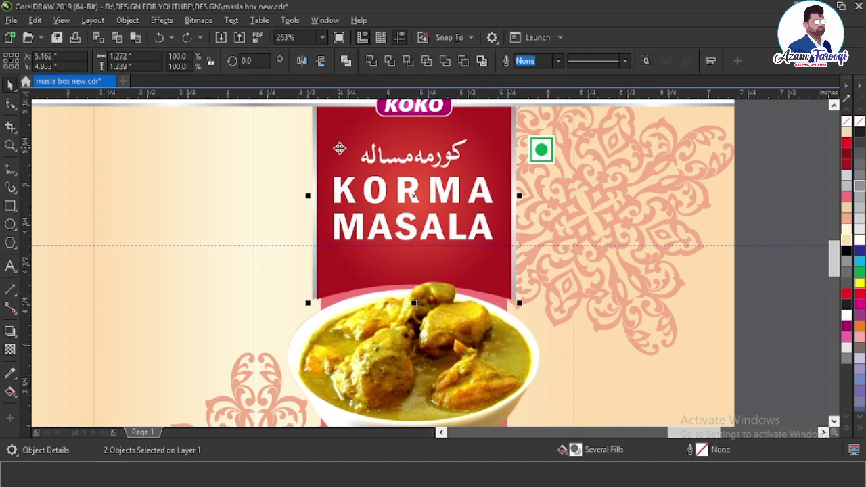
key("Up")
key("Up")
key("Up")
key("Up")
key("Up")
key("Up")
key("Up")
key("Up")
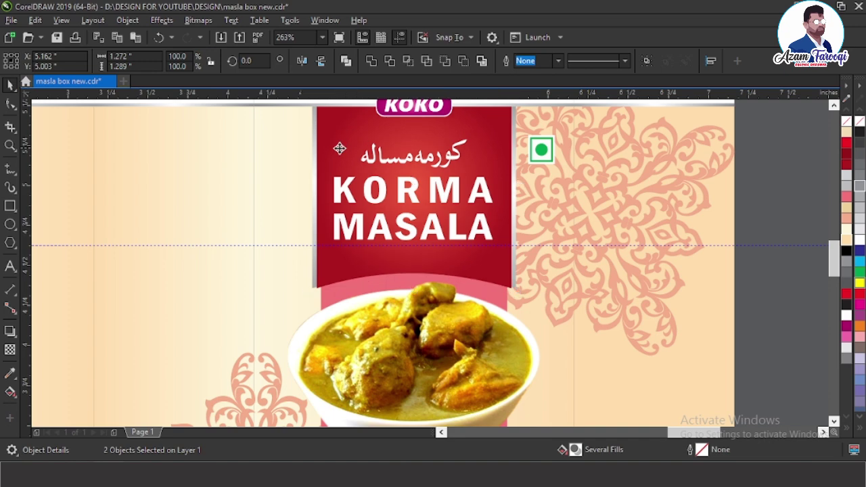
key("Escape")
scroll(513, 151, "down", 1)
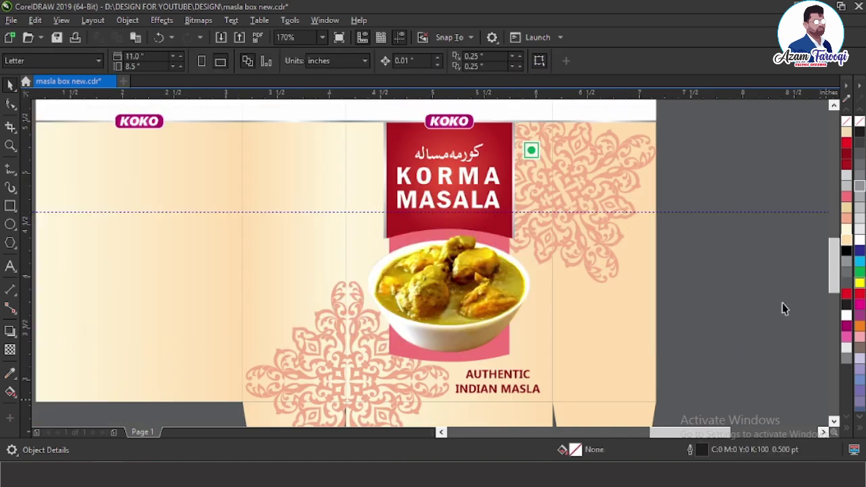
Nudge the Urdu title and the KORMA MASALA title slightly upward together to Y 5.007 in.
scroll(494, 140, "up", 5)
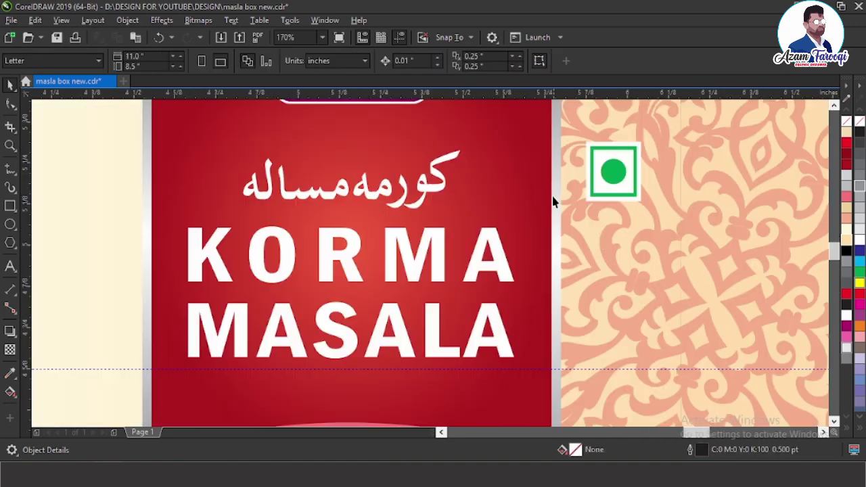
left_click(425, 194)
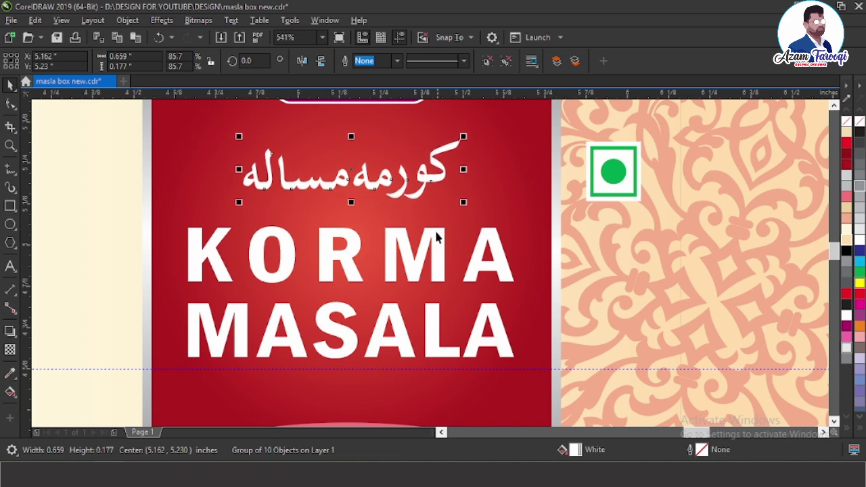
left_click(438, 234, "shift")
key("Up")
key("Up")
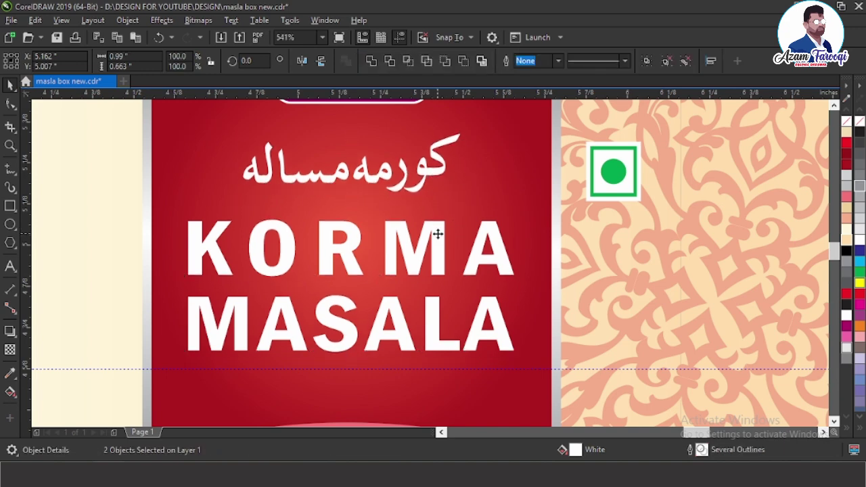
key("Escape")
key("F4")
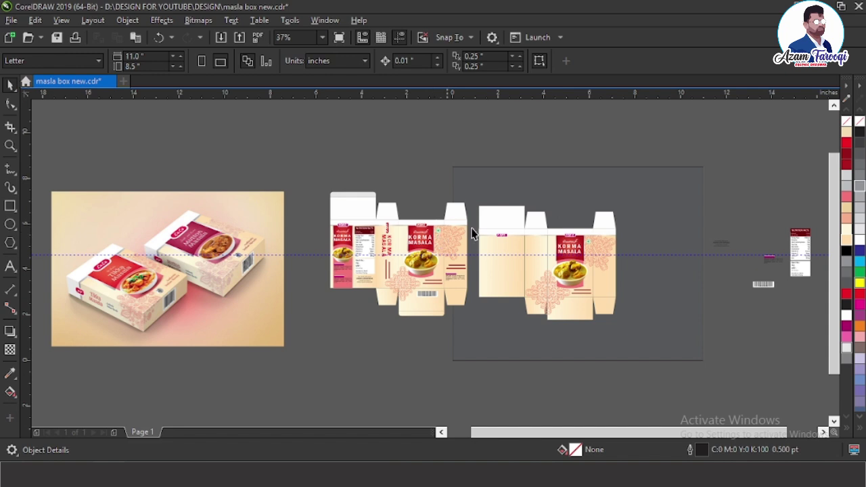
Nudge the AUTHENTIC INDIAN MASLA text slightly up to Y 2.989 in and the bowl image slightly down to Y 3.816 in.
left_click_drag(510, 221, 673, 333)
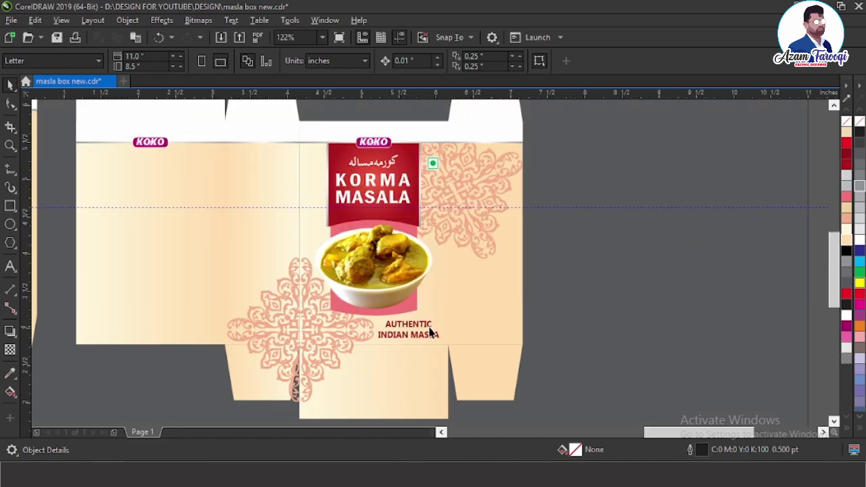
left_click(424, 326)
key("Up")
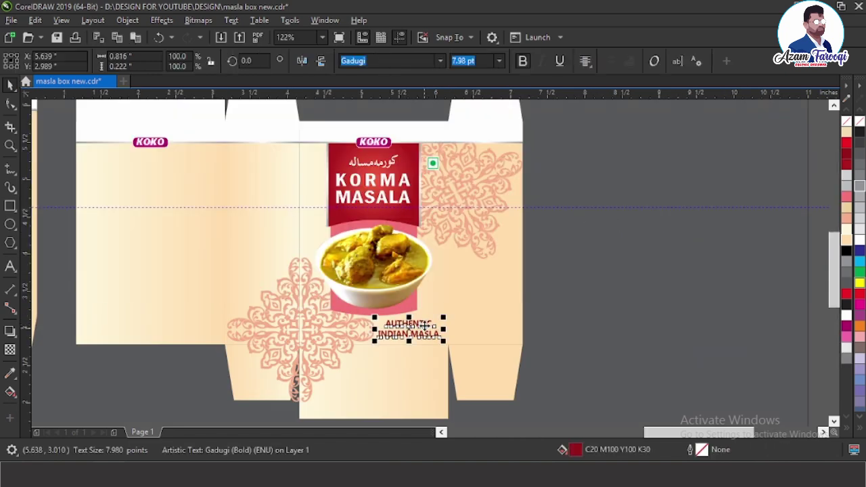
key("Escape")
left_click(398, 300)
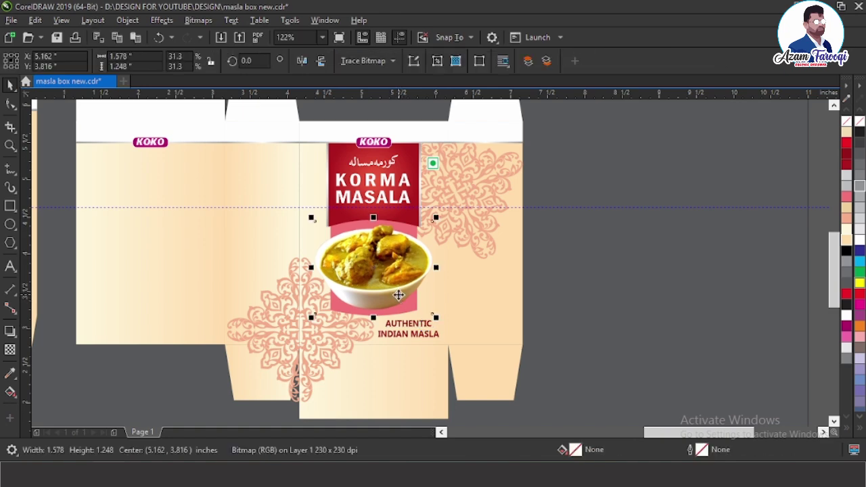
key("Escape")
left_click(409, 297)
key("Escape")
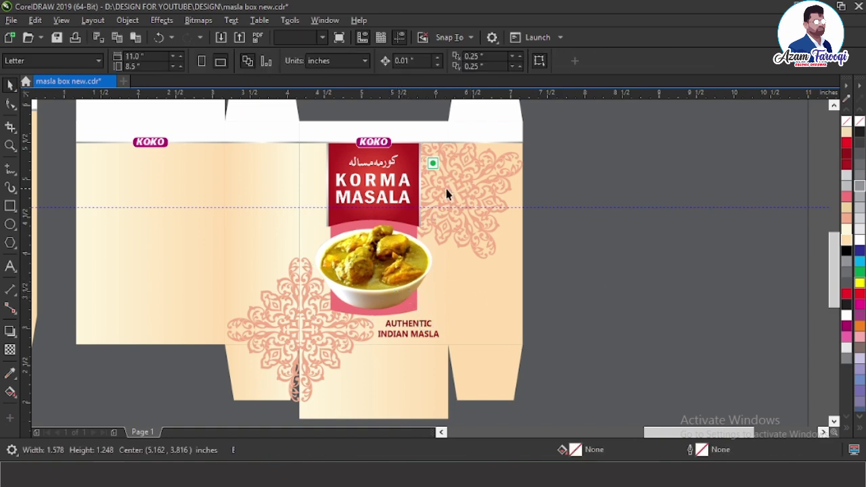
Move the barcode from outside the page onto the front panel's bottom flap, at about X 5.5 in, Y 2.41 in.
scroll(304, 243, "down", 3)
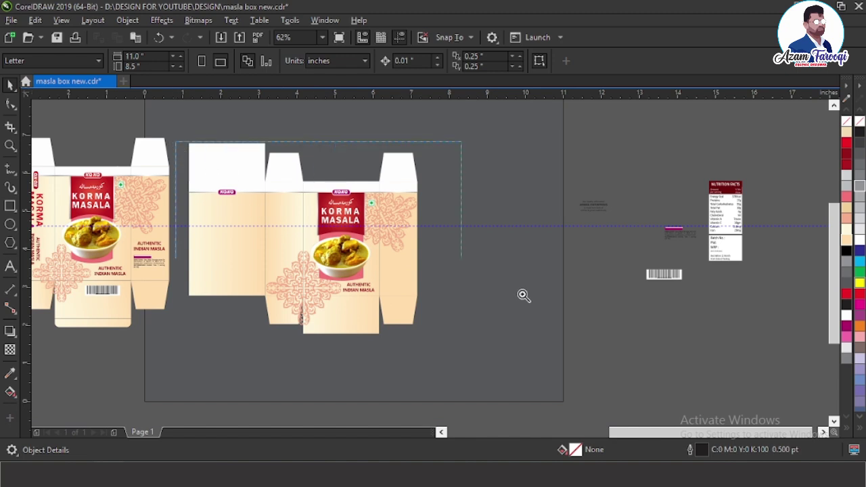
scroll(542, 329, "up", 1)
left_click_drag(714, 308, 290, 346)
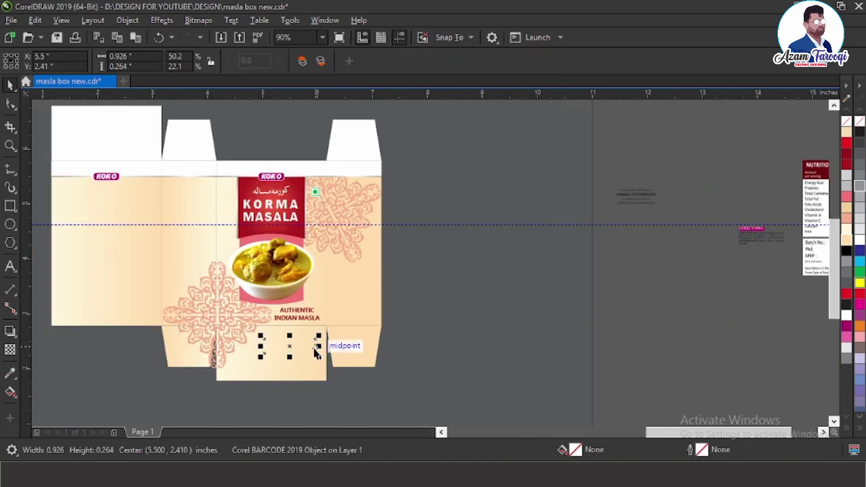
key("Escape")
Divide the front panel's bottom flap into a 0.822 in high upper part and a 0.178 in high strip along its lower edge.
left_click_drag(130, 296, 416, 429)
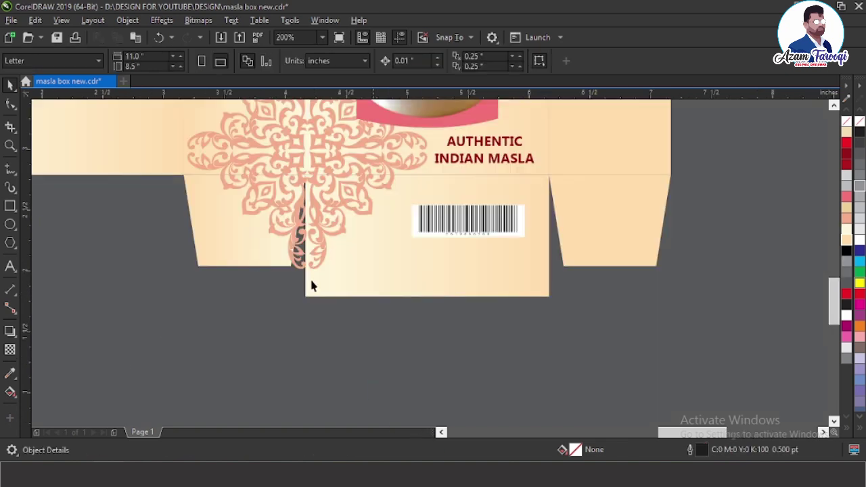
left_click(386, 279)
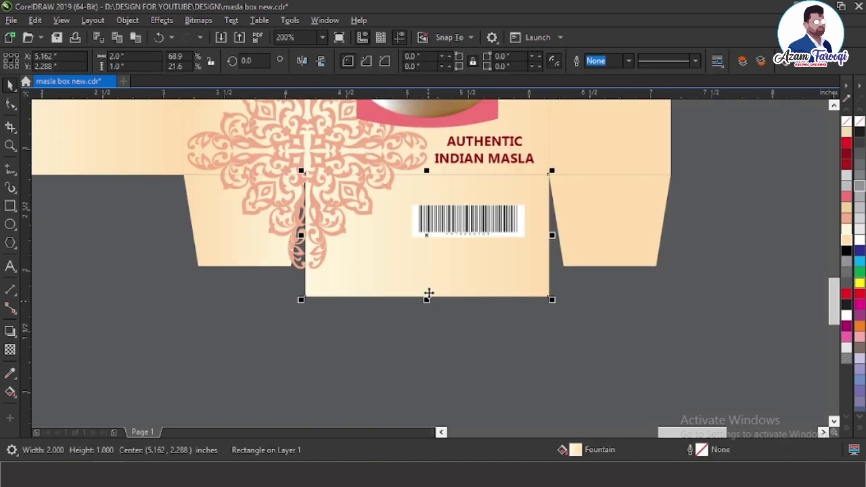
left_click_drag(427, 172, 408, 277)
key("ctrl+z")
left_click_drag(426, 171, 423, 255)
key("ctrl+z")
scroll(469, 263, "up", 3)
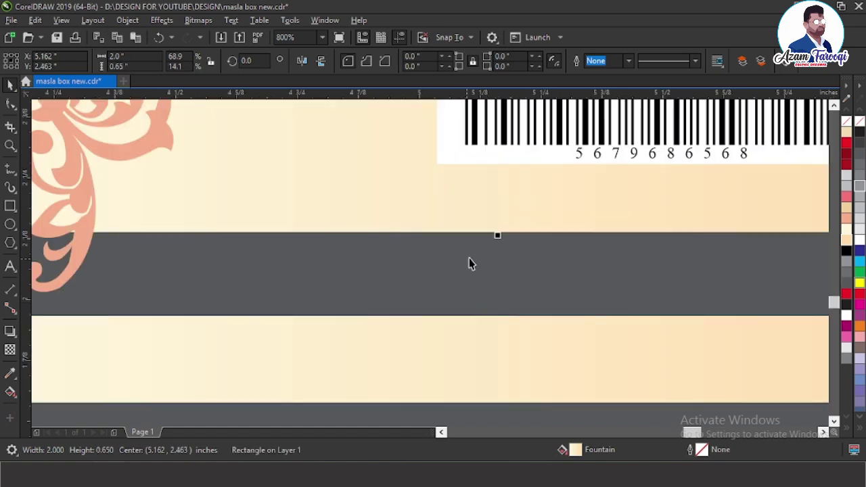
left_click_drag(498, 238, 488, 316)
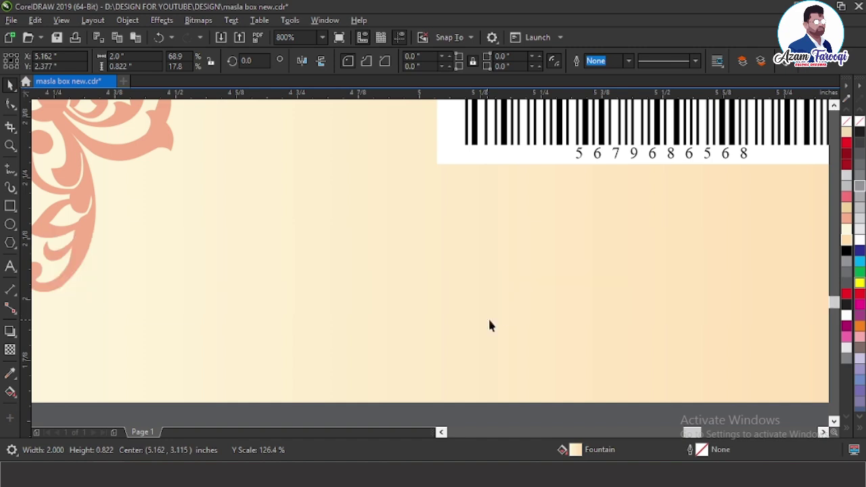
scroll(393, 307, "down", 1)
key("Escape")
scroll(409, 324, "down", 1)
Fill the narrow strip below the barcode with the tan colour #EDD09A.
key("F2")
left_click_drag(228, 251, 683, 354)
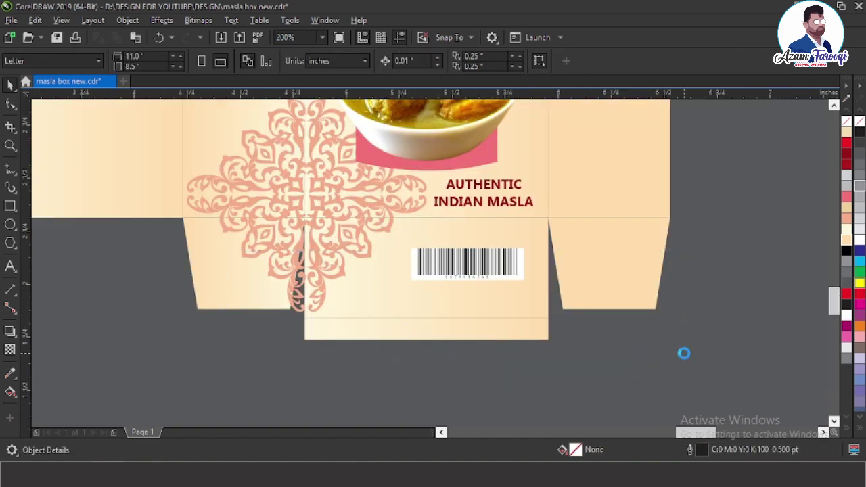
left_click(531, 316)
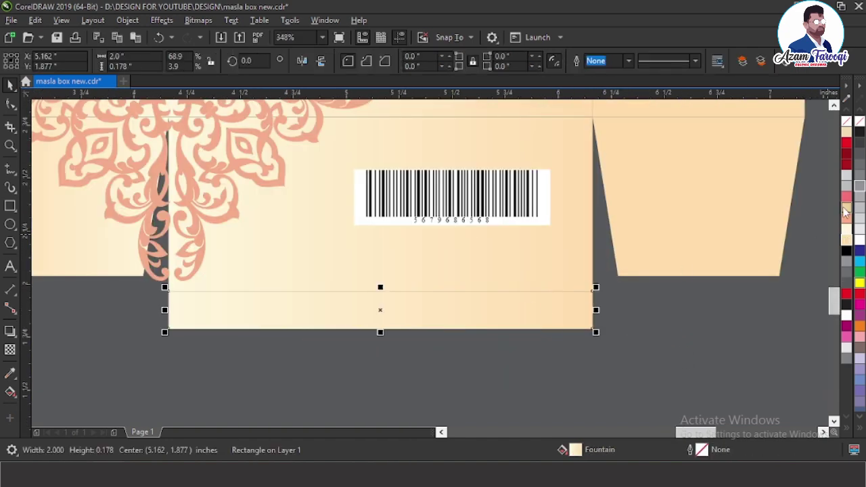
left_click(846, 209)
Round the two lower corners of the tan strip to 0.089 in.
left_click(9, 106)
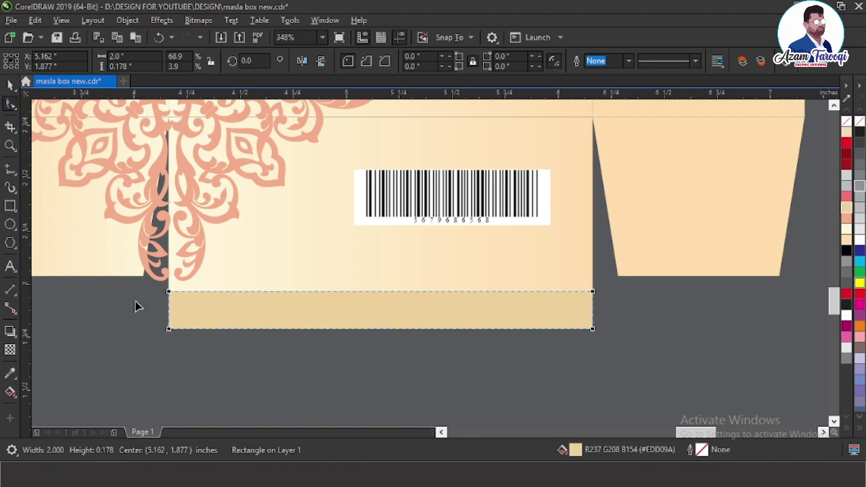
left_click_drag(174, 332, 198, 340)
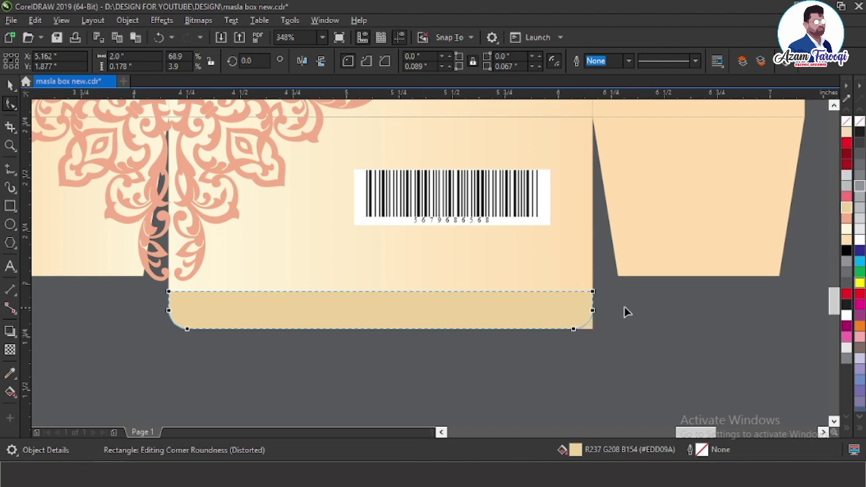
left_click_drag(625, 307, 630, 299)
key("space")
left_click(575, 362)
key("F4")
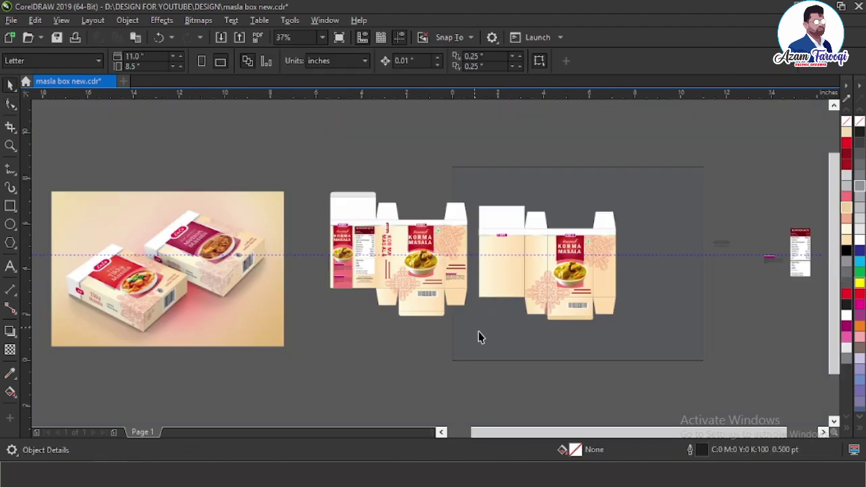
Place a copy of the tan strip along the upper edge of the back panel's large white flap and mirror it vertically.
left_click_drag(357, 168, 658, 344)
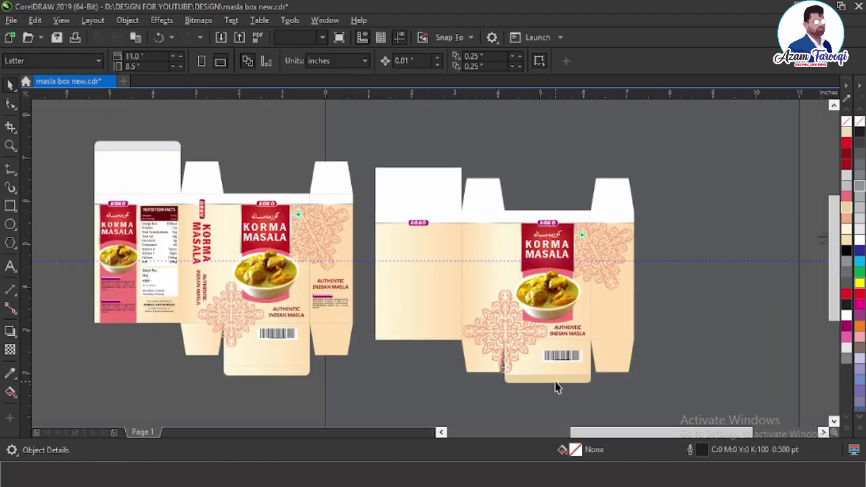
left_click(556, 384)
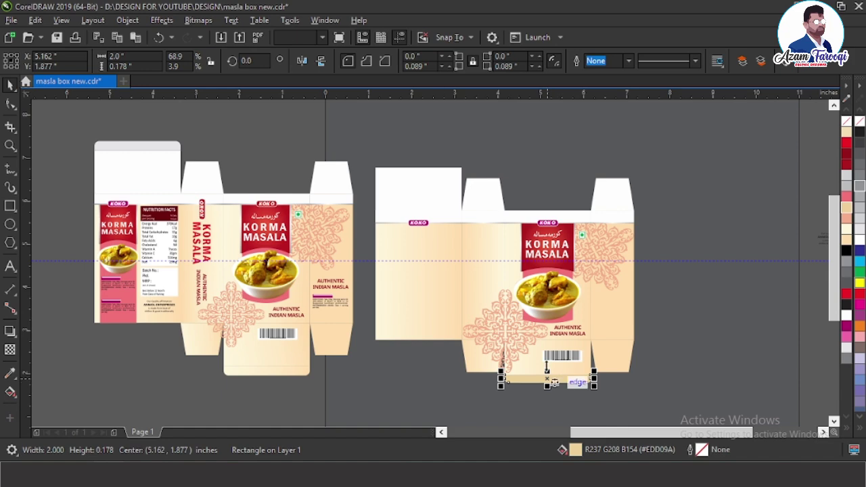
left_click(418, 188, "shift")
key("c")
key("t")
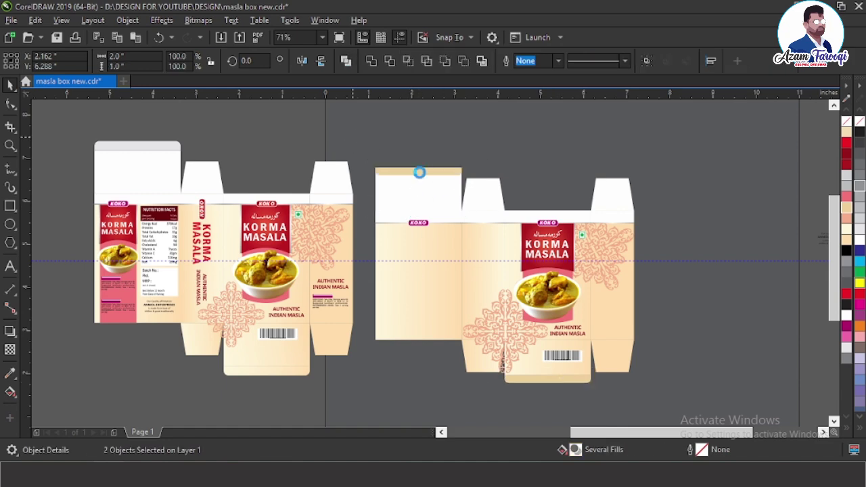
left_click(417, 172)
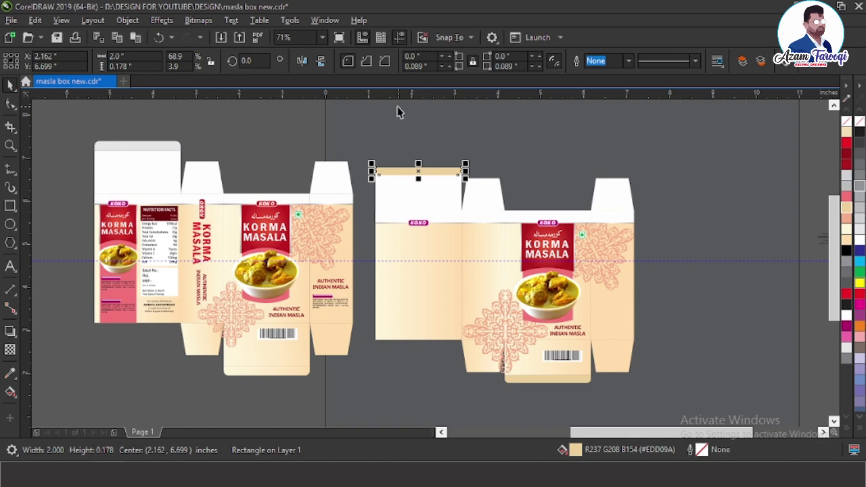
left_click(324, 60)
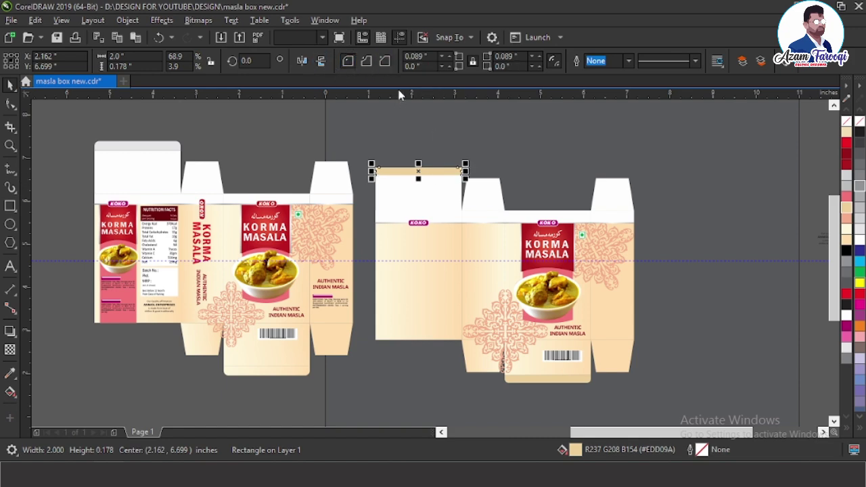
Fill the copied strip white and shorten the large white flap below it to 0.822 in high.
left_click(858, 247)
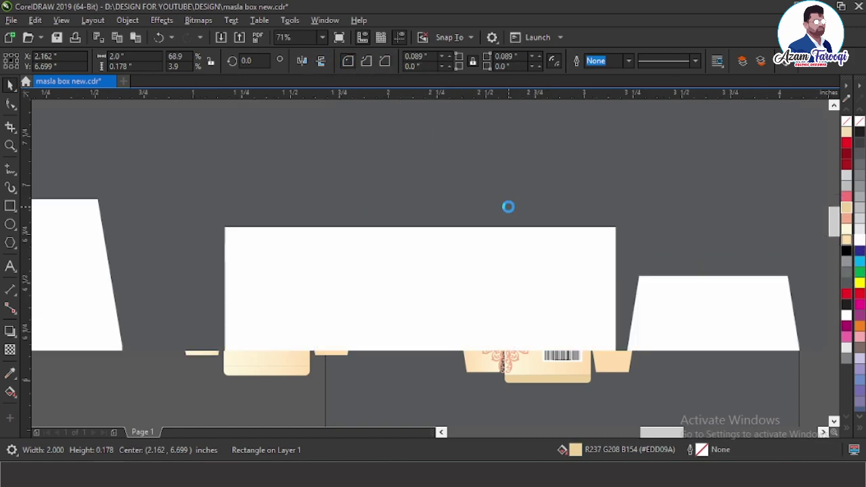
scroll(508, 205, "up", 4)
left_click_drag(420, 224, 419, 261)
left_click(273, 183)
scroll(276, 183, "down", 6)
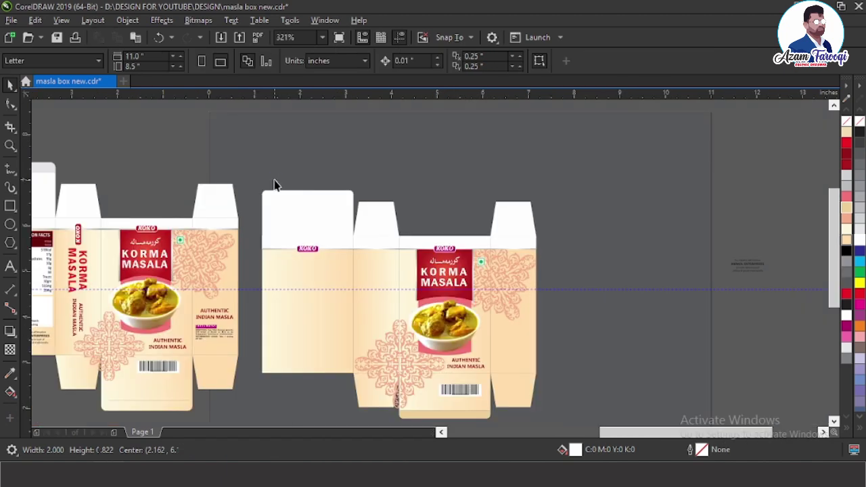
Save the document and ungroup the white header strip above the front panel.
scroll(458, 319, "up", 2)
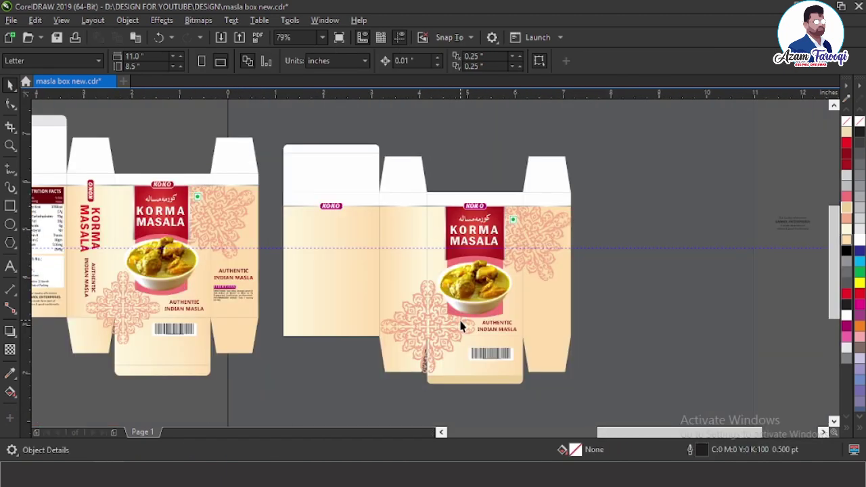
key("ctrl+s")
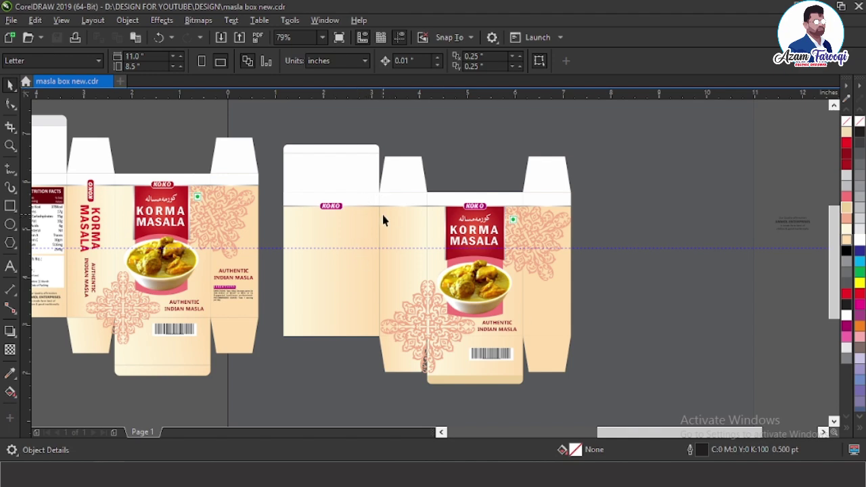
left_click(481, 211)
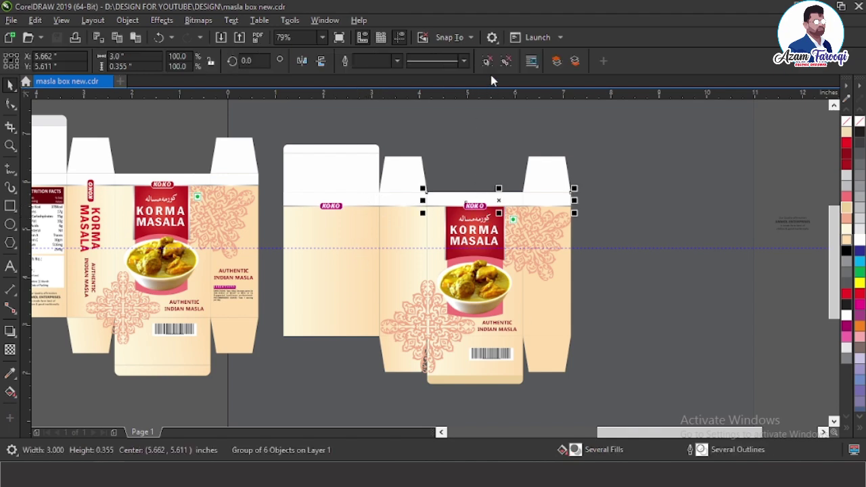
left_click(486, 62)
Place a copy of the front KOKO logo rotated 90 degrees at the upper edge of the narrow side panel, centred on it.
left_click(478, 207)
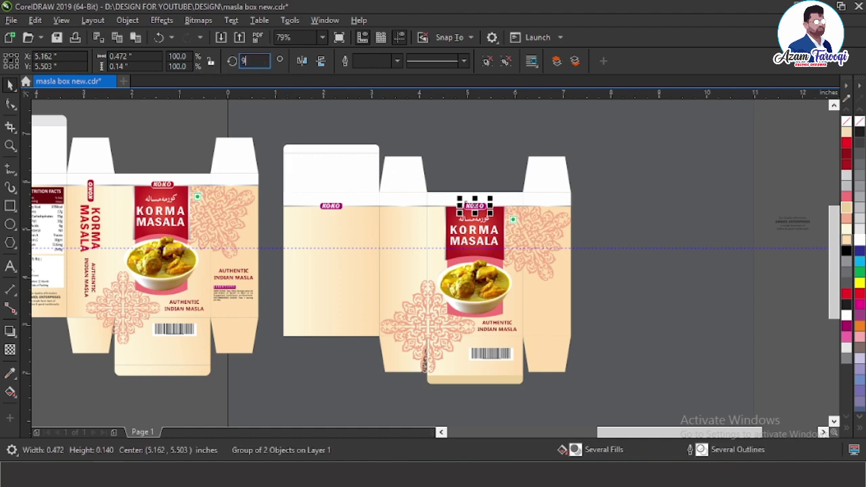
key("Return")
key("F2")
left_click_drag(306, 178, 337, 268)
left_click(409, 271, "shift")
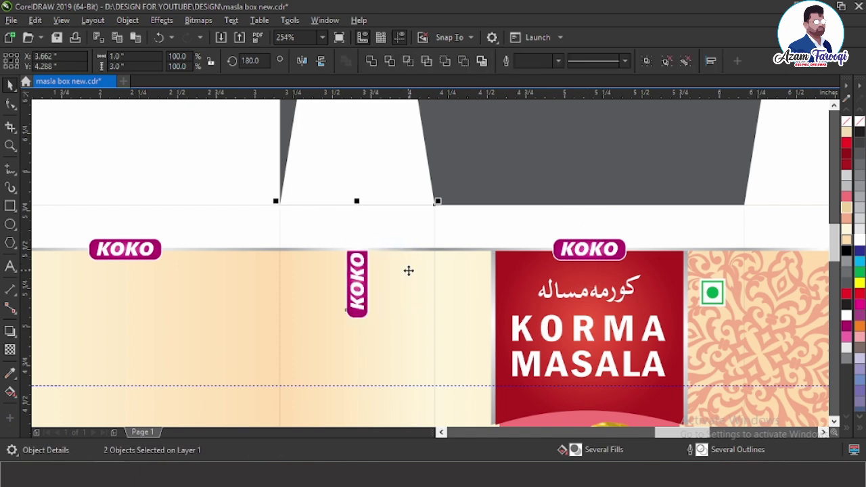
left_click(362, 280)
key("Escape")
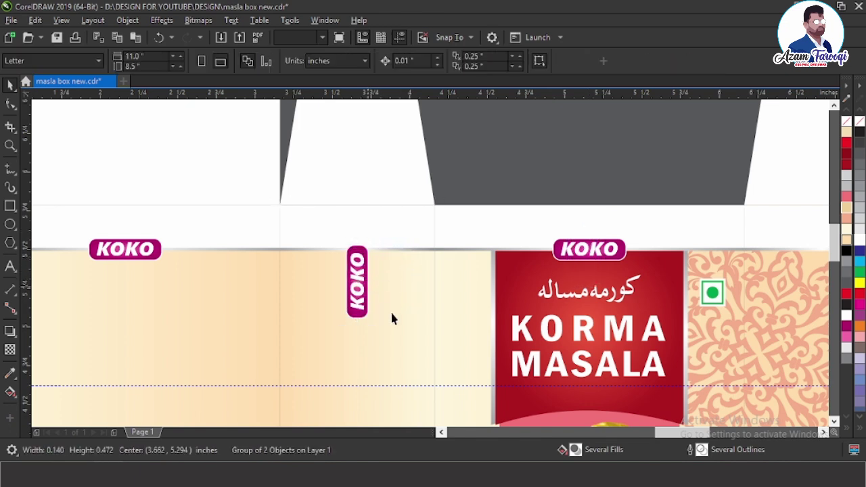
Move the KORMA MASALA text from the front label onto the narrow side panel and rotate it 90 degrees.
left_click(520, 333)
left_click_drag(521, 336, 301, 366)
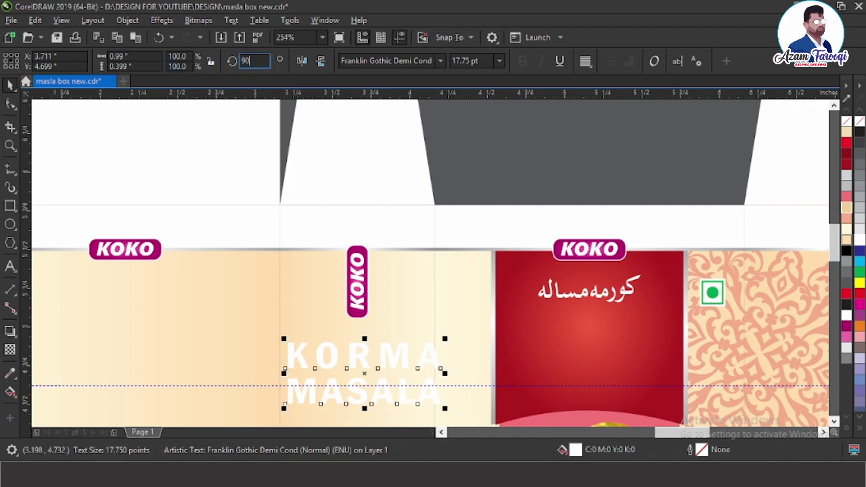
type("90")
key("Return")
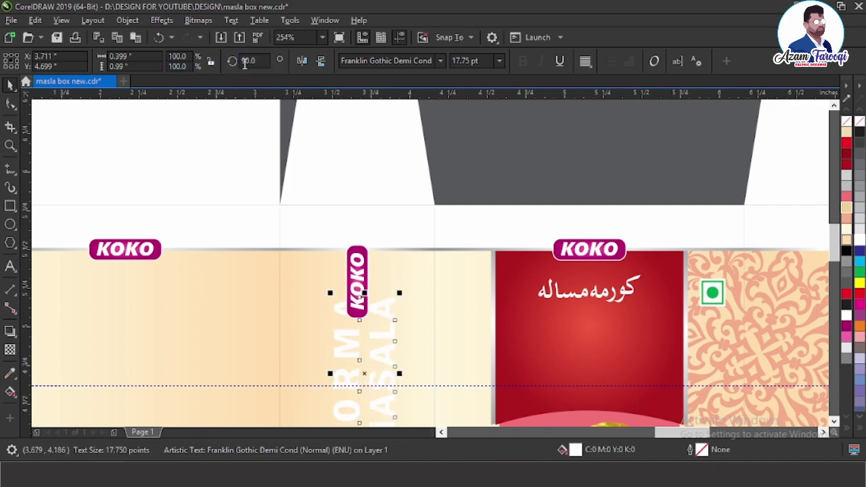
type("180")
key("Return")
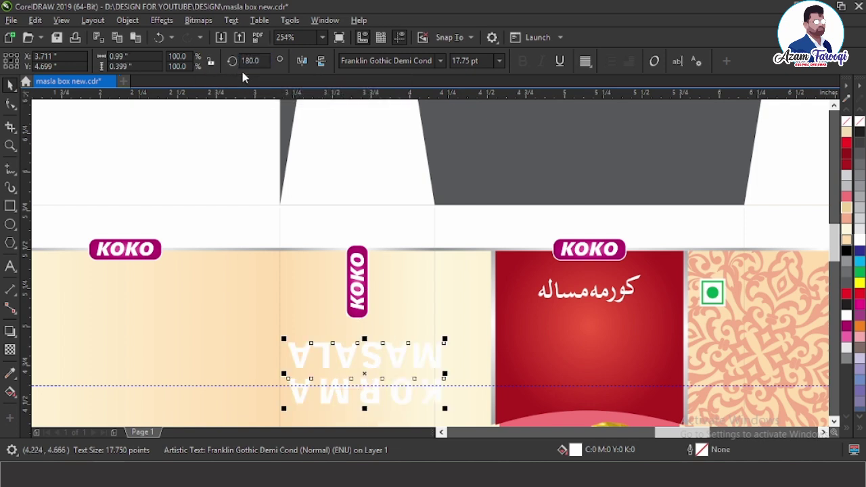
key("ctrl+z")
Mirror the side panel's KORMA MASALA text horizontally and vertically, and fill it with dark red C15 M100 Y100 K20.
left_click(301, 61)
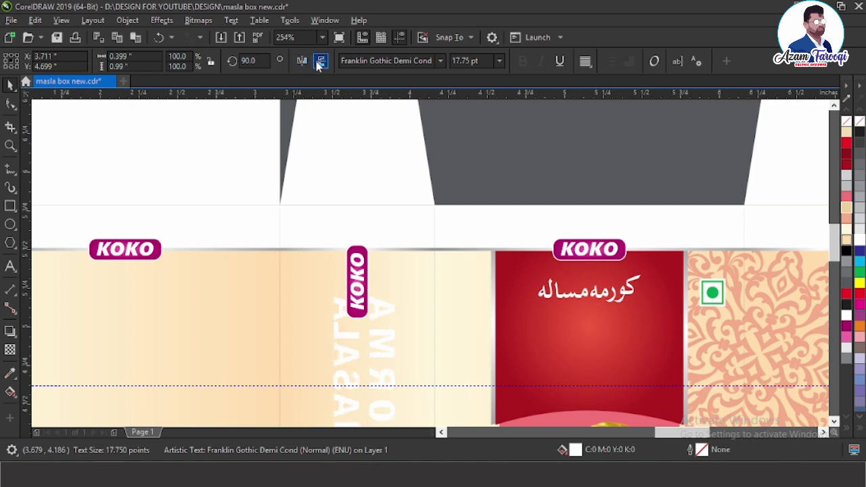
left_click(321, 61)
left_click(845, 162)
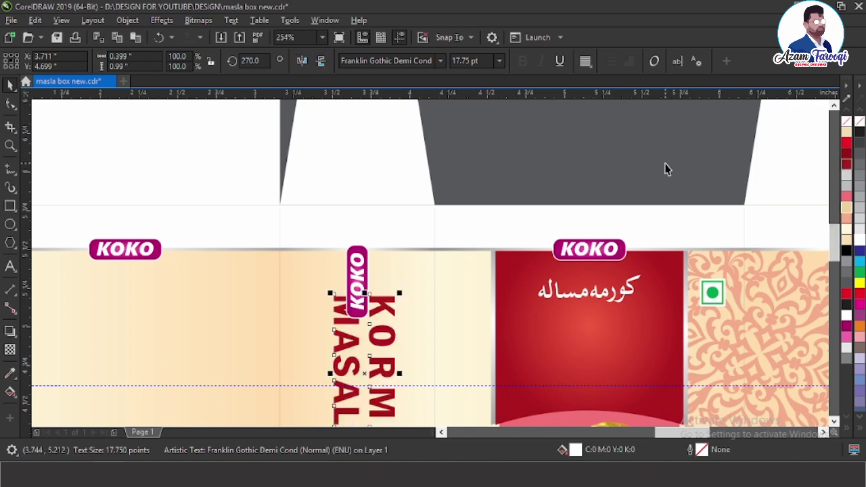
Nudge the vertical KORMA MASALA text down until it clears the KOKO logo on the side panel.
key("Down")
key("Down")
key("Down")
key("Down")
key("Down")
key("Down")
key("Down")
key("Down")
key("Down")
key("Down")
key("Down")
key("Down")
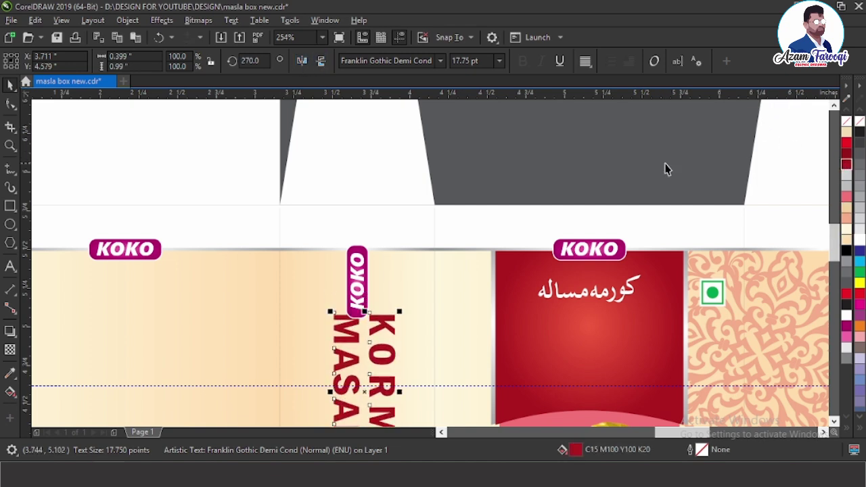
key("F4")
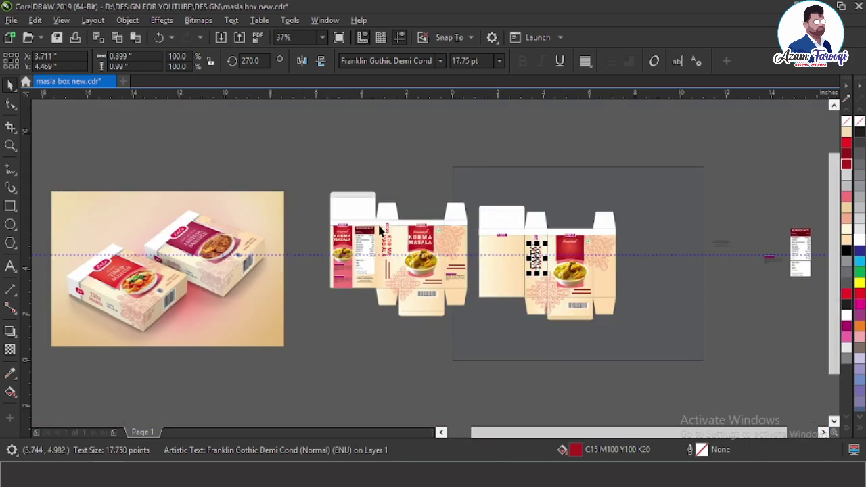
key("Escape")
Copy the AUTHENTIC INDIAN MASLA text from the front panel onto the side panel and rotate it 90 degrees.
key("F2")
left_click_drag(293, 176, 823, 310)
left_click(443, 333)
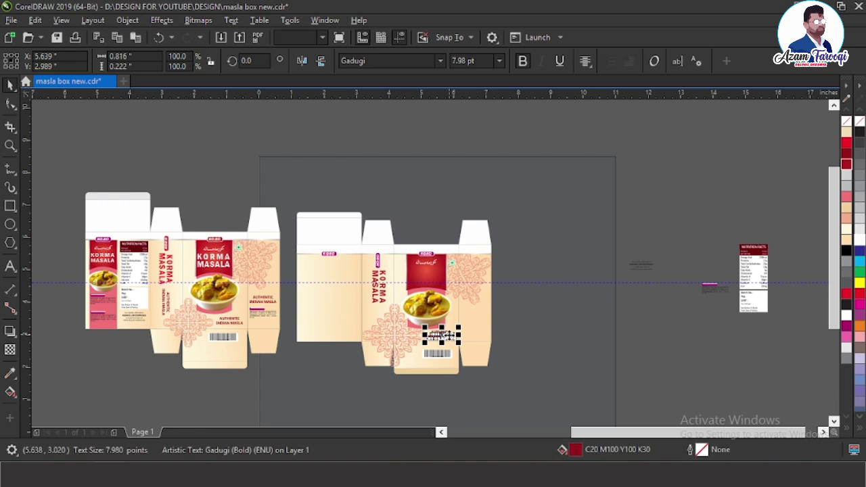
left_click_drag(442, 333, 383, 321)
scroll(383, 326, "up", 4)
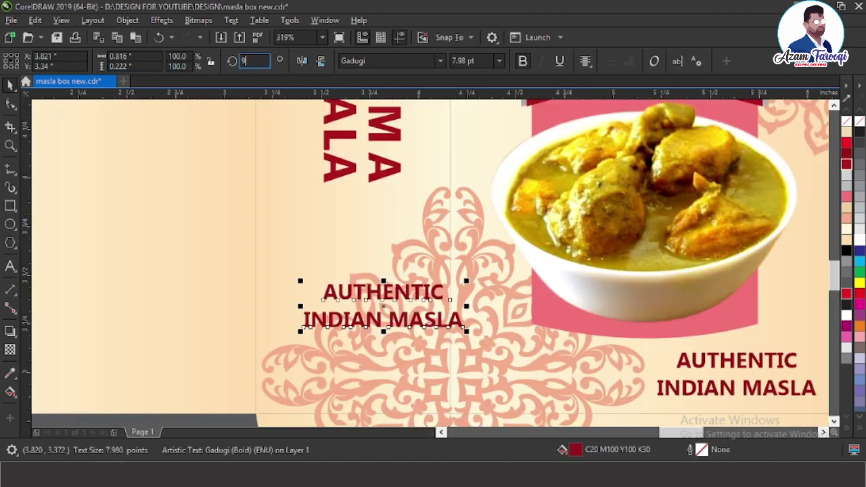
type("90")
key("Return")
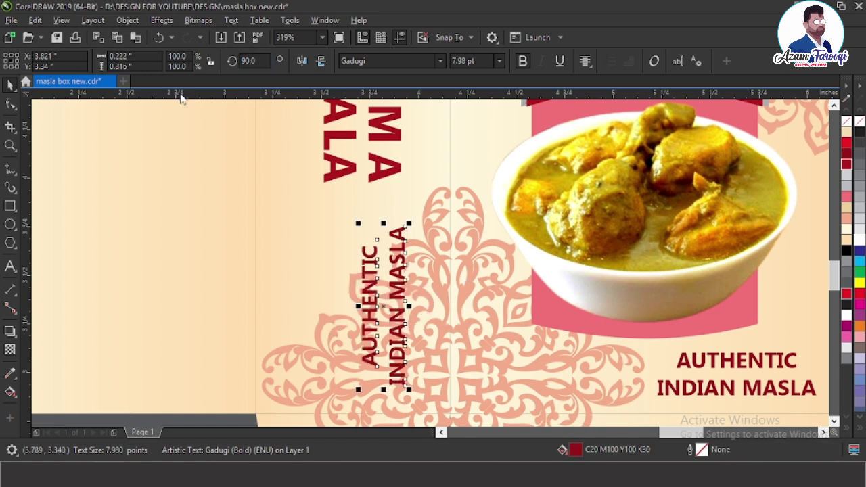
Mirror the copied AUTHENTIC INDIAN MASLA text both ways and align it directly below the vertical KORMA MASALA text.
left_click(302, 61)
left_click(321, 61)
left_click_drag(366, 251, 333, 222)
left_click(338, 178, "shift")
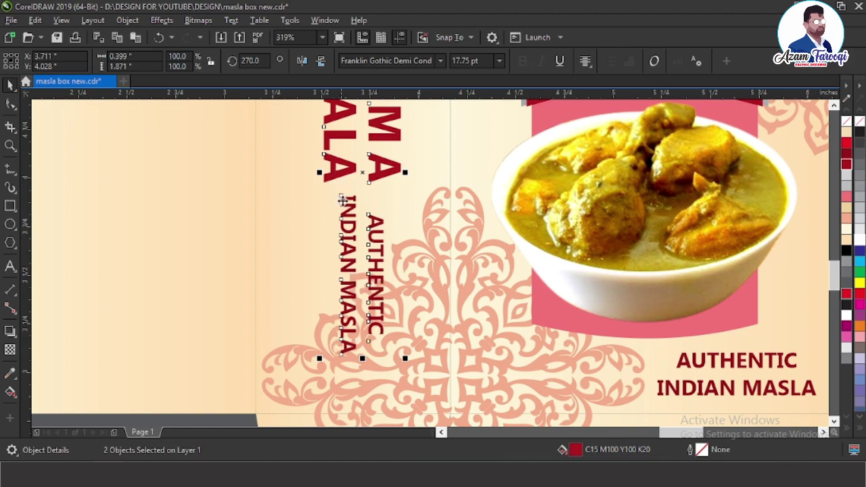
scroll(338, 215, "down", 4)
key("Escape")
Copy the vertical KORMA MASALA text onto the red front label and set the copy's rotation to 0 degrees.
key("F2")
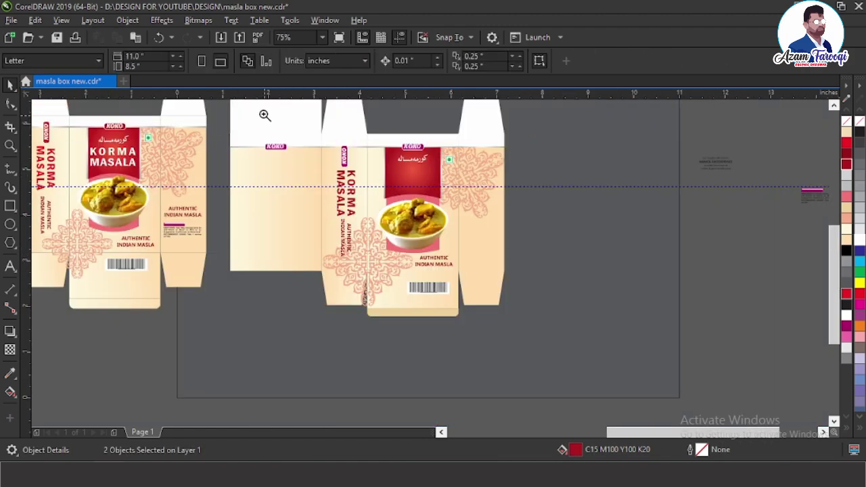
left_click_drag(265, 113, 420, 260)
left_click(444, 320)
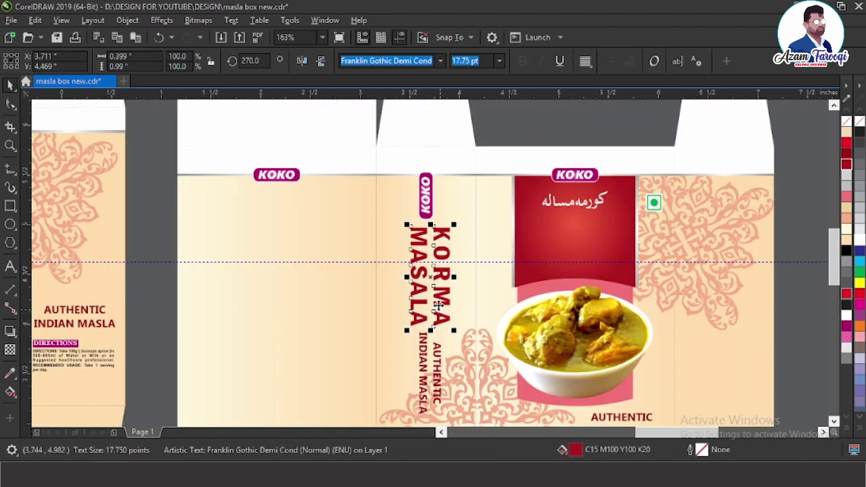
left_click_drag(435, 290, 587, 230)
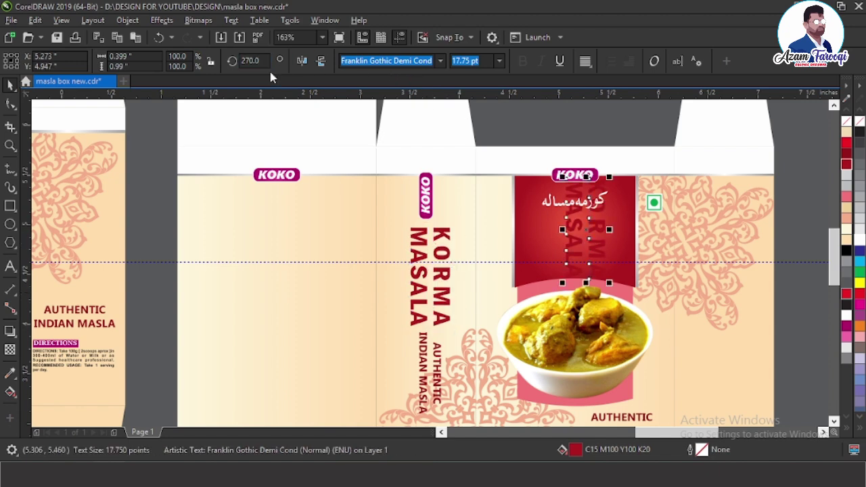
type("0")
key("Return")
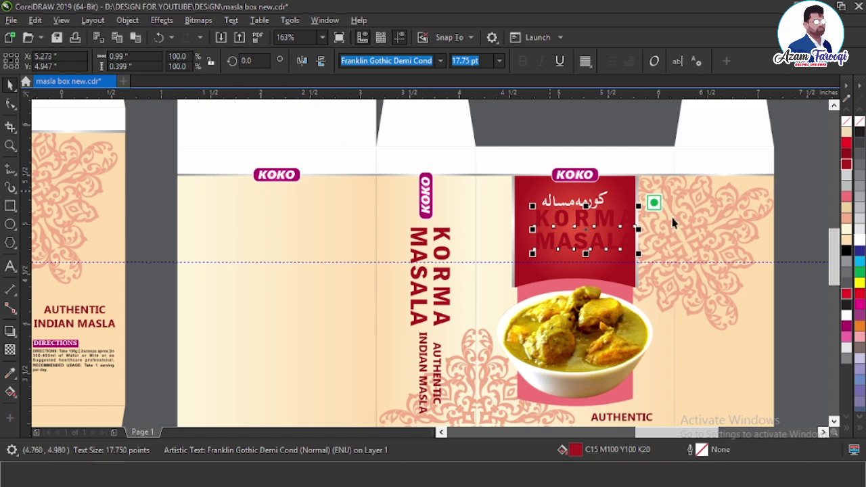
Fill the front KORMA MASALA title white and centre it horizontally on the red label.
left_click(861, 241)
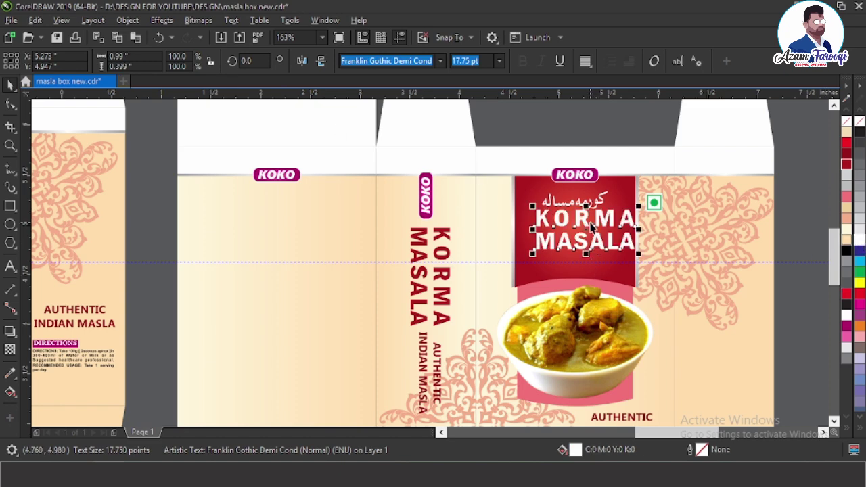
left_click(575, 268)
key("F2")
left_click_drag(504, 181, 683, 270)
key("Escape")
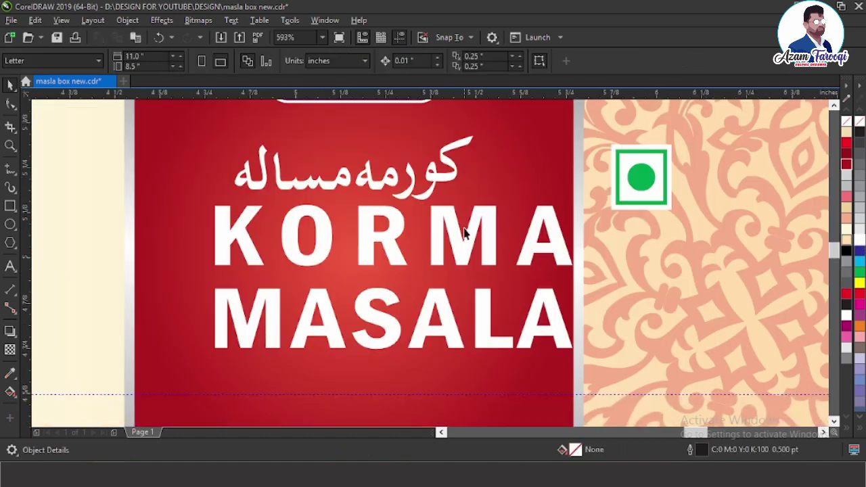
left_click(467, 228)
left_click(488, 225)
left_click(517, 181, "shift")
key("c")
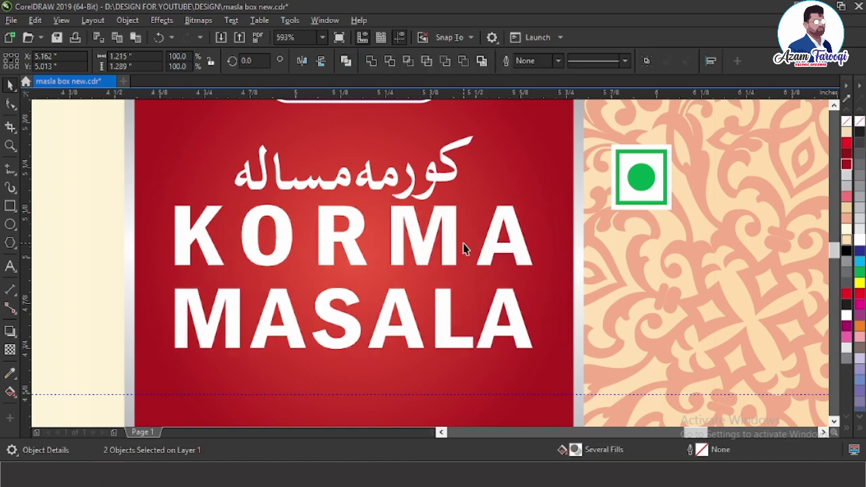
Nudge the white KORMA MASALA title down to leave a gap below the Urdu text.
left_click(464, 247)
left_click(446, 247)
key("Down")
key("Down")
key("Down")
key("Down")
key("Down")
key("Down")
key("Down")
key("Down")
key("Down")
key("Down")
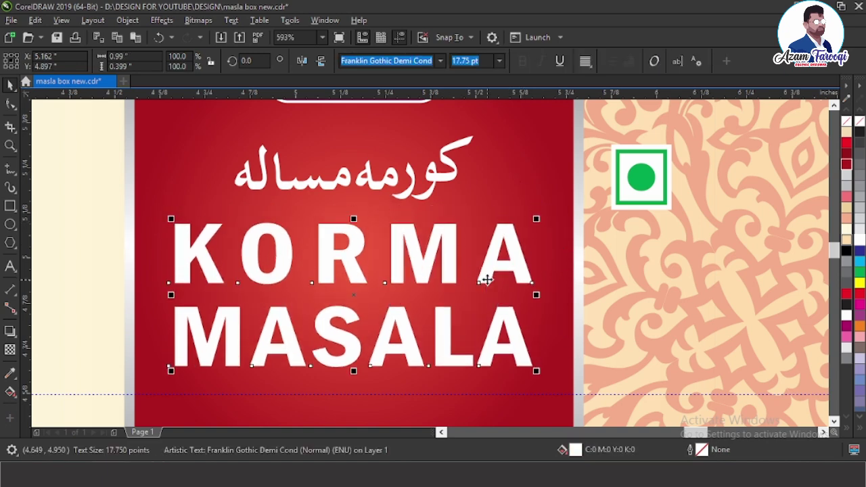
key("Escape")
key("F4")
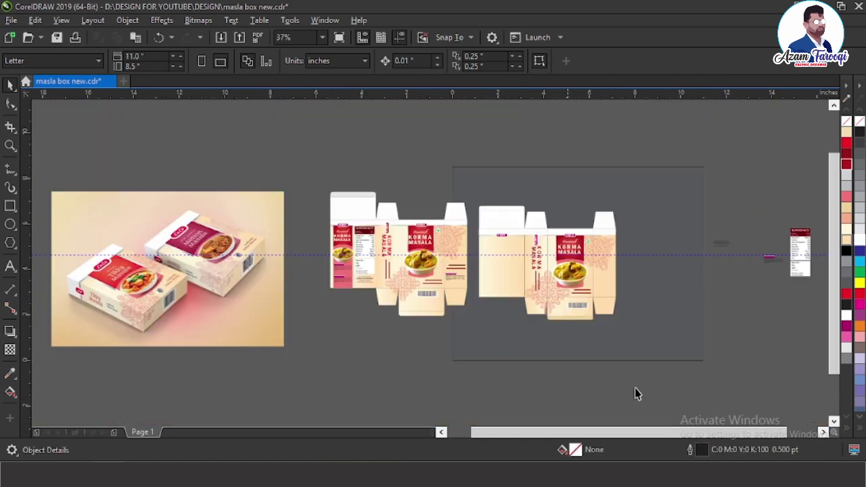
Centre the vertical KORMA MASALA text and its KOKO logo horizontally on the narrow side panel.
key("F2")
left_click_drag(474, 223, 614, 306)
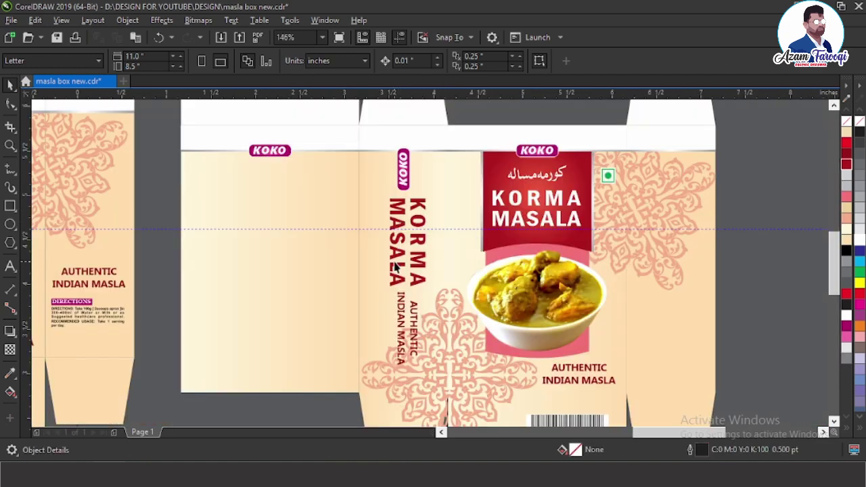
left_click(399, 218)
left_click(407, 171)
left_click(414, 202, "shift")
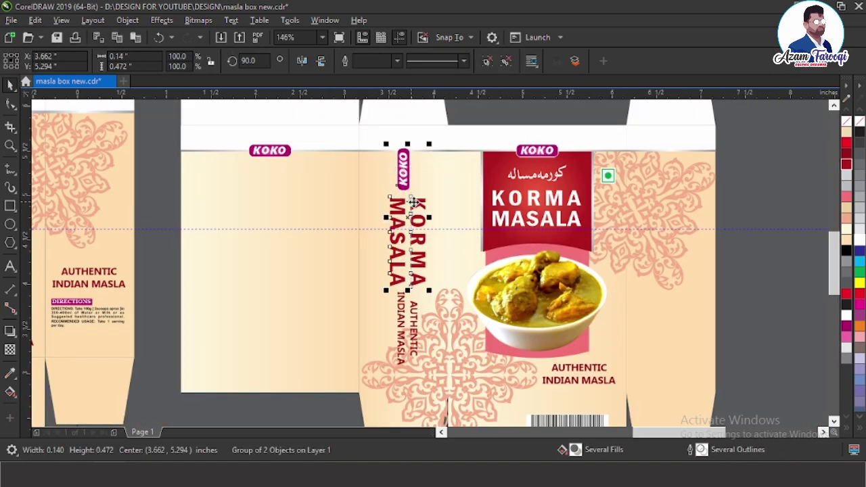
left_click(424, 188, "shift")
key("c")
Centre the vertical AUTHENTIC INDIAN MASLA text horizontally on the narrow side panel.
left_click(408, 309)
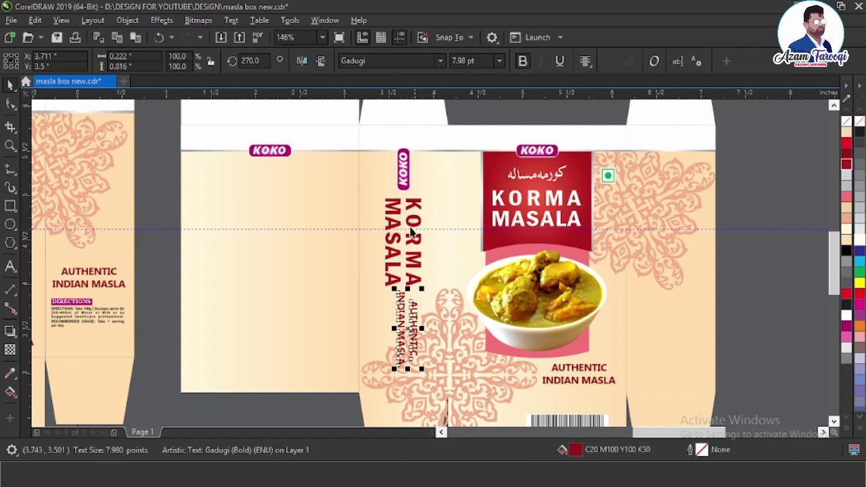
left_click(373, 169, "shift")
key("c")
key("Escape")
scroll(413, 276, "down", 1)
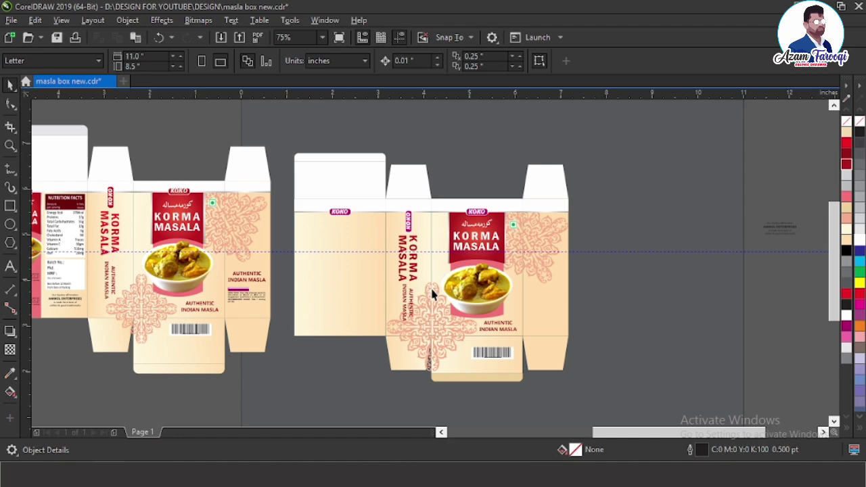
Shift the lower ornament right to about X 4.357 in and scale it down to about 1.55 in wide.
left_click_drag(354, 259, 544, 396)
left_click(379, 273)
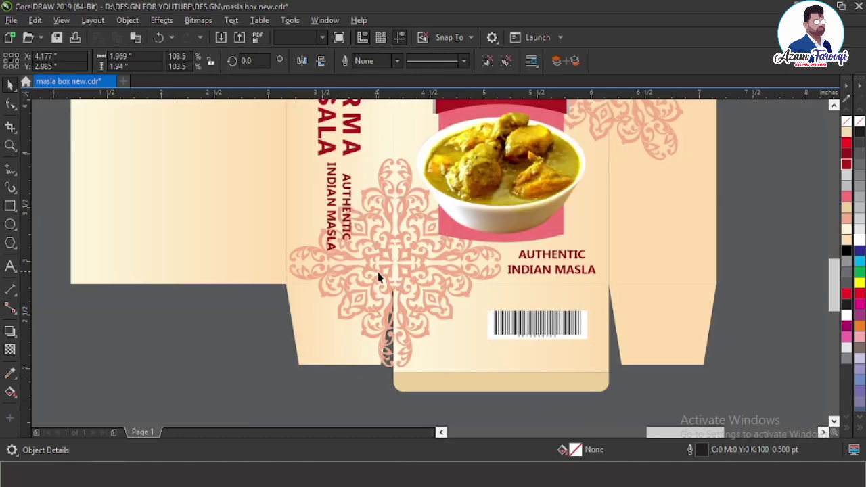
key("Right")
key("Right")
key("Right")
key("Right")
key("Right")
key("Right")
key("Right")
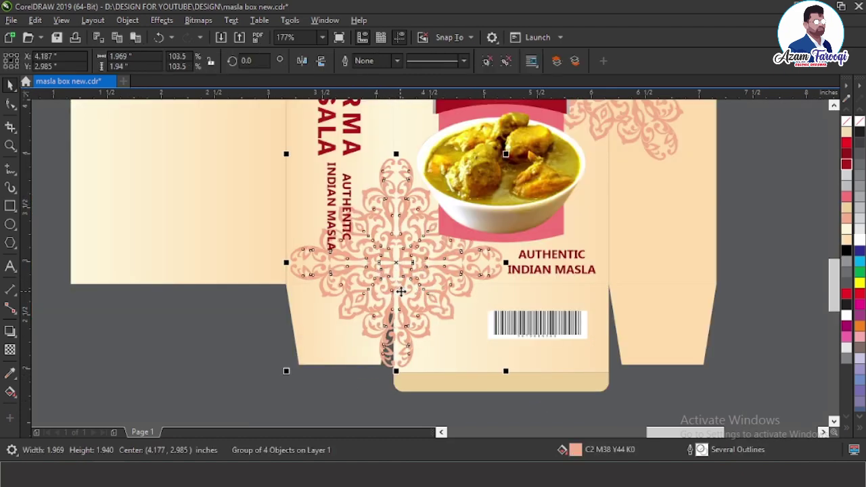
key("Right")
key("Right")
key("Right")
key("Right")
key("Right")
key("Right")
key("Right")
key("Right")
key("Right")
key("Right")
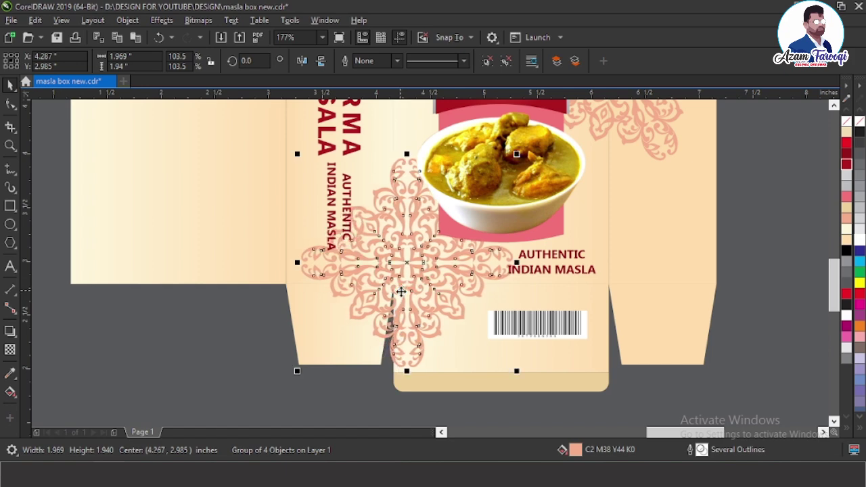
key("Right")
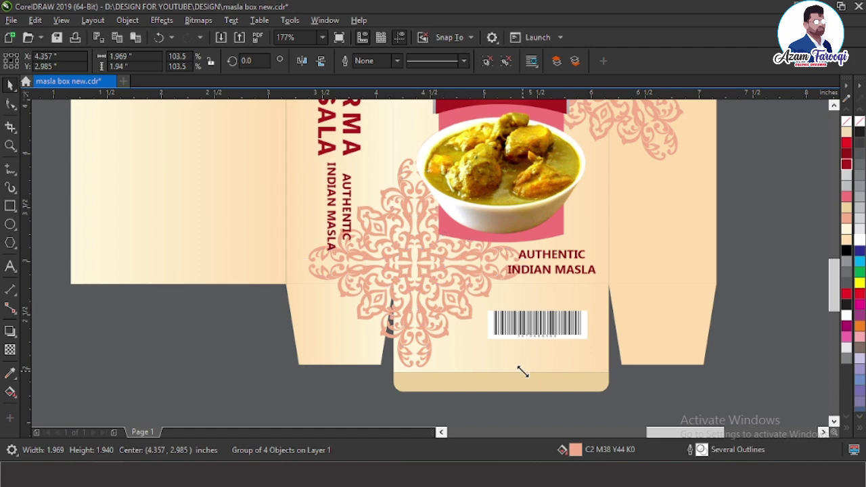
left_click_drag(518, 367, 513, 364)
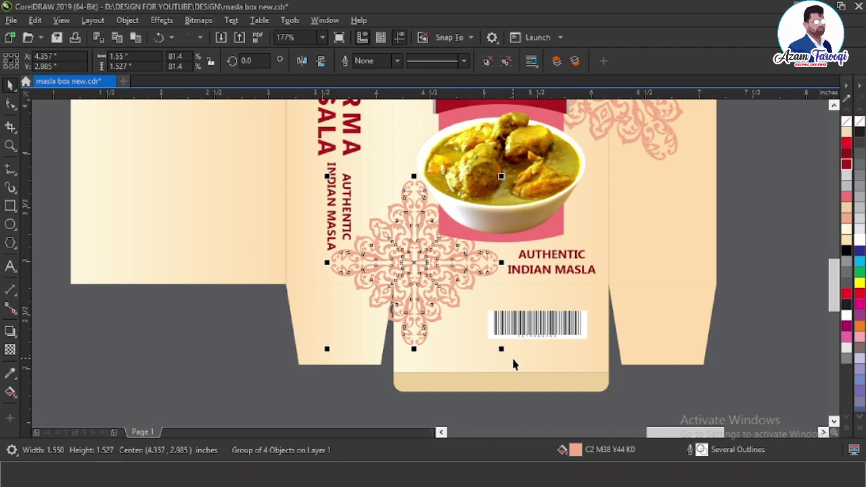
Nudge the lower ornament between the side and front panels to X 4.357 in, Y 2.945 in.
key("Left")
key("Left")
key("Left")
key("Left")
key("Left")
key("Left")
key("Left")
key("Down")
key("Left")
key("Left")
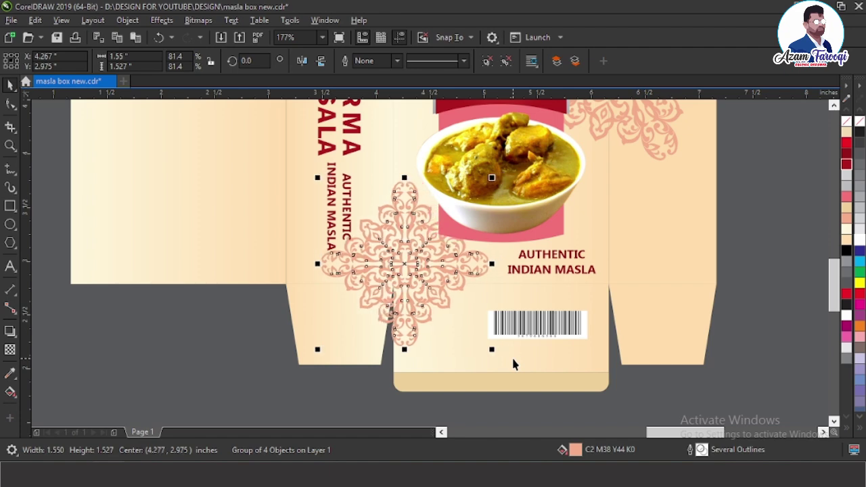
key("Down")
key("Down")
key("Down")
key("Right")
key("Right")
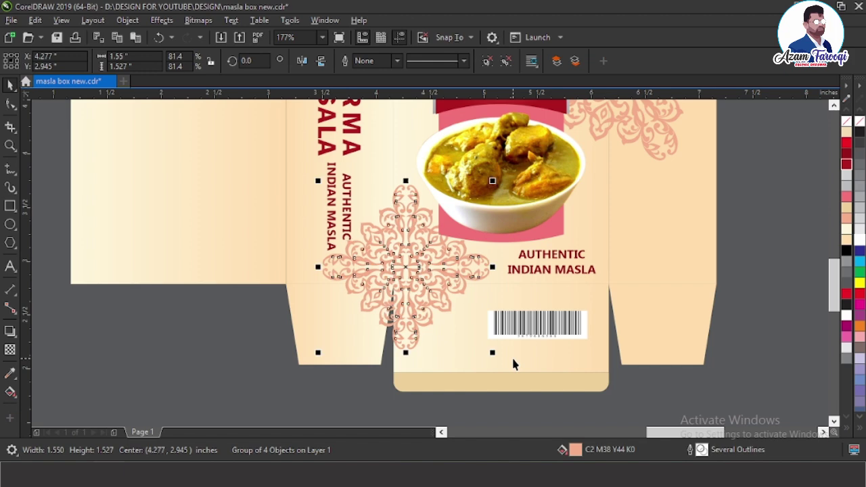
key("Right")
key("Right")
key("Right")
key("Right")
key("Right")
key("Right")
key("Right")
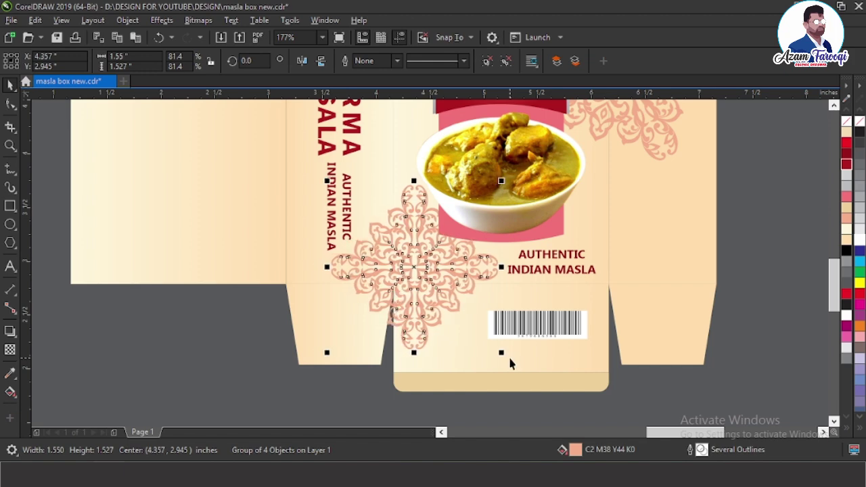
key("Escape")
Recolour the vertical AUTHENTIC INDIAN MASLA text on the narrow side panel with the purple-magenta C0 M100 Y0 K30.
key("F4")
left_click_drag(454, 250, 595, 303)
left_click(726, 353)
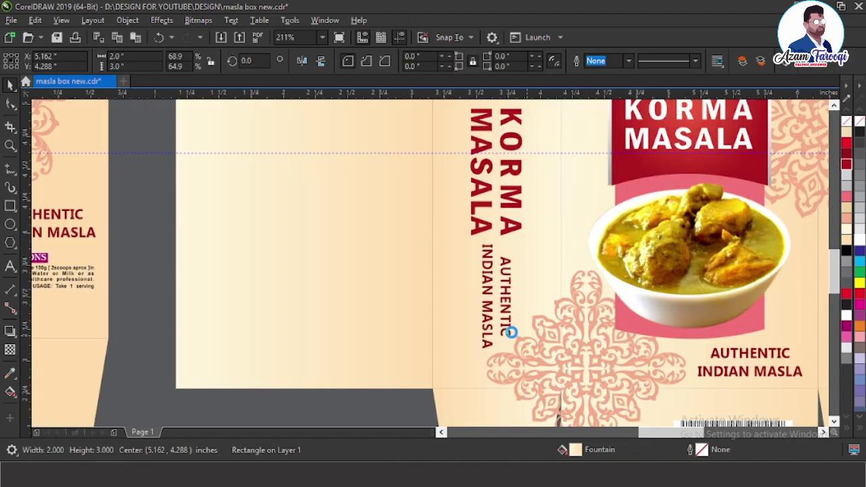
key("Escape")
key("F4")
left_click_drag(418, 195, 665, 333)
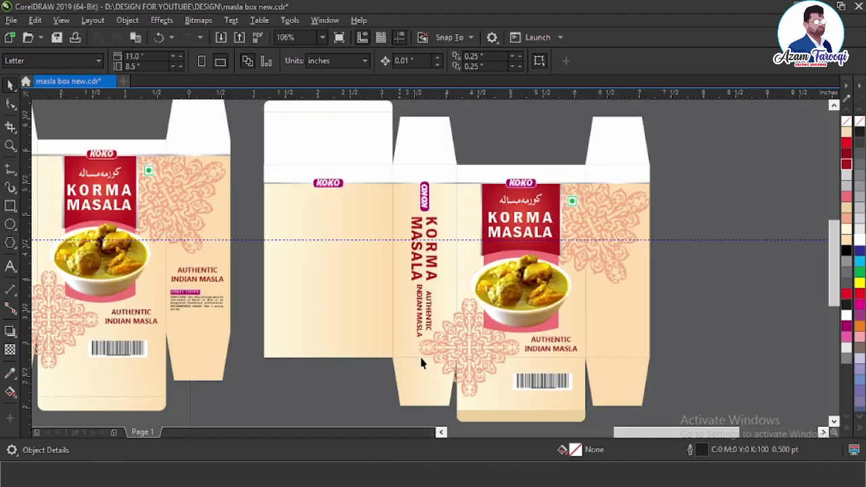
left_click(428, 299)
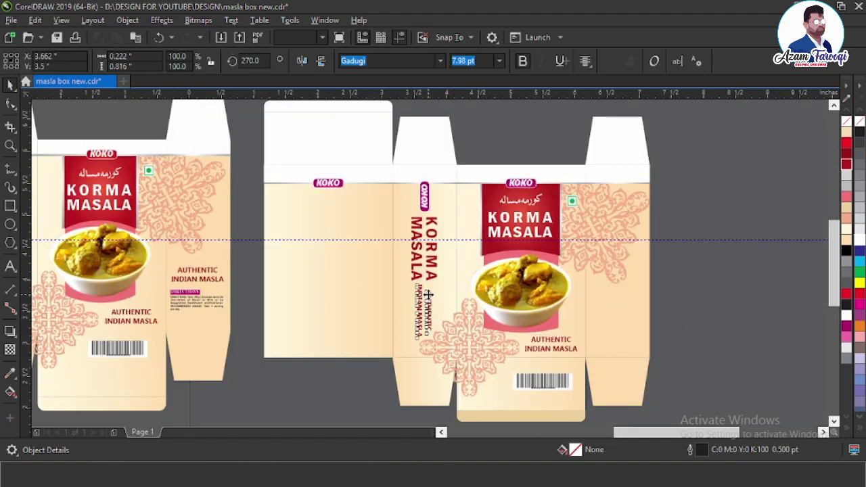
left_click(847, 327)
key("Escape")
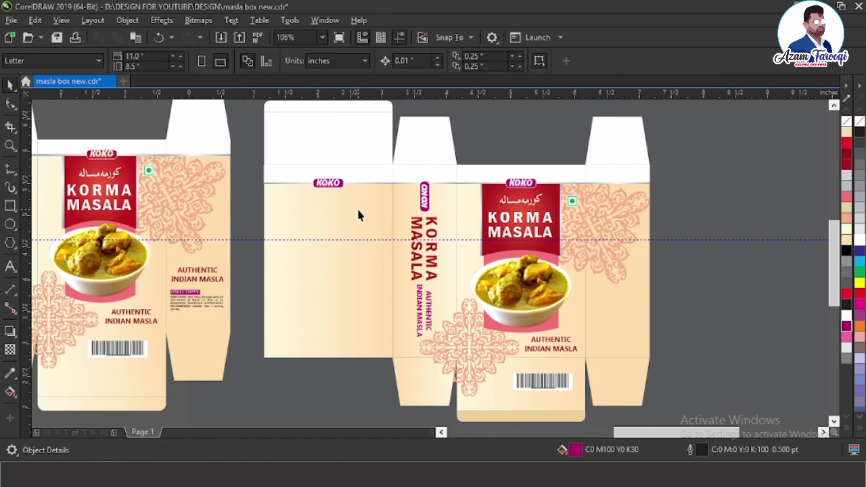
Move the NUTRITION FACTS and batch details group onto the right half of the wide back panel, at about X 2.624, Y 4.337 in.
scroll(365, 215, "down", 2)
key("F2")
left_click_drag(210, 135, 547, 318)
scroll(434, 269, "up", 3)
scroll(312, 249, "down", 2)
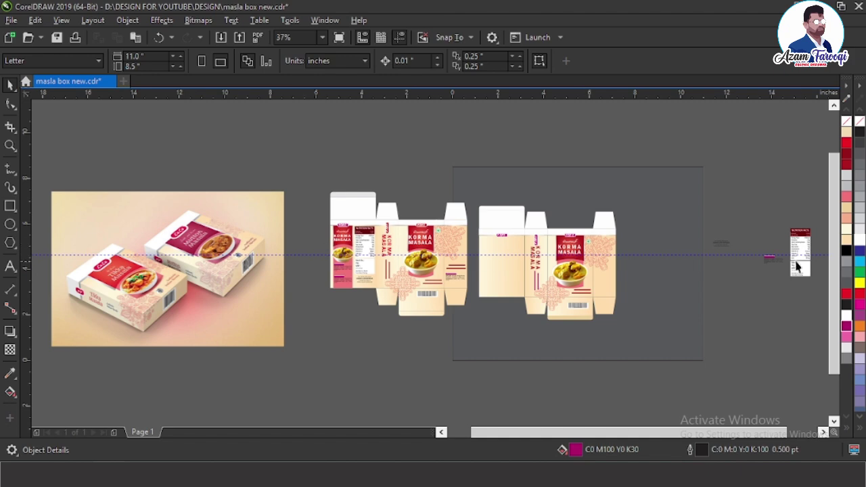
left_click_drag(805, 256, 502, 268)
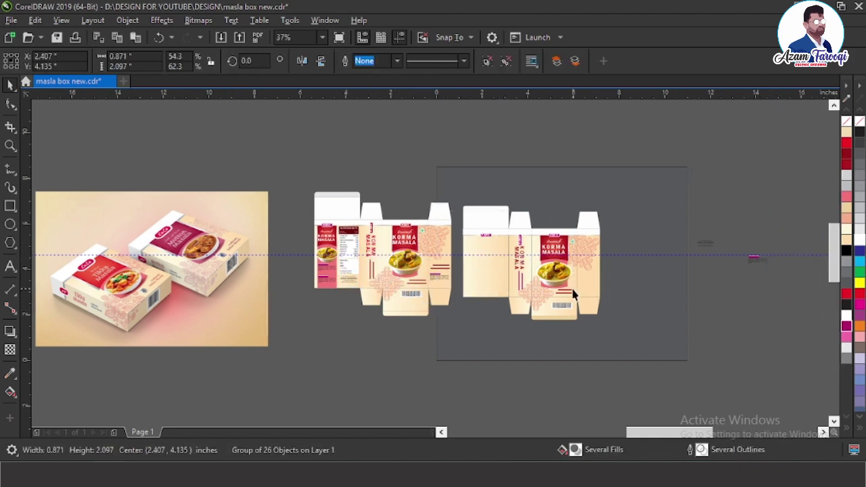
scroll(572, 293, "up", 5)
left_click_drag(377, 257, 438, 264)
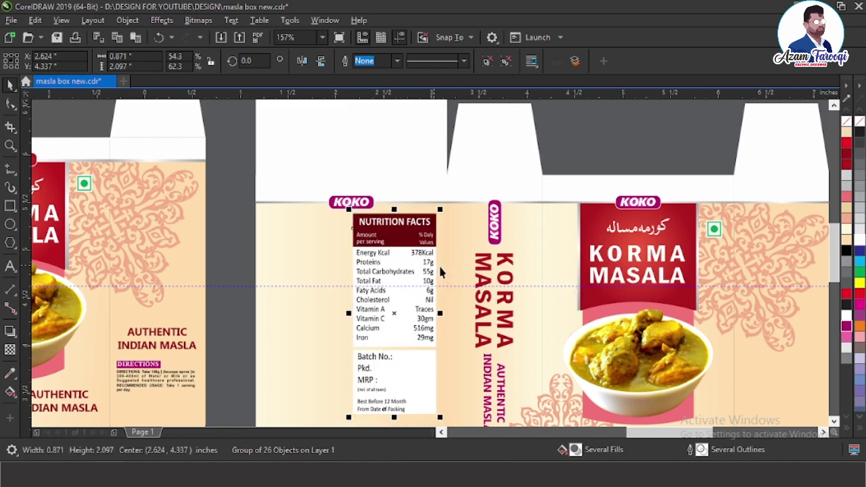
key("Escape")
Create a narrower copy of the wide back panel's background rectangle covering its left half beside the nutrition table.
scroll(411, 242, "down", 3)
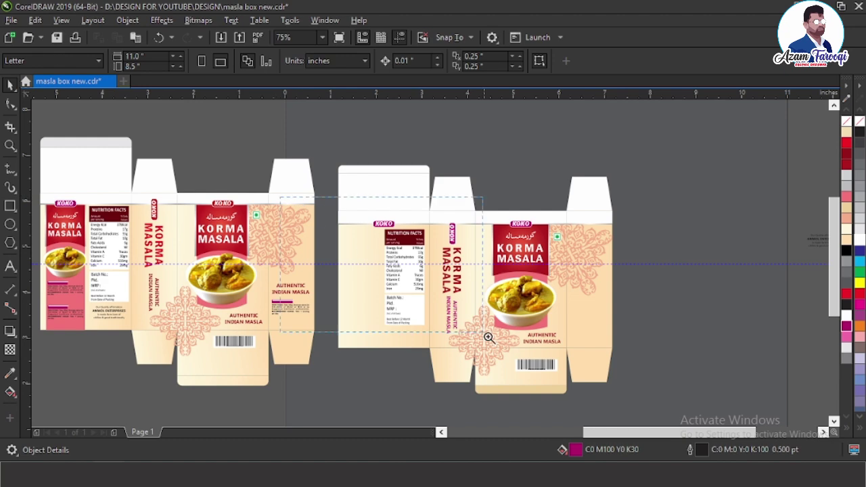
scroll(377, 313, "up", 3)
left_click(379, 189)
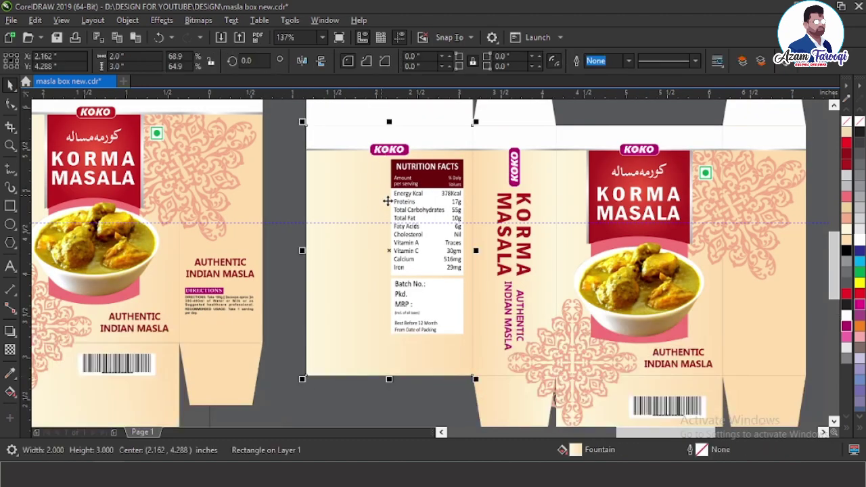
left_click_drag(475, 249, 388, 264)
left_click(277, 225)
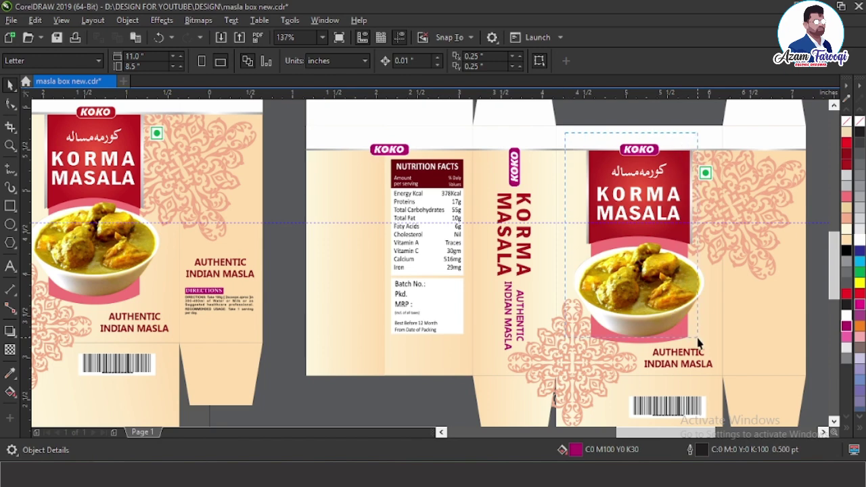
Group the front panel's red title block and bowl artwork, and centre a copy horizontally on the back panel's left half.
left_click_drag(712, 351, 712, 350)
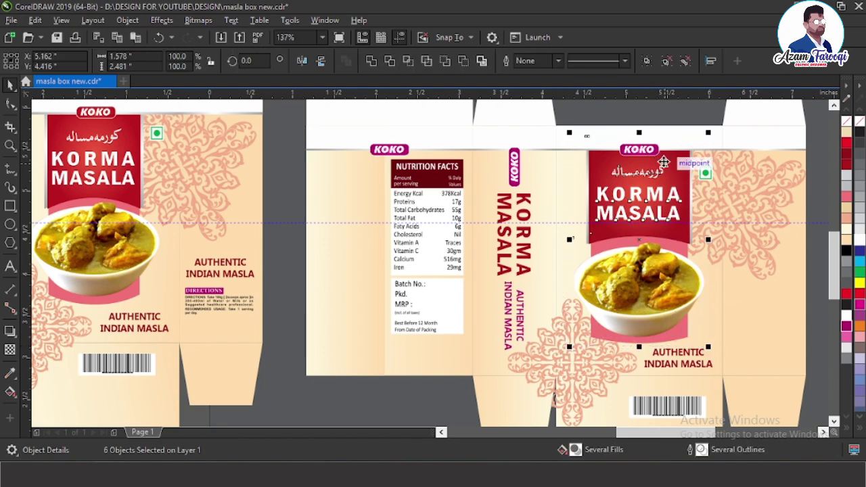
key("ctrl+g")
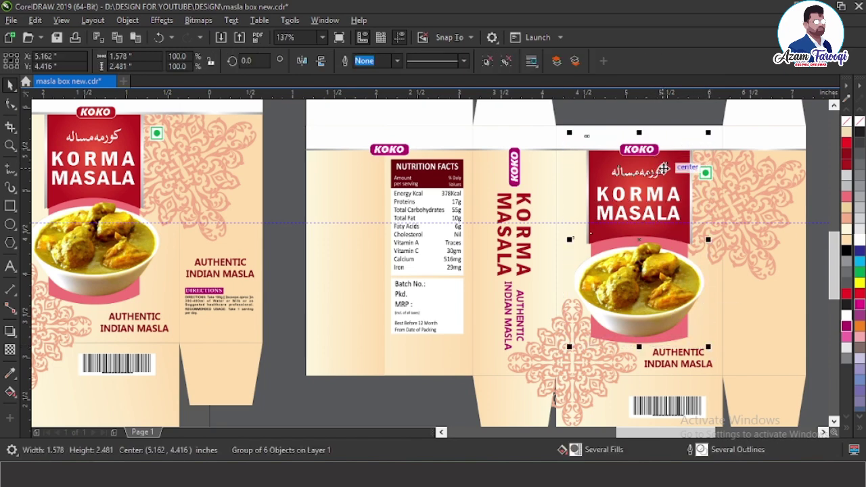
left_click(370, 172, "shift")
key("c")
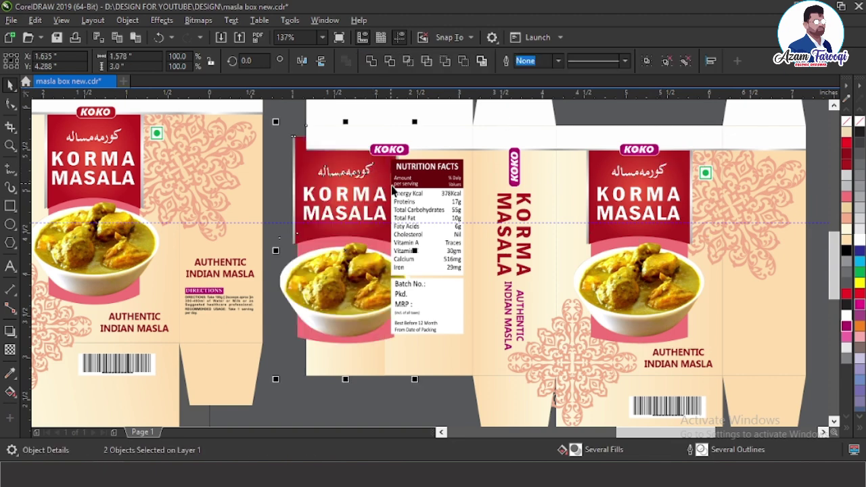
Scale the copied title and bowl group to about 1.084 in wide and align its top with the back panel's rectangle.
left_click_drag(415, 347, 400, 326)
scroll(479, 246, "up", 3)
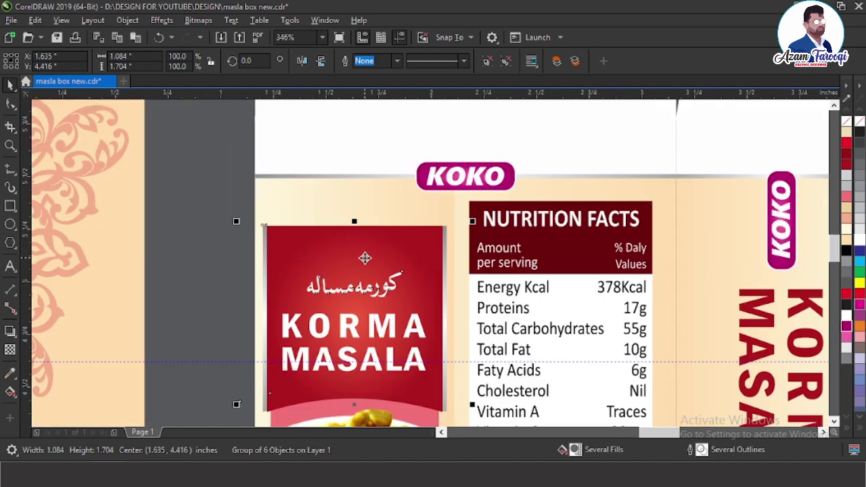
left_click(355, 199, "shift")
key("t")
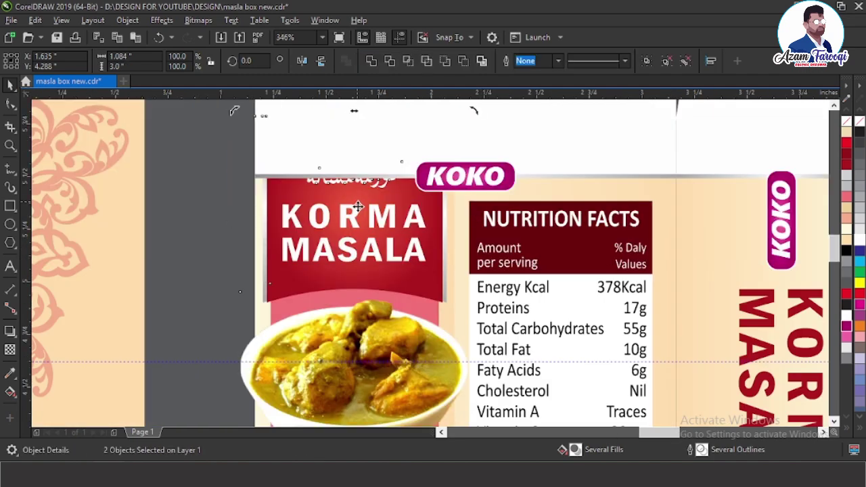
Reduce the copied title and bowl group to about 0.994 in wide and nudge it to X 1.685, Y 4.896 in.
left_click(371, 230)
key("Right")
key("Right")
key("Right")
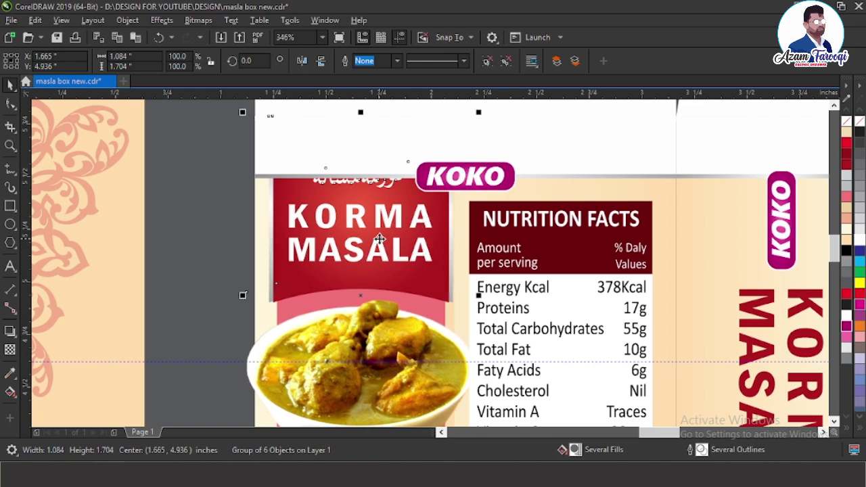
key("Escape")
left_click(396, 235)
left_click_drag(479, 113, 472, 124)
key("Down")
key("Down")
key("Down")
key("Down")
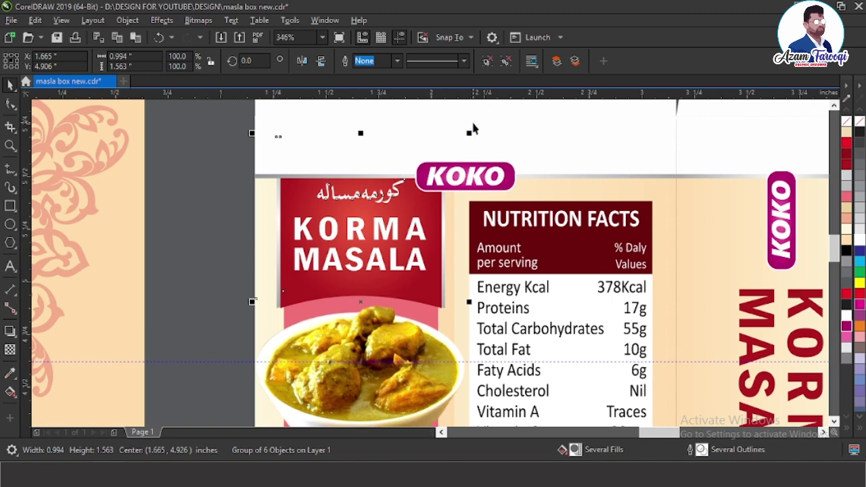
key("Right")
key("Right")
key("Right")
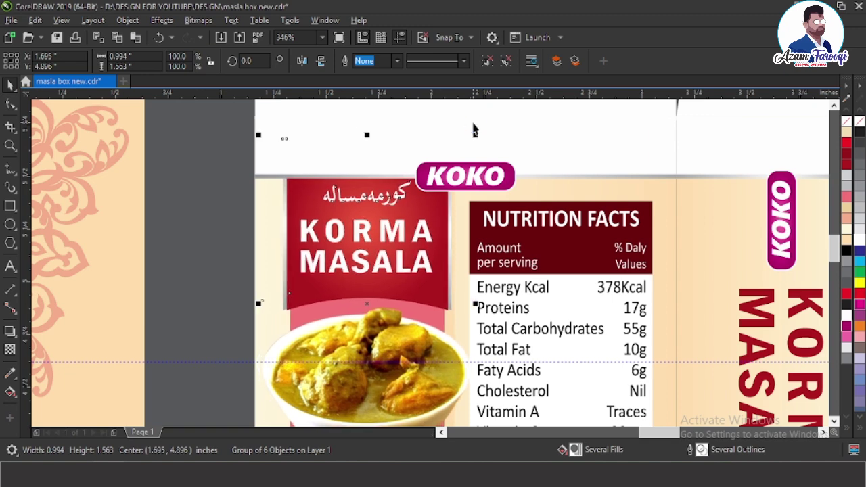
key("Left")
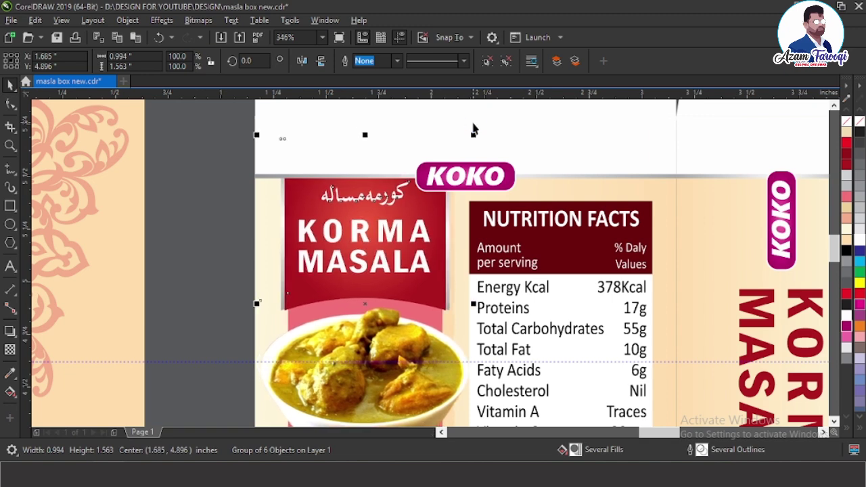
Scale the bowl image inside the back panel's group to about 0.846 in wide and nudge it to X 1.705, Y 4.528 in.
key("Escape")
key("F4")
key("F2")
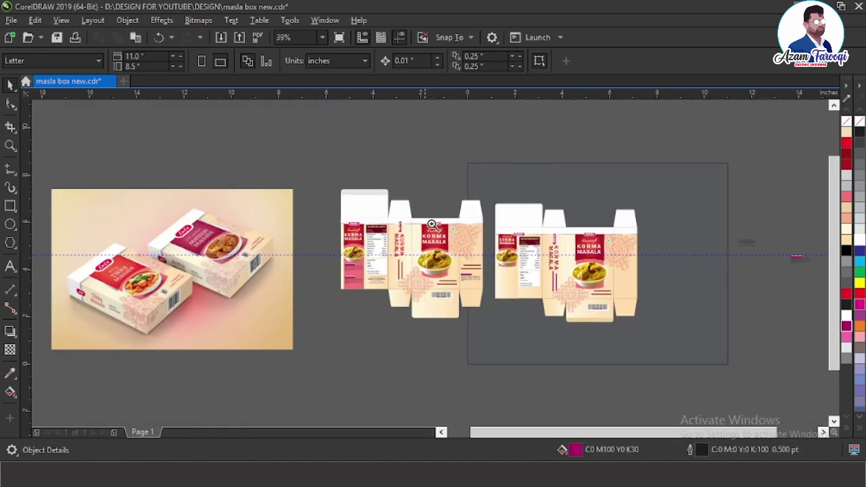
left_click_drag(581, 287, 583, 288)
left_click(433, 296)
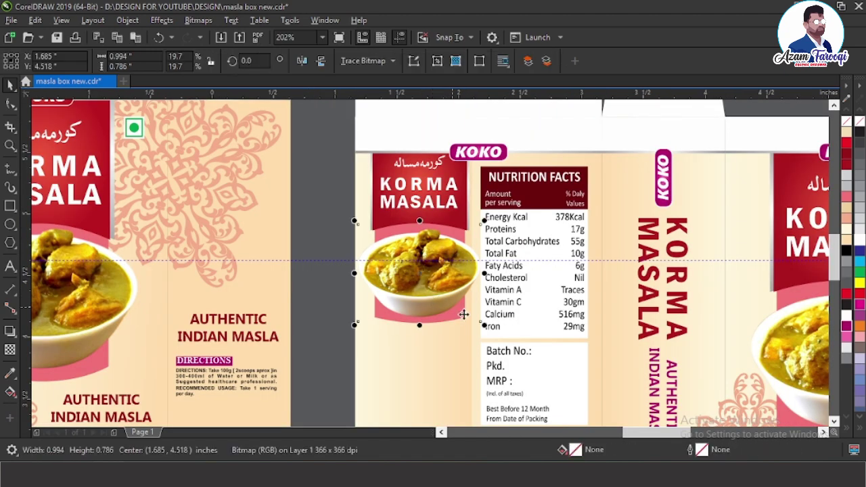
left_click_drag(484, 326, 476, 317)
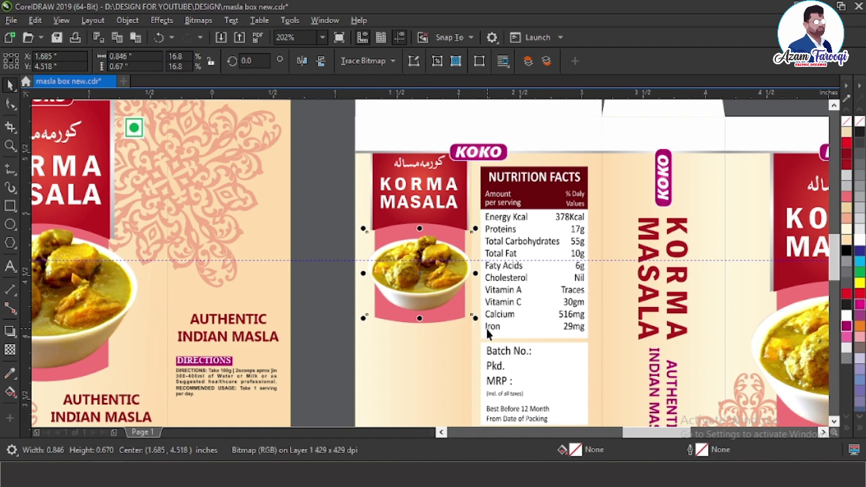
key("Right")
key("Right")
key("Up")
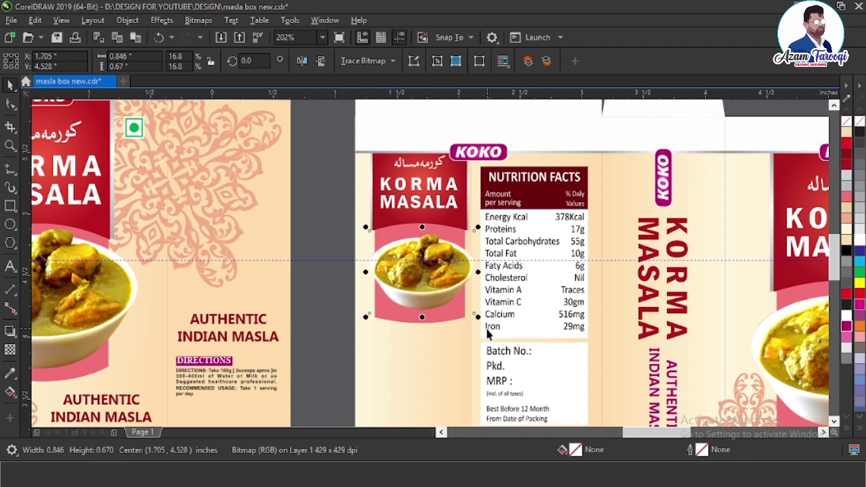
Nudge the whole title and bowl group on the back panel right to X 1.735 in.
key("Escape")
left_click(391, 197)
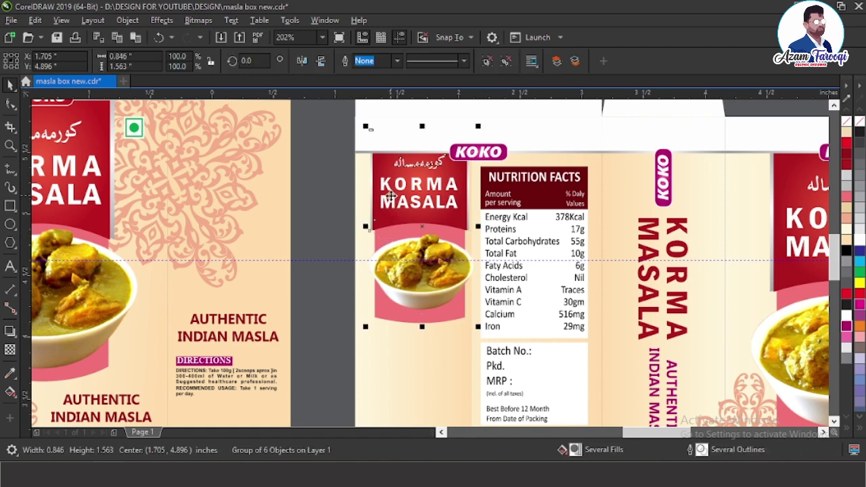
key("Right")
key("Right")
key("Right")
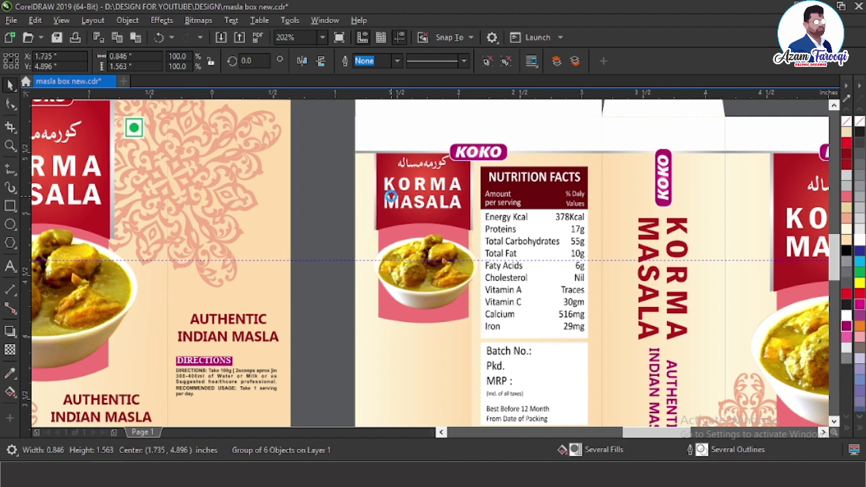
left_click(339, 226)
left_click(358, 218)
key("Escape")
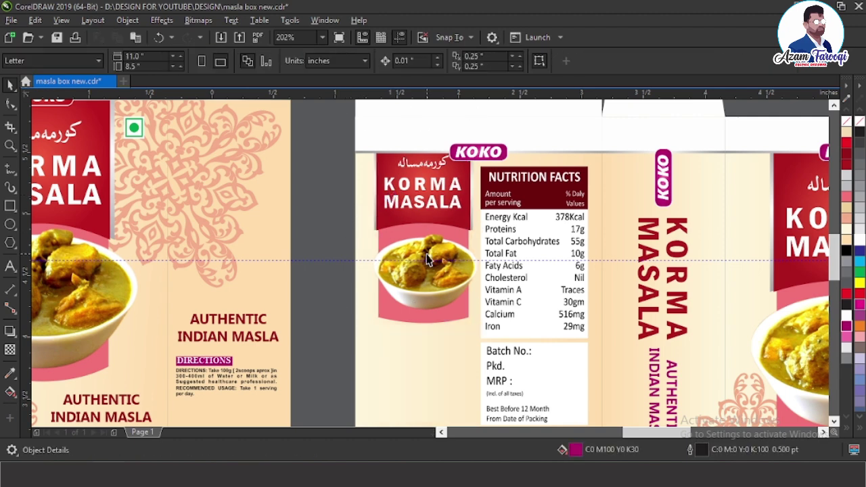
left_click(431, 282)
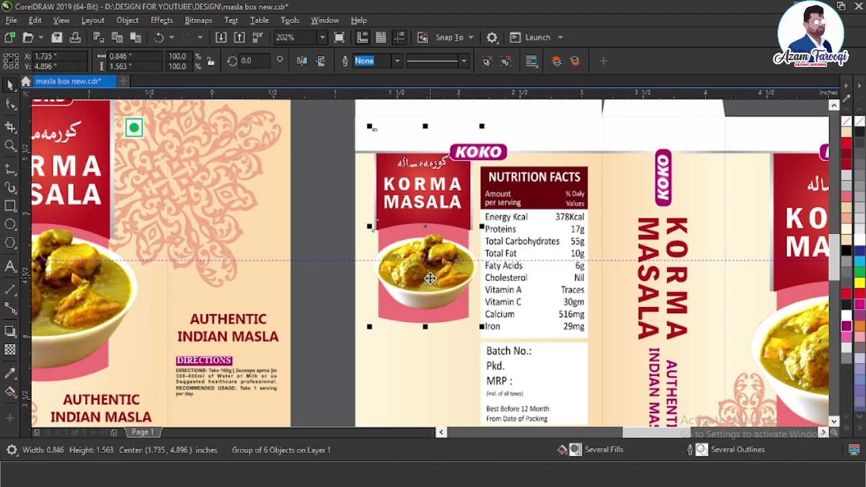
left_click(431, 279, "ctrl")
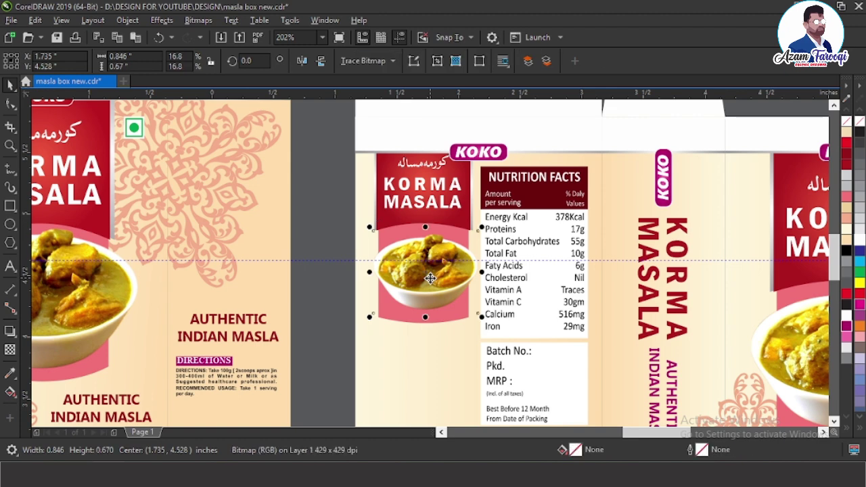
Nudge the NUTRITION FACTS group right to X 2.674 in, away from the bowl artwork.
left_click(527, 310)
key("Right")
key("Right")
key("Right")
key("Right")
key("Right")
key("Right")
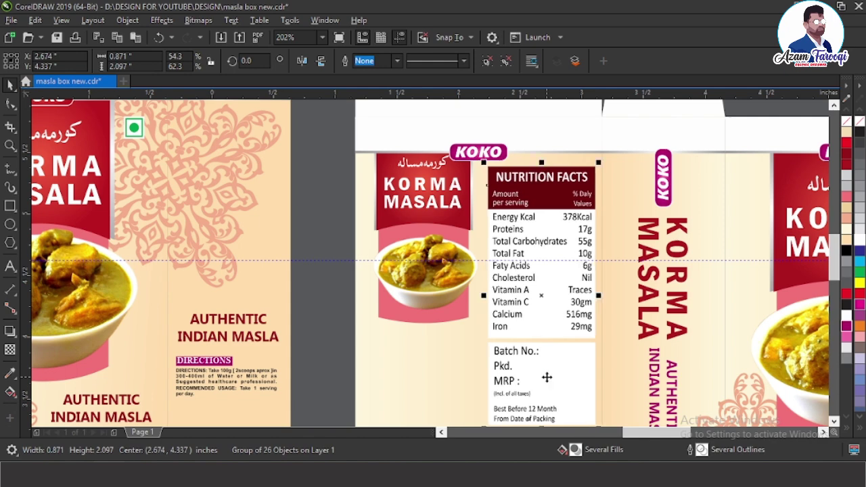
Centre the back panel's KOKO logo horizontally over the red KORMA MASALA title block.
left_click(475, 153)
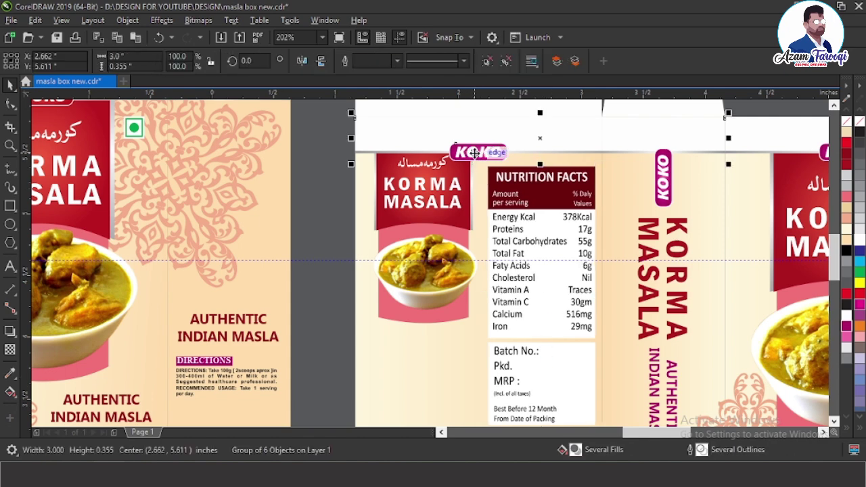
key("Escape")
left_click(497, 153)
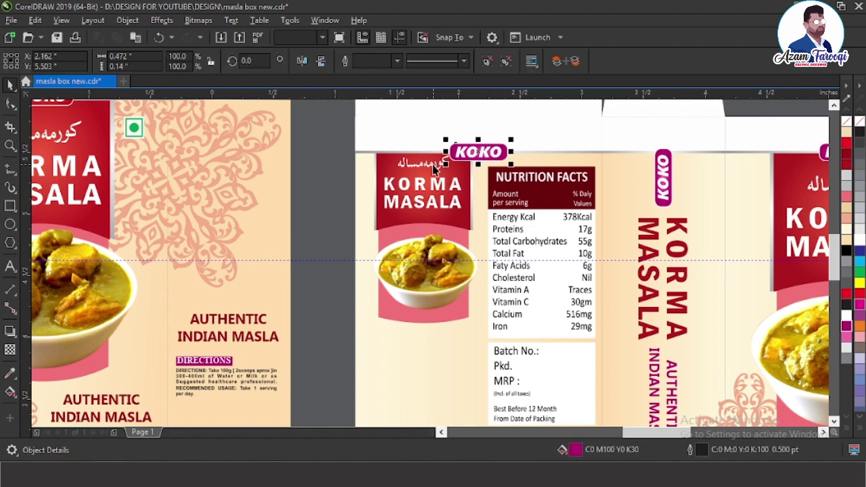
left_click(438, 171, "shift")
key("c")
key("Escape")
Nudge the back panel's title and bowl group down to Y 4.776 in, below the KOKO logo.
left_click(440, 197)
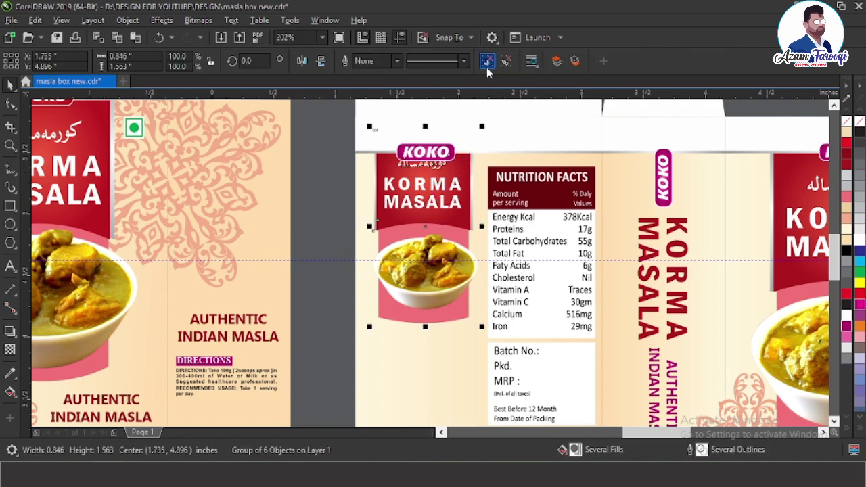
key("Down")
key("Down")
key("Down")
key("Down")
key("Down")
key("Down")
key("Down")
key("Down")
key("Down")
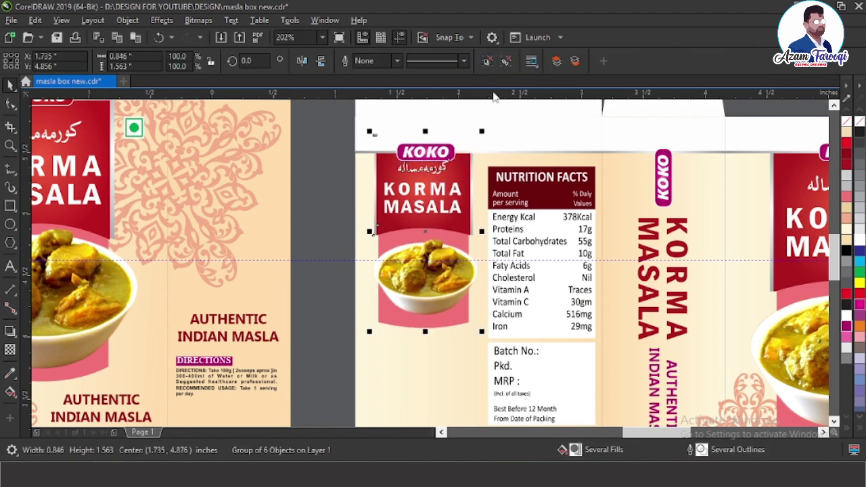
key("Down")
key("Down")
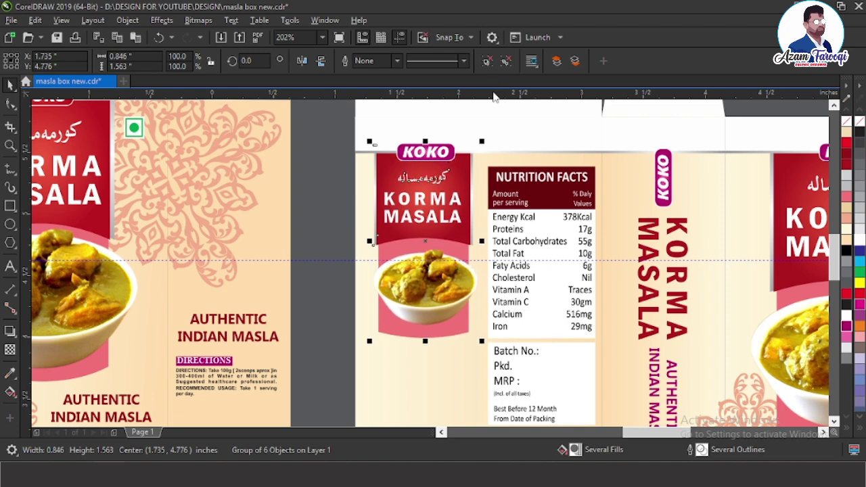
left_click(494, 97)
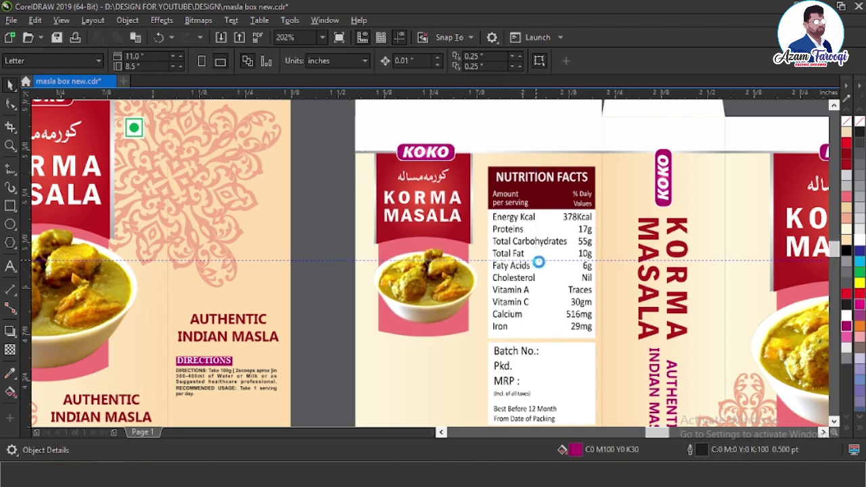
Nudge the back panel's KOKO logo together with the title and bowl group right to X 1.755 in.
scroll(541, 268, "up", 2)
scroll(404, 194, "down", 2)
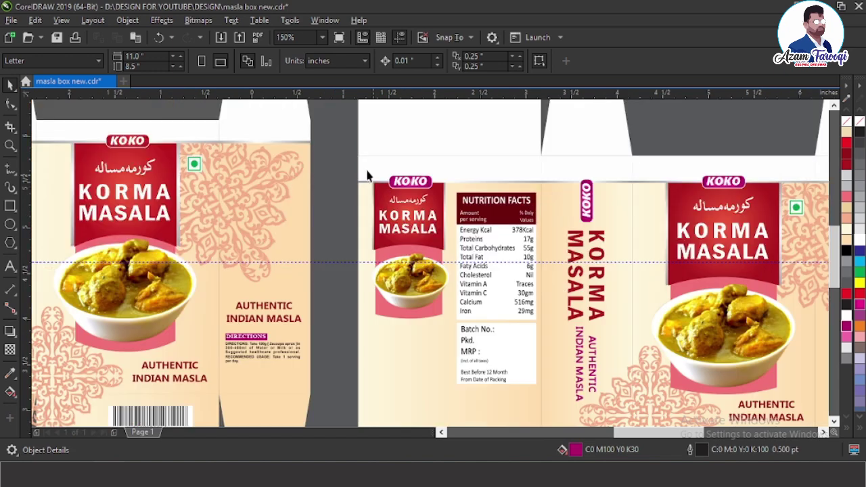
left_click_drag(368, 174, 448, 340)
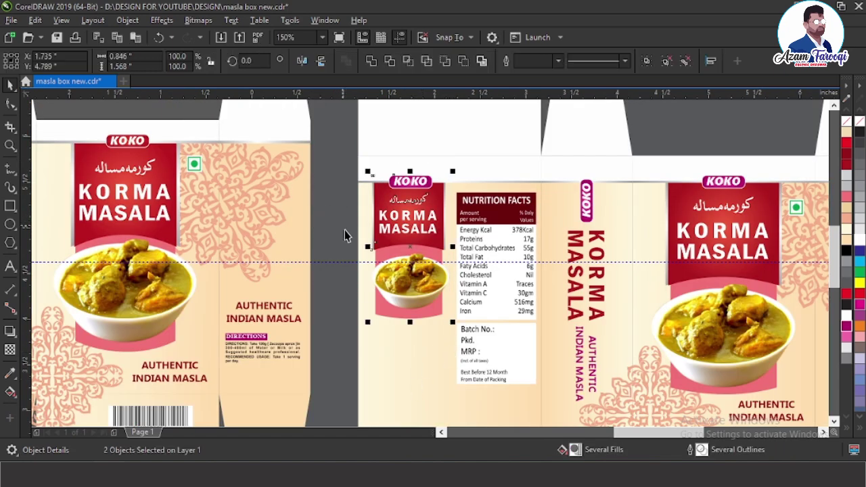
key("Right")
key("Right")
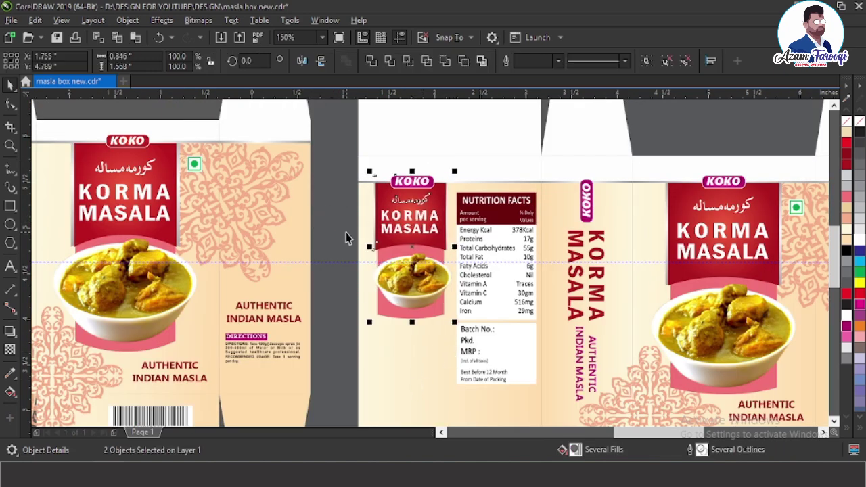
left_click(335, 169)
Enlarge the back panel's bowl image to about 0.904 in wide and nudge it to X 1.745, Y 4.398 in.
key("F2")
left_click_drag(339, 167, 527, 346)
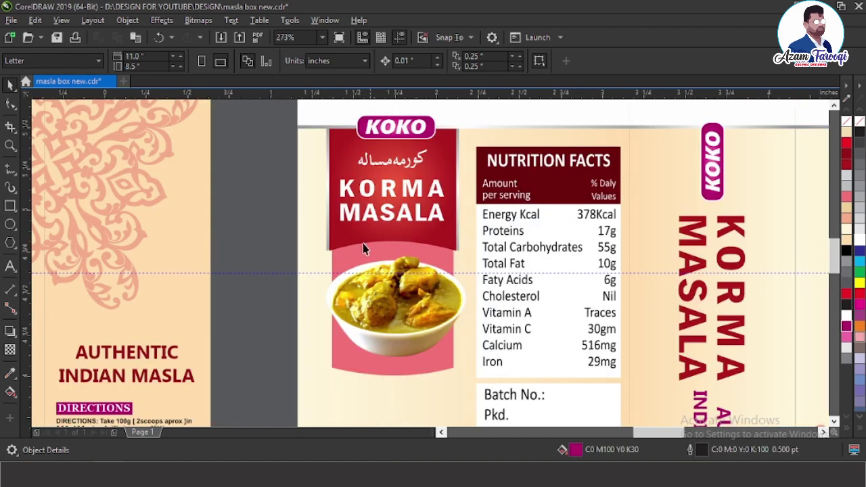
left_click(379, 329)
left_click(380, 328, "ctrl")
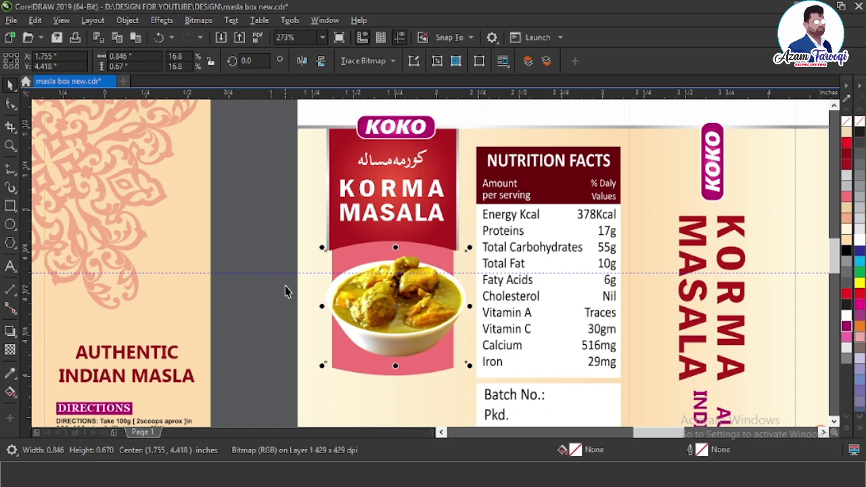
left_click_drag(321, 366, 316, 374)
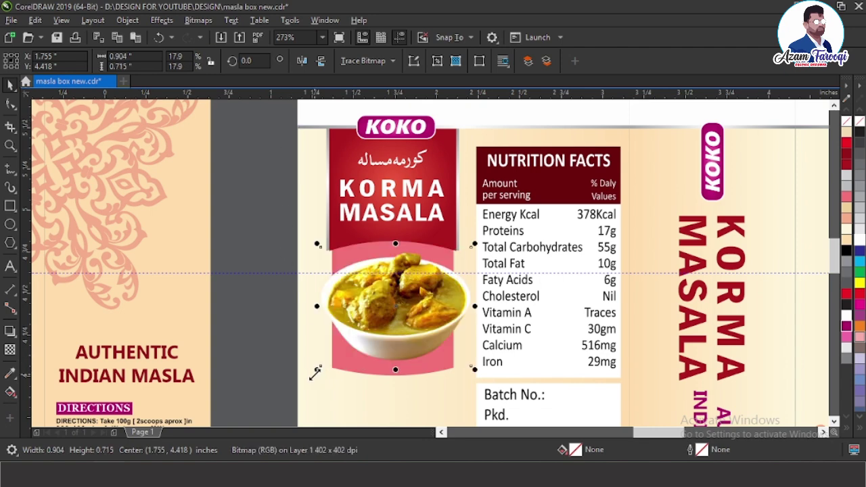
key("Down")
key("Left")
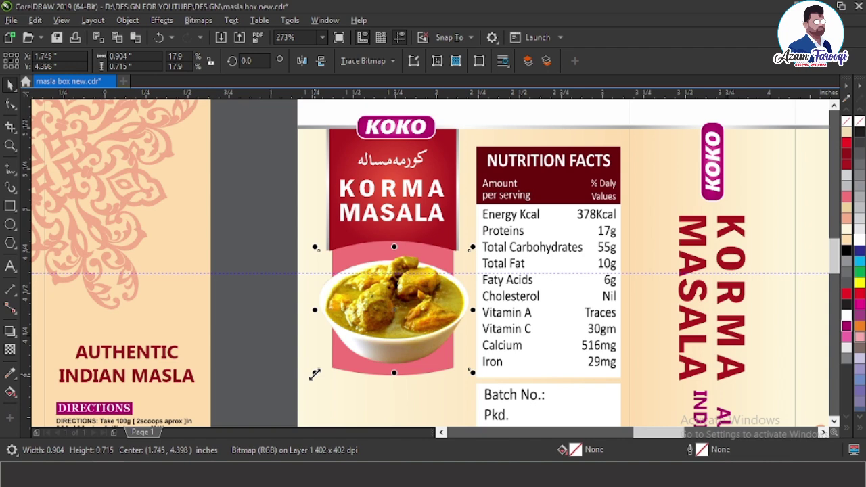
key("F4")
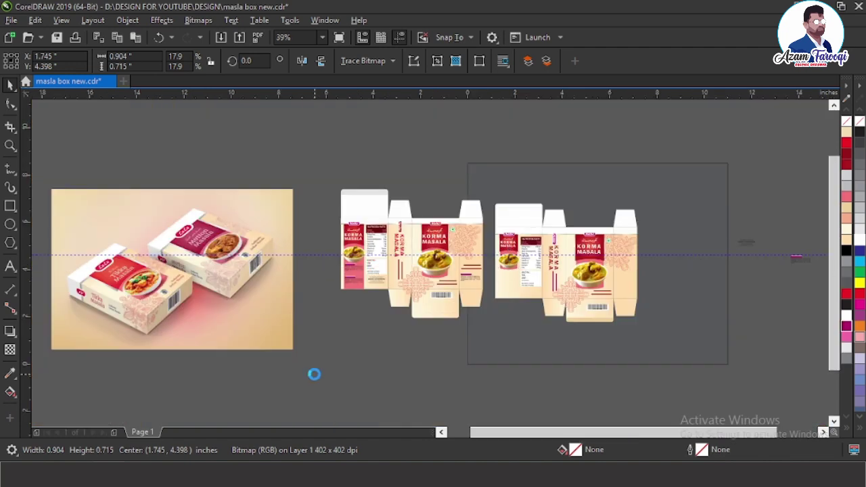
left_click(337, 360)
Extend the pink shape behind the back panel's bowl by moving its two bottom nodes down to the panel's lower edge.
key("F2")
left_click_drag(456, 213, 696, 324)
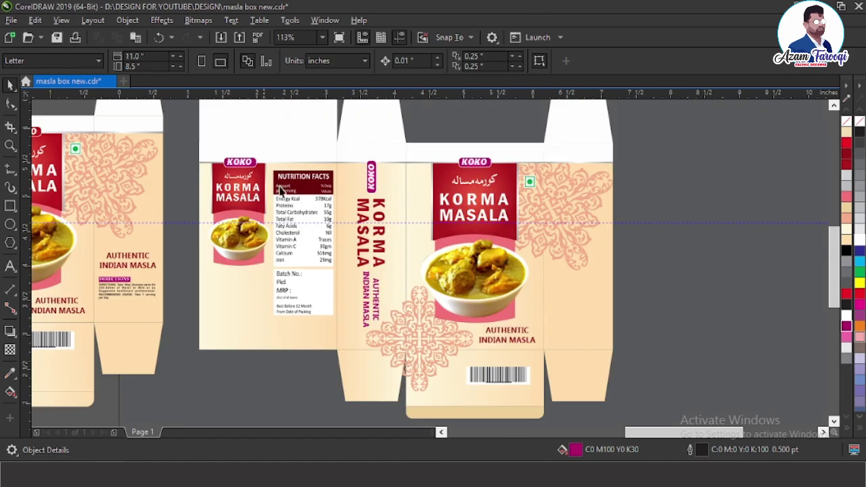
left_click_drag(490, 320, 489, 321)
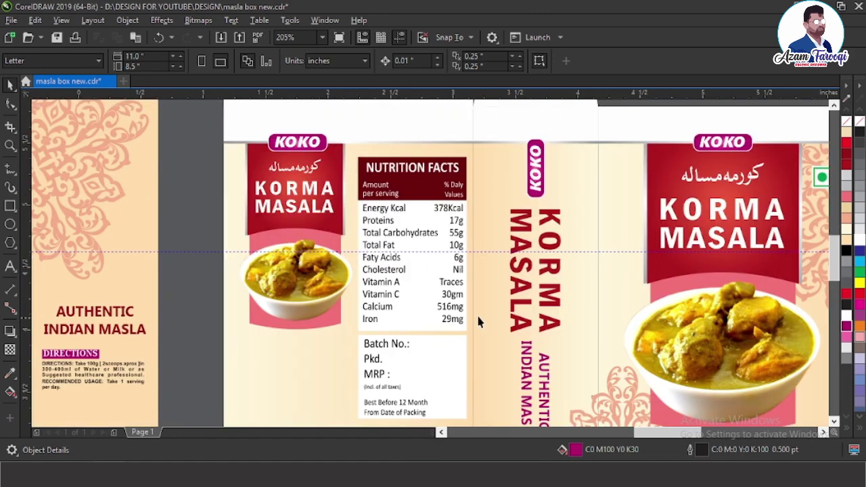
scroll(310, 214, "down", 2)
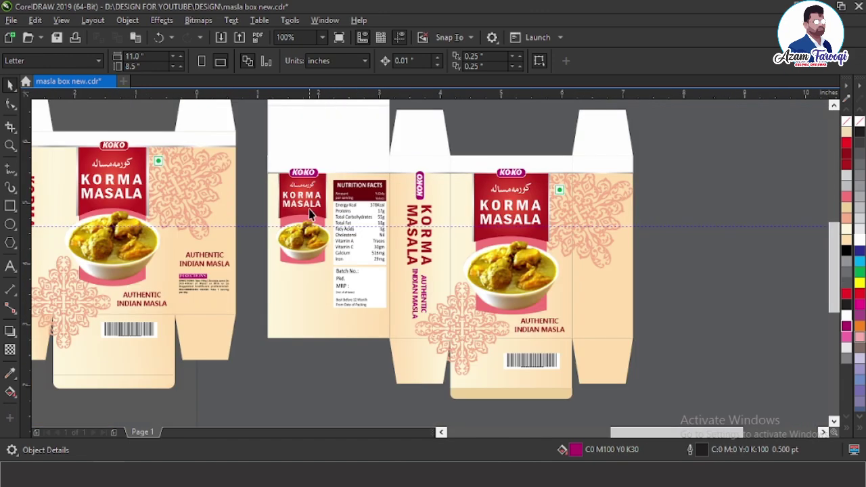
scroll(299, 285, "up", 3)
left_click(348, 223)
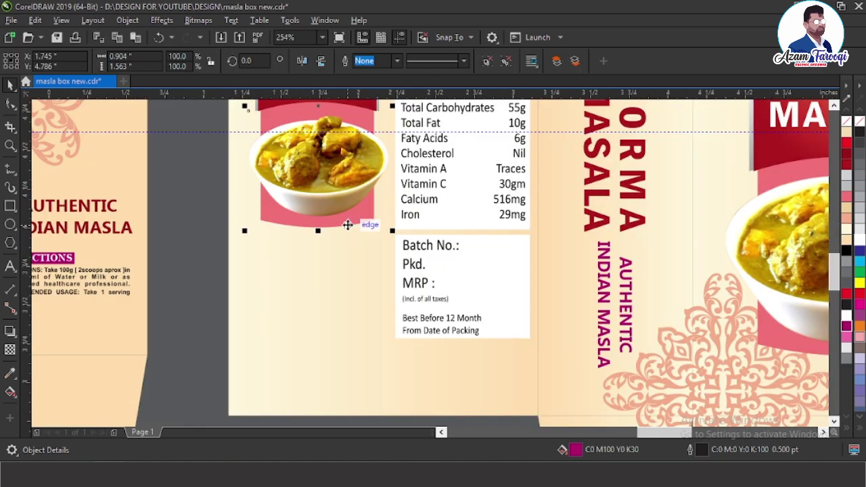
left_click(353, 215)
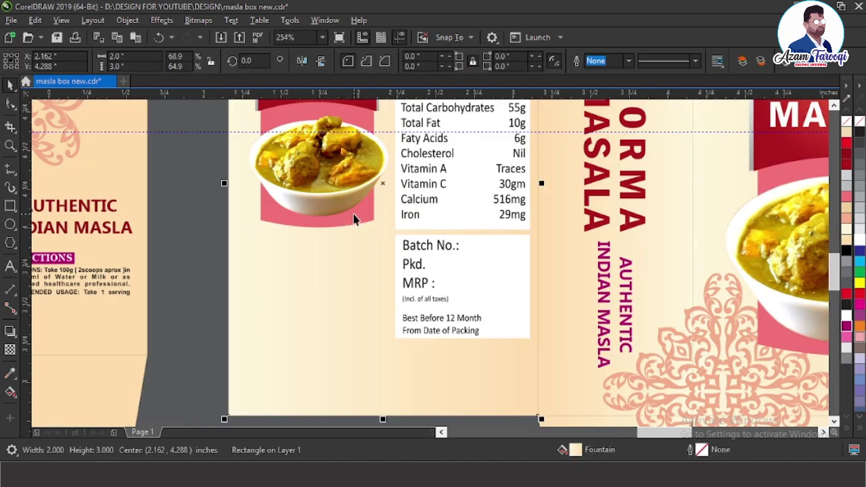
left_click(337, 177)
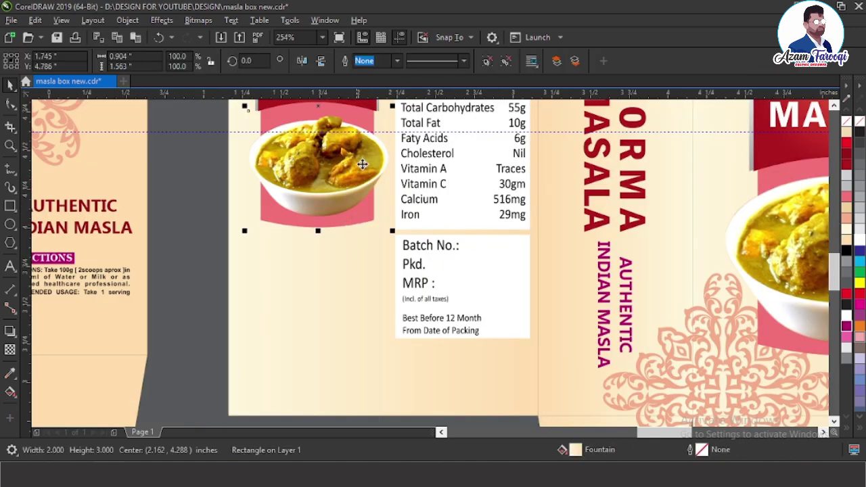
left_click(370, 220, "ctrl")
left_click(9, 105)
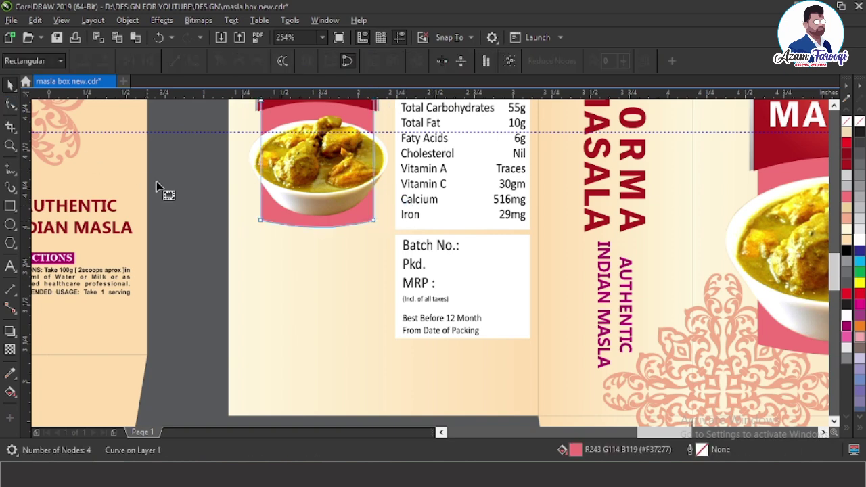
left_click_drag(165, 188, 381, 256)
left_click_drag(374, 221, 374, 417)
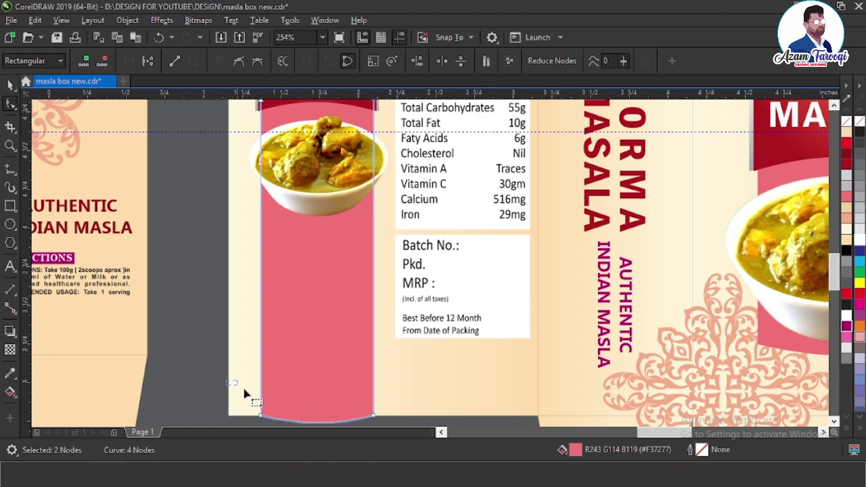
Convert the pink strip's curved bottom edge to a straight line flush with the back panel's lower edge.
scroll(245, 395, "down", 1)
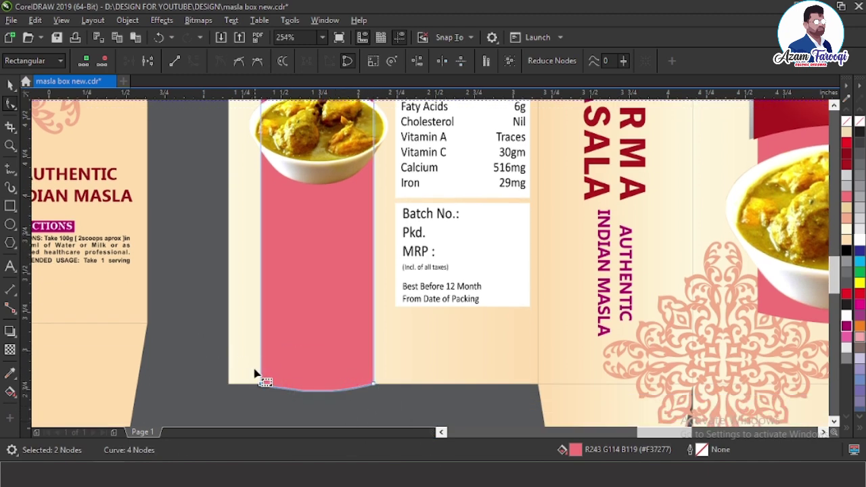
left_click_drag(255, 374, 427, 412)
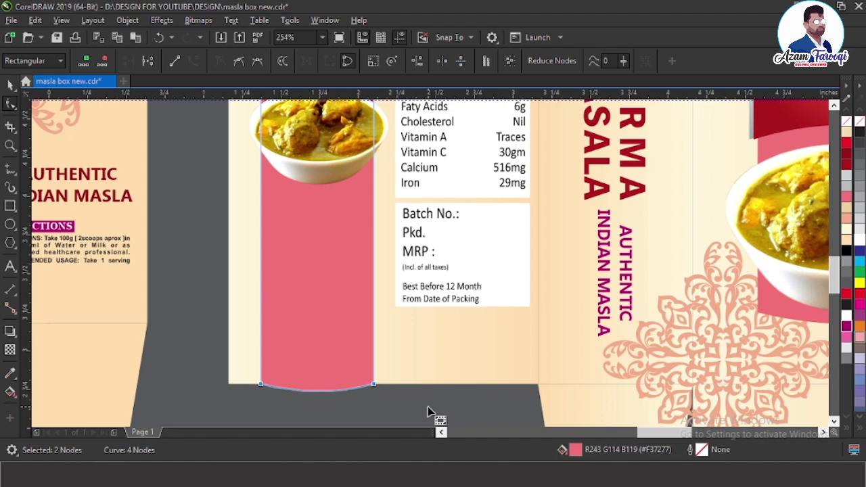
left_click(176, 61)
key("space")
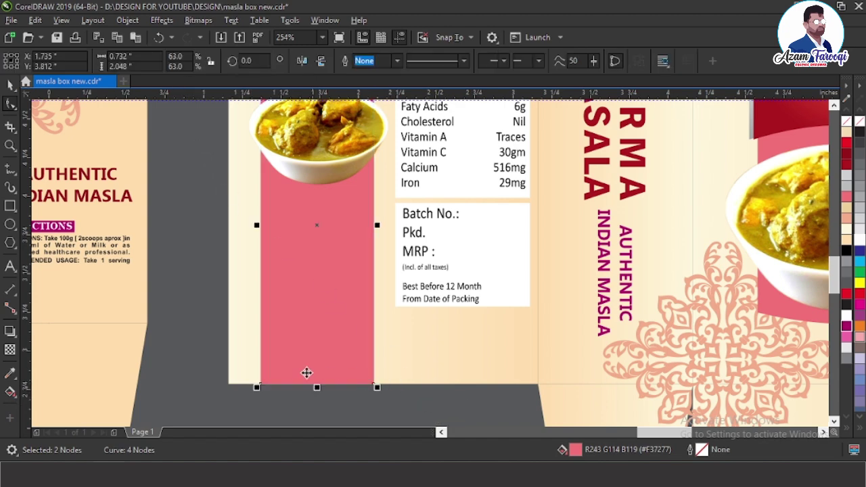
key("F2")
left_click_drag(212, 332, 456, 405)
left_click(454, 399)
key("F4")
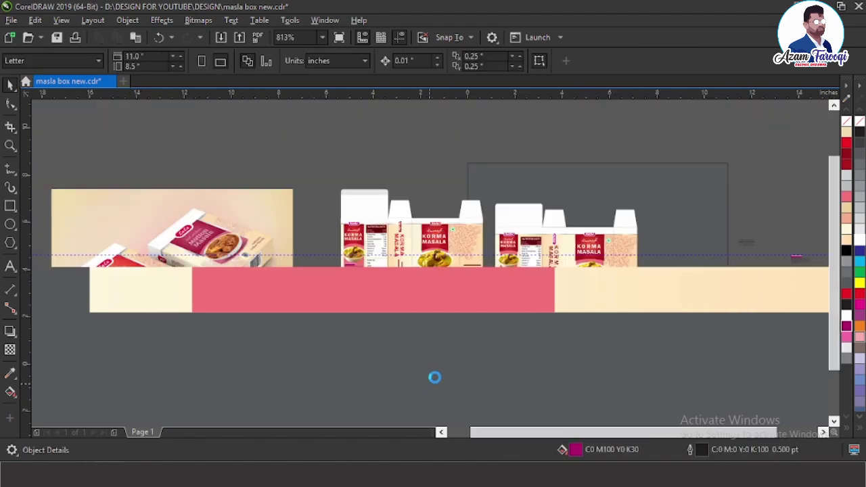
Move the spare DIRECTIONS text group from beside the page onto the pink strip below the bowl, at about X 1.887, Y 3.85 in.
scroll(500, 274, "up", 2)
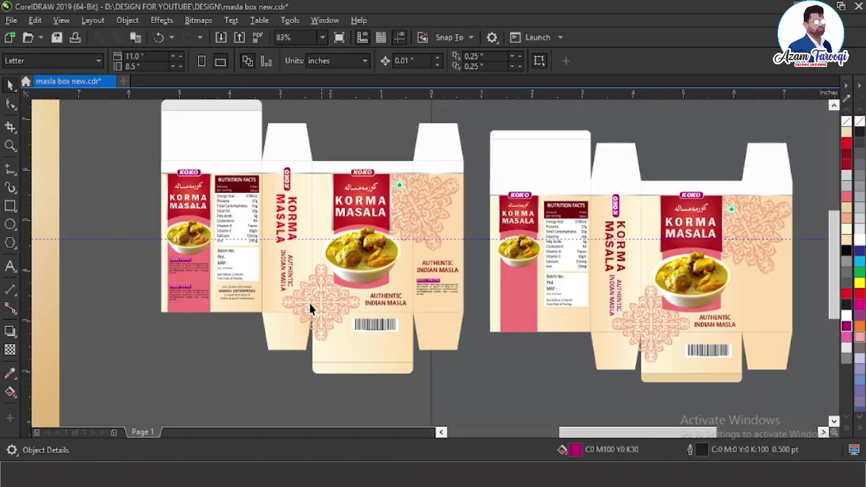
scroll(212, 265, "down", 2)
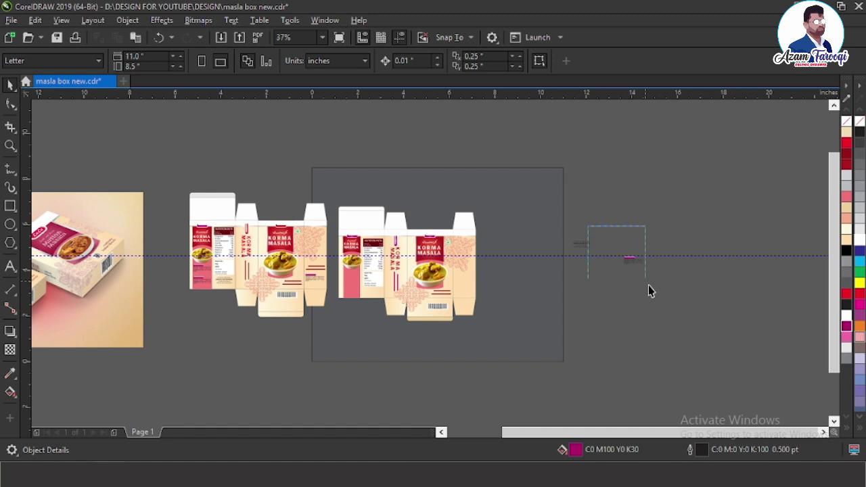
left_click_drag(648, 285, 350, 285)
scroll(385, 304, "up", 6)
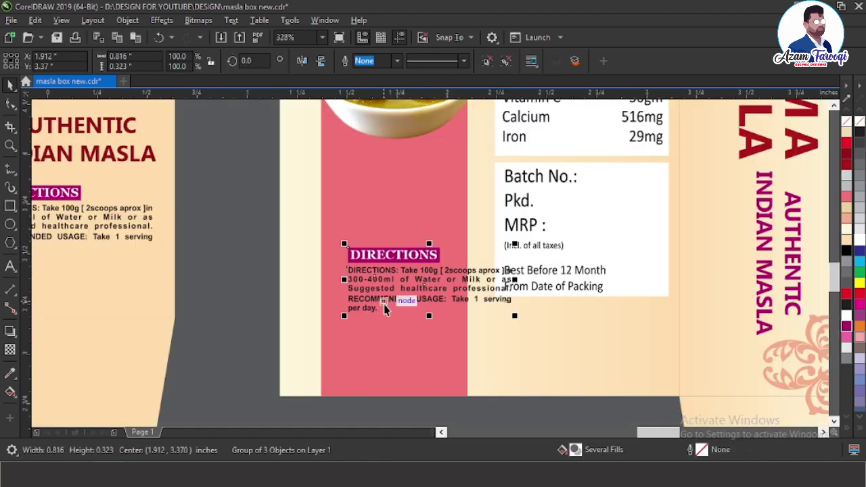
left_click_drag(385, 307, 380, 212)
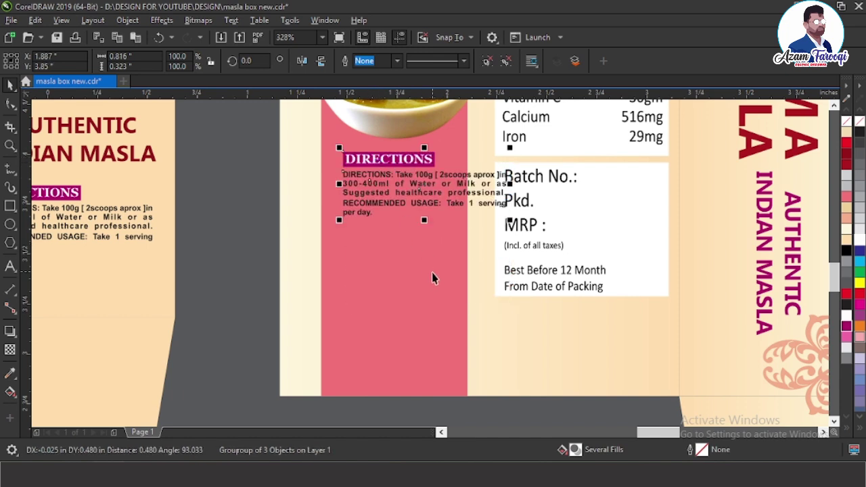
Widen the back panel's pink strip symmetrically to about 0.881 in.
left_click(433, 278)
left_click_drag(472, 201, 487, 201)
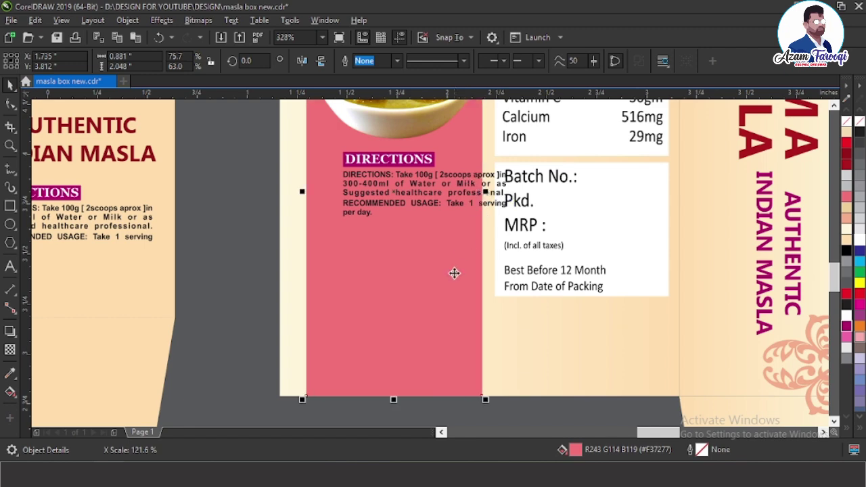
scroll(455, 274, "down", 3)
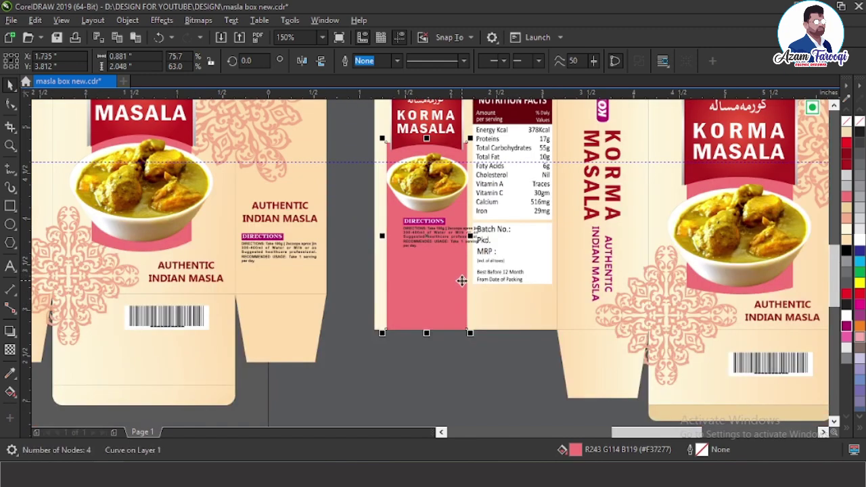
scroll(462, 281, "down", 1)
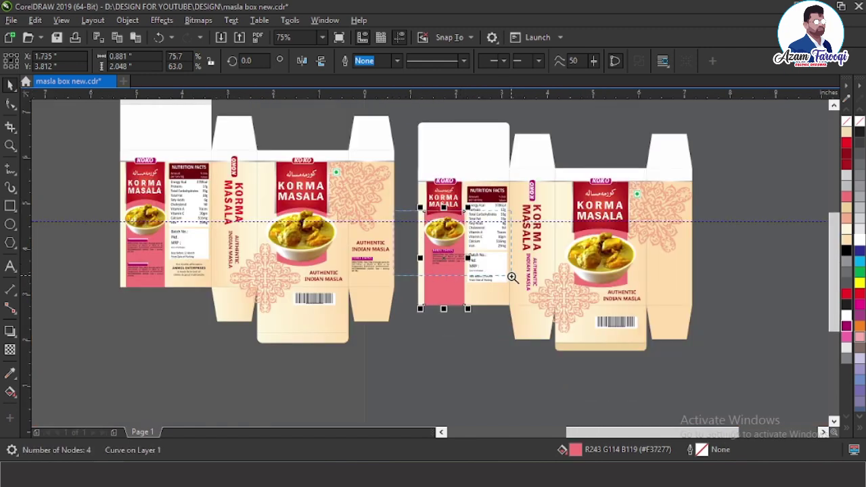
scroll(512, 277, "up", 3)
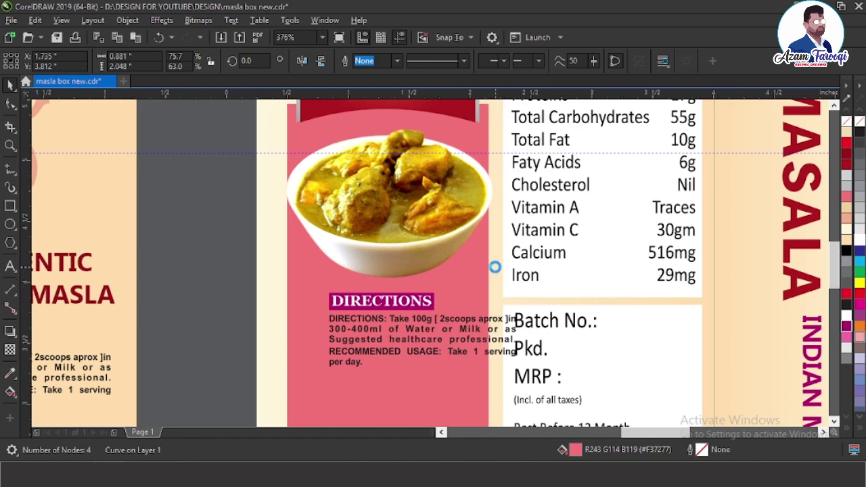
scroll(498, 274, "down", 2)
scroll(465, 233, "down", 2)
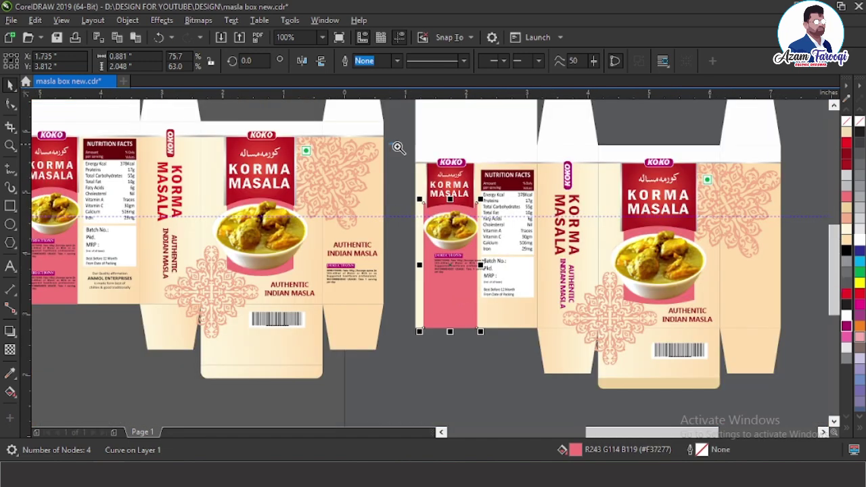
Widen the silver gradient shape behind the back panel's red title block symmetrically to about 0.865 in.
scroll(484, 169, "up", 2)
left_click(457, 185)
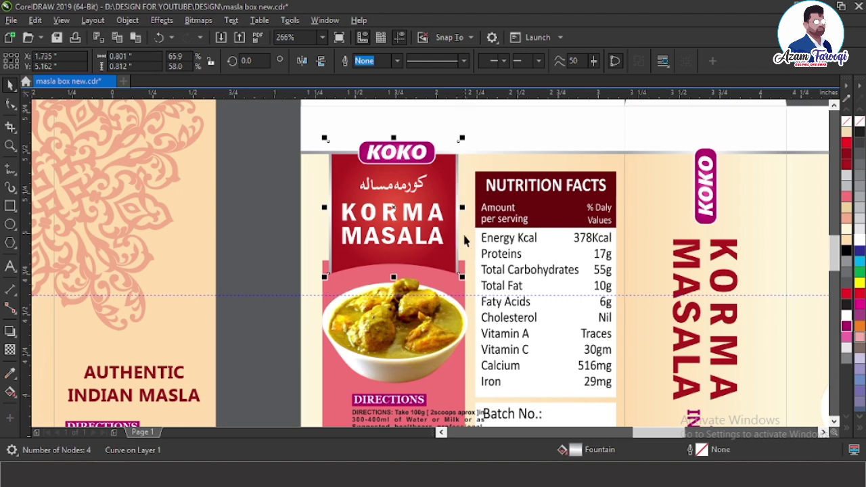
left_click_drag(464, 208, 470, 210)
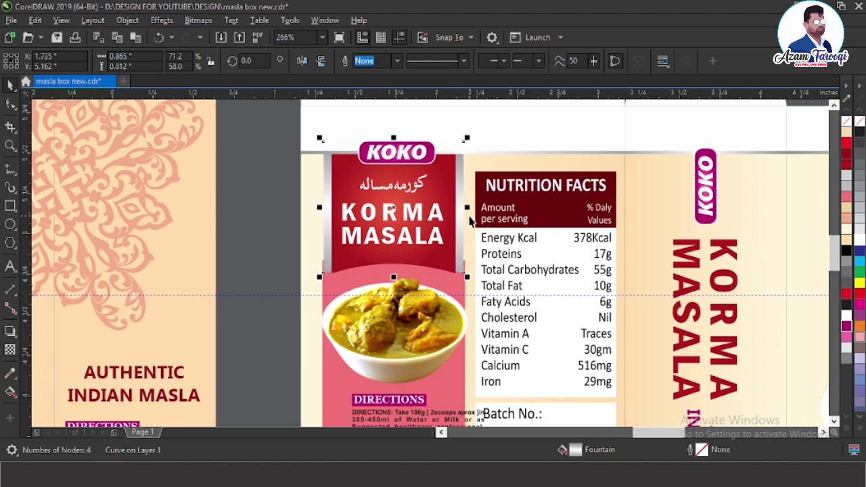
Undo the silver shape's last widening, and widen it symmetrically together with the back panel's red title block instead.
key("ctrl+z")
left_click_drag(516, 303, 516, 303)
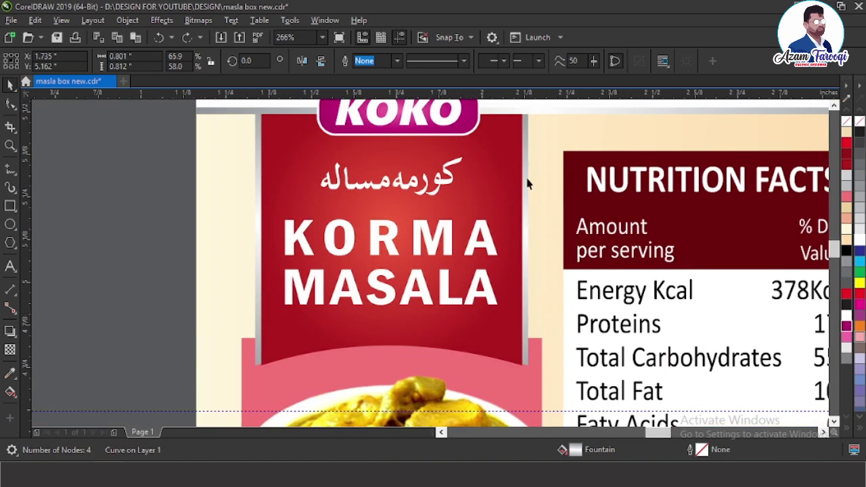
left_click(486, 163)
left_click(527, 162, "shift")
left_click_drag(532, 228, 539, 237)
key("Escape")
Enlarge the back panel's white KORMA MASALA title slightly about its centre.
left_click(476, 237)
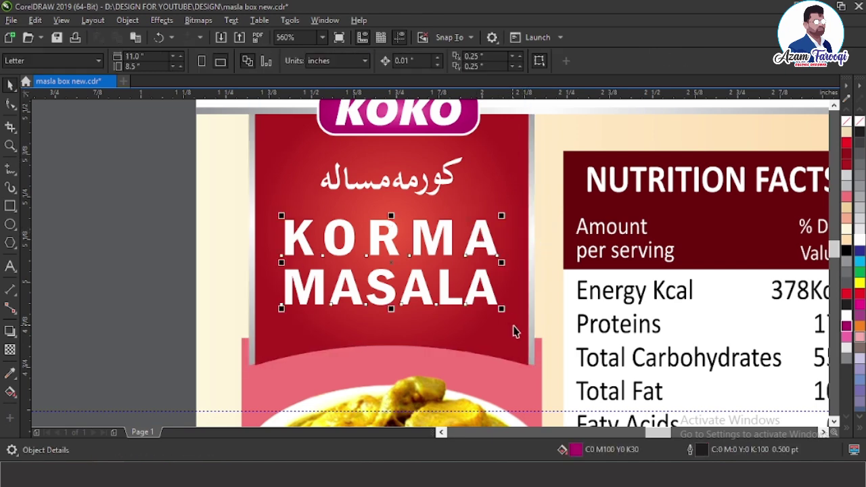
left_click_drag(505, 310, 513, 314)
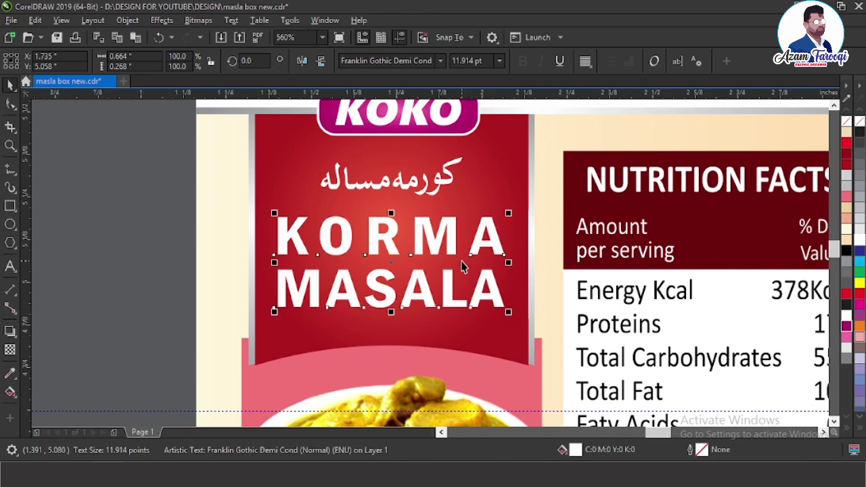
key("Escape")
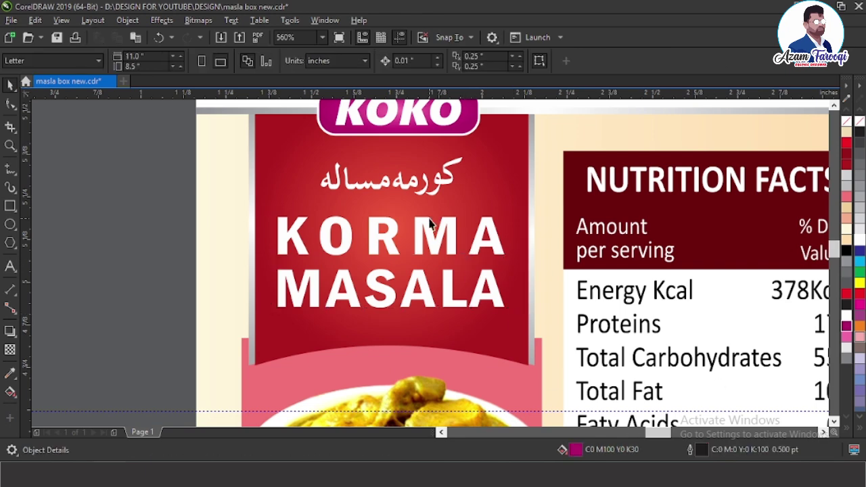
Centre the DIRECTIONS text group horizontally on the back panel's pink strip, below the bowl.
key("F4")
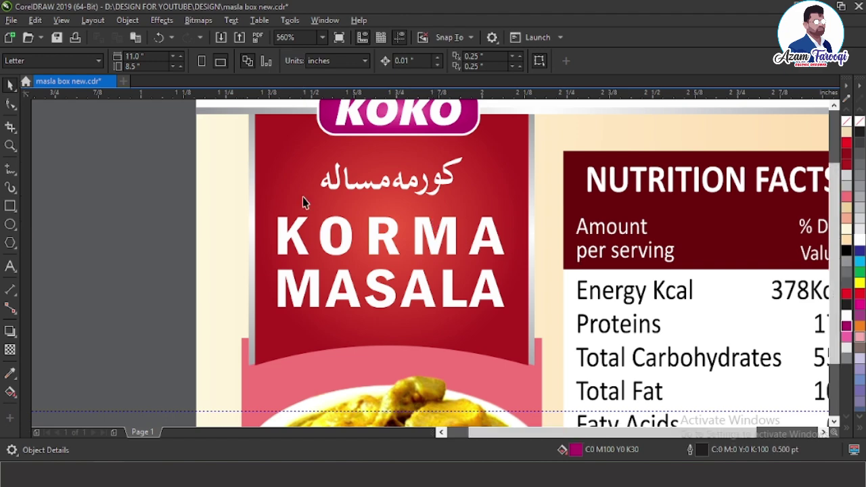
left_click_drag(552, 305, 558, 310)
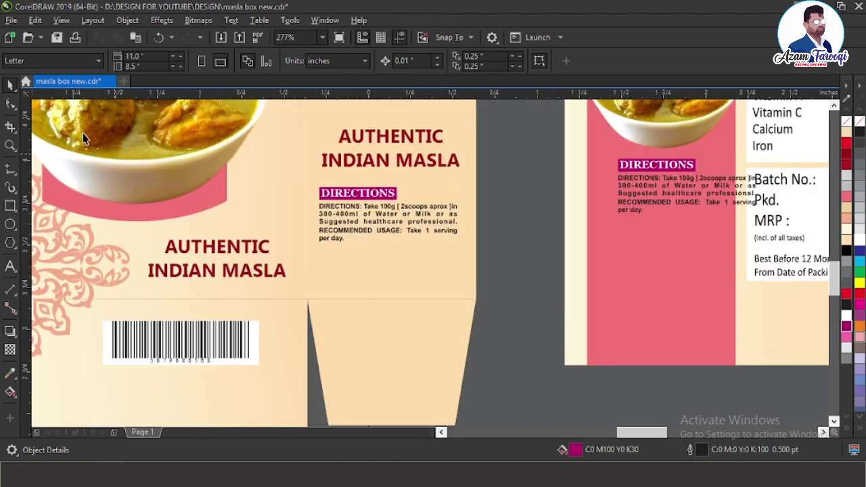
scroll(431, 131, "down", 1)
key("F2")
left_click_drag(511, 134, 658, 196)
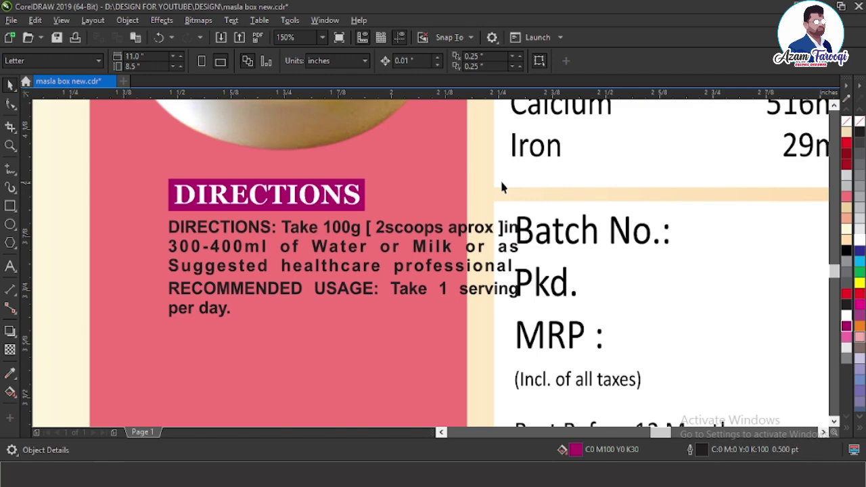
left_click(311, 204)
left_click(409, 166, "shift")
key("c")
key("Escape")
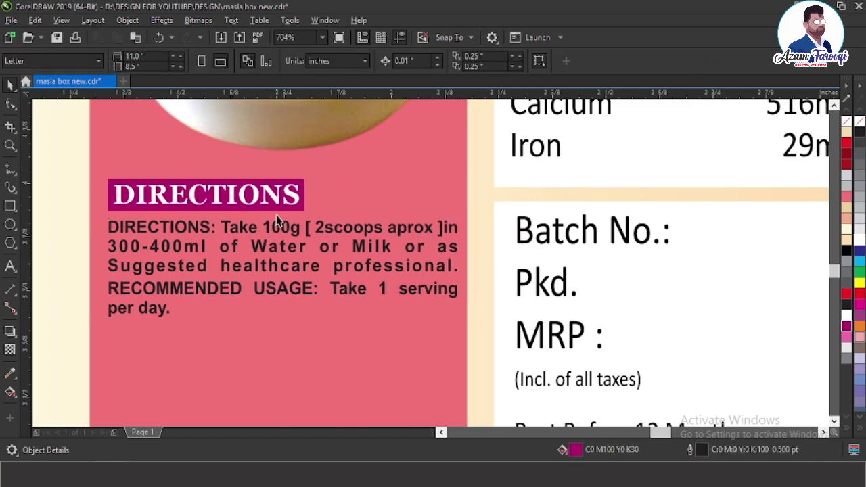
Place a copy of the DIRECTIONS text group straight below the original on the pink strip, at about X 1.745, Y 3.192 in.
scroll(276, 220, "down", 2)
left_click(280, 196)
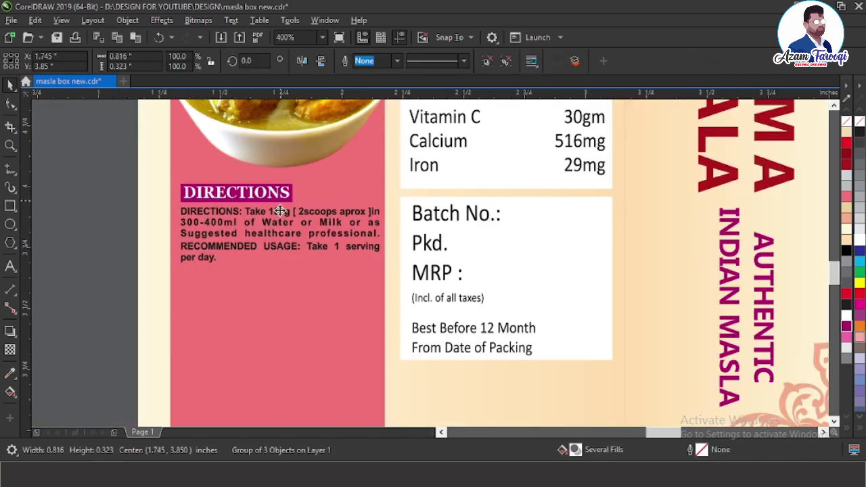
left_click_drag(281, 211, 281, 371)
scroll(362, 262, "down", 2)
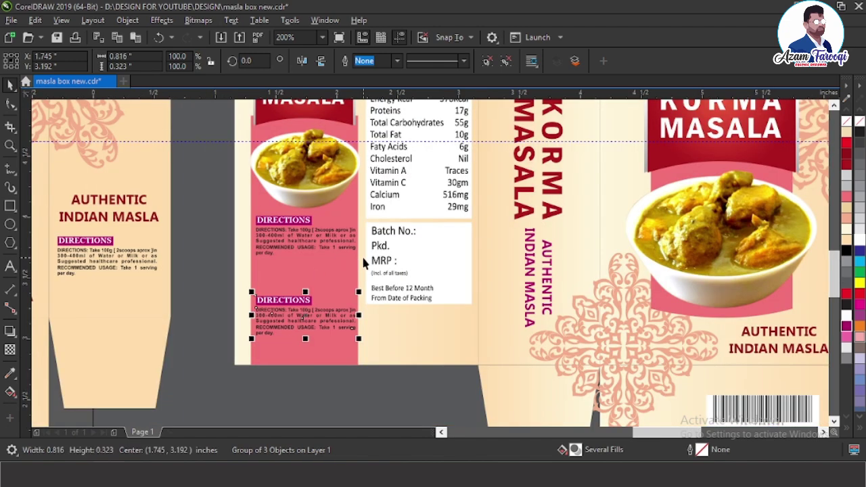
scroll(363, 263, "down", 1)
scroll(364, 263, "down", 1)
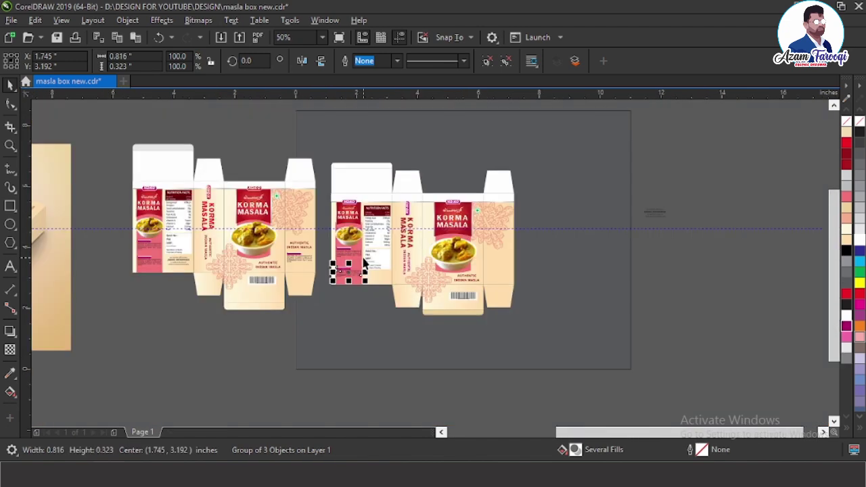
Recolour the heading rectangle of the pink strip's lower DIRECTIONS group to dark red, C15 M100 Y100 K20.
left_click_drag(329, 240, 413, 285)
key("Escape")
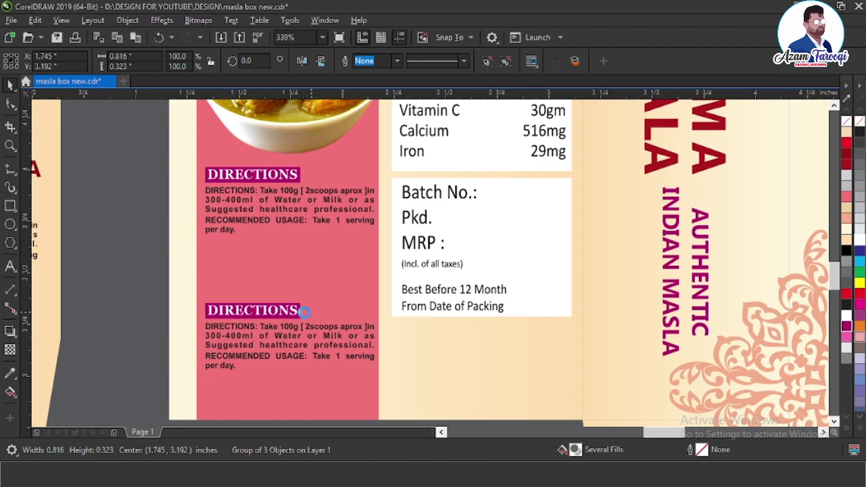
left_click(302, 320)
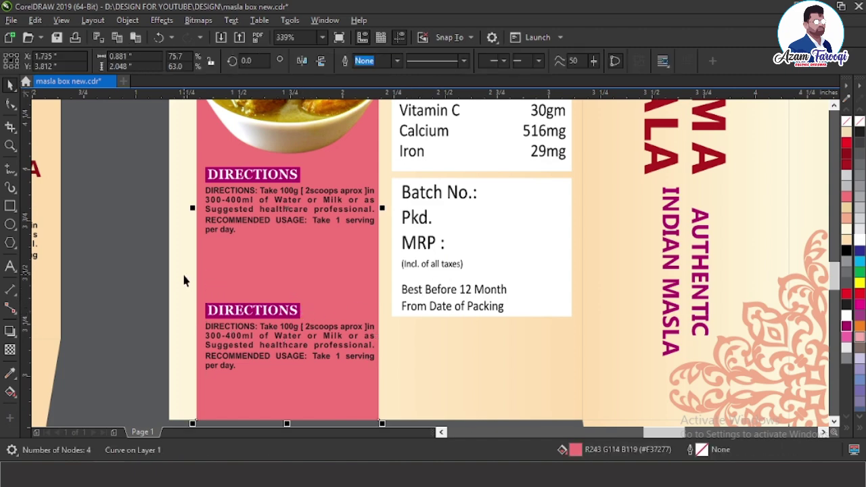
left_click(157, 269)
key("F2")
left_click_drag(157, 265, 396, 337)
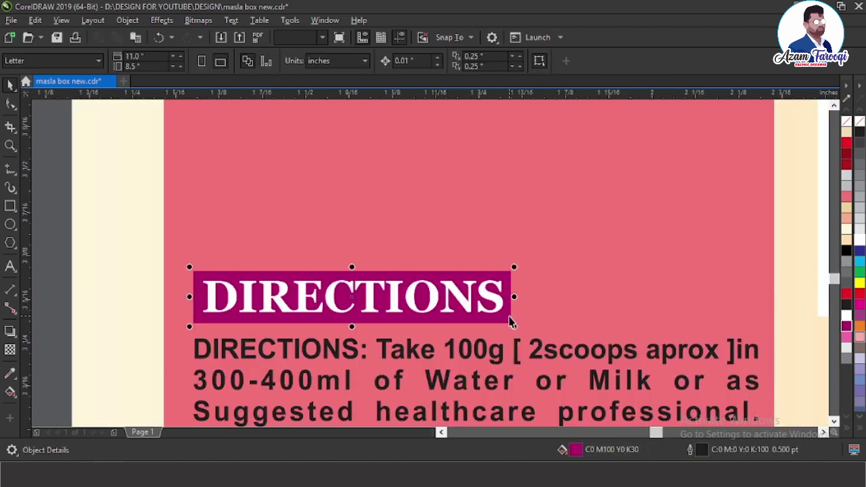
left_click(510, 316, "ctrl")
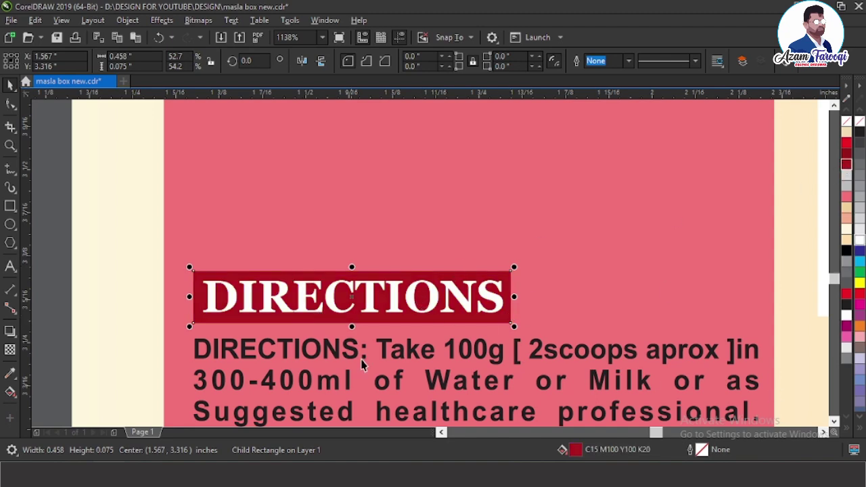
scroll(284, 226, "down", 1)
key("Escape")
scroll(302, 283, "down", 1)
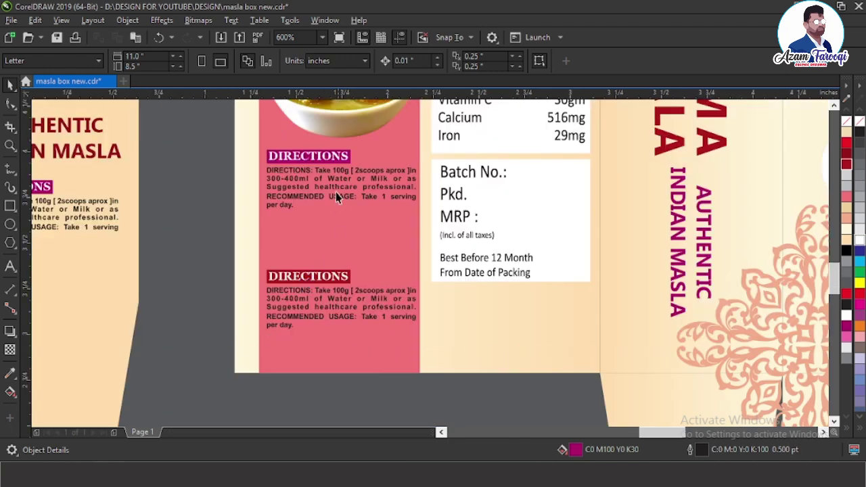
Shift the pink strip's upper DIRECTIONS group straight down by about 0.14 in, away from the bowl.
left_click(331, 289)
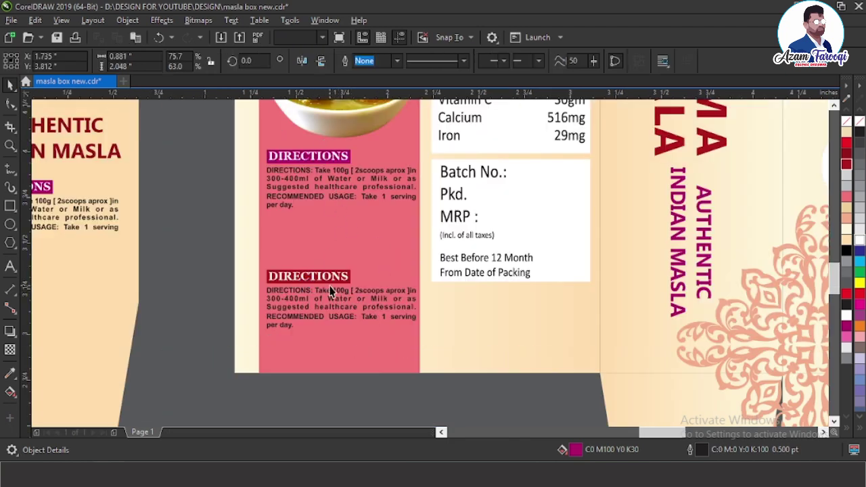
key("Escape")
left_click(331, 167)
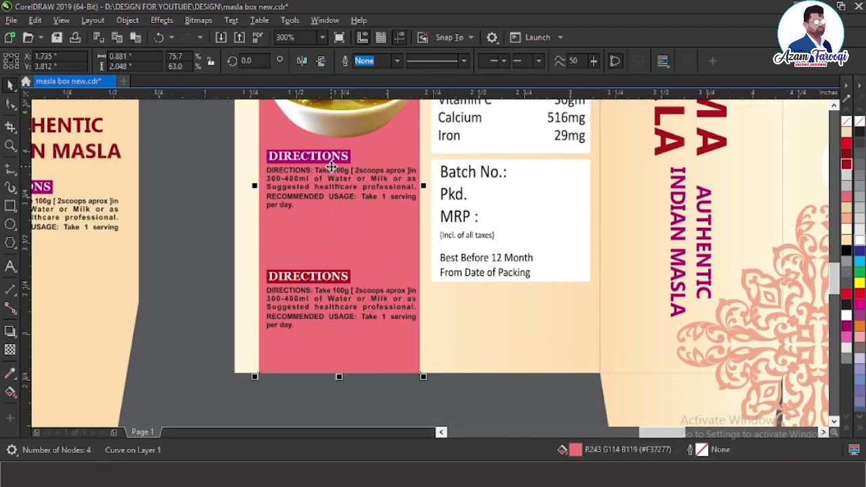
left_click(329, 157)
key("Down")
key("Down")
key("Down")
key("Down")
key("Down")
key("Down")
key("Down")
key("Down")
key("Down")
key("Down")
key("Down")
key("Down")
key("Down")
key("Down")
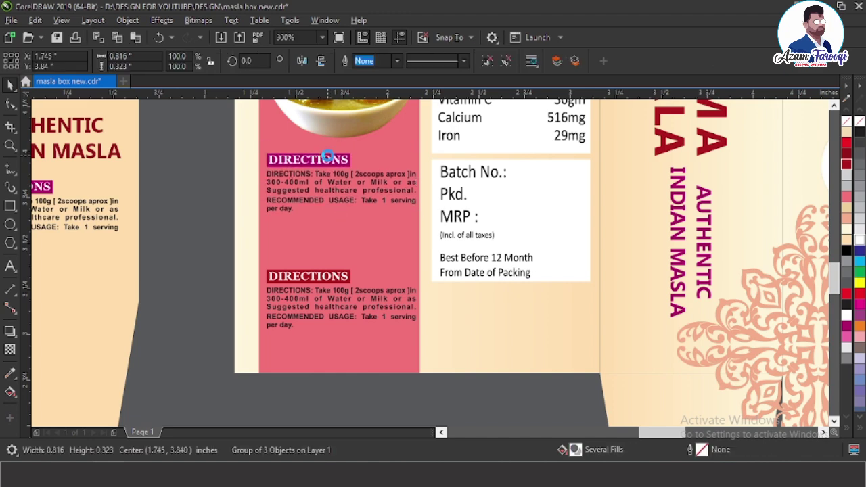
key("Escape")
Copy the magenta-headed DIRECTIONS group onto the plain side panel beside the front panel and centre it horizontally there.
scroll(642, 228, "down", 3)
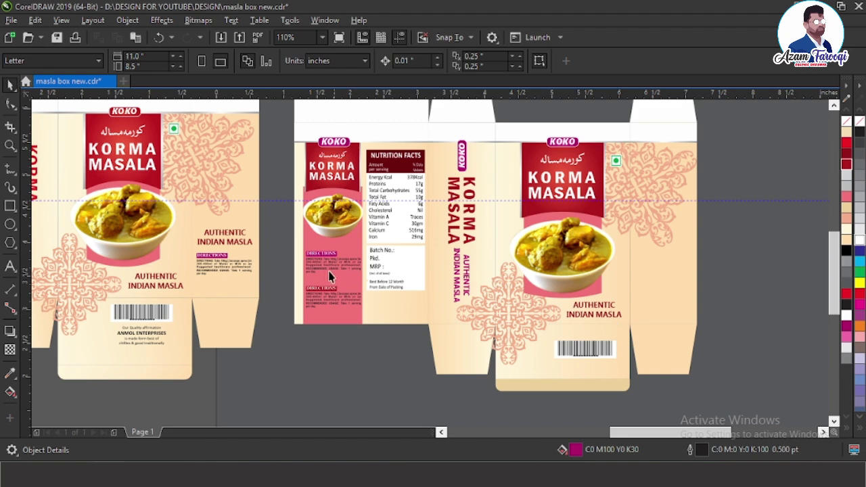
left_click_drag(322, 258, 657, 259)
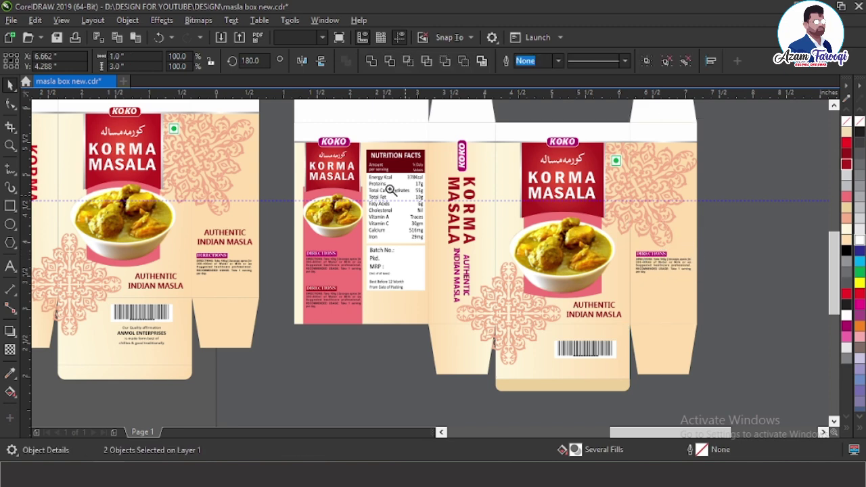
left_click(746, 380)
scroll(717, 338, "up", 2)
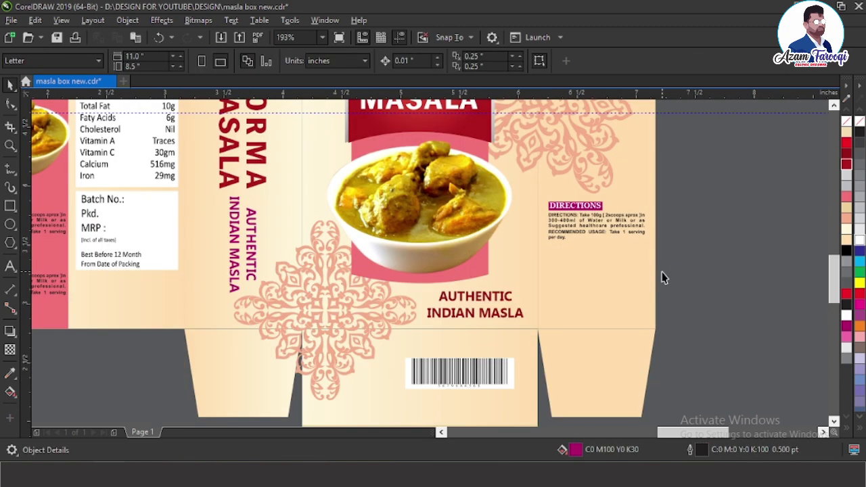
scroll(495, 257, "down", 2)
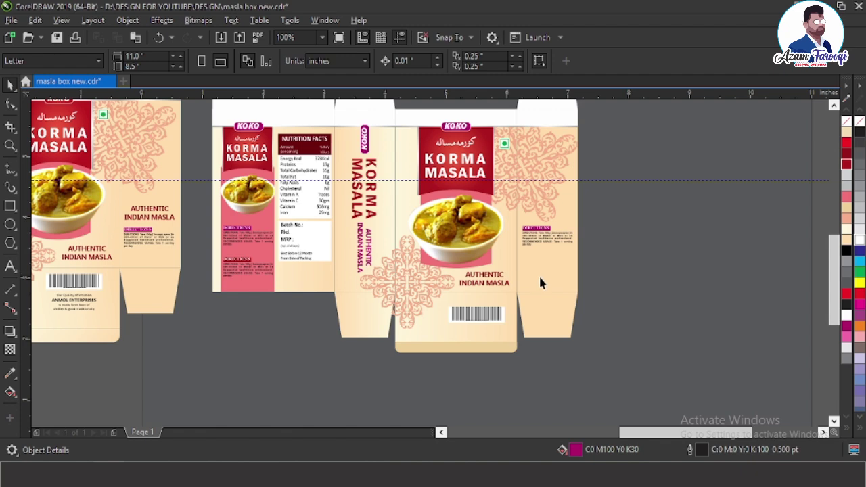
scroll(552, 289, "down", 2)
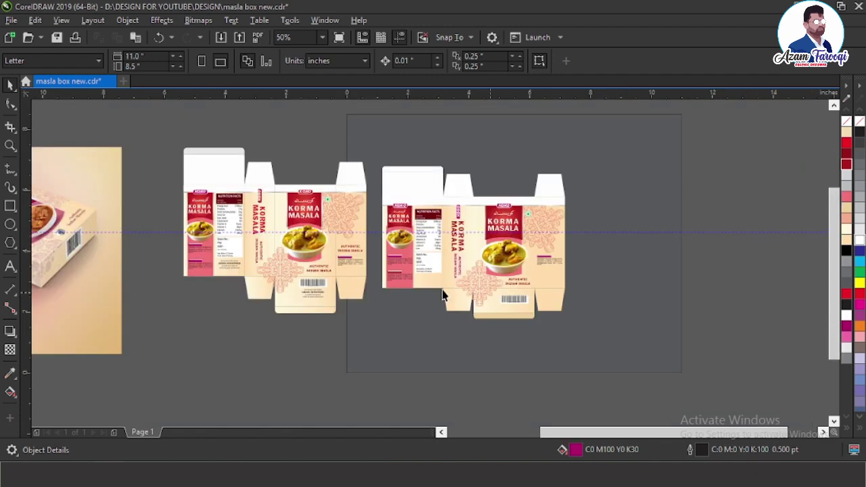
Copy the quality affirmation text from the reference box to below the barcode, centred on it at about X 5.5, Y 2.25 in.
left_click(314, 296)
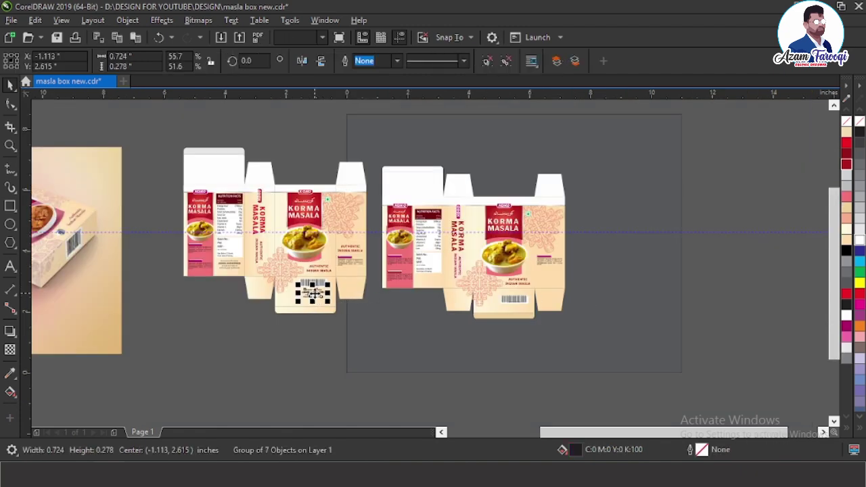
left_click_drag(312, 293, 511, 299)
scroll(572, 330, "up", 4)
left_click(512, 316, "ctrl")
left_click(623, 404)
left_click_drag(623, 405, 530, 330)
left_click(530, 298, "shift")
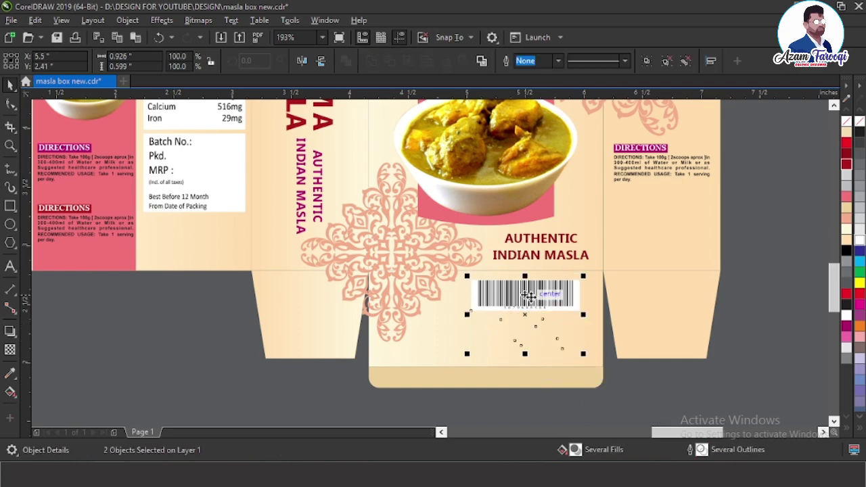
key("c")
key("ctrl+g")
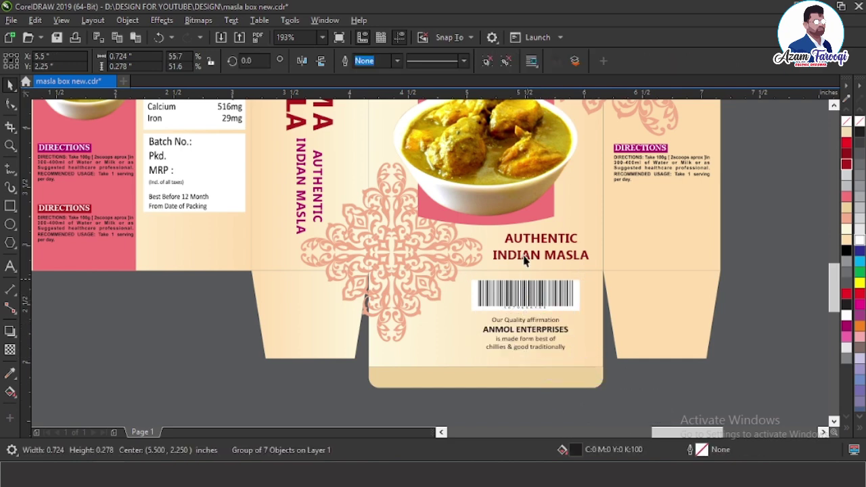
Copy the front panel's AUTHENTIC INDIAN MASLA text below the side panel's DIRECTIONS group, centred on that panel at about X 6.662, Y 3.145 in.
key("Escape")
left_click(522, 245)
left_click(521, 237)
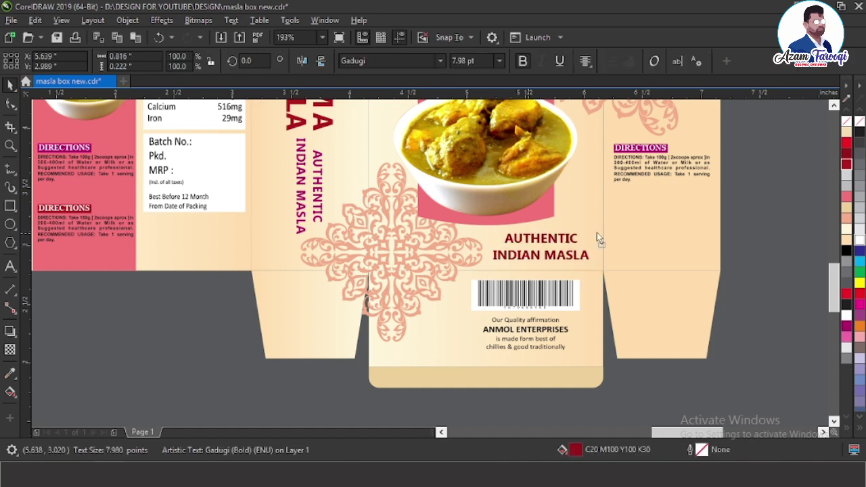
left_click_drag(598, 235, 647, 216)
right_click(647, 216)
left_click(662, 190, "shift")
key("c")
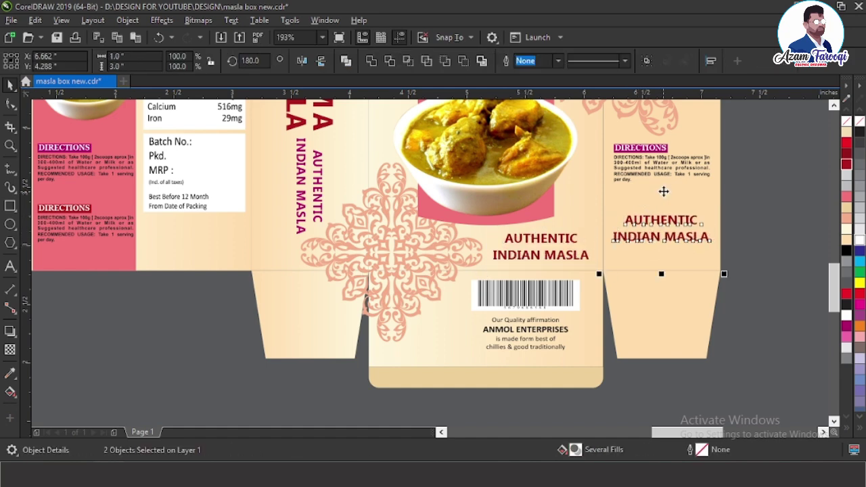
Shift the side panel's DIRECTIONS group straight down by about 0.11 in, closer to the AUTHENTIC INDIAN MASLA text.
left_click(658, 167)
key("Down")
key("Down")
key("Down")
key("Down")
key("Down")
key("Down")
key("Down")
key("Down")
key("Down")
key("Down")
key("Down")
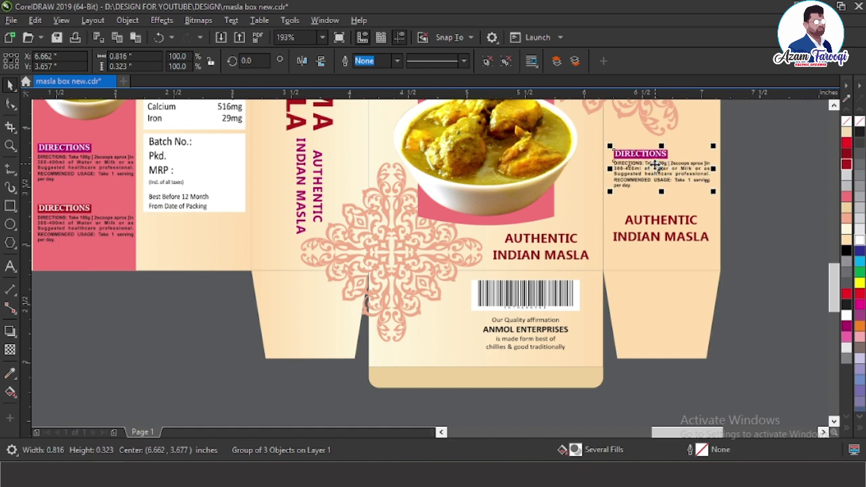
key("Escape")
Recolour the side panel's AUTHENTIC INDIAN MASLA text to magenta, C0 M100 Y0 K30.
left_click(650, 224)
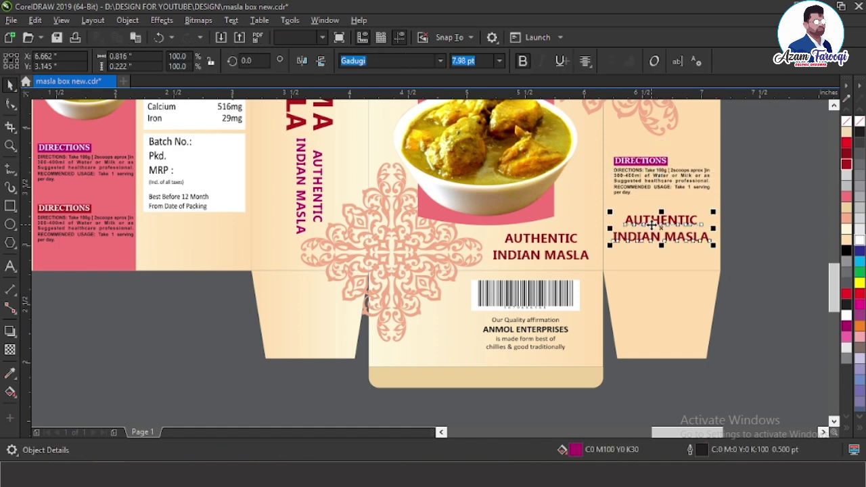
left_click(846, 329)
key("Escape")
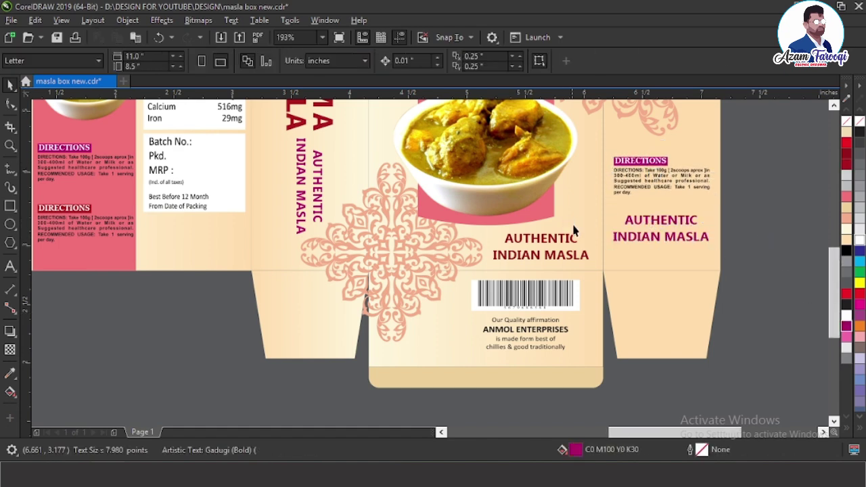
Copy the quality affirmation text to below the back panel's Batch No. box, at about X 2.723, Y 3.084 in.
scroll(556, 233, "down", 3)
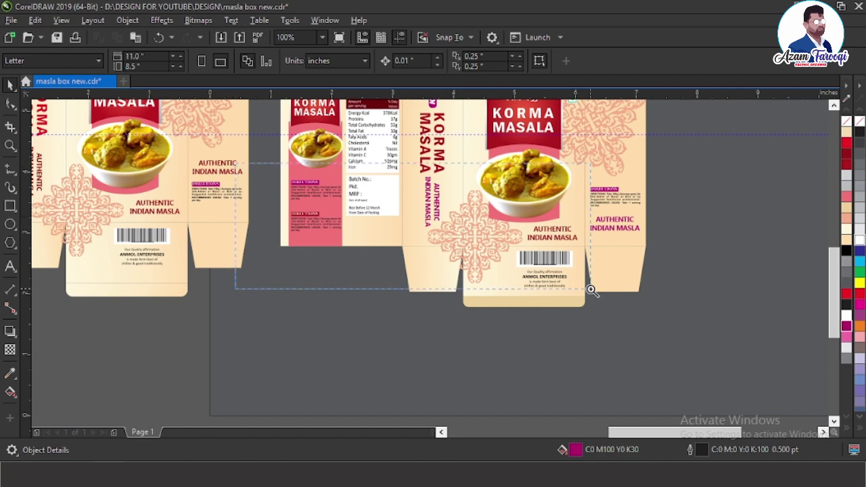
scroll(589, 286, "up", 3)
left_click(708, 387)
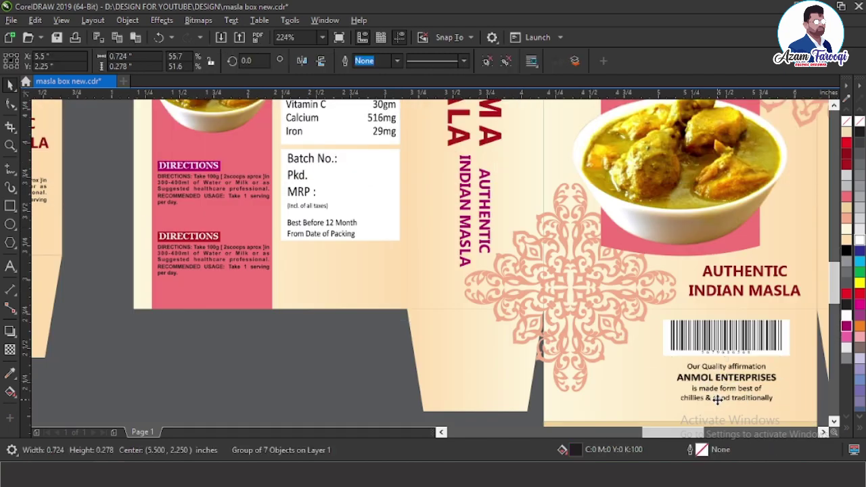
left_click_drag(718, 400, 339, 268)
right_click(339, 268)
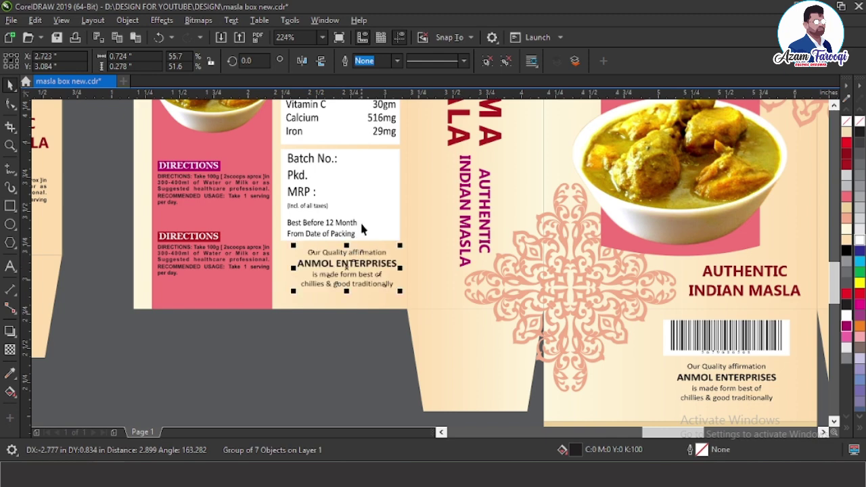
Centre the quality affirmation text horizontally on the back panel's white Batch No. box.
left_click(360, 220, "shift")
key("c")
key("Escape")
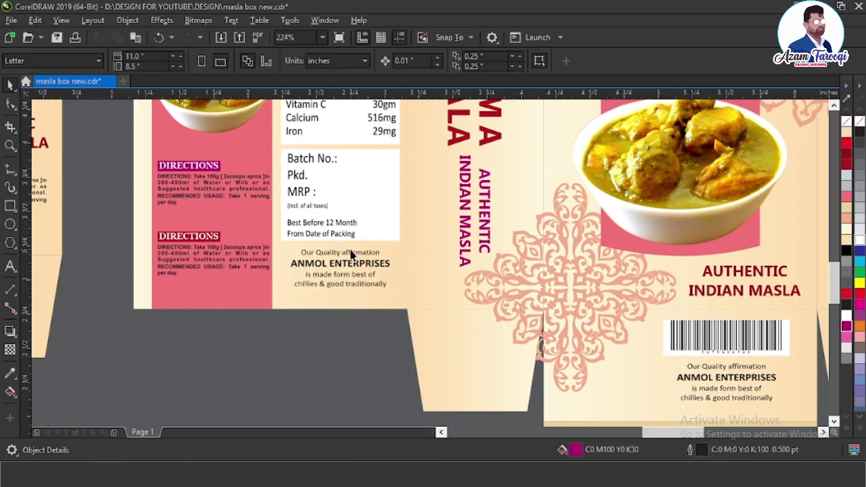
key("z")
left_click_drag(214, 209, 475, 312)
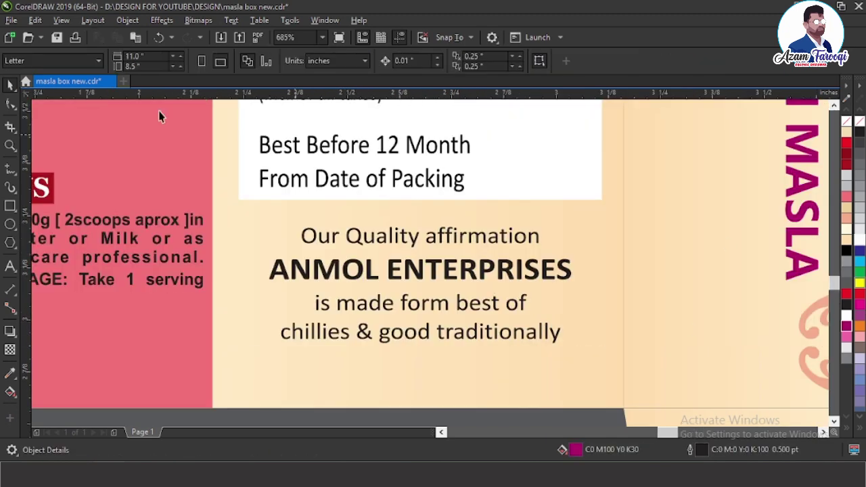
scroll(352, 264, "down", 3)
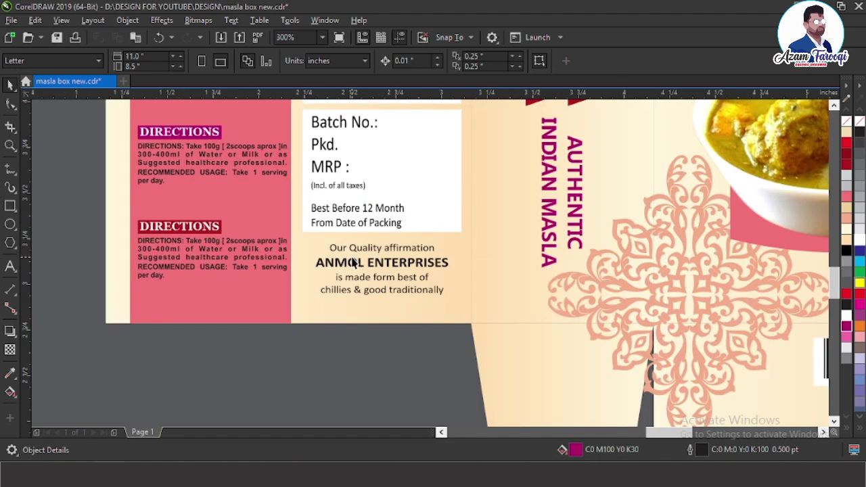
Delete the horizontal guideline that crosses the box layouts.
key("F4")
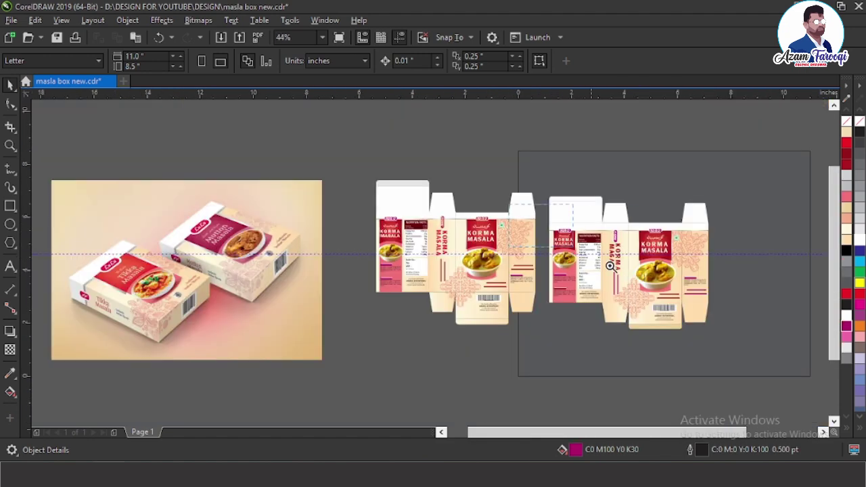
scroll(783, 329, "up", 3)
left_click(718, 224)
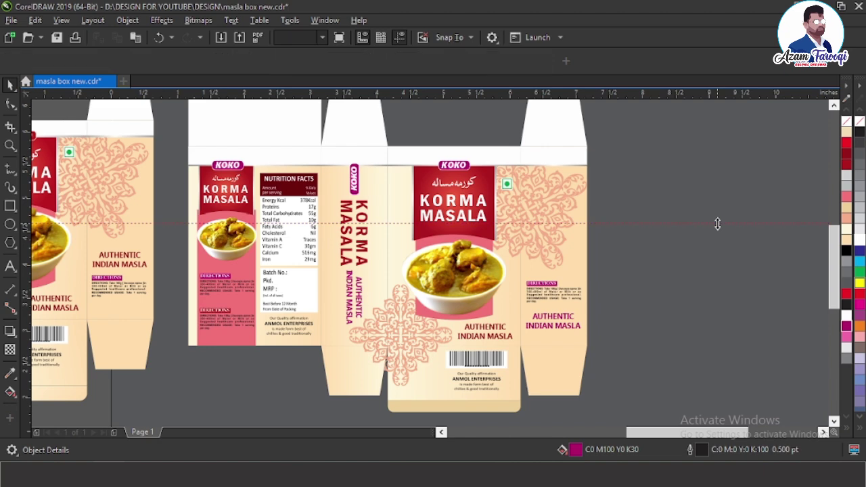
key("Delete")
Fill the narrow strip along the upper edge of the working box's large white top flap with light grey.
scroll(468, 204, "down", 2)
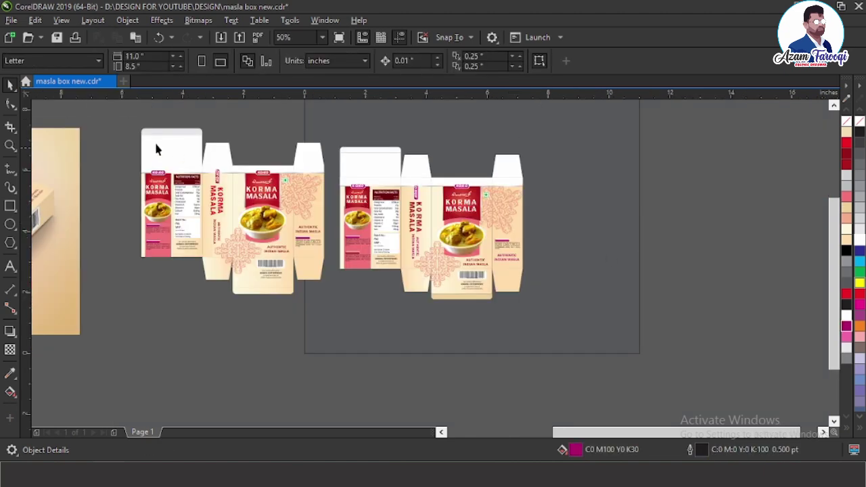
left_click_drag(87, 107, 603, 314)
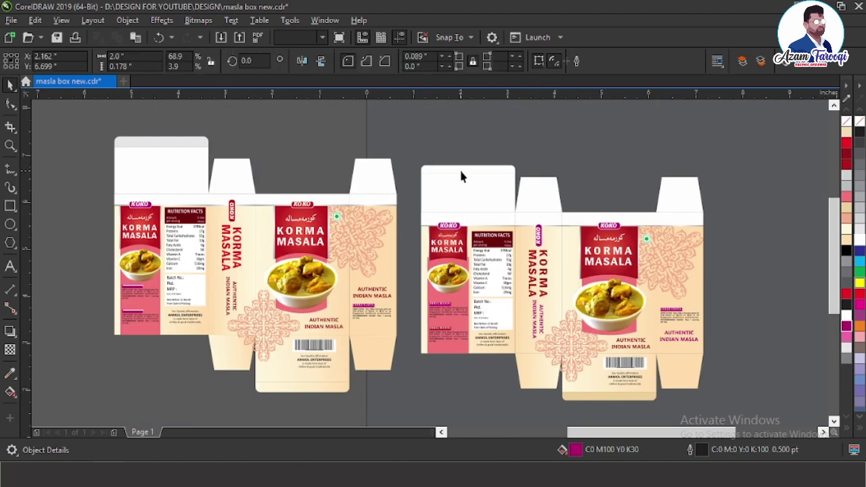
left_click(460, 176)
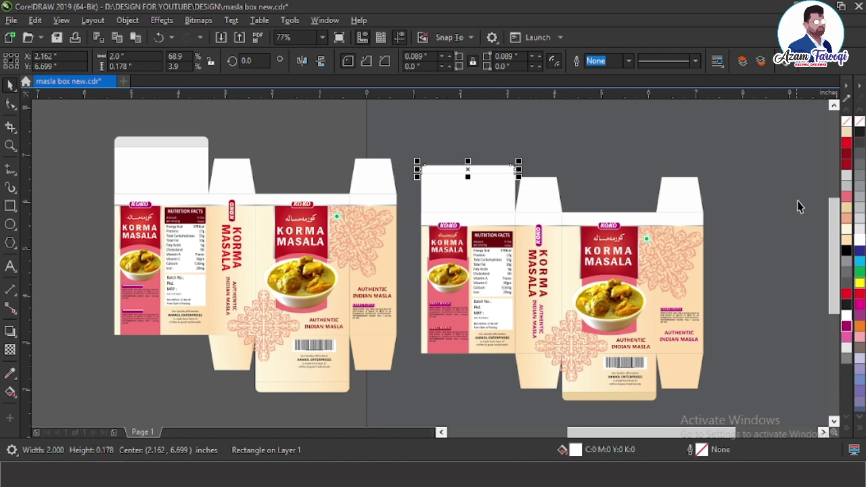
left_click(689, 153)
left_click(499, 172)
left_click(860, 226)
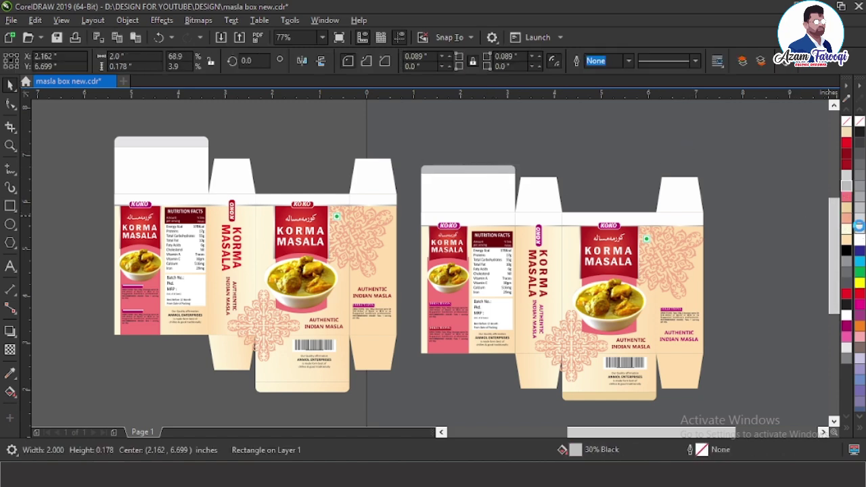
left_click(610, 145)
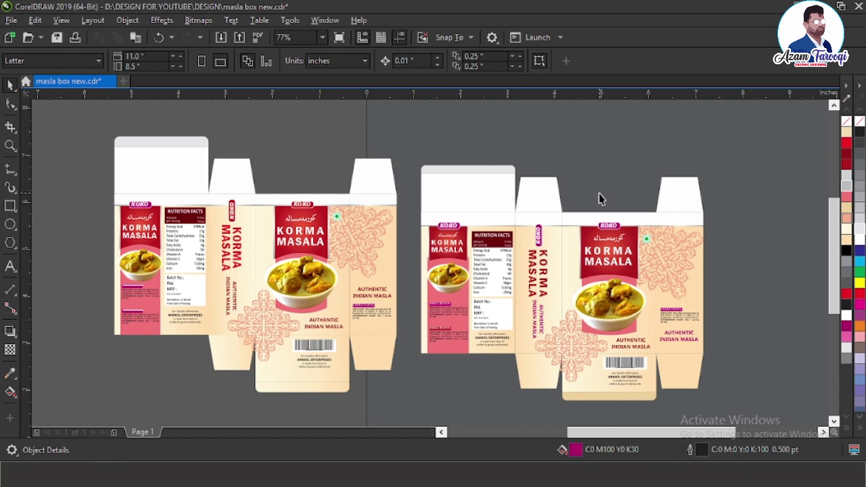
Copy the front panel's green veg symbol onto the back panel's pink strip, beside the DIRECTIONS blocks.
scroll(643, 241, "up", 3)
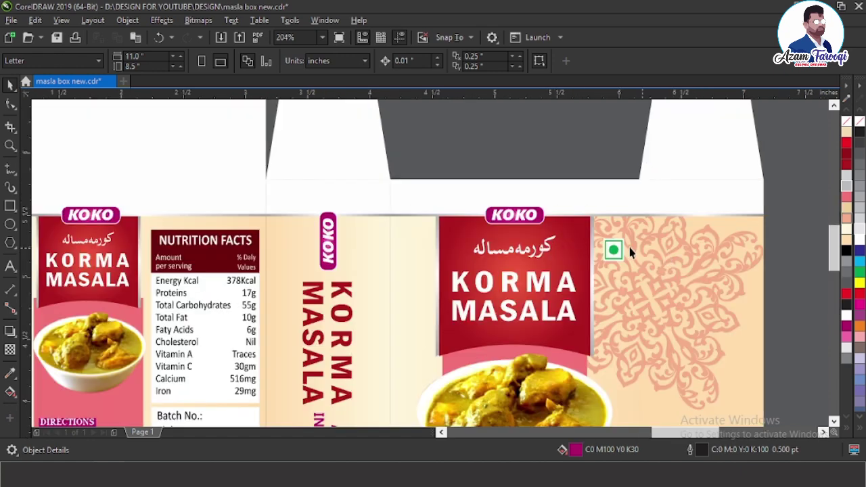
left_click(616, 249)
left_click_drag(620, 245, 427, 289)
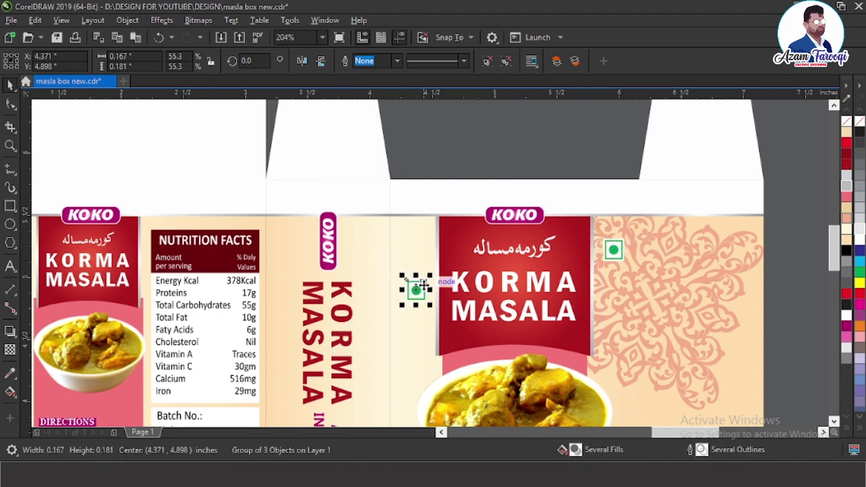
scroll(433, 287, "down", 2)
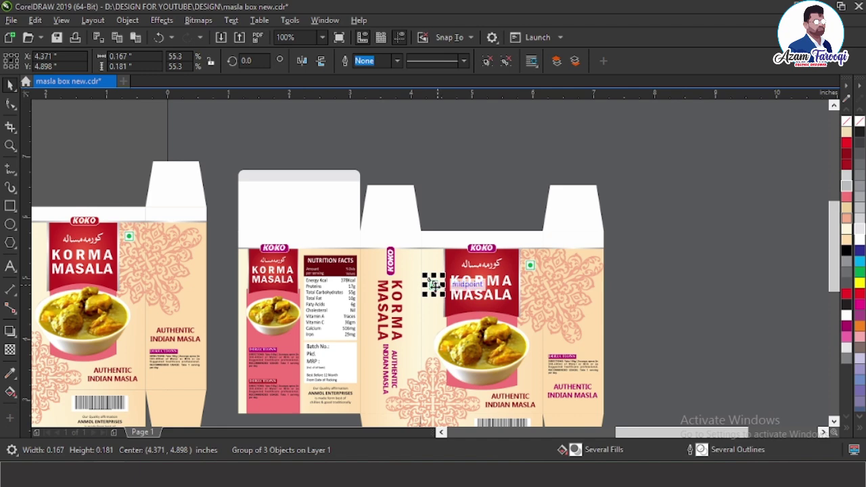
left_click_drag(435, 278, 292, 354)
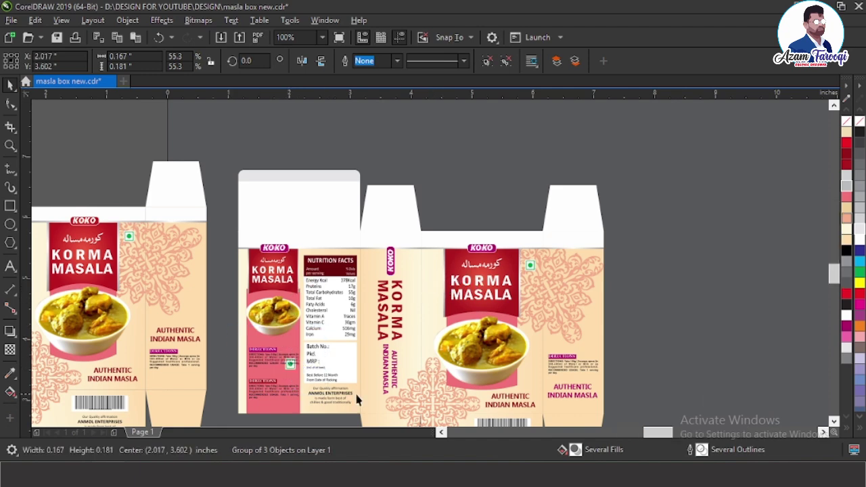
Shrink the copied veg symbol to about 0.121 × 0.131 in and centre it on the pink strip between the DIRECTIONS blocks.
scroll(355, 392, "up", 4)
left_click_drag(514, 314, 390, 323)
key("ctrl+z")
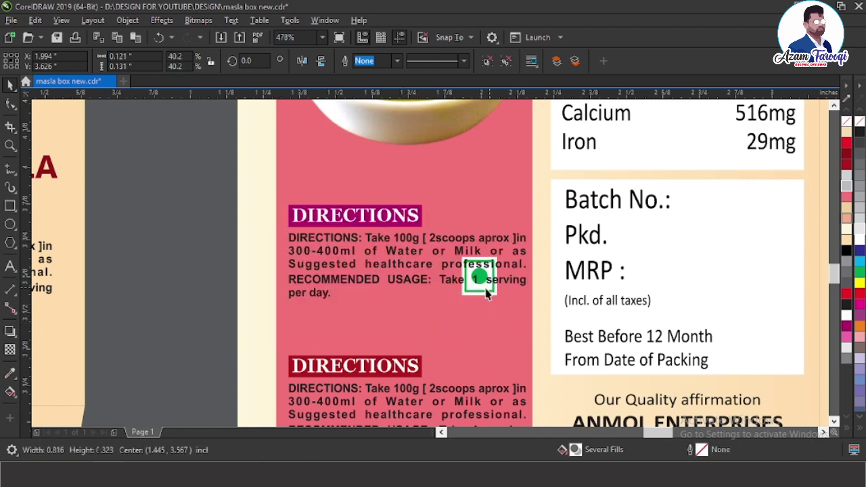
left_click_drag(484, 296, 402, 330)
left_click(471, 318, "shift")
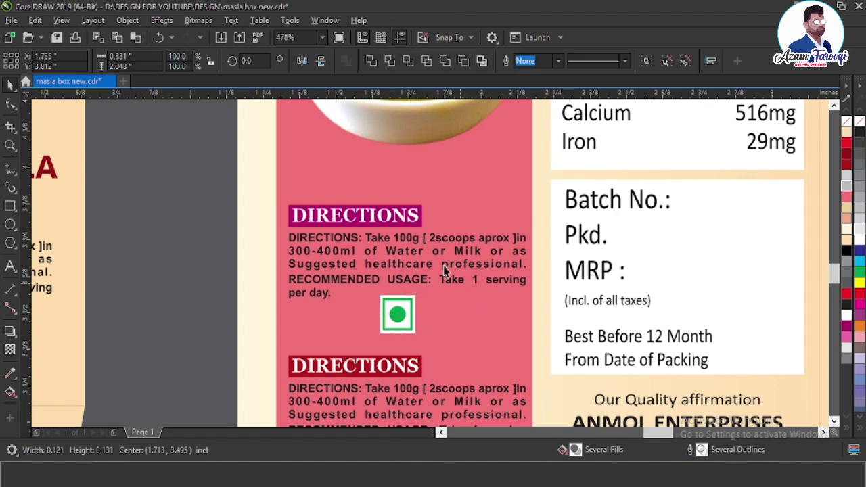
key("c")
Move the back panel's upper DIRECTIONS block straight up by about 0.09 in, to Y 3.8 in.
left_click(387, 213)
left_click(381, 215)
key("Up")
key("Up")
key("Up")
key("Up")
key("Up")
key("Up")
key("Up")
key("Up")
key("Up")
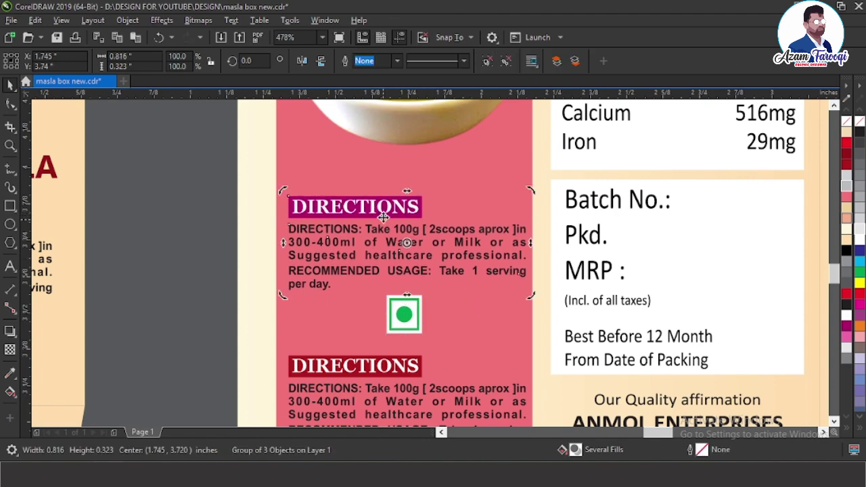
key("Escape")
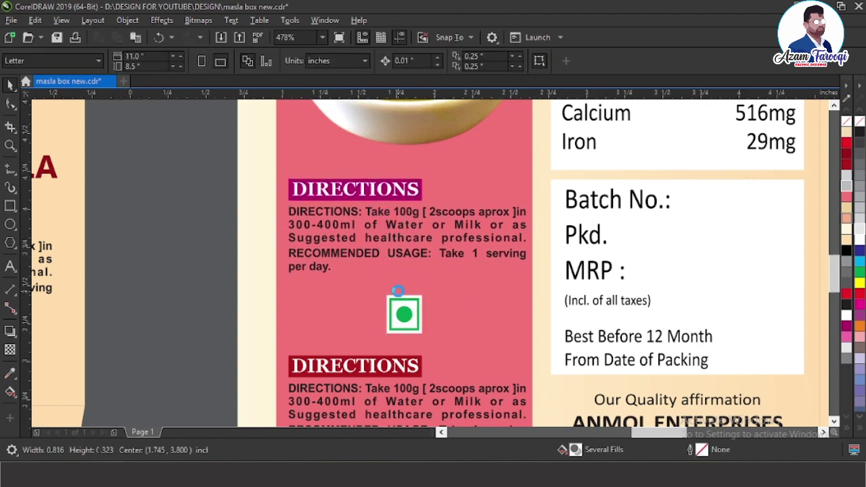
Delete the green veg symbol between the back panel's two DIRECTIONS blocks.
scroll(397, 291, "down", 2)
left_click(398, 298)
left_click(397, 294)
key("Delete")
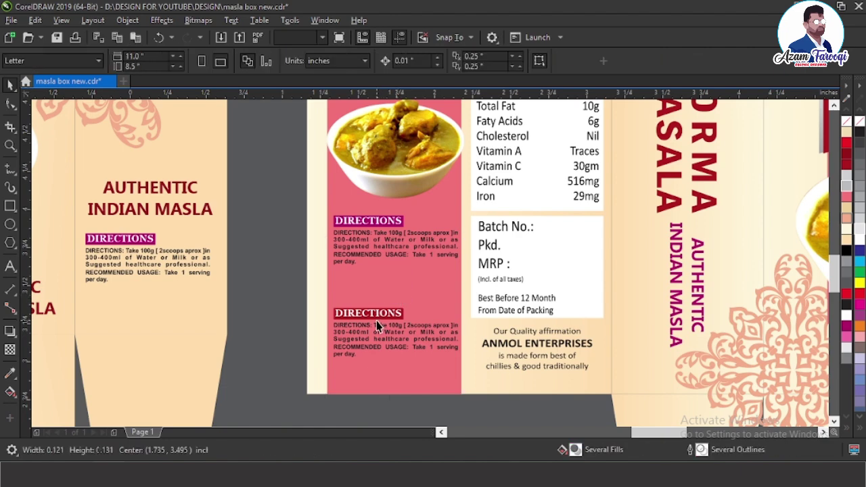
Move the back panel's lower DIRECTIONS block straight up by about 0.19 in, to Y 3.382 in.
left_click(377, 322)
key("Up")
key("Up")
key("Up")
key("Up")
key("Up")
key("Up")
key("Up")
key("Up")
key("Up")
key("Up")
key("Up")
key("Up")
key("Up")
key("Up")
key("Up")
key("Up")
key("Up")
key("Up")
key("Up")
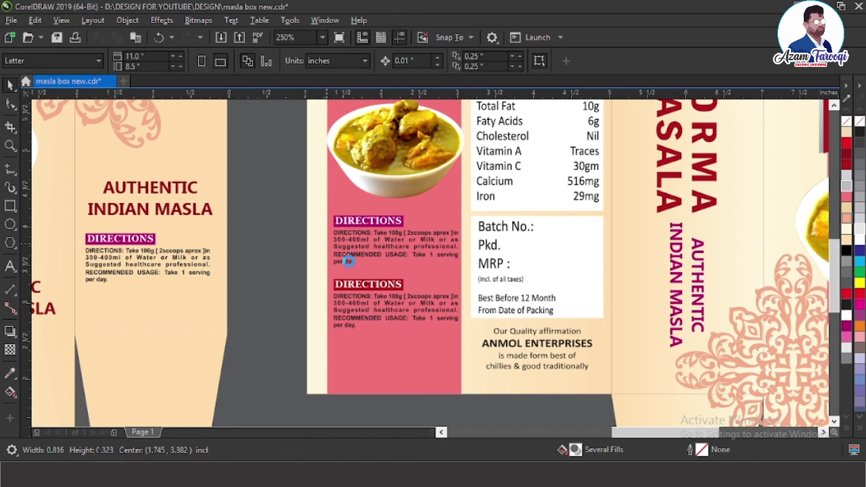
Place the group of three recycling and disposal icons below the lower DIRECTIONS block, centred on the pink strip at about X 1.735, Y 3.043 in.
key("F3")
key("F2")
left_click_drag(251, 222, 605, 367)
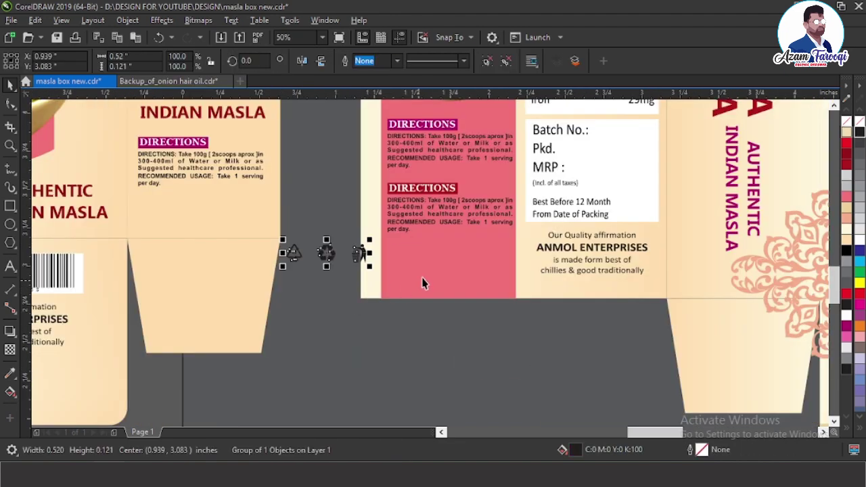
left_click_drag(325, 251, 450, 259)
left_click(438, 218)
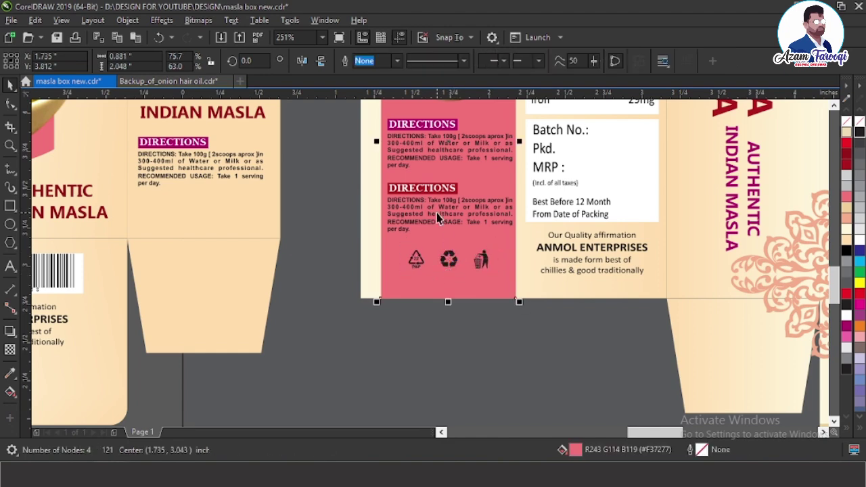
Move the back panel's lower DIRECTIONS block straight down by about 0.02 in, closer to the recycling icons.
left_click(435, 193)
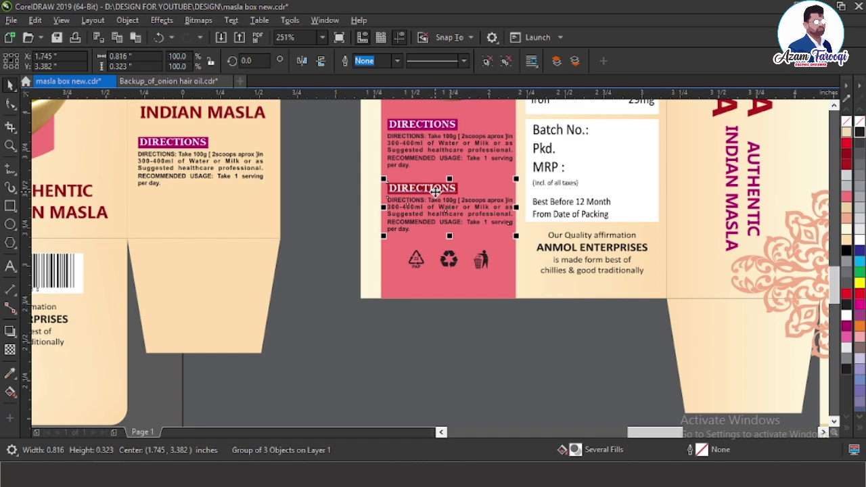
key("Down")
key("Down")
left_click(459, 262)
left_click(459, 259)
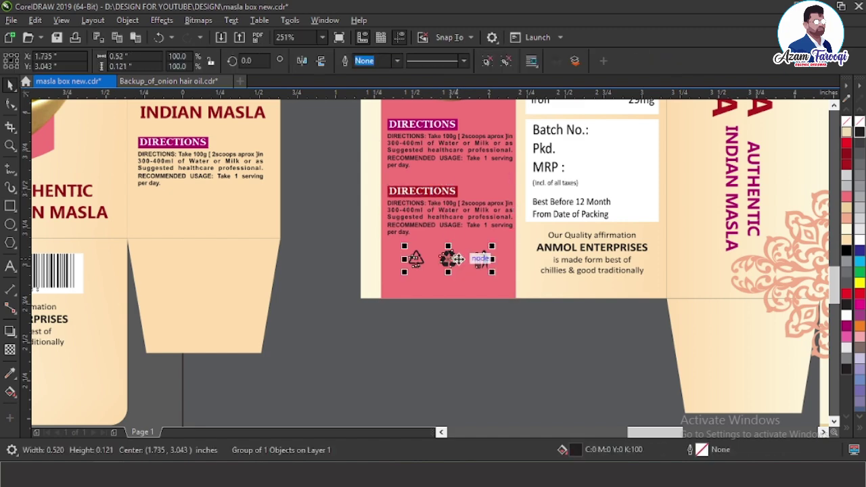
Recolour the back panel's pink strip to a lighter pink, #FA9195 (R250 G145 B149).
left_click(495, 237, "shift")
left_click(508, 260)
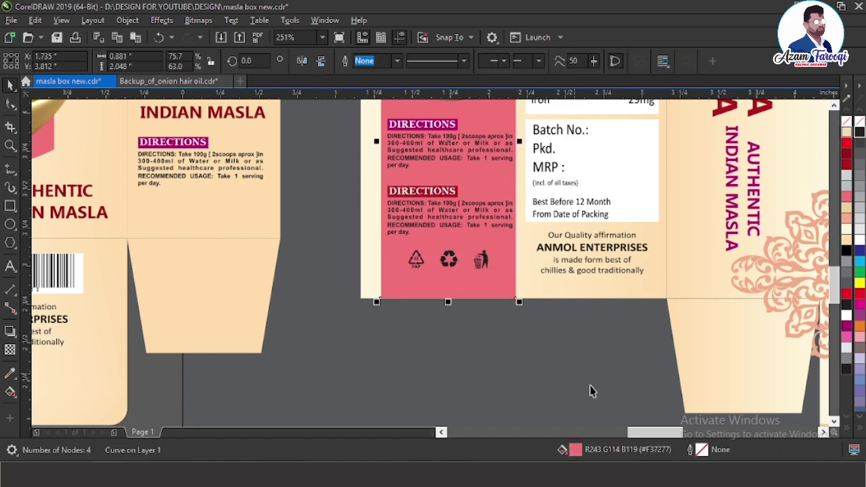
key("shift+F11")
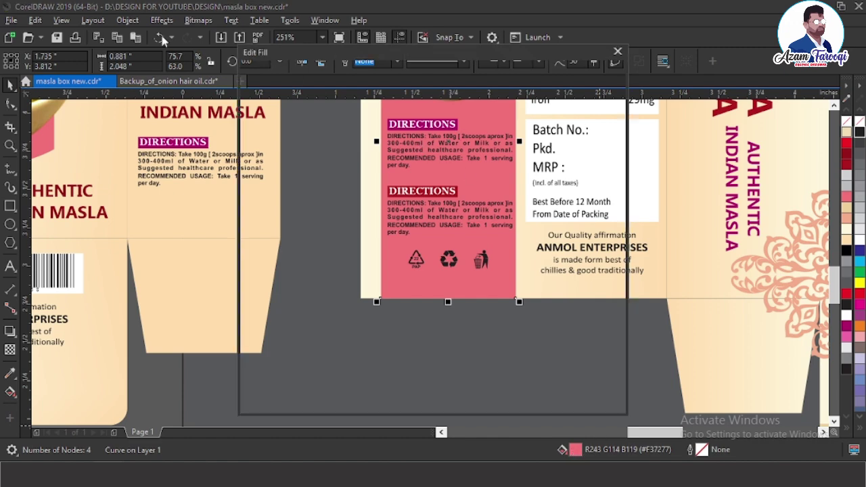
left_click(318, 153)
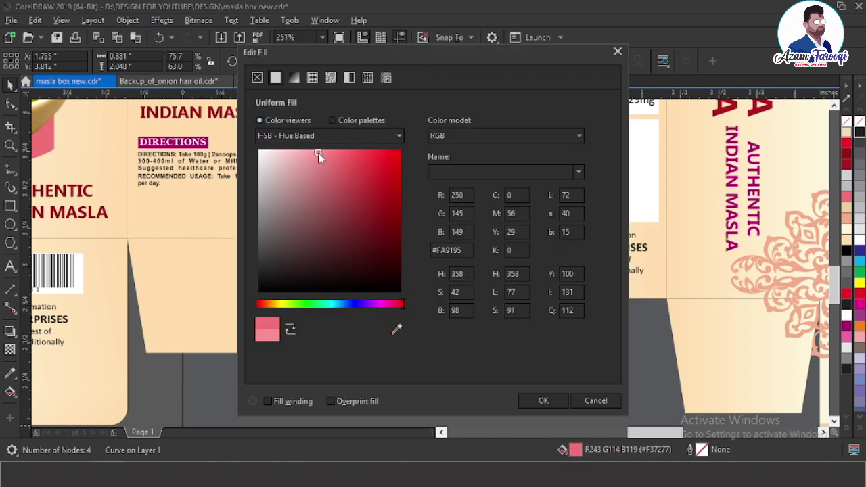
left_click(541, 400)
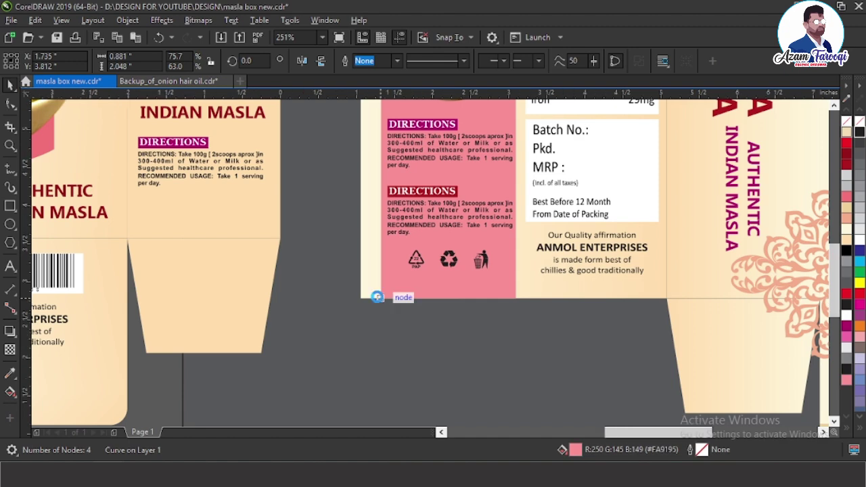
Examine the finished box layout beside the reference image, with all objects in view and in full-screen preview.
scroll(381, 294, "down", 2)
scroll(456, 201, "down", 2)
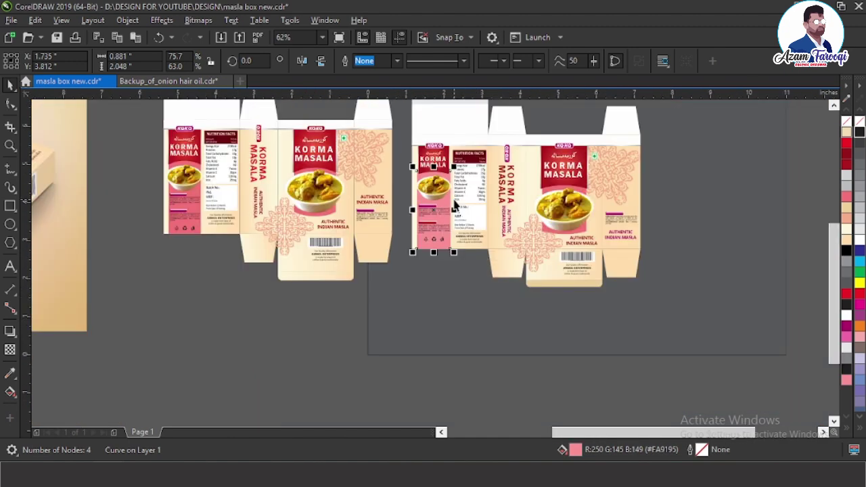
left_click_drag(381, 136, 702, 296)
left_click(702, 298)
key("F4")
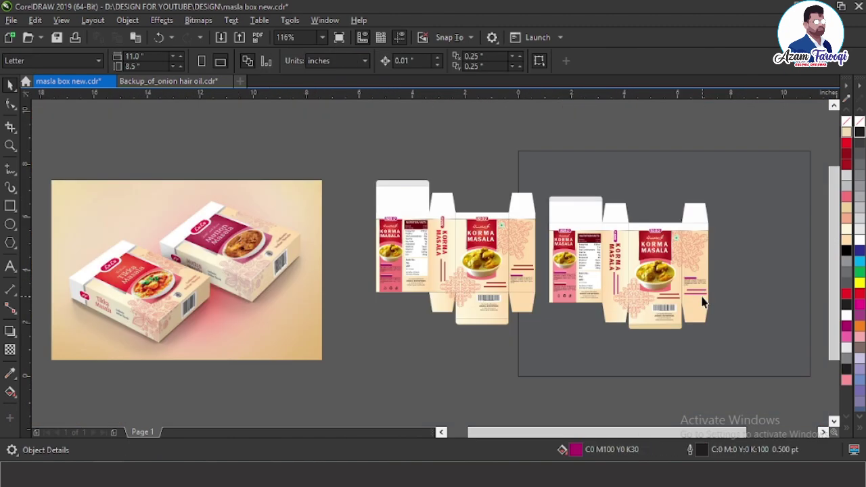
key("F9")
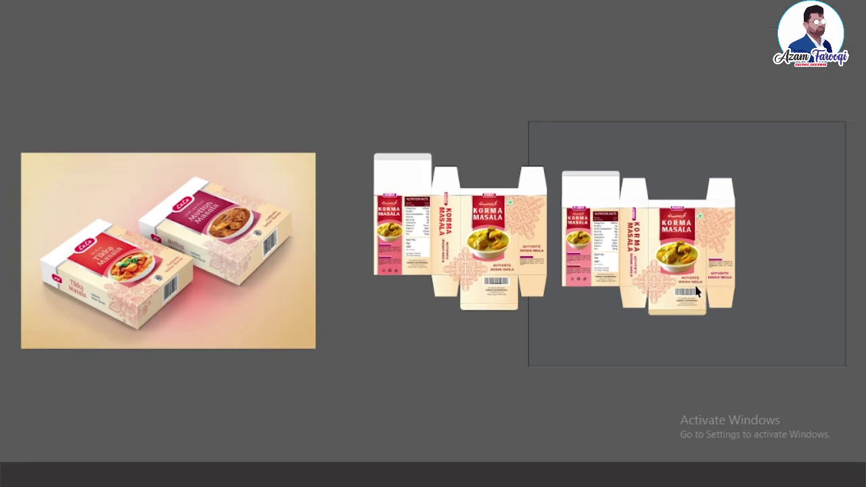